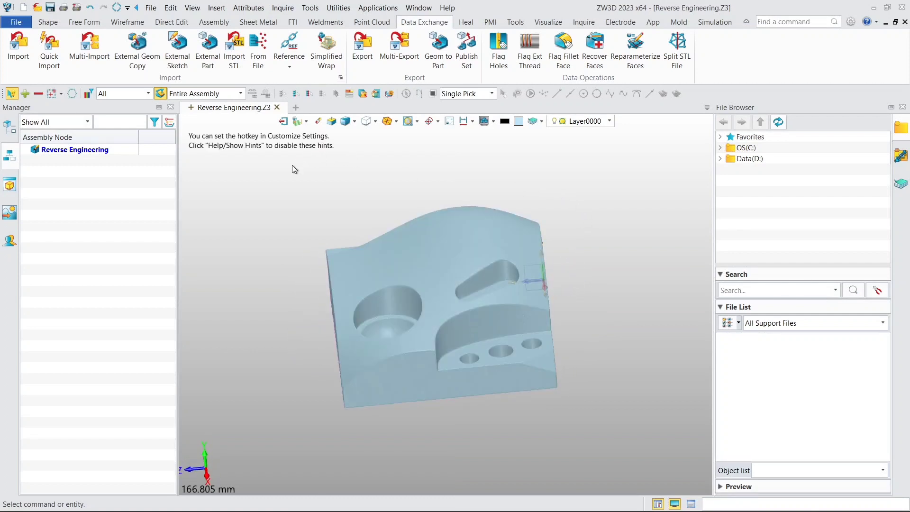
Begin a datum plane from geometry, limiting selection to datum planes and picking one of the default coordinate planes as its reference
left_click(47, 22)
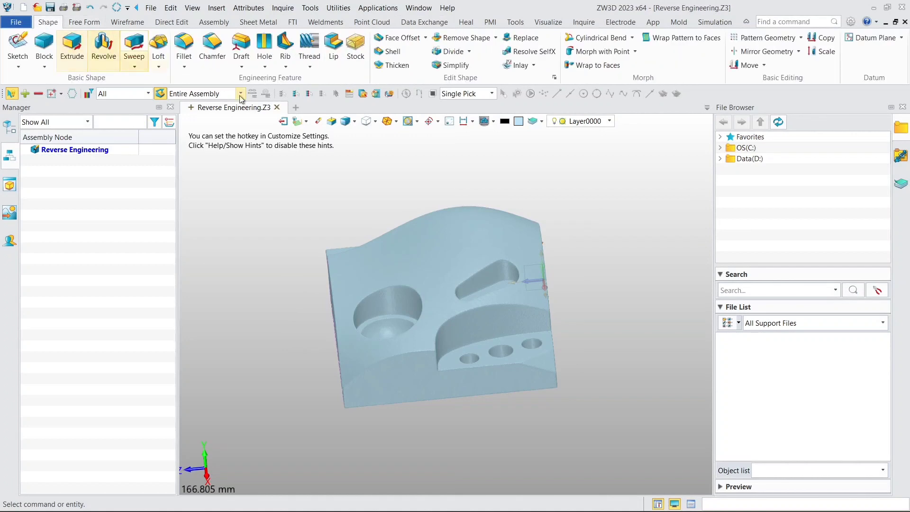
left_click(858, 40)
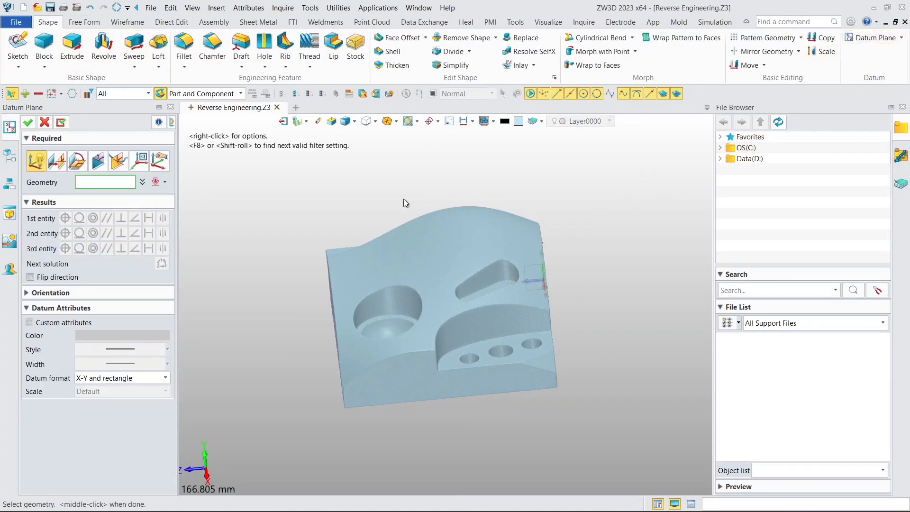
left_click(123, 93)
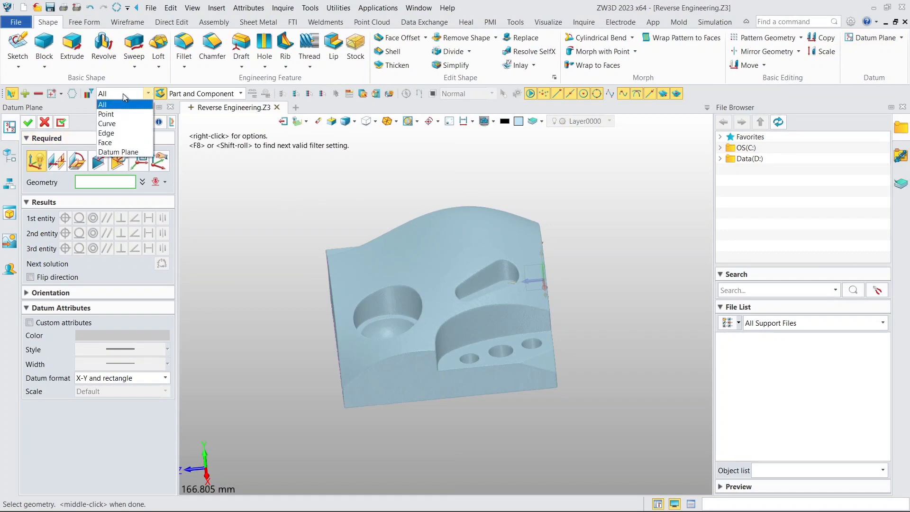
left_click(124, 152)
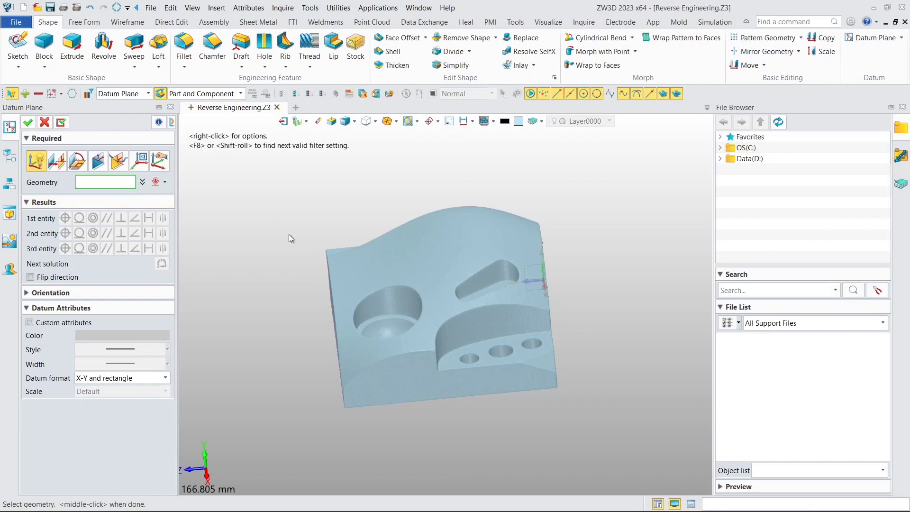
middle_click_drag(316, 230, 472, 397)
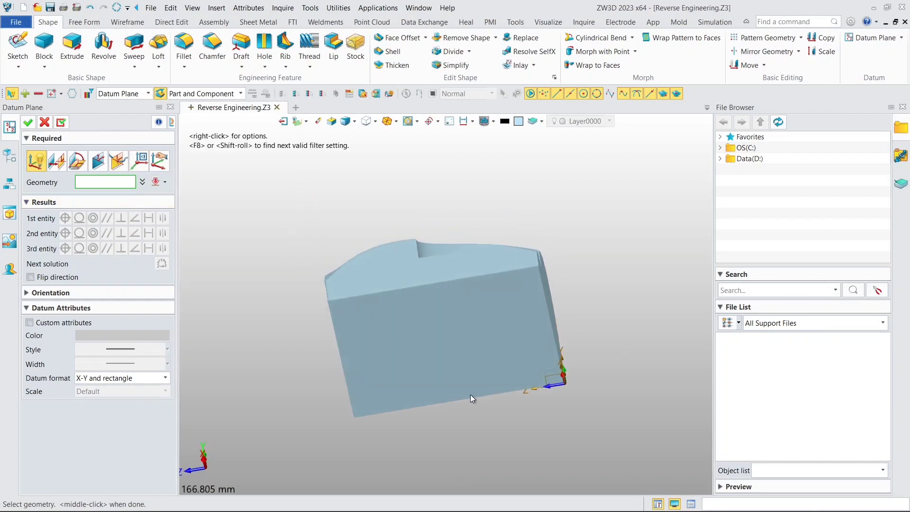
left_click(541, 384)
middle_click_drag(598, 307, 591, 339)
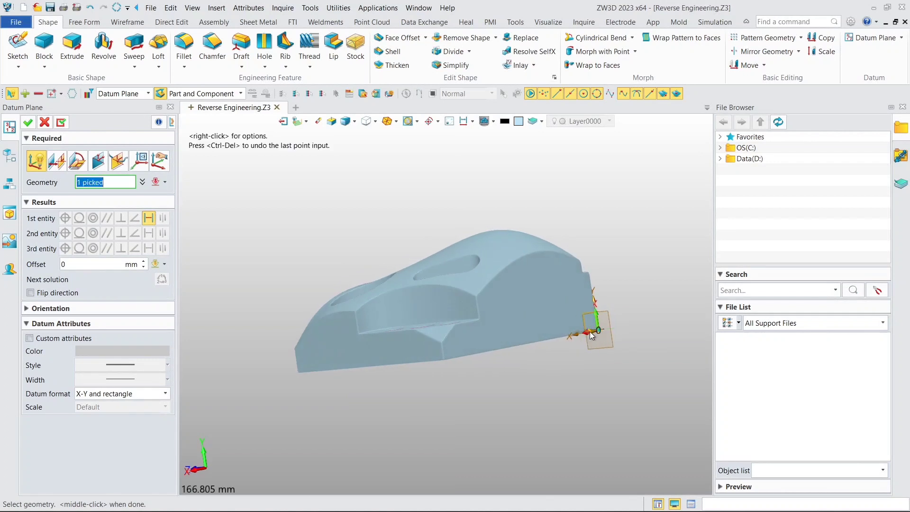
scroll(590, 332, "up", 5)
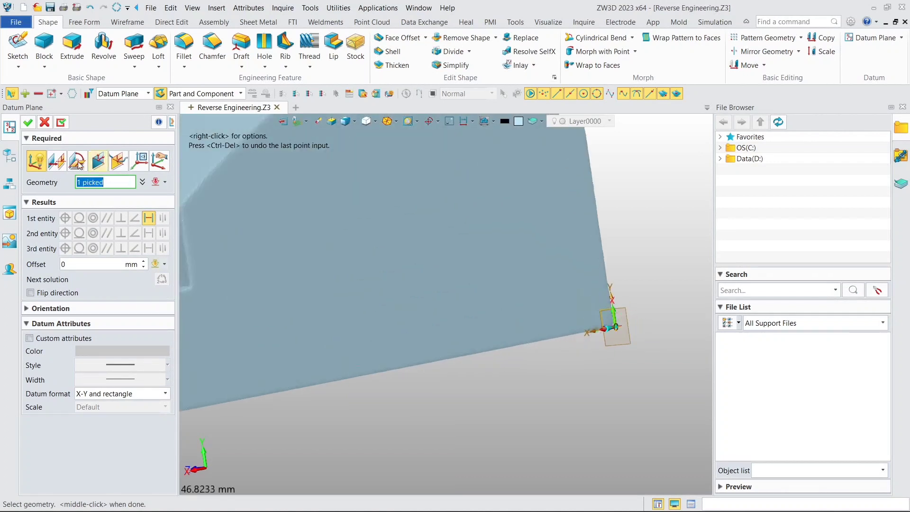
Create the datum plane by the offset method, at -2 mm from the default XZ plane
left_click(56, 161)
middle_click_drag(647, 354, 602, 288)
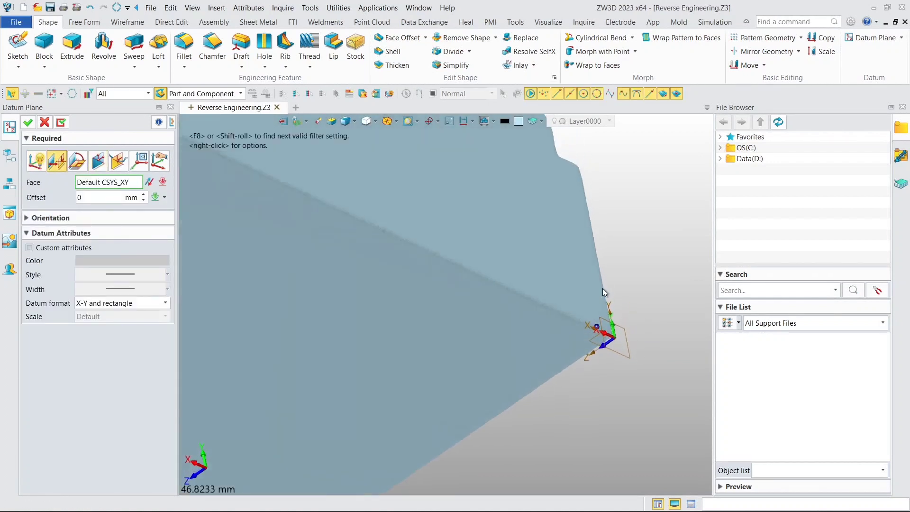
left_click(627, 335)
right_click_drag(627, 332, 621, 368)
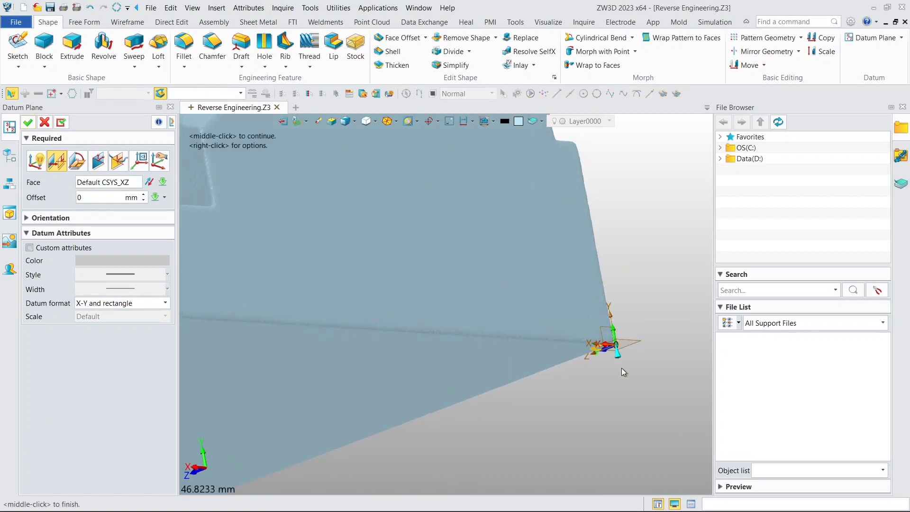
left_click(614, 353)
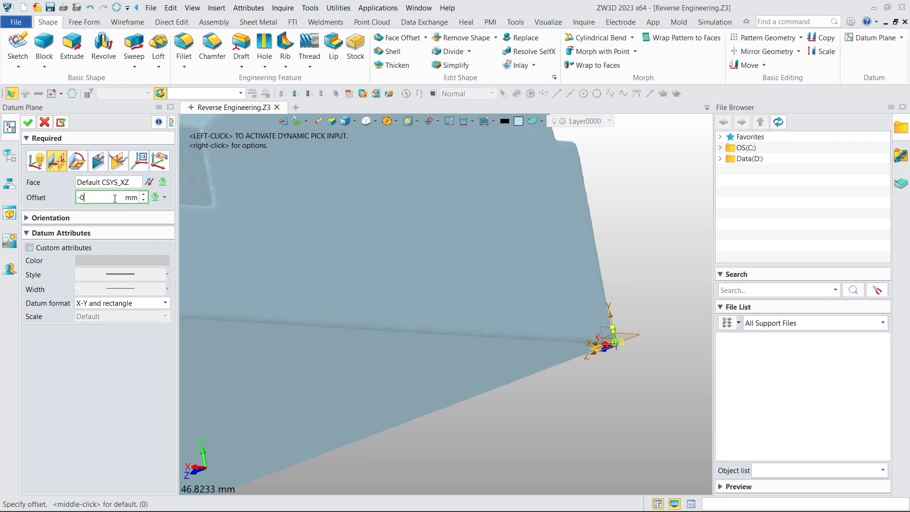
type("-2")
key("Return")
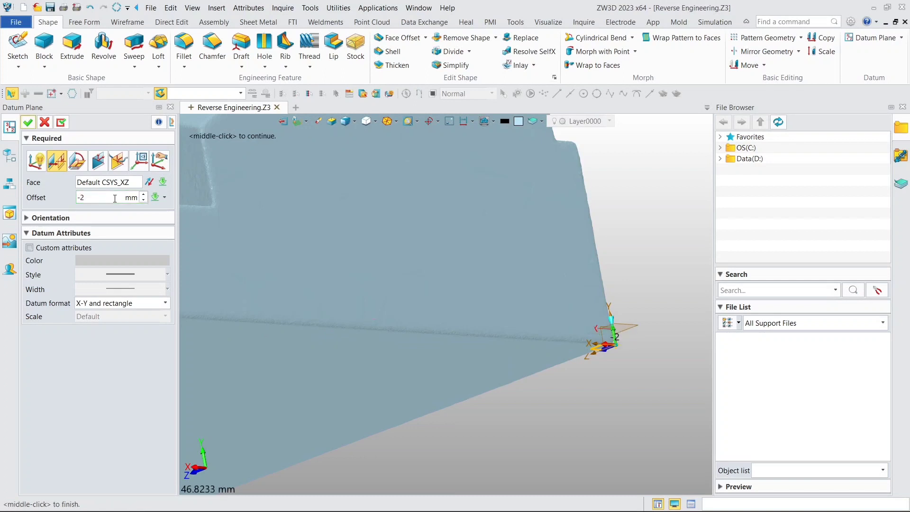
left_click(28, 122)
Start a linear geometry pattern with the offset datum plane as base and the Y axis as direction
scroll(470, 249, "down", 5)
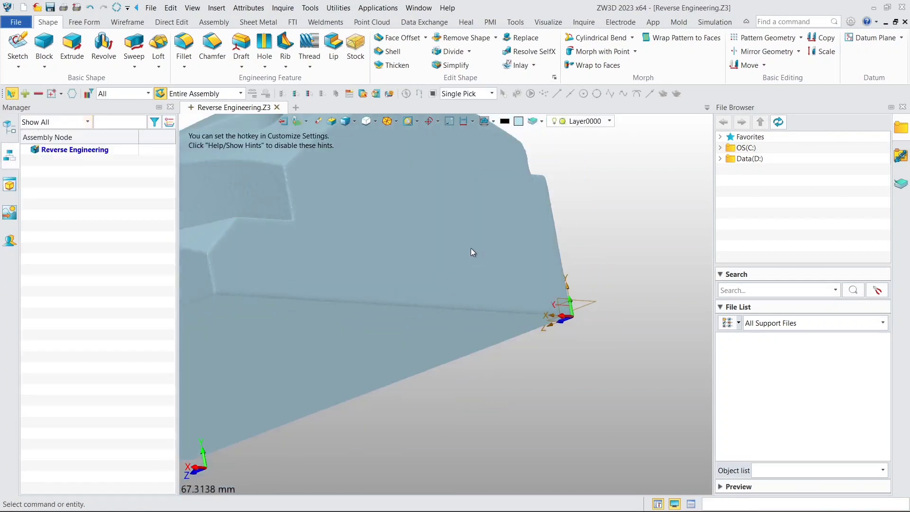
right_click_drag(490, 266, 570, 271)
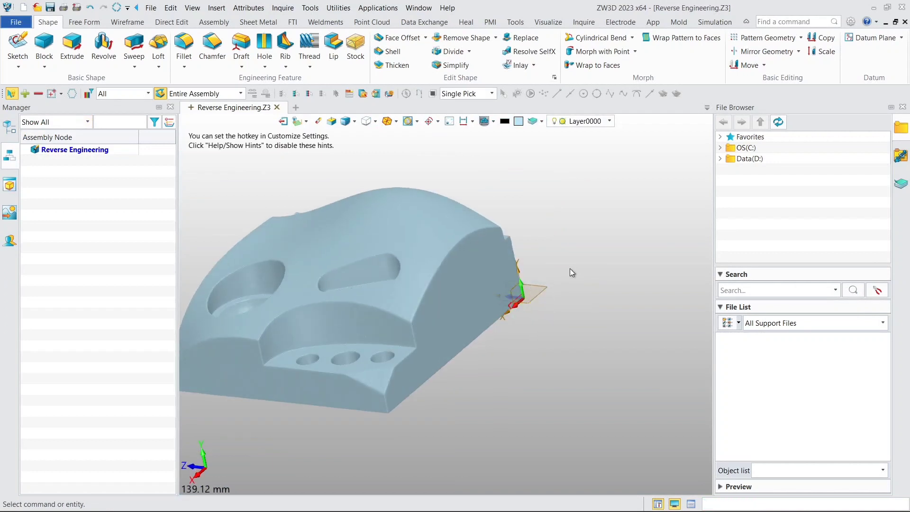
mouse_move(571, 272)
middle_mouse_down()
mouse_move(587, 234)
mouse_move(572, 282)
middle_mouse_up()
scroll(572, 282, "down", 1)
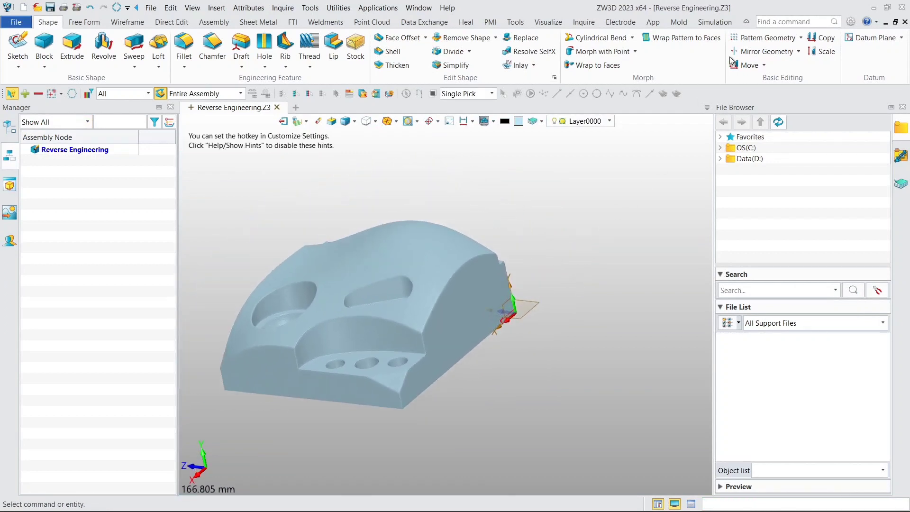
left_click(743, 39)
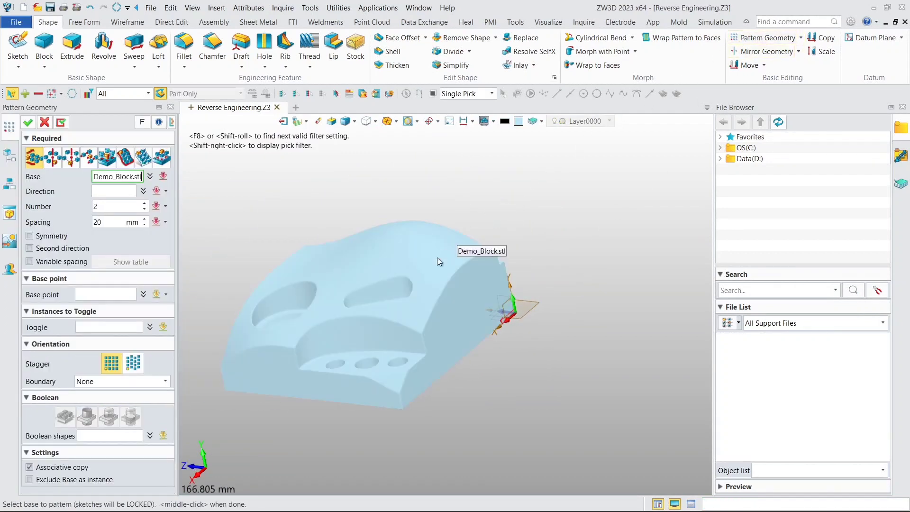
left_click(437, 260)
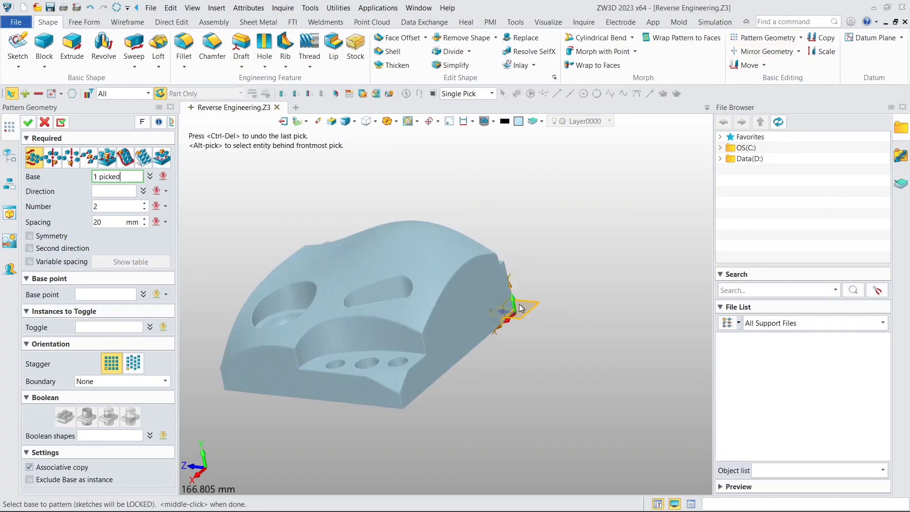
scroll(521, 307, "up", 2)
left_click(165, 191)
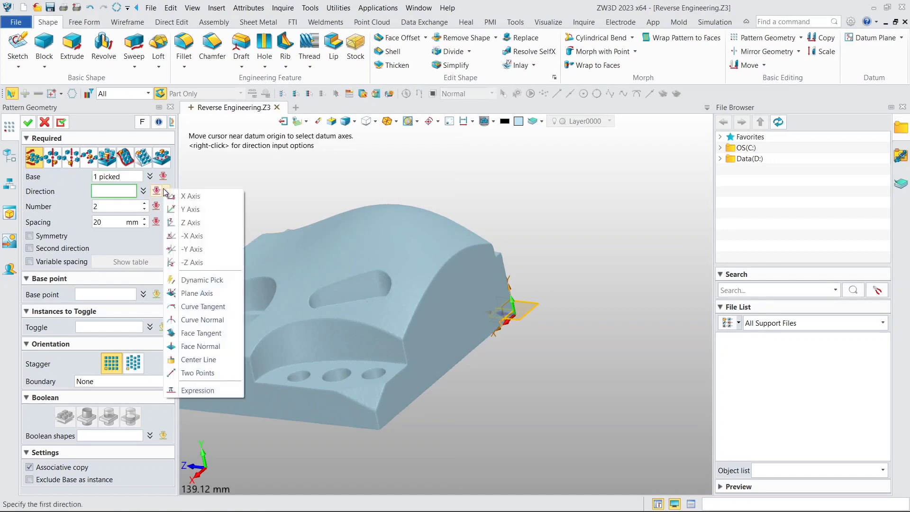
left_click(172, 208)
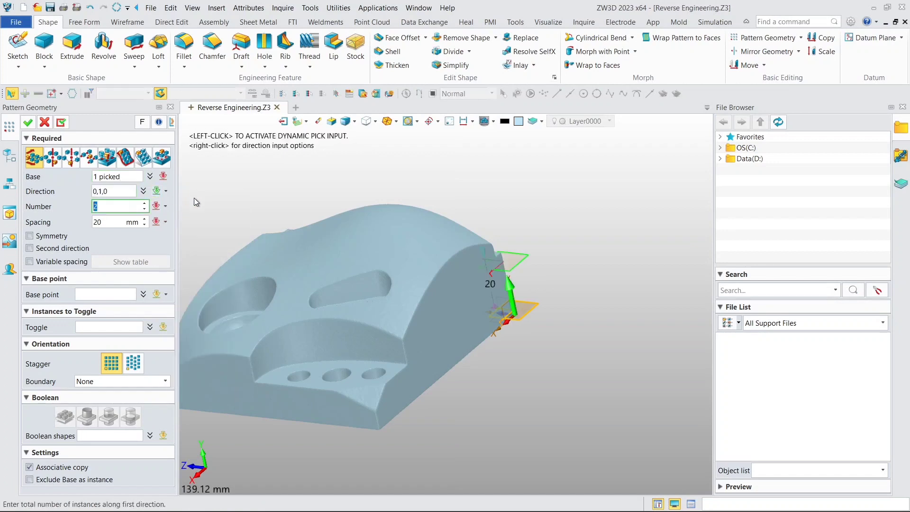
Set the datum plane pattern to 25 instances with 2 mm spacing and create it
left_click(113, 220)
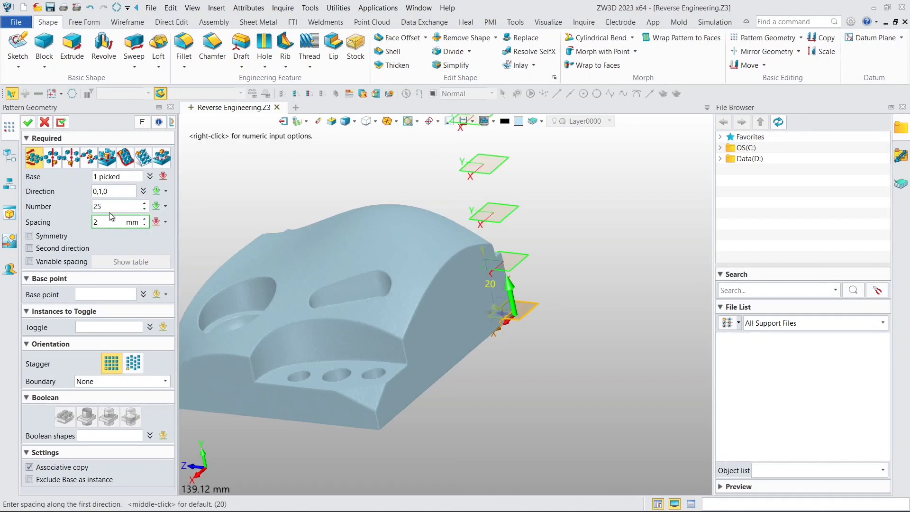
left_click(110, 209)
scroll(357, 245, "down", 1)
right_click_drag(365, 236, 443, 229)
scroll(396, 203, "down", 1)
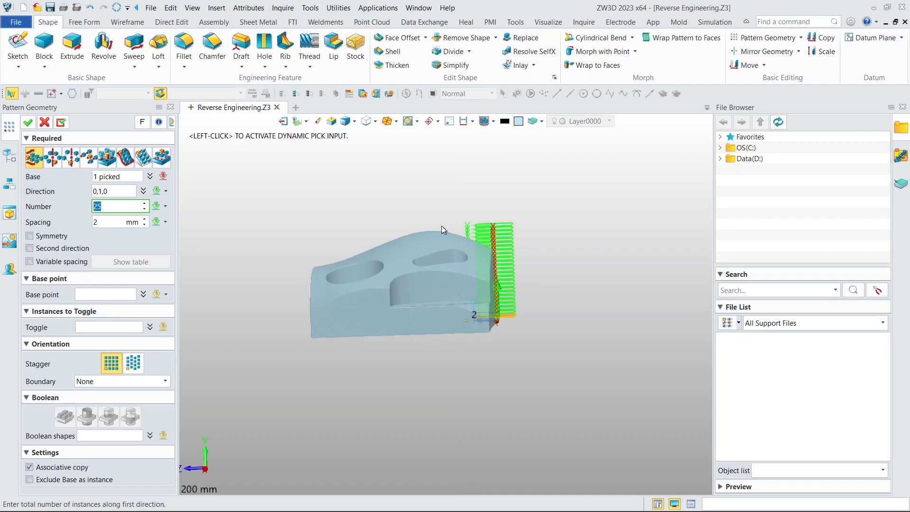
left_click(31, 123)
Create cross-section curves on the Demo_Block.stl mesh, using the whole stack of patterned datum planes as cutting planes
right_click_drag(342, 208, 348, 231)
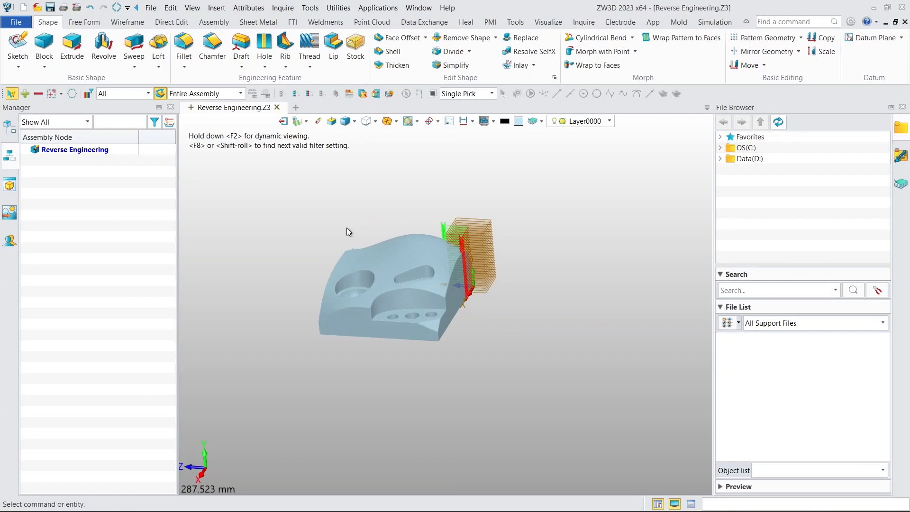
left_click(366, 25)
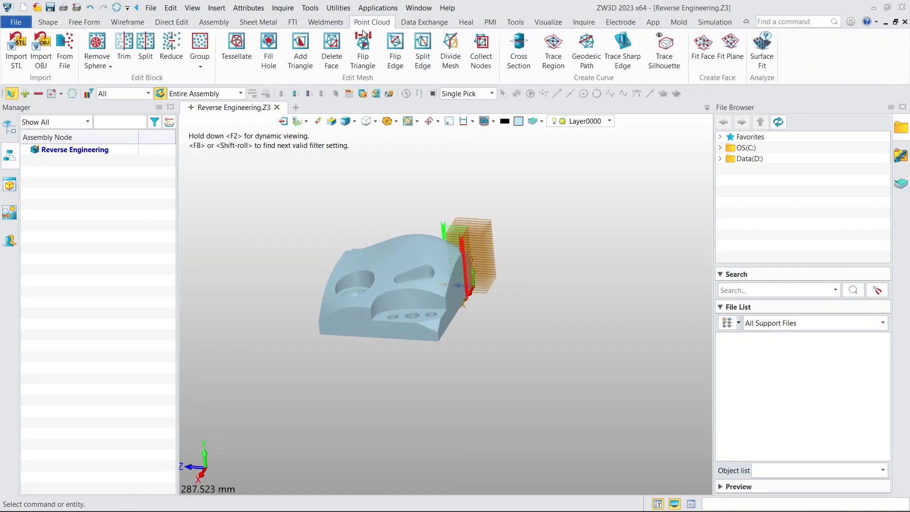
left_click(510, 68)
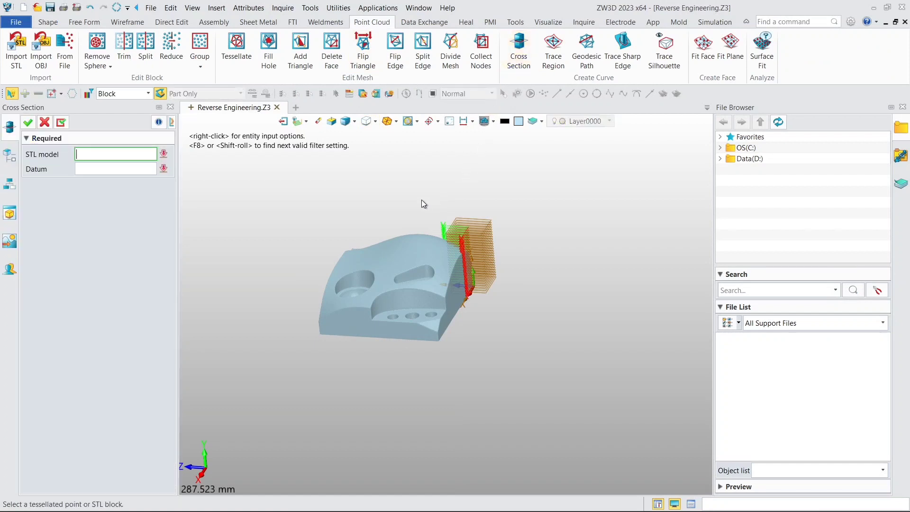
left_click(373, 274)
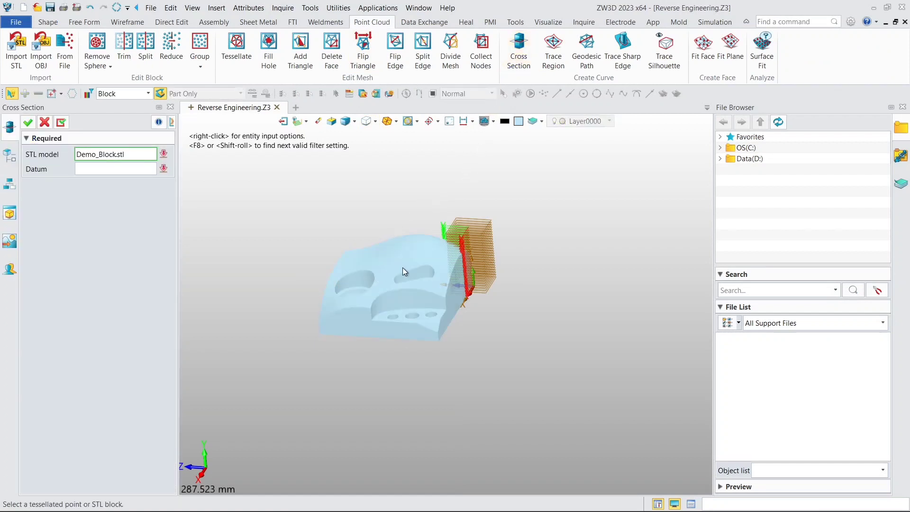
left_click_drag(467, 239, 527, 334)
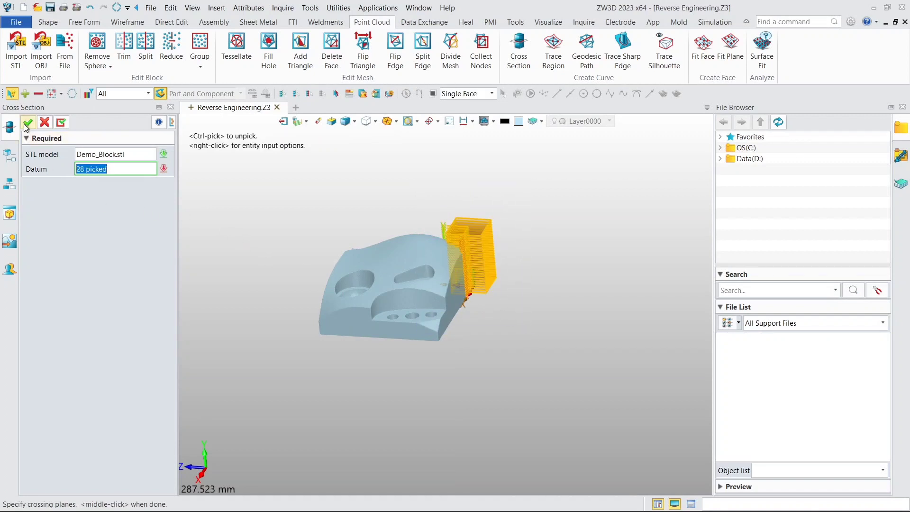
middle_click(128, 207)
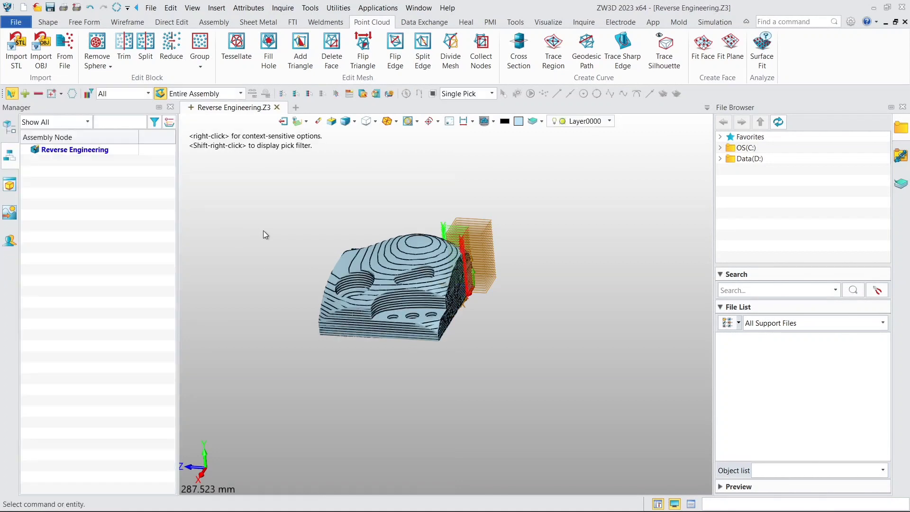
Examine the cross-section curves over the block's curved top surface, pockets, holes and rear corner
middle_click_drag(305, 231, 367, 236)
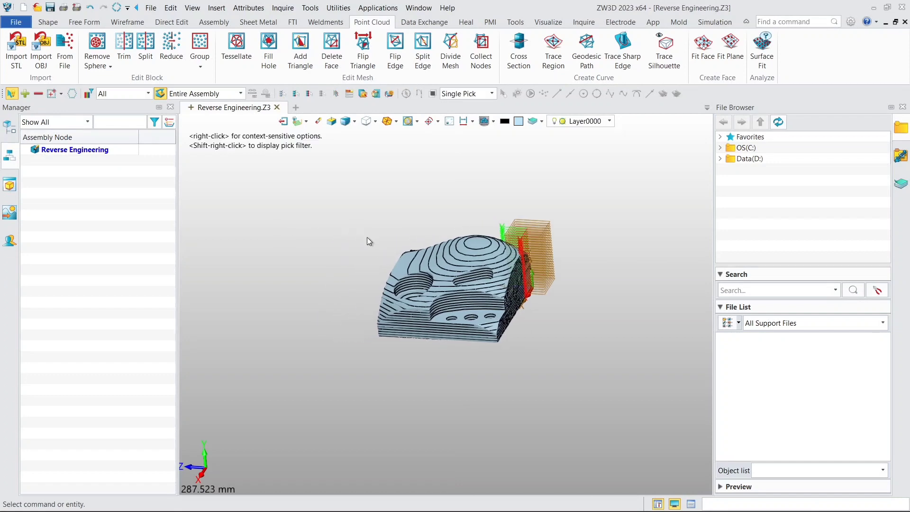
scroll(399, 242, "up", 3)
middle_click_drag(419, 225, 381, 231)
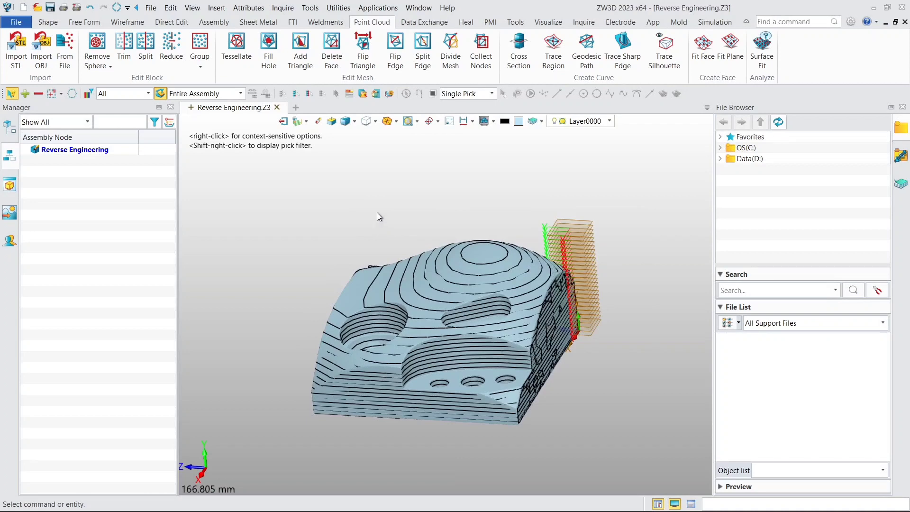
right_click_drag(377, 213, 408, 214)
scroll(354, 275, "up", 3)
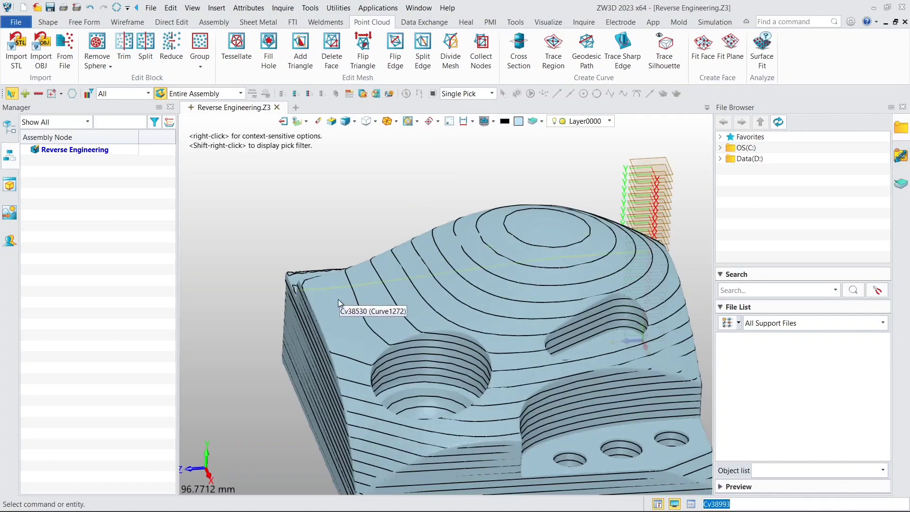
right_click_drag(336, 315, 373, 300)
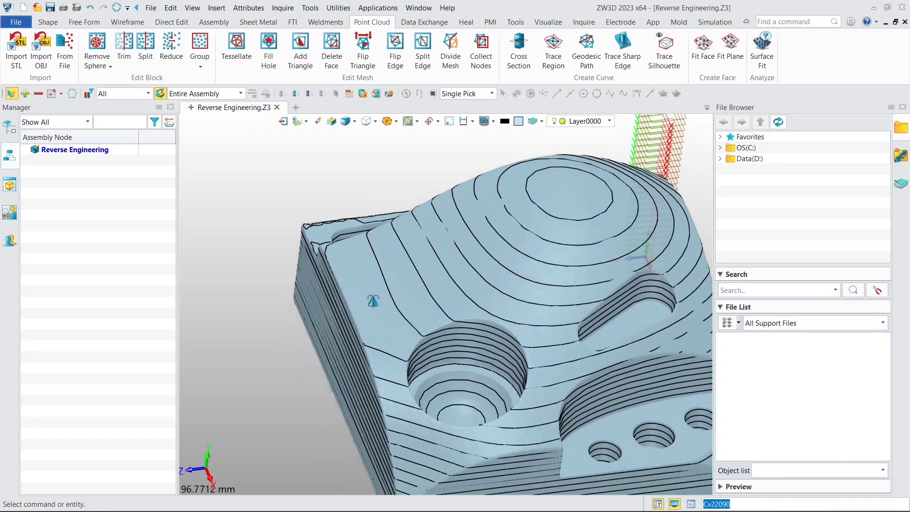
middle_click_drag(357, 175, 293, 222)
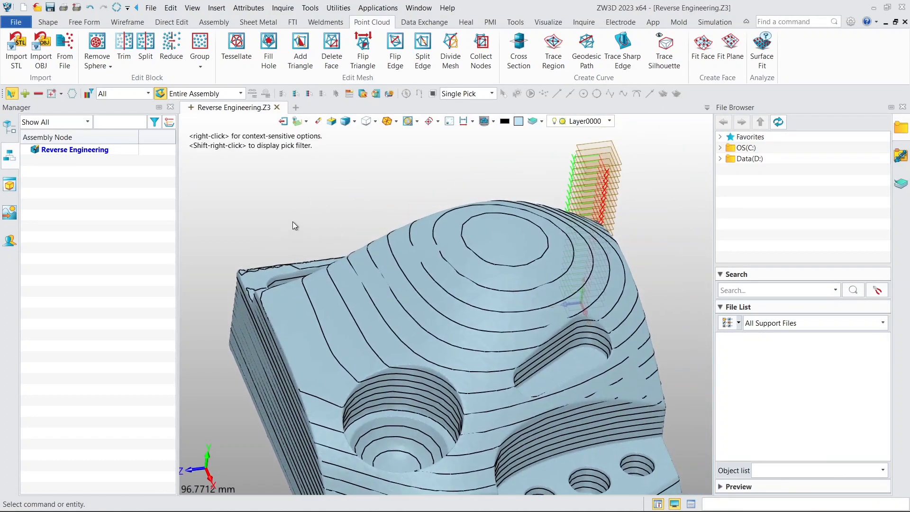
scroll(292, 220, "down", 1)
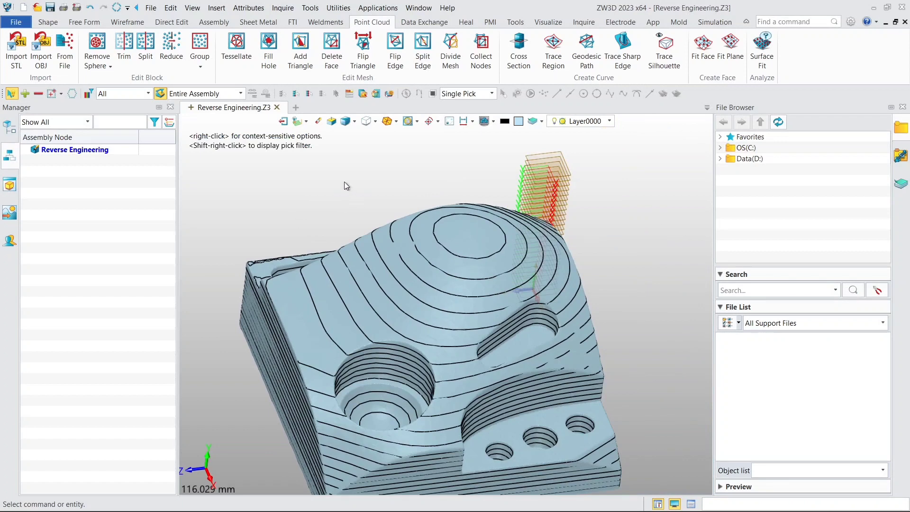
Start a datum plane offset from the topmost plane of the stack, with its offset defined by the To Point option
left_click(48, 22)
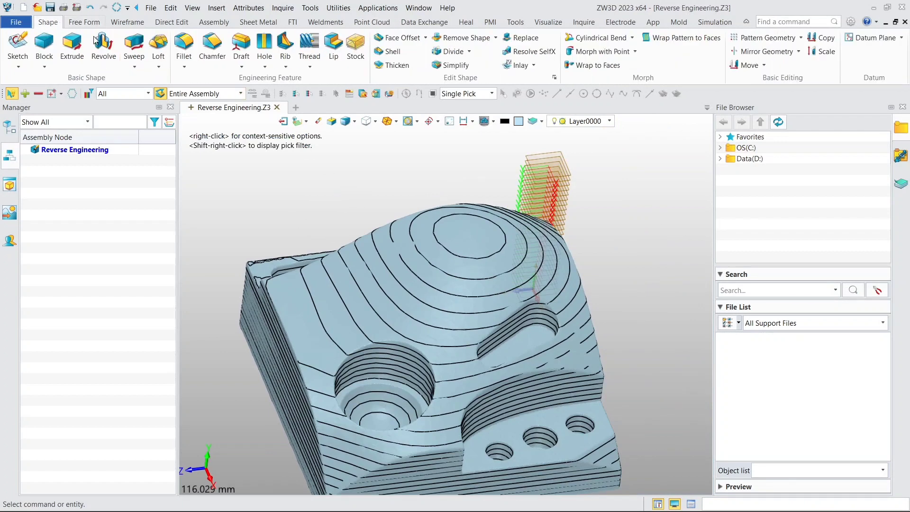
left_click(855, 41)
left_click(564, 164)
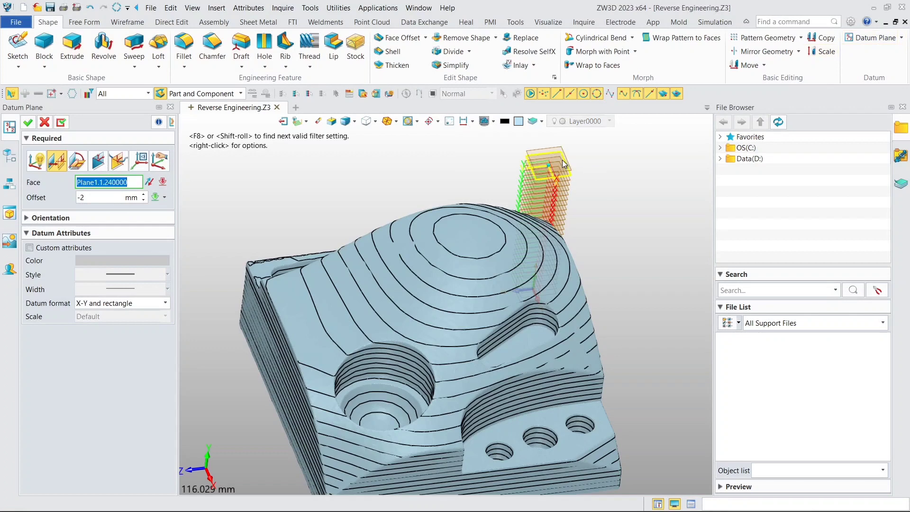
left_click(137, 198)
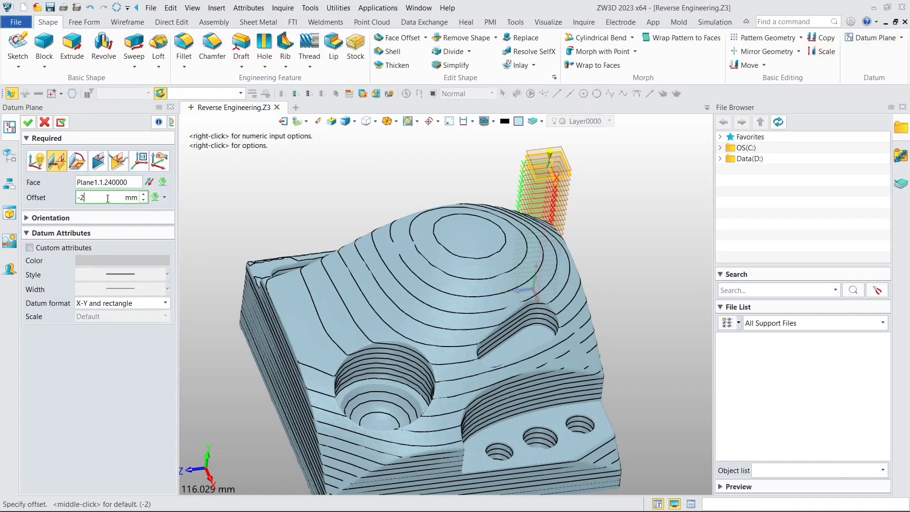
right_click(237, 189)
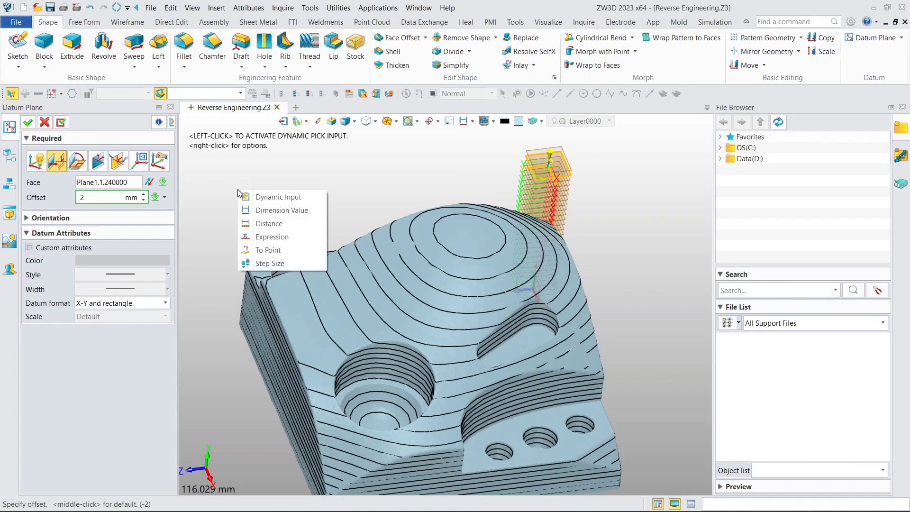
left_click(268, 250)
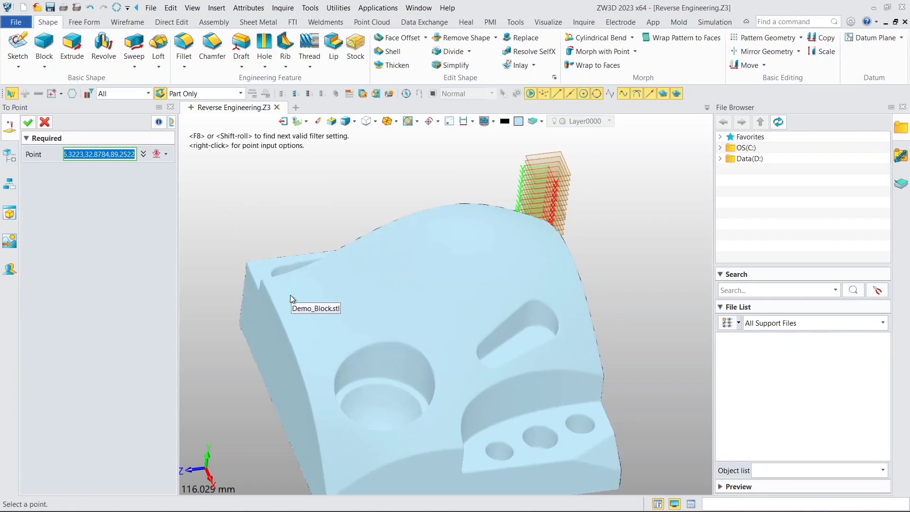
Pick a point on the sloped mesh surface near the corner slot, for an offset of about 16.9 mm, and create the datum plane
scroll(289, 294, "up", 2)
scroll(290, 295, "down", 1)
scroll(294, 299, "up", 1)
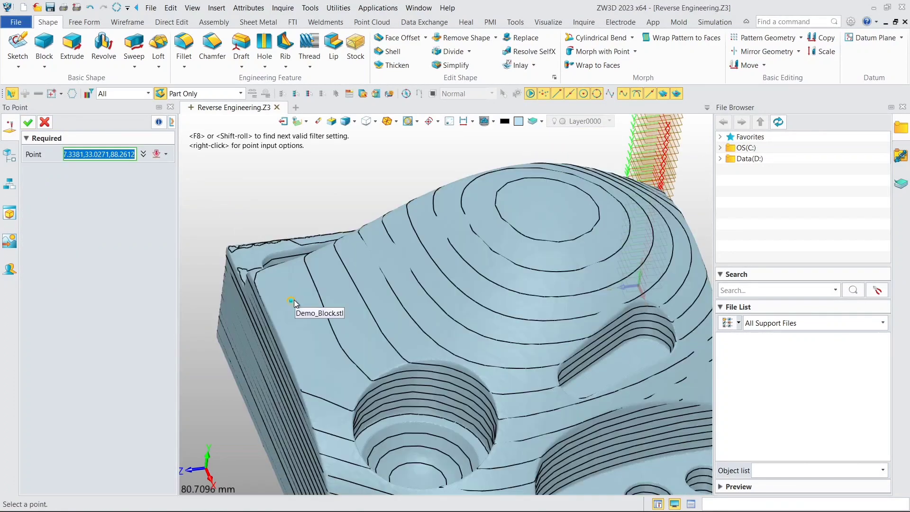
scroll(293, 299, "up", 1)
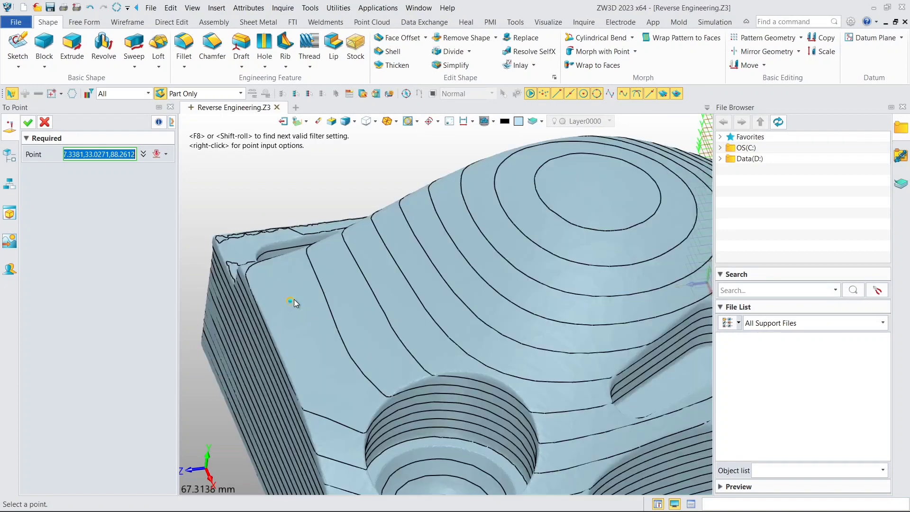
scroll(295, 298, "down", 1)
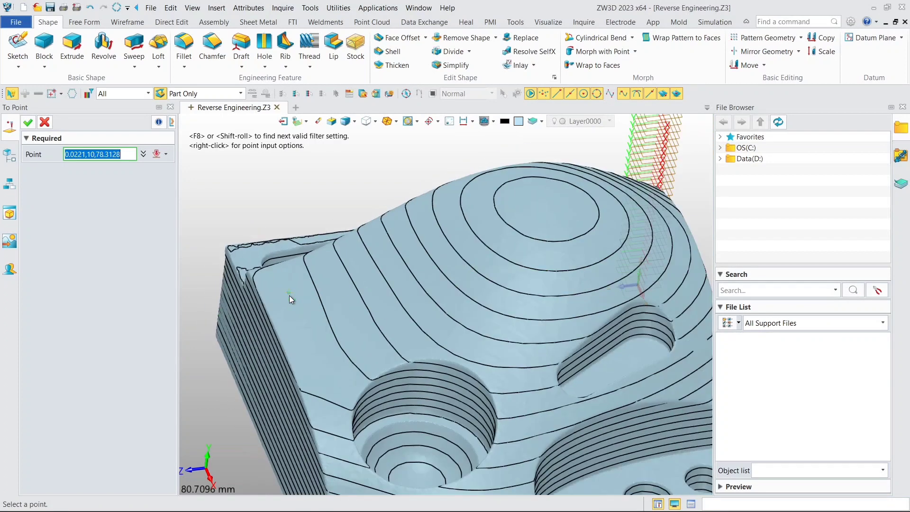
scroll(289, 295, "up", 1)
left_click(292, 306)
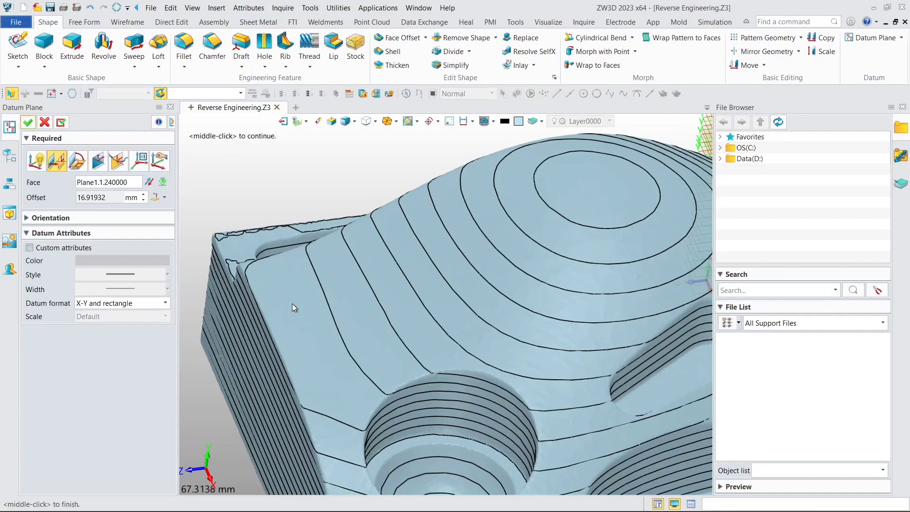
scroll(282, 246, "down", 3)
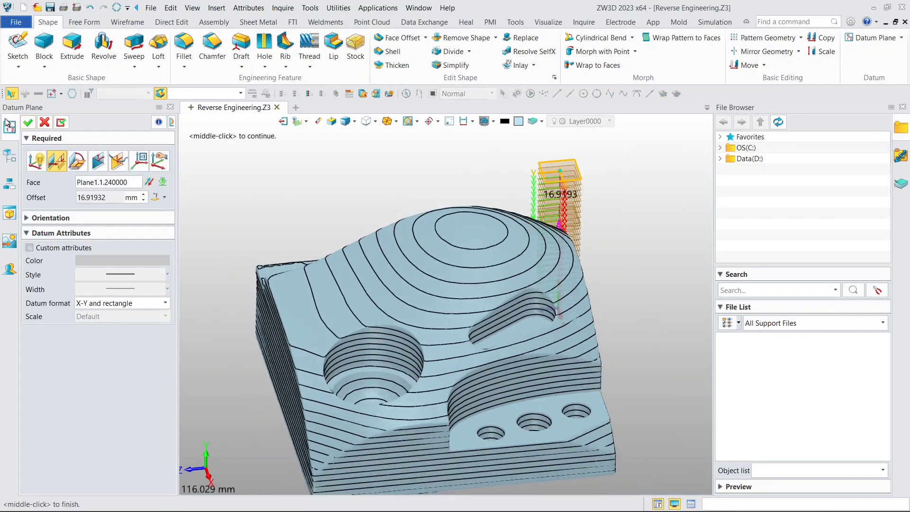
left_click(27, 122)
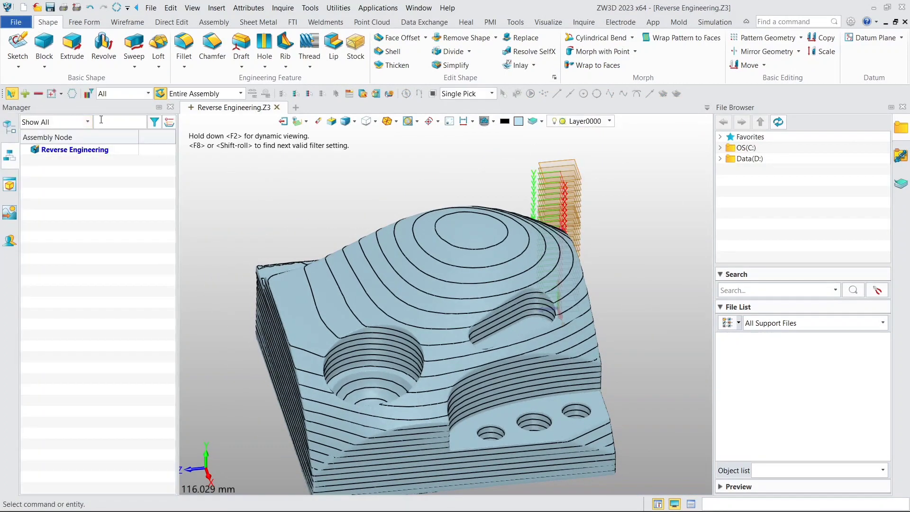
Create a cross section of the Demo_Block.stl mesh using the newest datum plane from the model history as cutting plane
left_click(11, 130)
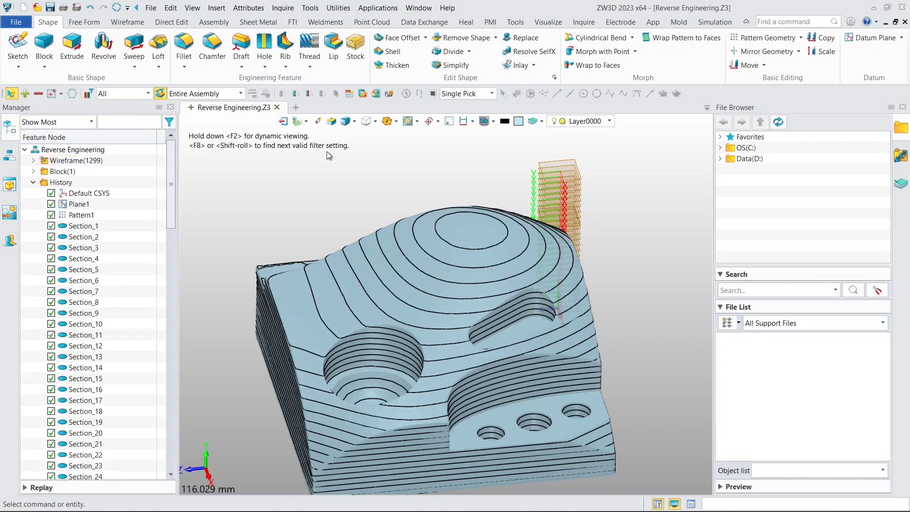
left_click(372, 22)
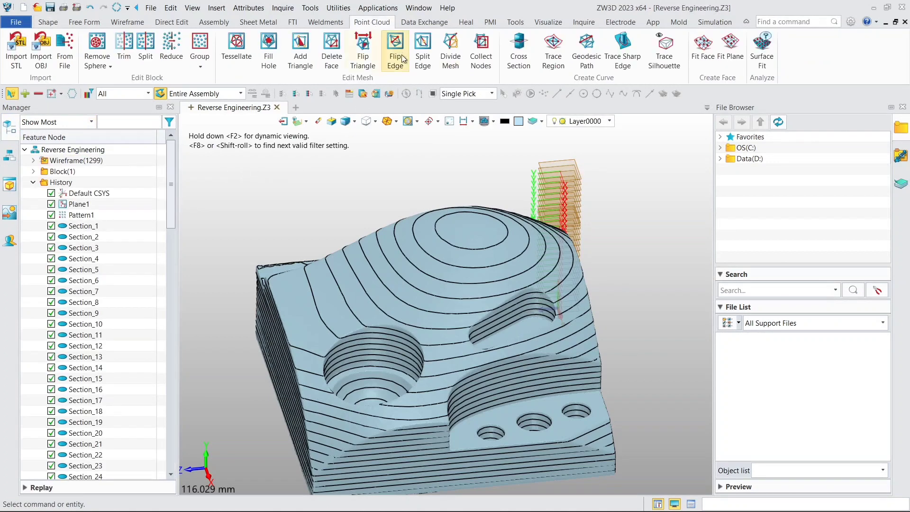
left_click(519, 52)
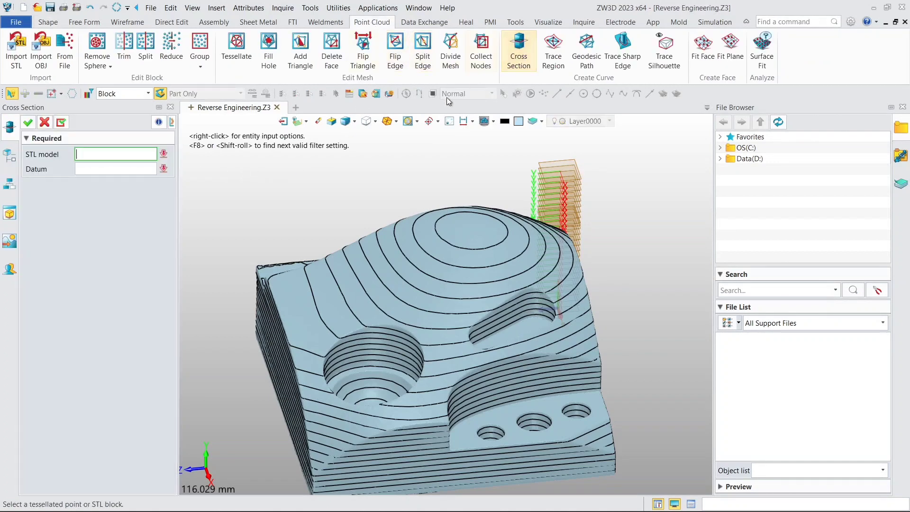
left_click(384, 235)
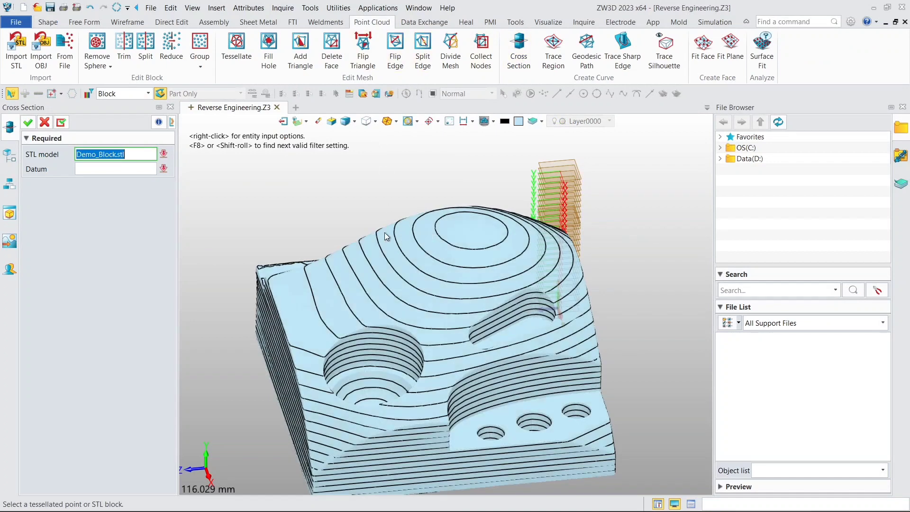
middle_click(401, 257)
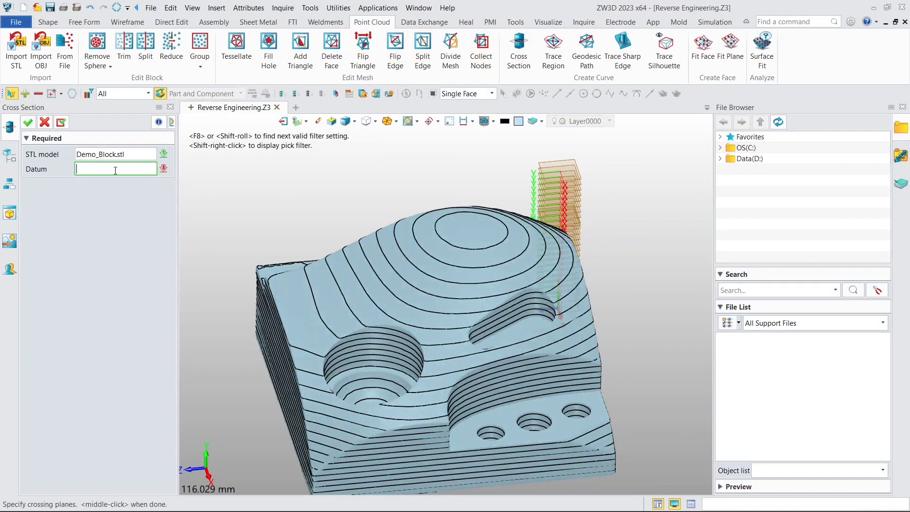
left_click(5, 153)
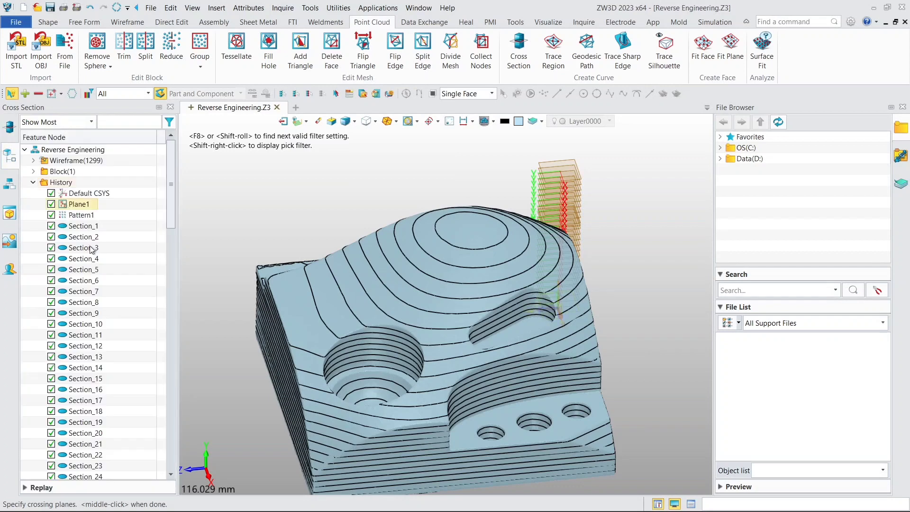
left_click_drag(172, 198, 170, 455)
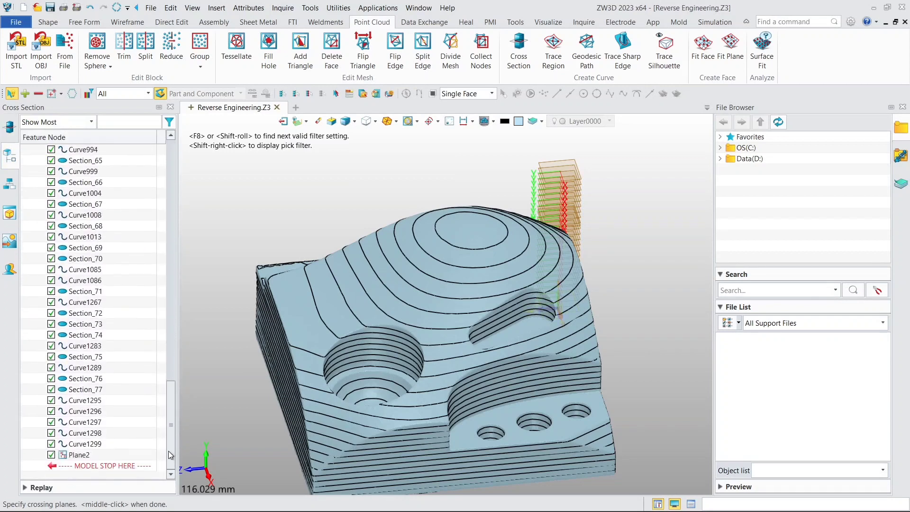
left_click(78, 455)
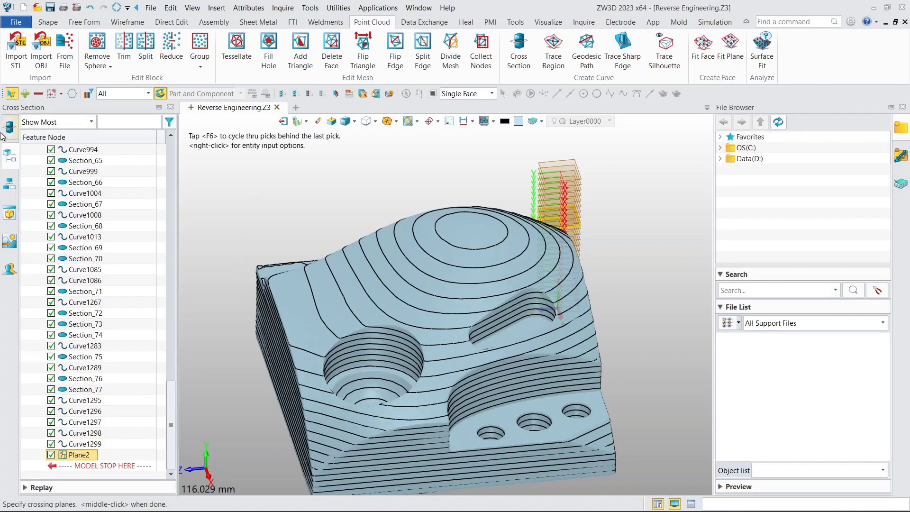
middle_click(283, 214)
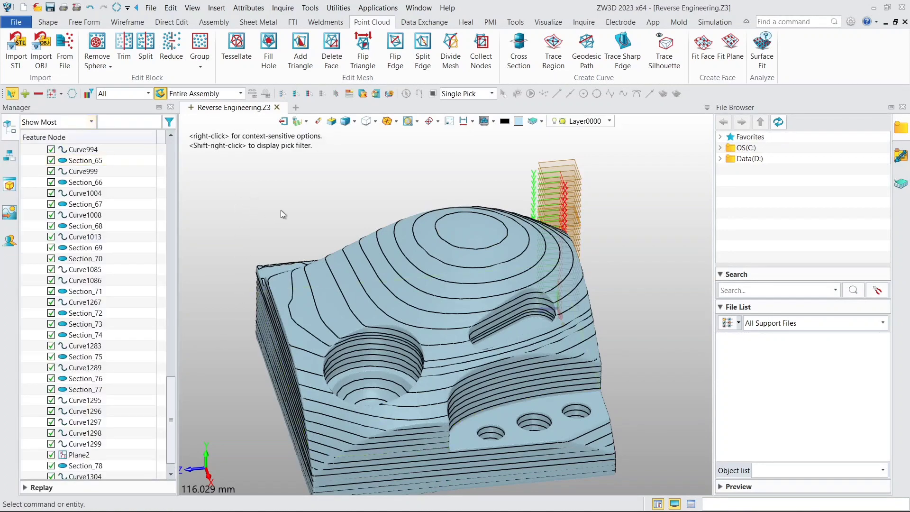
Start the wireframe Point command and place the first point on the mesh at the dome's peak, inside the innermost section curve
right_click_drag(283, 214, 305, 227)
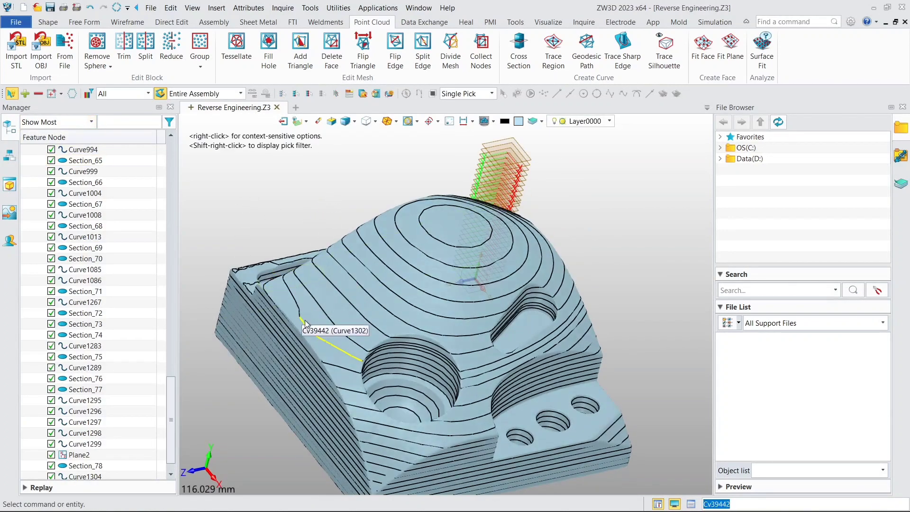
right_click_drag(305, 263, 280, 204)
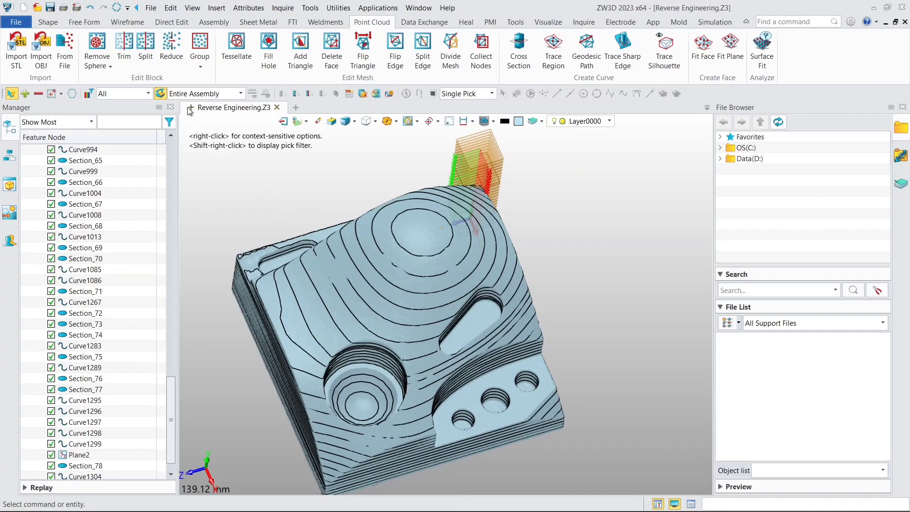
left_click(127, 23)
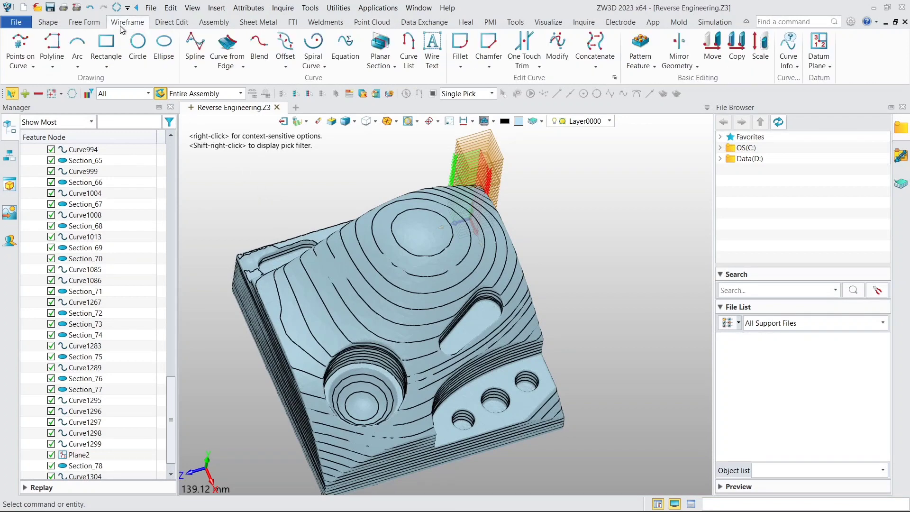
left_click(34, 66)
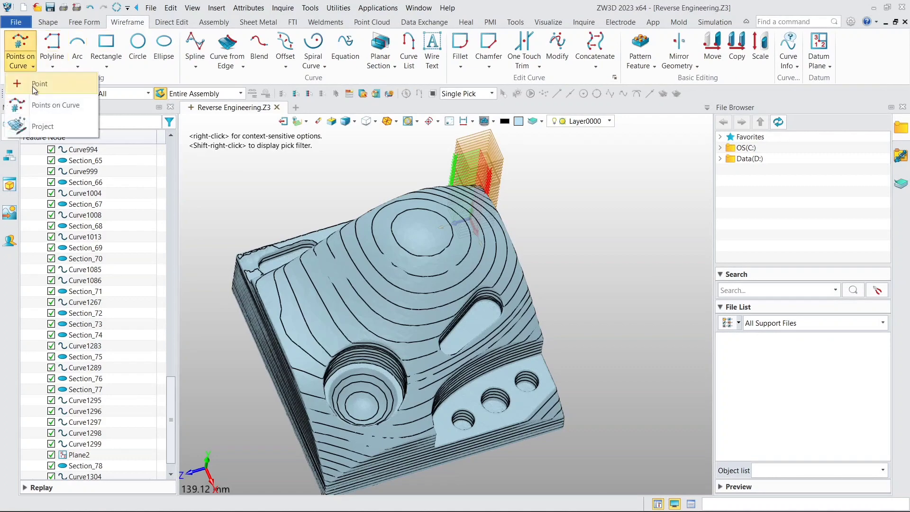
left_click(29, 85)
scroll(459, 240, "up", 3)
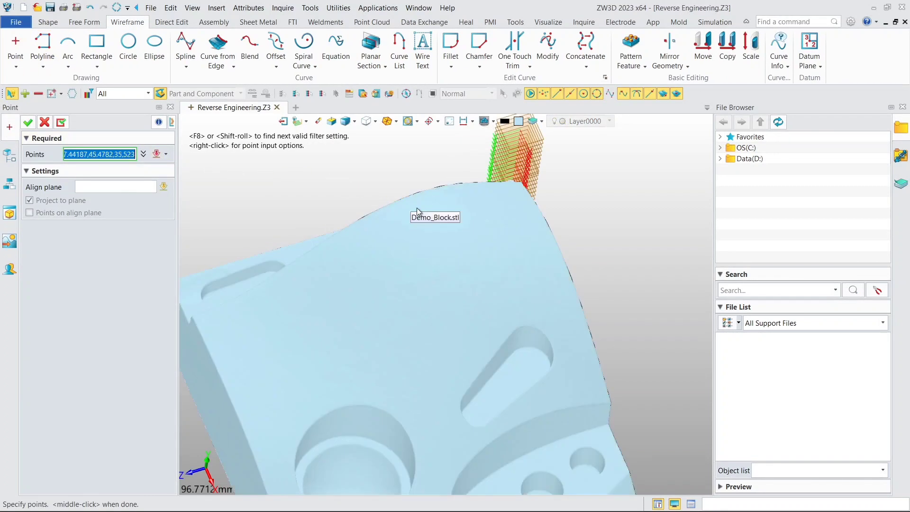
right_click_drag(461, 240, 453, 208)
scroll(444, 229, "up", 2)
scroll(444, 230, "down", 2)
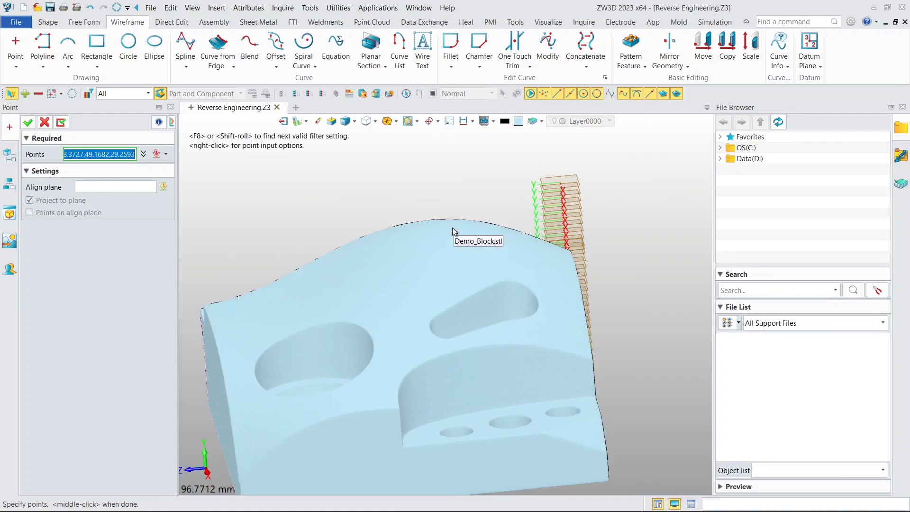
scroll(447, 225, "up", 2)
scroll(443, 225, "up", 2)
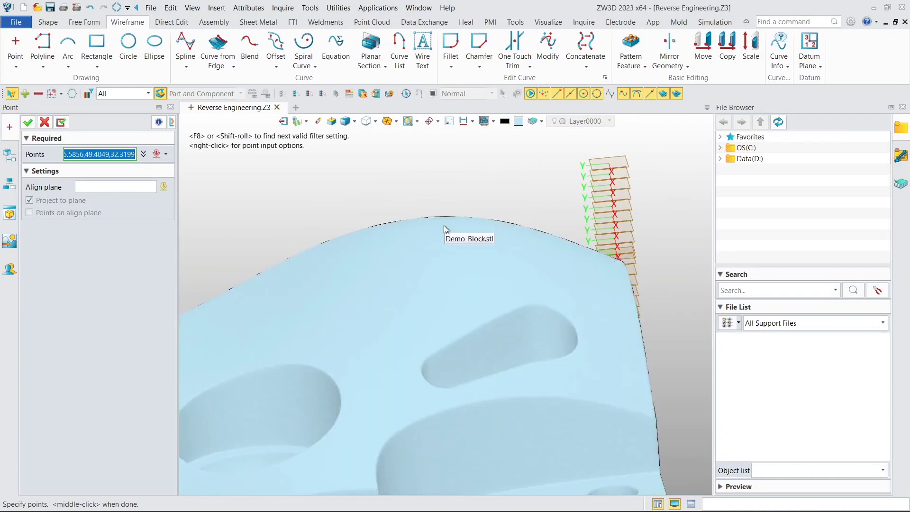
scroll(444, 226, "down", 3)
scroll(444, 226, "up", 2)
scroll(444, 215, "down", 3)
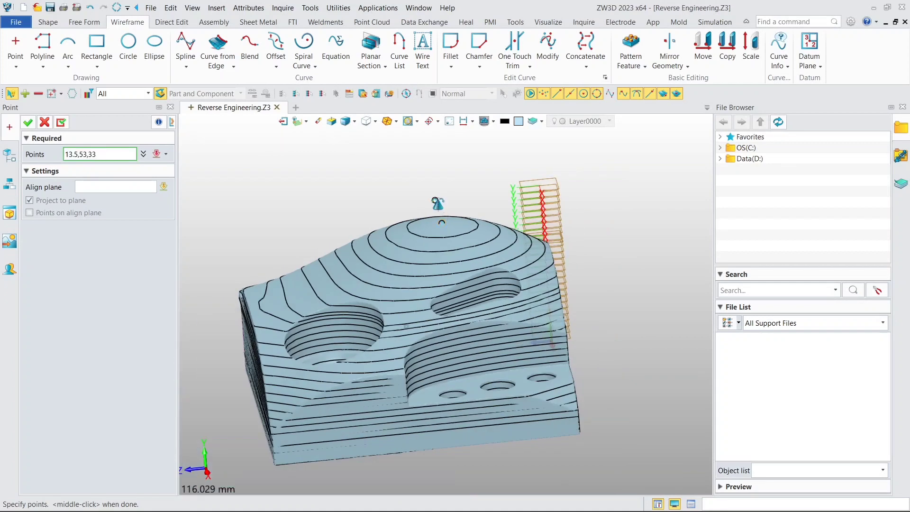
scroll(408, 194, "up", 2)
scroll(304, 192, "down", 2)
key("Return")
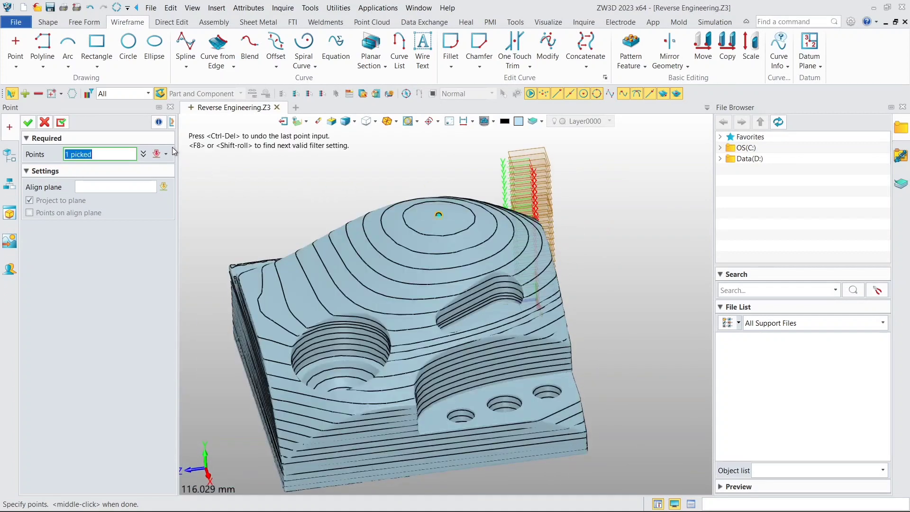
Restrict the pick filter to curves and place points around the innermost section curve of the dome
left_click(140, 95)
left_click(132, 126)
right_click_drag(416, 170, 419, 212)
scroll(405, 224, "up", 2)
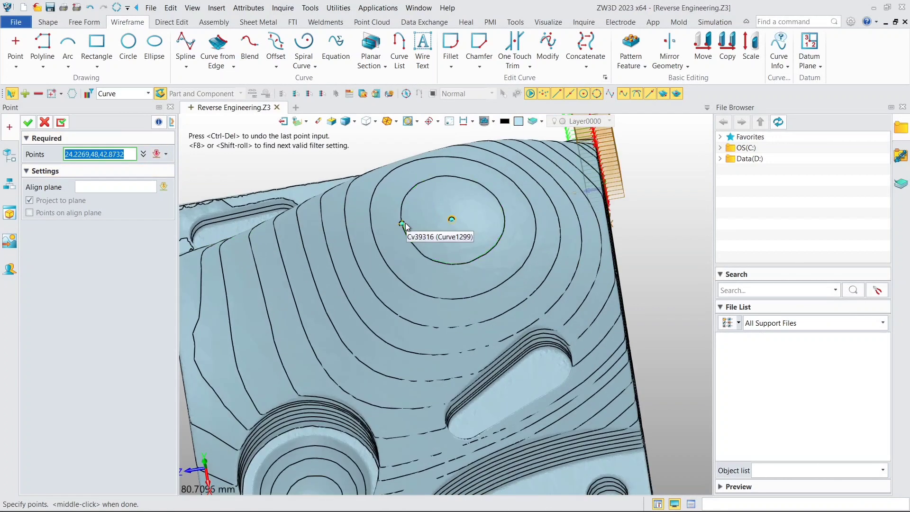
left_click(406, 197)
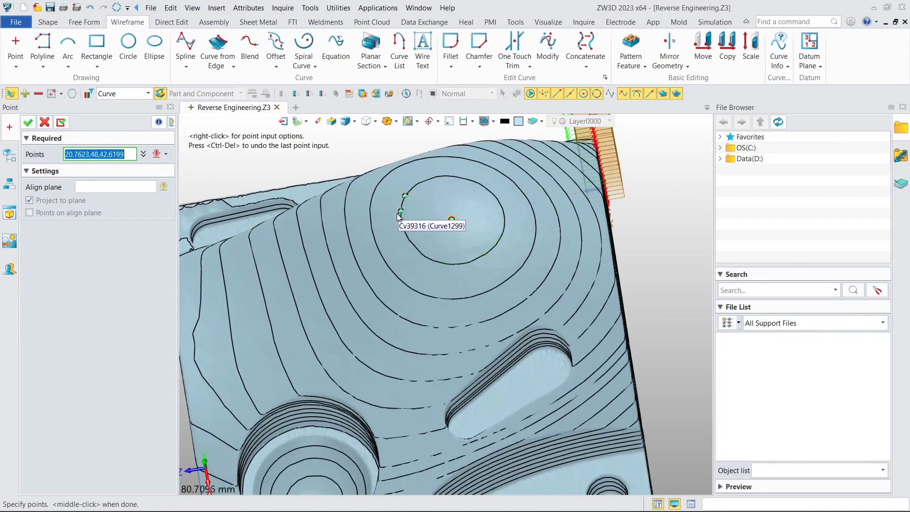
left_click(401, 227)
left_click(430, 262)
left_click(487, 260)
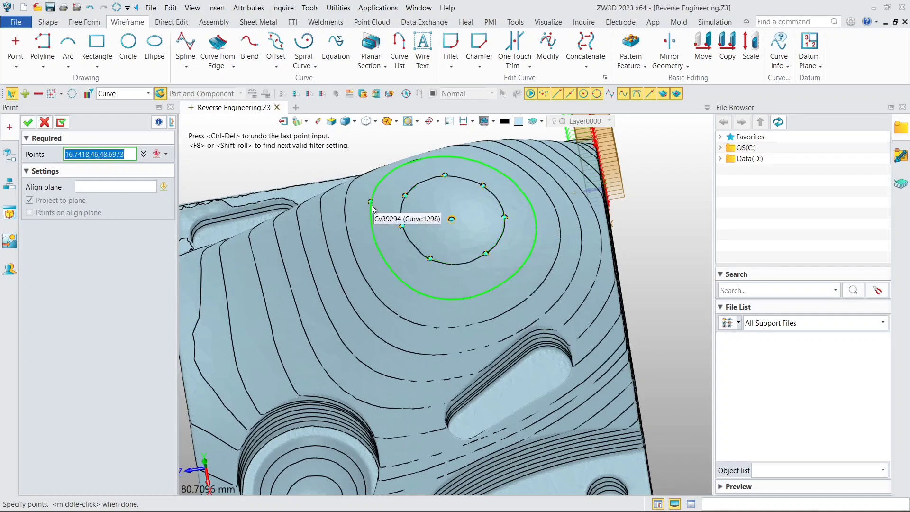
Place points around the second section curve from the dome's peak
left_click(369, 209)
left_click(381, 258)
left_click(405, 284)
left_click(453, 299)
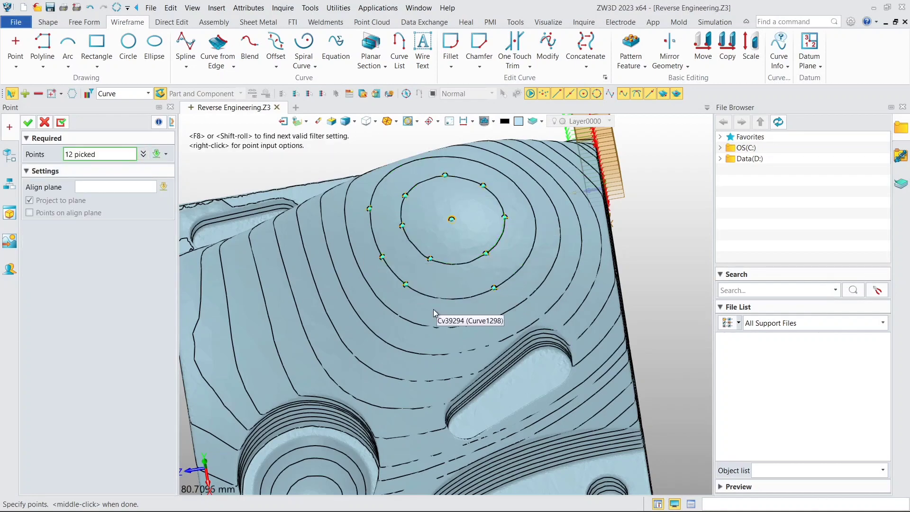
left_click(494, 288)
left_click(525, 262)
left_click(534, 215)
left_click(513, 181)
Place points along the third section curve from the dome's peak
left_click(341, 209)
left_click(352, 247)
left_click(363, 278)
left_click(409, 320)
left_click(457, 329)
left_click(500, 317)
left_click(540, 284)
Place points along the outer dome section curves between the slot pocket and the jagged side wall
right_click_drag(559, 284, 436, 265)
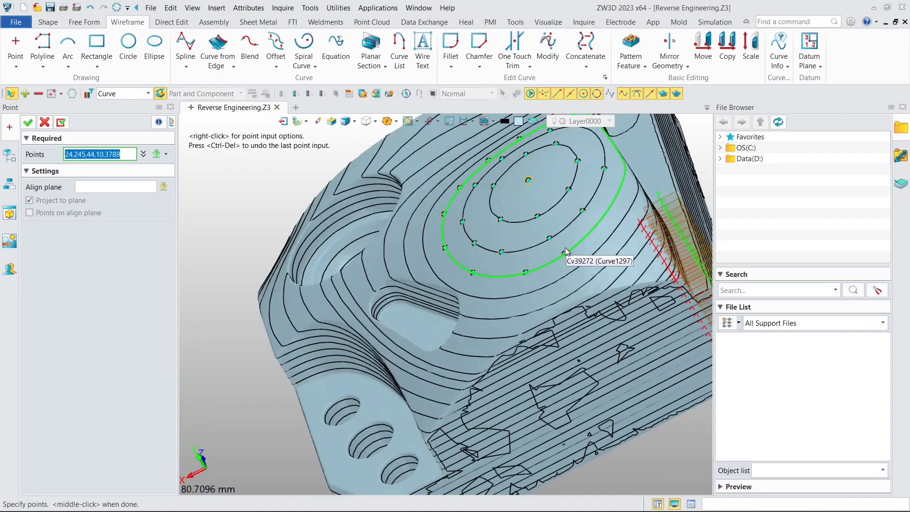
left_click(617, 233)
left_click(633, 206)
left_click(593, 279)
left_click(509, 312)
scroll(384, 274, "up", 1)
left_click(372, 241)
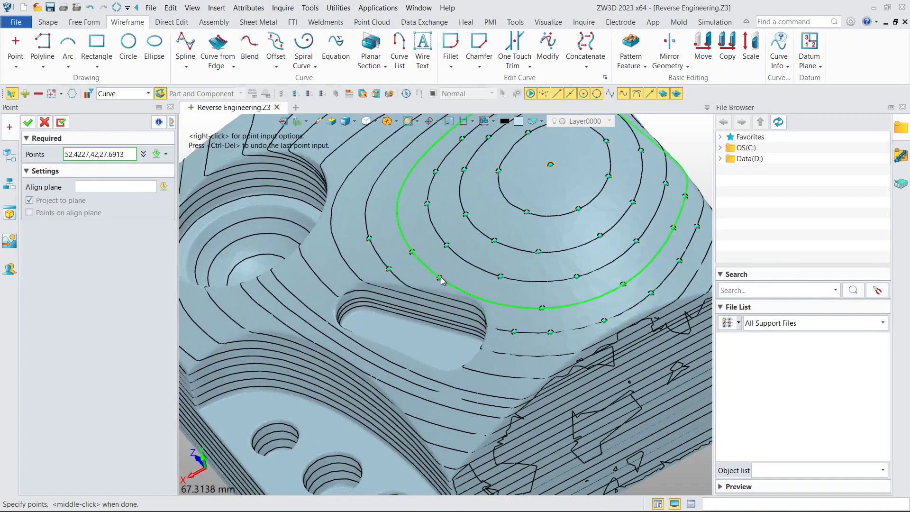
left_click(438, 277)
Continue placing points along the outer dome section curves on the side facing the round pocket
right_click_drag(412, 227, 511, 241)
left_click(386, 247)
left_click(373, 166)
scroll(365, 171, "up", 2)
scroll(393, 190, "down", 4)
right_click_drag(360, 159, 416, 152)
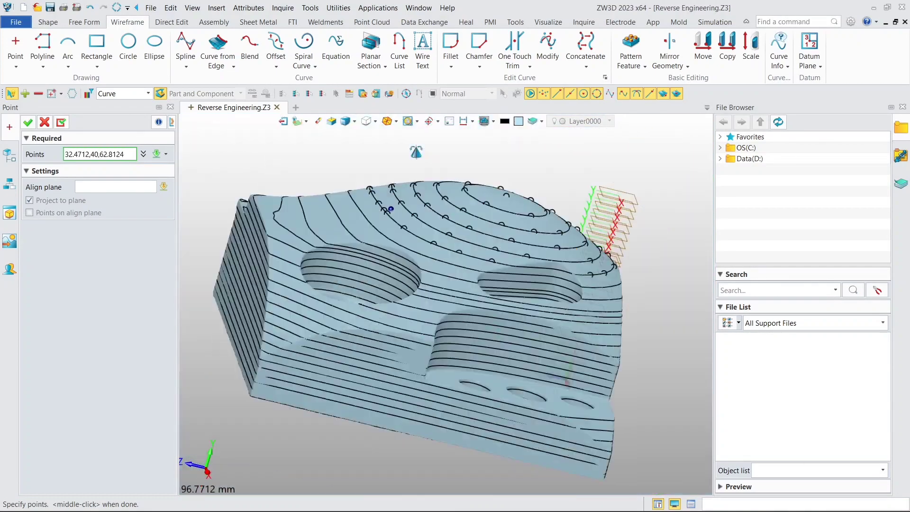
scroll(379, 209, "up", 3)
left_click(350, 222)
left_click(381, 255)
Place points on the section curves beside the slot pocket and between its end and the jagged side wall
left_click(493, 340)
left_click(594, 356)
left_click(582, 396)
left_click(622, 386)
mouse_move(616, 417)
right_mouse_down()
mouse_move(538, 332)
mouse_move(585, 282)
right_mouse_up()
scroll(538, 331, "up", 5)
left_click(529, 342)
left_click(585, 336)
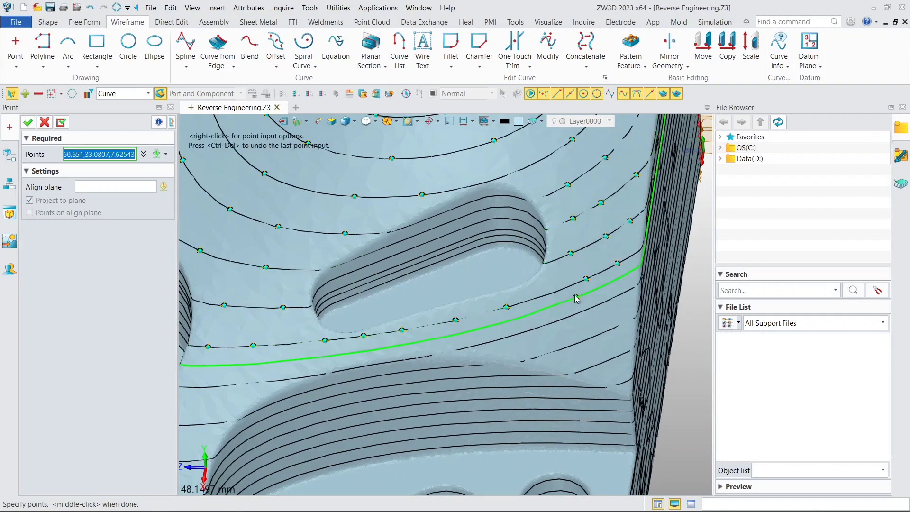
Place points along the section curves between the slot pocket and the large curved step
left_click(575, 299)
left_click(513, 321)
left_click(450, 339)
left_click(374, 357)
left_click(443, 363)
left_click(524, 380)
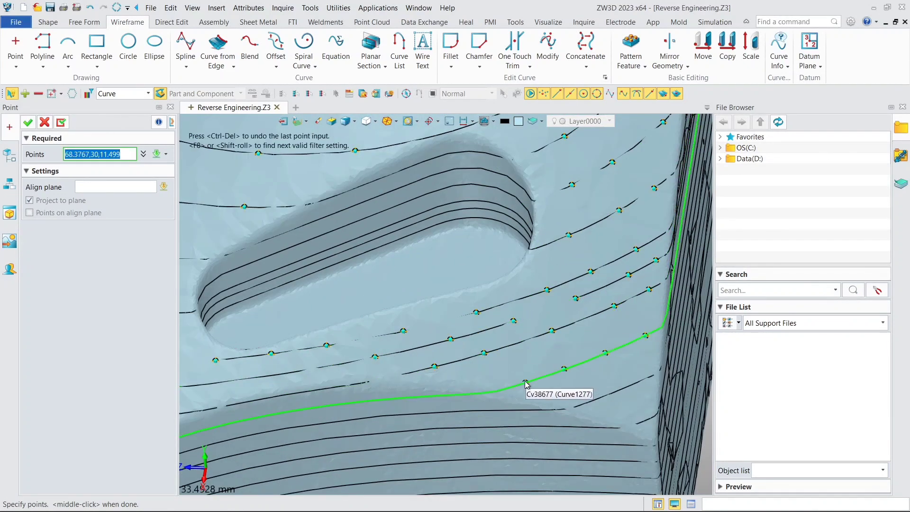
Add points to the lower section curves near the side wall and continue below the slot toward the round pocket
scroll(523, 380, "up", 3)
left_click(600, 260)
scroll(600, 260, "down", 2)
left_click(605, 304)
scroll(569, 293, "down", 1)
left_click(542, 285)
left_click(439, 298)
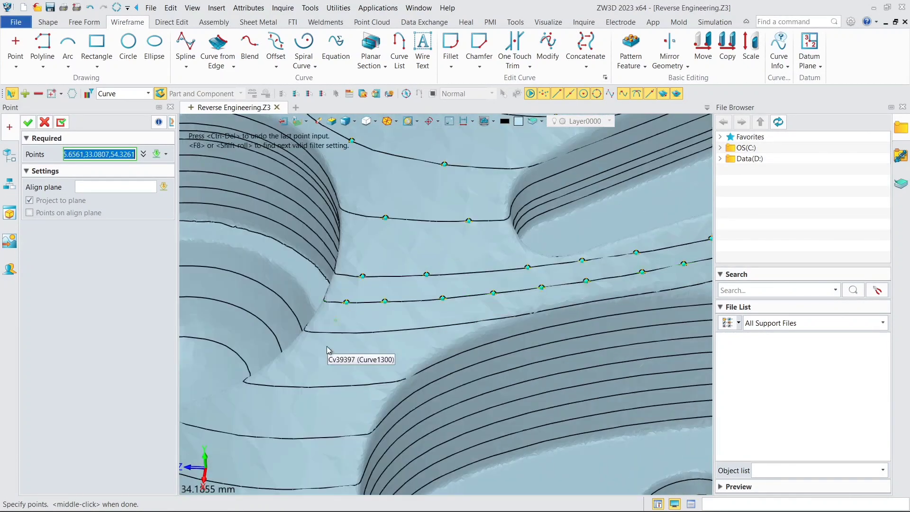
Place points along the short section curves between the round pocket and the large curved step
left_click(368, 332)
left_click(426, 327)
left_click(301, 386)
scroll(336, 385, "up", 3)
left_click(270, 296)
left_click(316, 309)
left_click(373, 321)
left_click(432, 325)
left_click(503, 326)
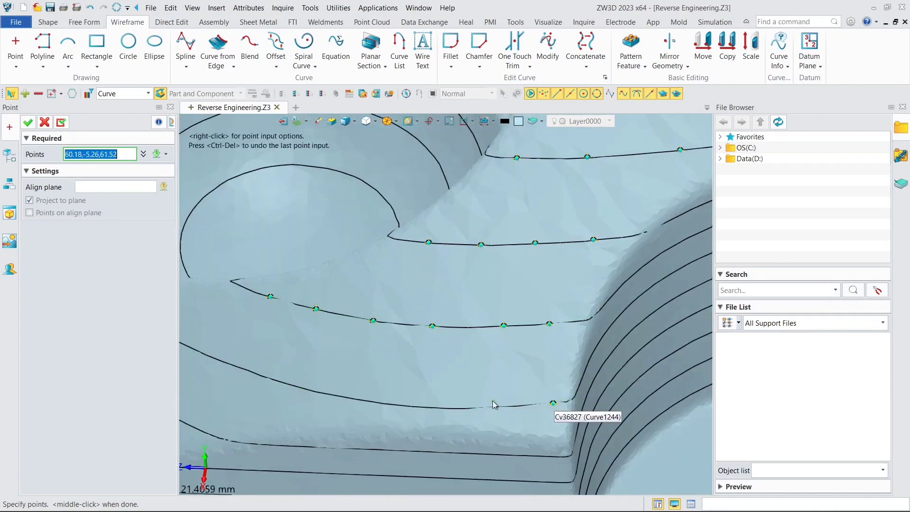
Place points along the section curve passing beneath the round pocket and up to the outer side wall
left_click(398, 402)
left_click(299, 385)
middle_click_drag(265, 374, 472, 352)
scroll(373, 306, "down", 3)
left_click(319, 279)
left_click(339, 253)
left_click(351, 210)
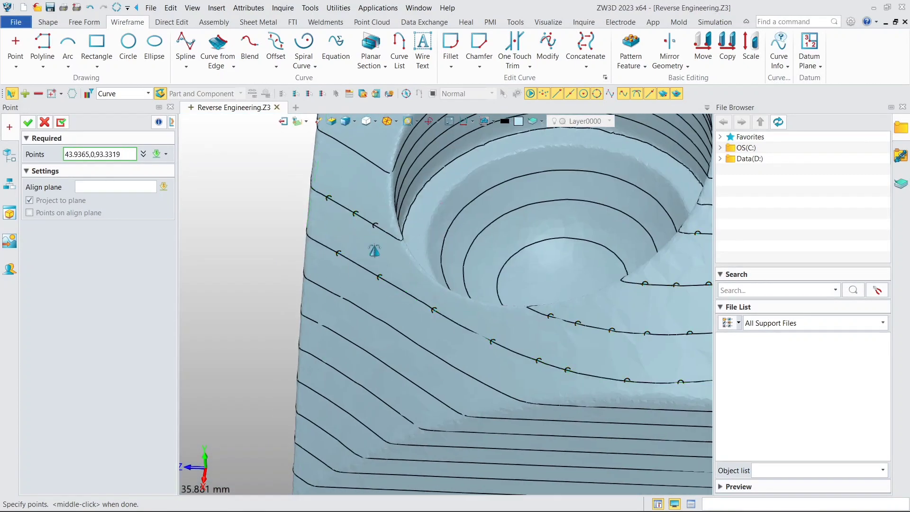
Place points on the section curves between the round pocket and the outer side wall
middle_click_drag(373, 252, 396, 380)
left_click(372, 275)
left_click(361, 176)
left_click(407, 207)
middle_click_drag(423, 176, 371, 350)
left_click(396, 339)
left_click(411, 362)
middle_click_drag(356, 207, 389, 289)
left_click(416, 236)
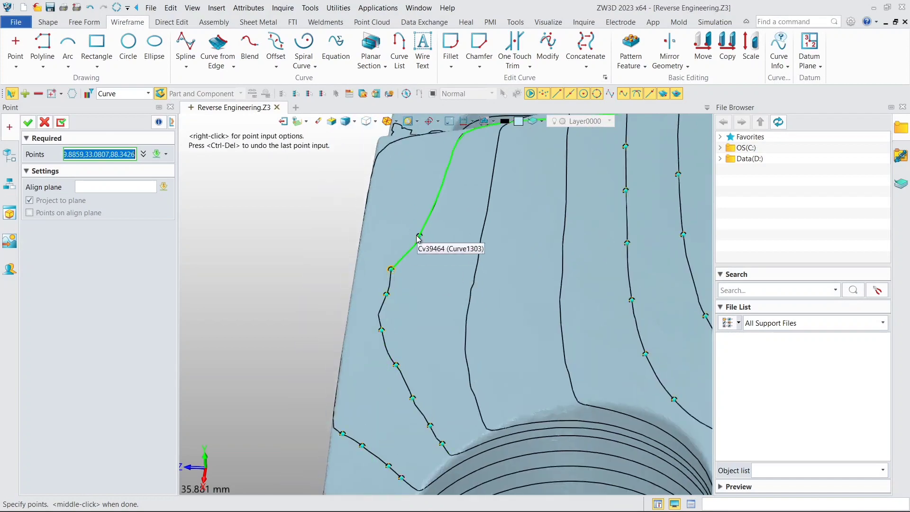
Place points along the next section curves running from the back edge down to the round pocket's rim
left_click(450, 145)
right_click_drag(451, 156, 478, 229)
middle_click_drag(478, 228, 459, 450)
left_click(398, 356)
middle_click_drag(422, 379, 372, 286)
left_click(484, 387)
middle_click_drag(502, 374, 427, 268)
left_click(448, 309)
left_click(489, 334)
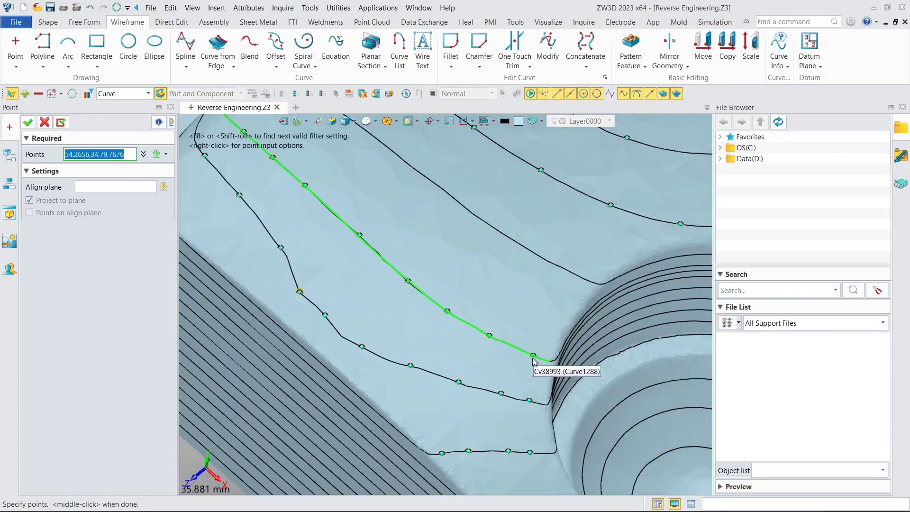
Place points along the remaining section curve above the round pocket and on the curve at the back outer corner
middle_click_drag(341, 199, 327, 412)
left_click(252, 236)
left_click(336, 308)
middle_click_drag(484, 412, 372, 275)
left_click(390, 295)
left_click(271, 196)
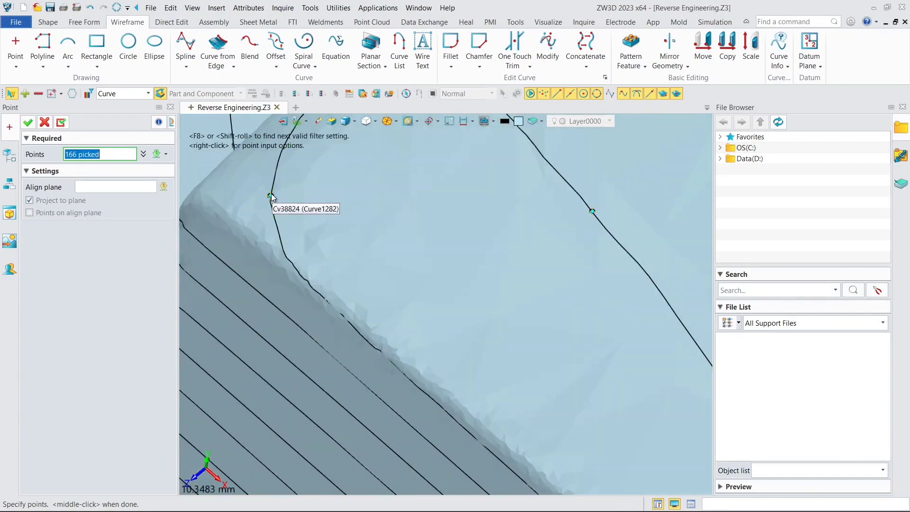
Place points along the section curves below the round pocket, between the two side walls
scroll(423, 329, "down", 5)
scroll(424, 329, "up", 2)
left_click(396, 319)
left_click(456, 320)
left_click(511, 326)
left_click(571, 327)
middle_click_drag(612, 361, 539, 346)
left_click(525, 355)
left_click(470, 350)
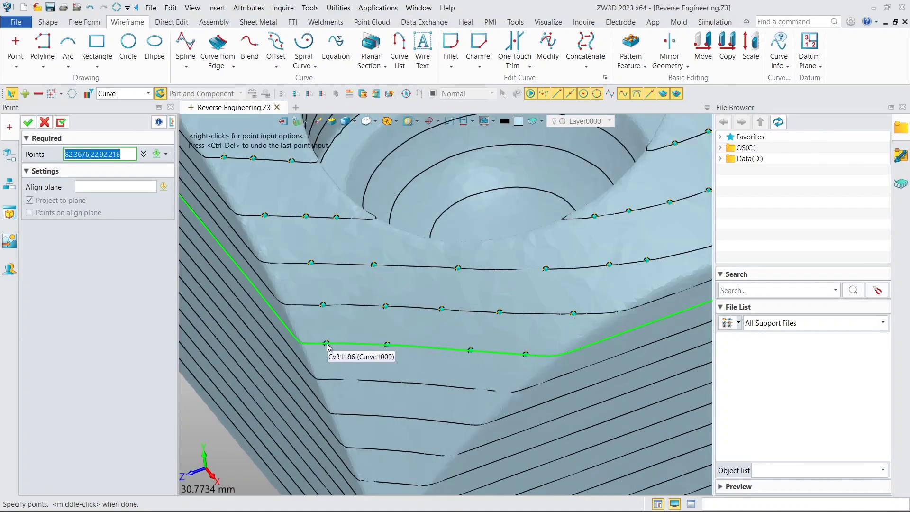
Place points on the narrowing section curves down to the lowest corner of the curved surface
left_click(408, 382)
left_click(485, 390)
left_click(455, 422)
left_click(359, 448)
scroll(440, 455, "up", 3)
left_click(406, 359)
left_click(452, 363)
left_click(421, 413)
left_click(441, 415)
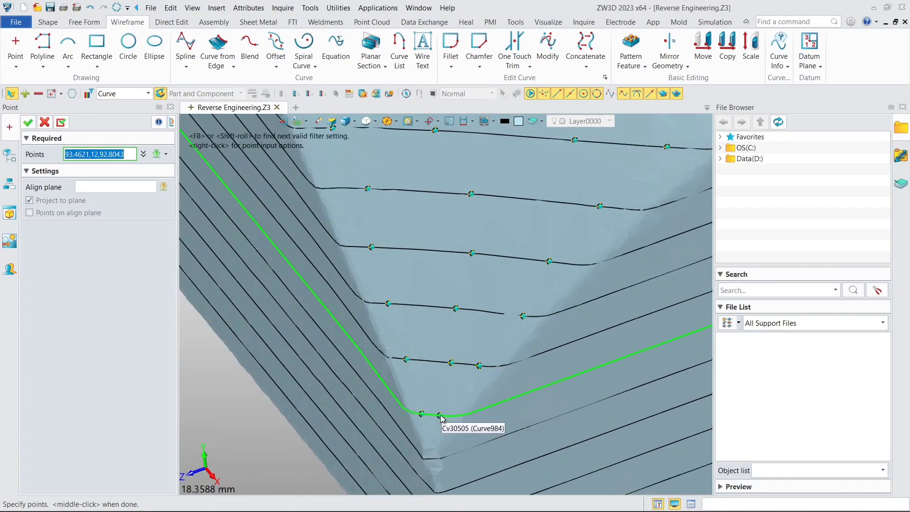
Place points along the outermost dome section curves at the far corner beside the jagged side wall
scroll(441, 415, "down", 5)
right_click_drag(445, 407, 559, 215)
scroll(442, 268, "down", 5)
scroll(592, 218, "up", 5)
left_click(585, 229)
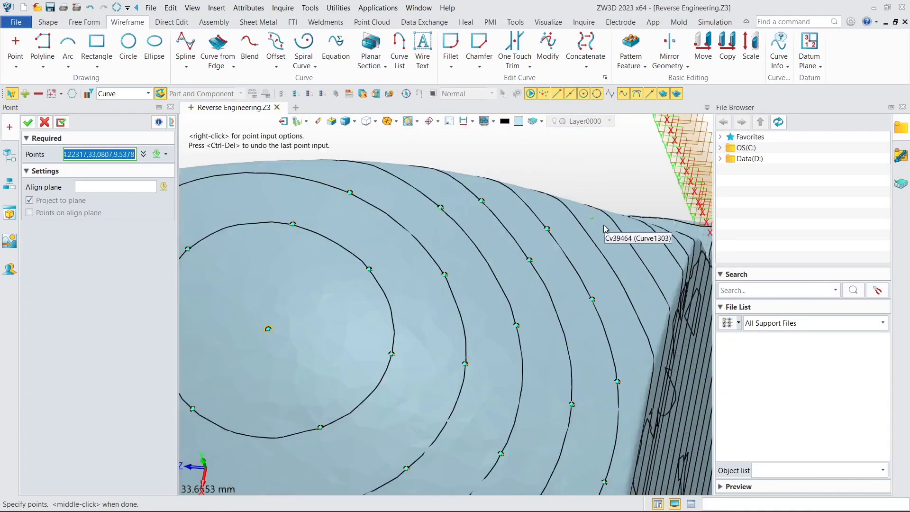
left_click(605, 258)
left_click(627, 294)
left_click(645, 332)
left_click(664, 296)
left_click(642, 260)
scroll(578, 294, "up", 5)
right_click_drag(623, 257, 443, 232)
left_click(579, 297)
Check the point coverage over the whole curved top surface and create the placed points
scroll(599, 242, "down", 5)
scroll(442, 232, "down", 6)
middle_click_drag(417, 227, 553, 306)
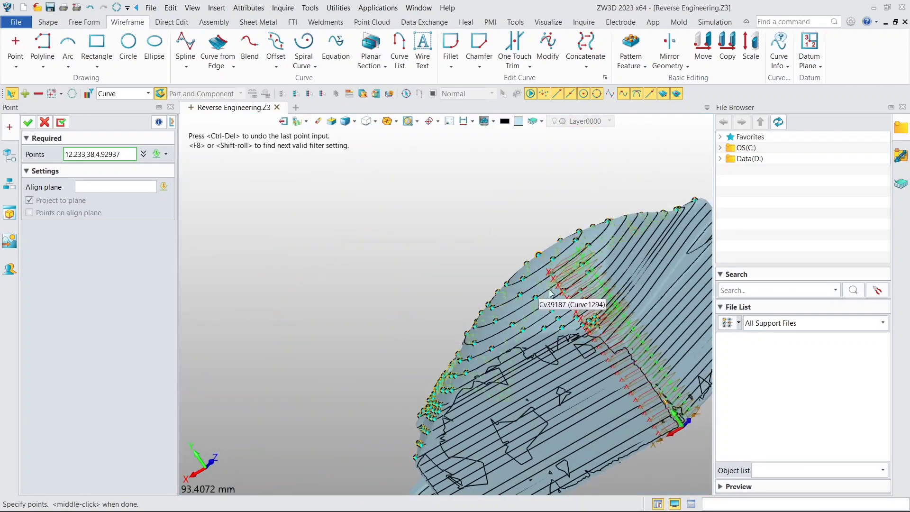
right_click_drag(516, 294, 577, 307)
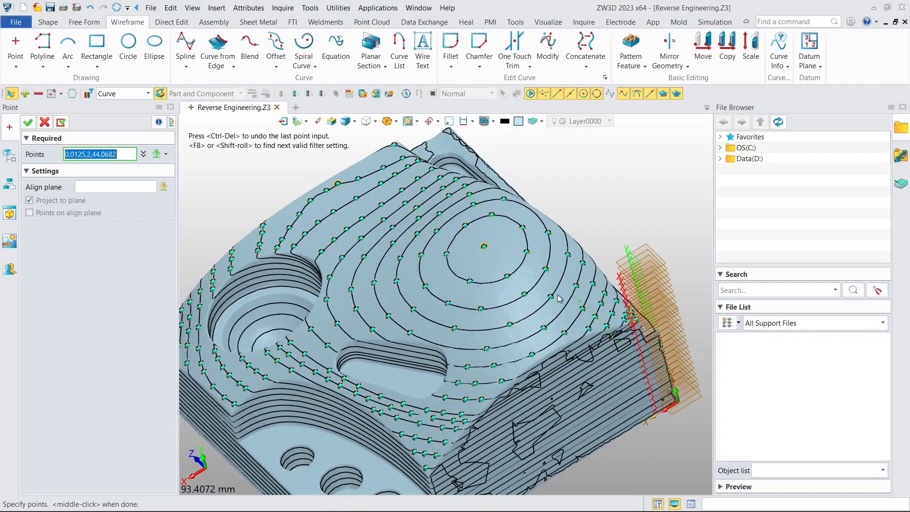
middle_click_drag(520, 295, 597, 262)
scroll(515, 244, "down", 3)
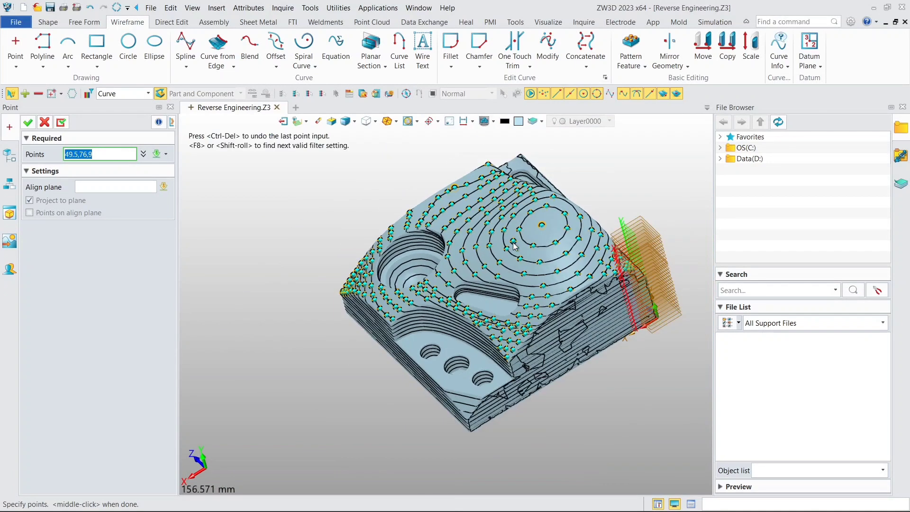
middle_click_drag(501, 246, 515, 259)
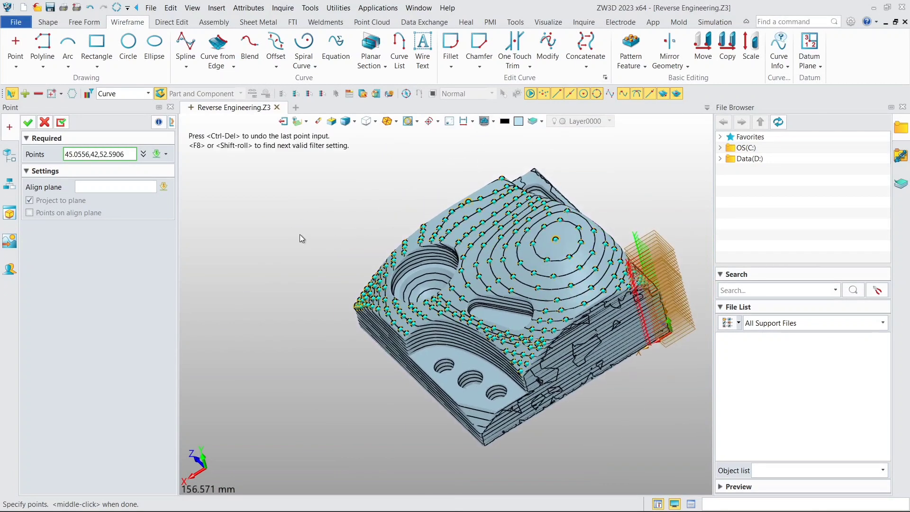
left_click(28, 123)
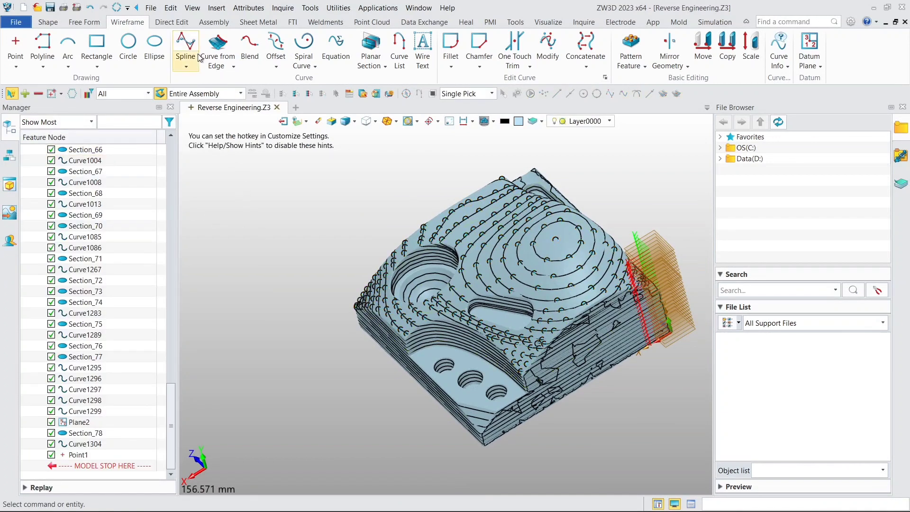
Start a through-points spline at the surface's lowest corner point, with the pick filter limited to curves
left_click(183, 47)
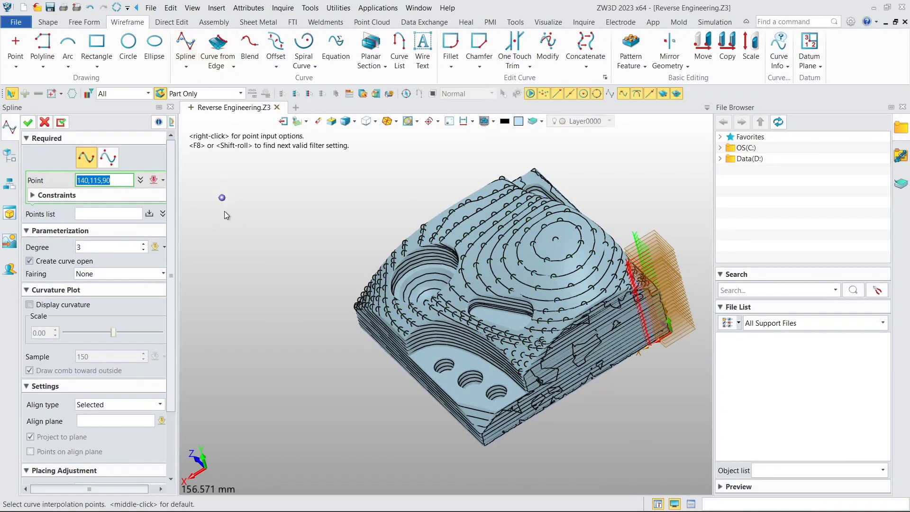
right_click_drag(382, 270, 442, 276)
scroll(393, 371, "up", 8)
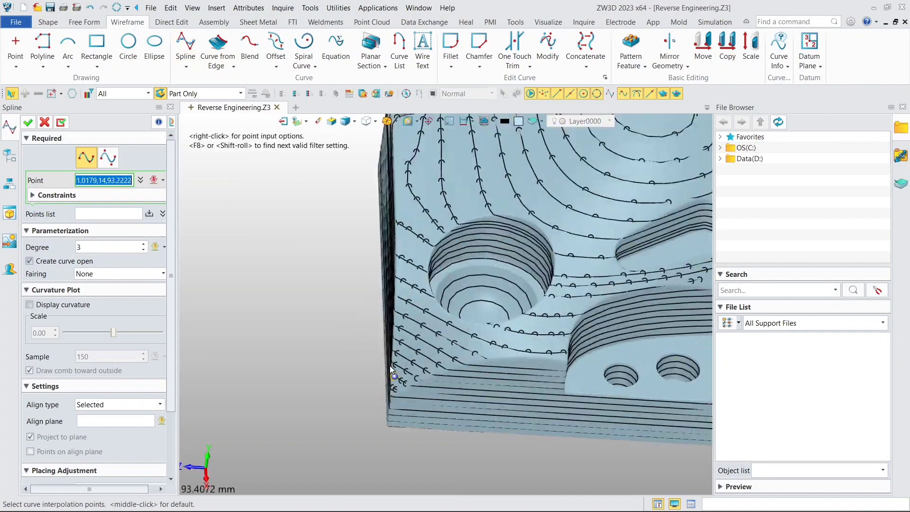
scroll(397, 371, "up", 5)
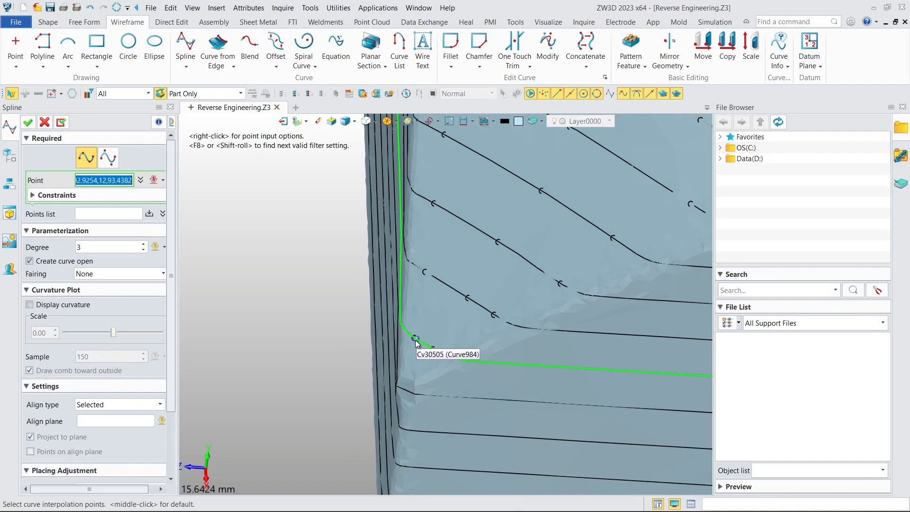
left_click(128, 93)
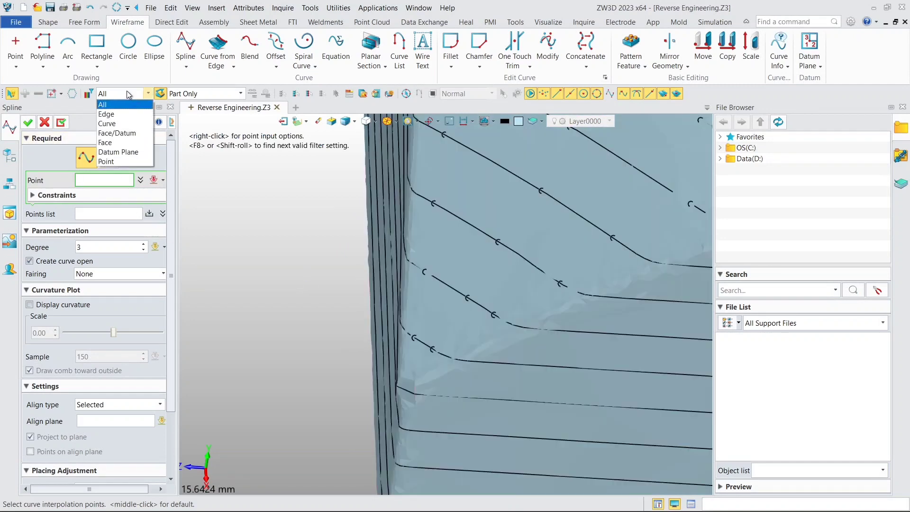
left_click(113, 124)
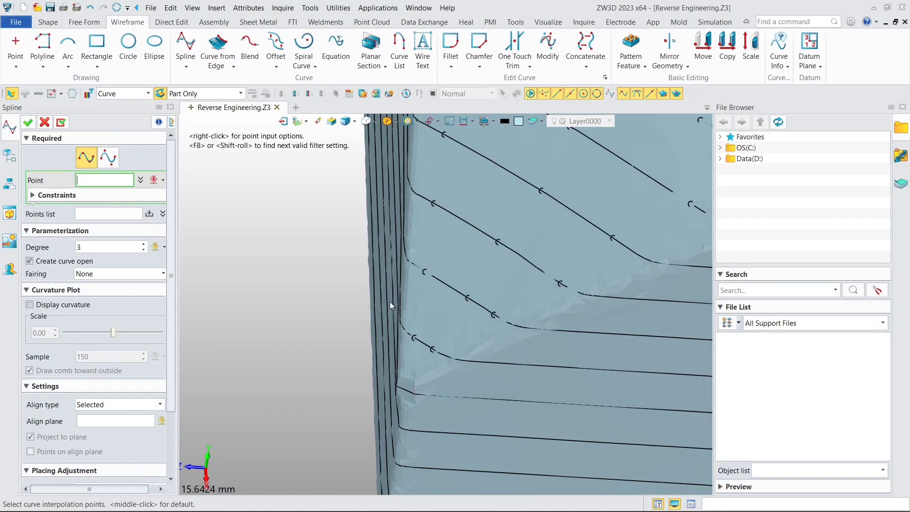
left_click(414, 335)
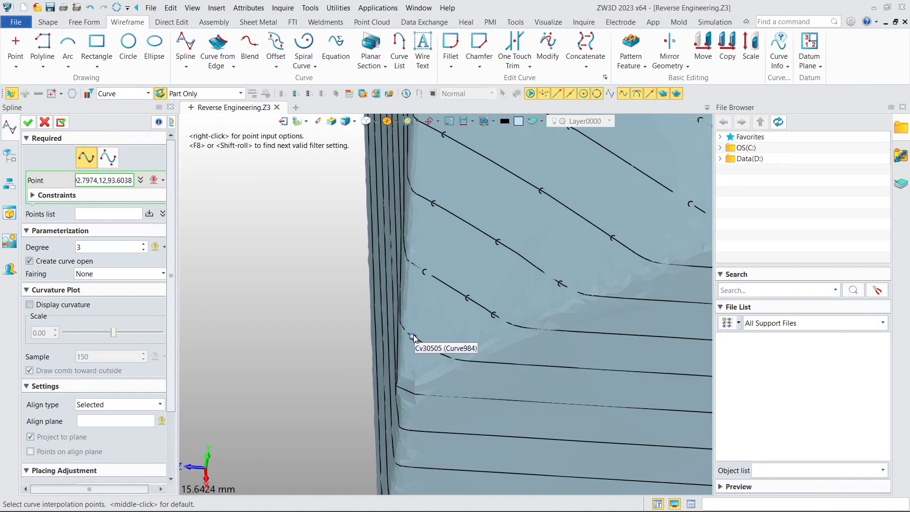
Run the spline through the outer points around the entire curved top surface, close it at its start, and create it
left_click(421, 268)
middle_click_drag(422, 222, 413, 300)
left_click(416, 275)
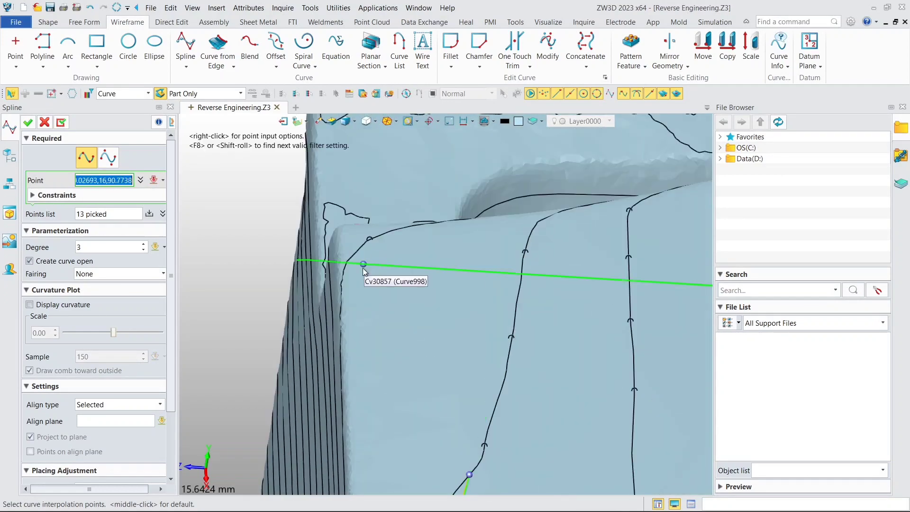
left_click(478, 265)
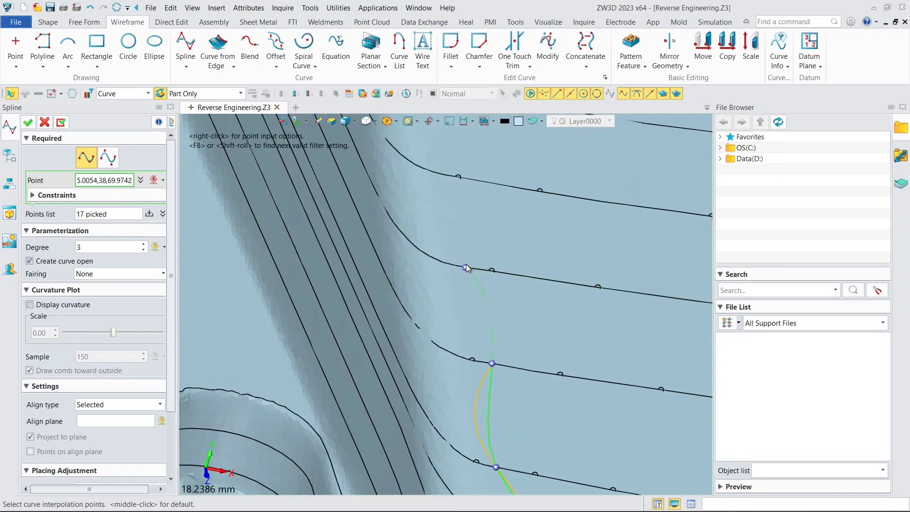
left_click(359, 211)
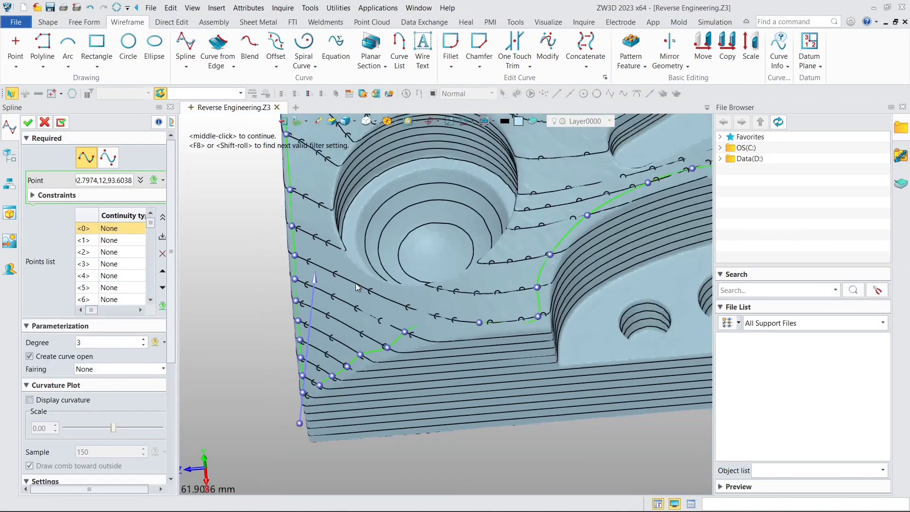
middle_click_drag(355, 282, 445, 270)
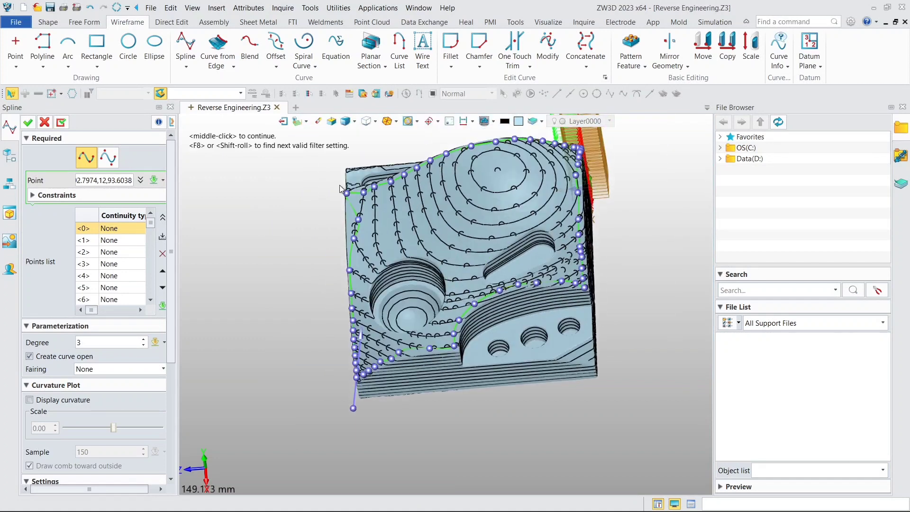
left_click(27, 122)
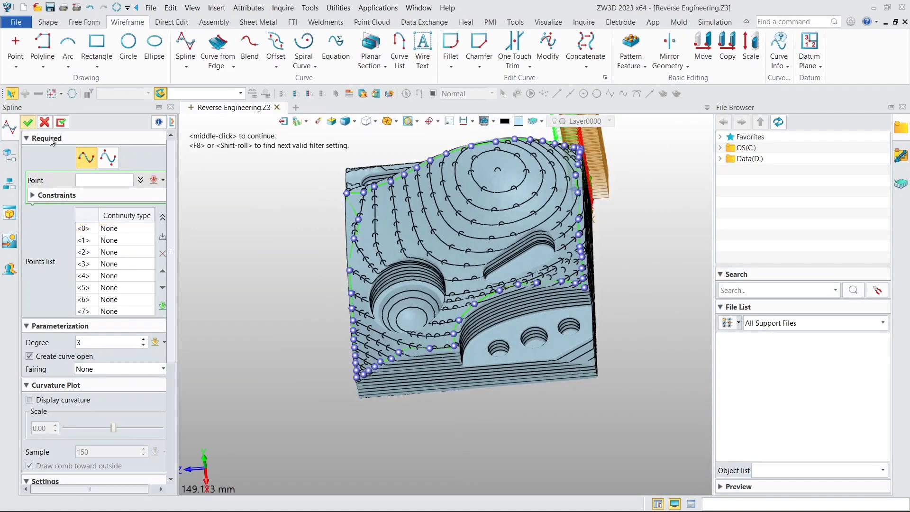
Start an FEM Patch and select the closed perimeter spline as its boundary
scroll(253, 205, "down", 2)
middle_click_drag(253, 206, 285, 230)
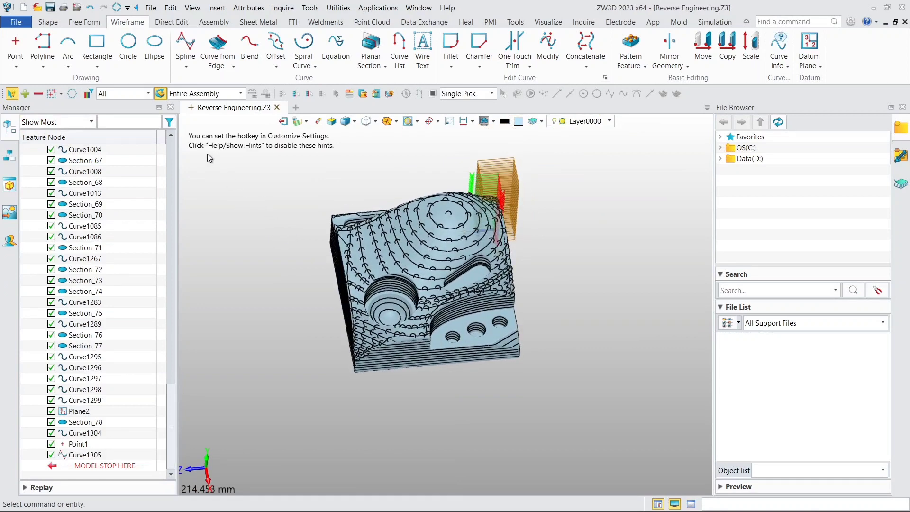
left_click(85, 22)
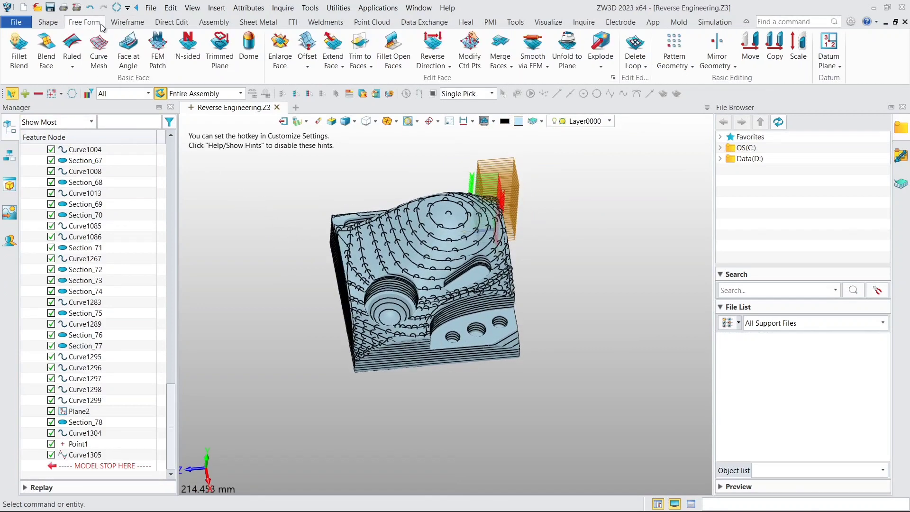
left_click(158, 57)
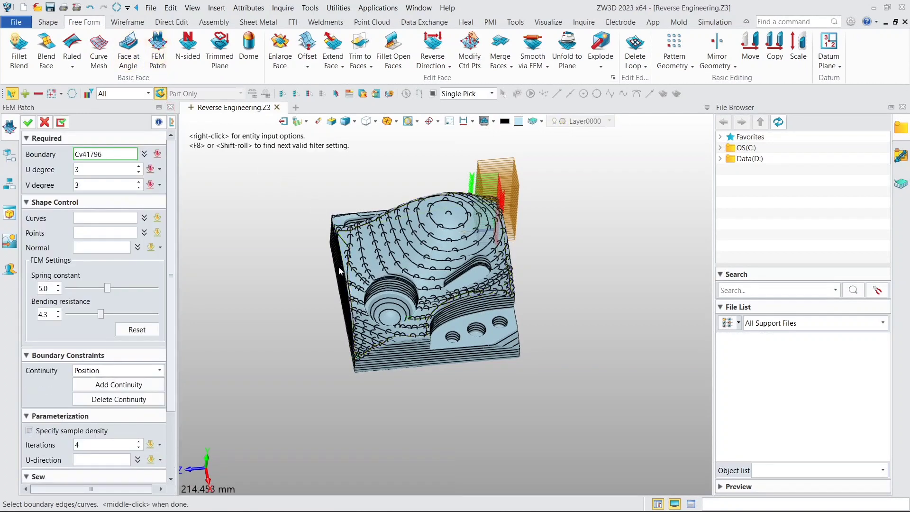
scroll(339, 271, "up", 5)
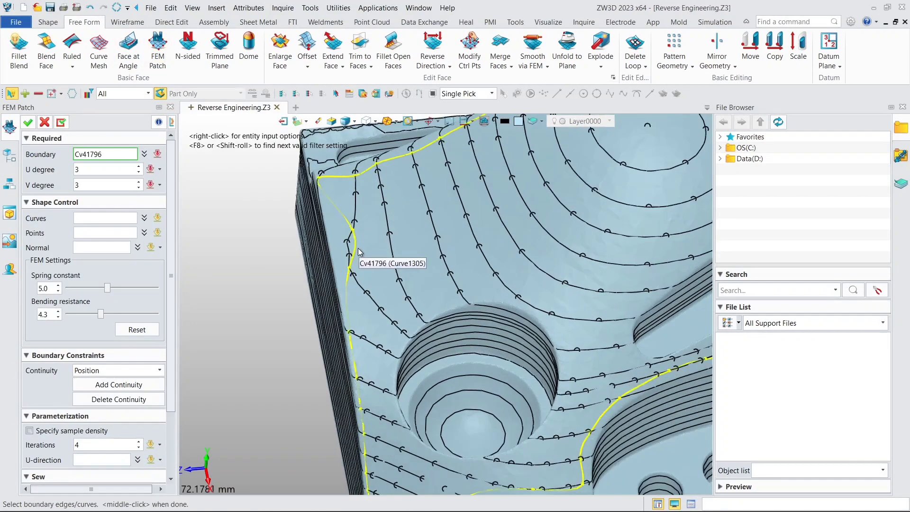
left_click(357, 248)
scroll(357, 239, "down", 5)
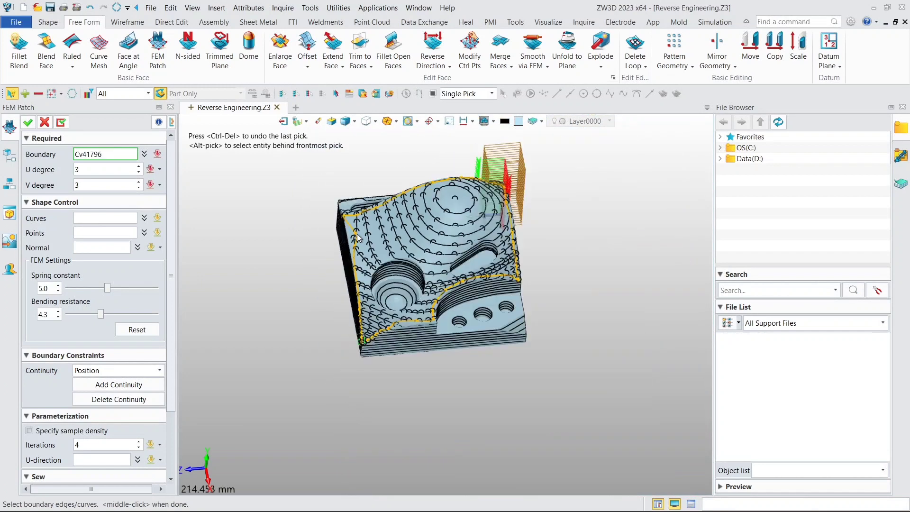
Set all placed points across the curved top surface as the FEM Patch's shape-control points, limiting picks to points, and create the patch
left_click(102, 231)
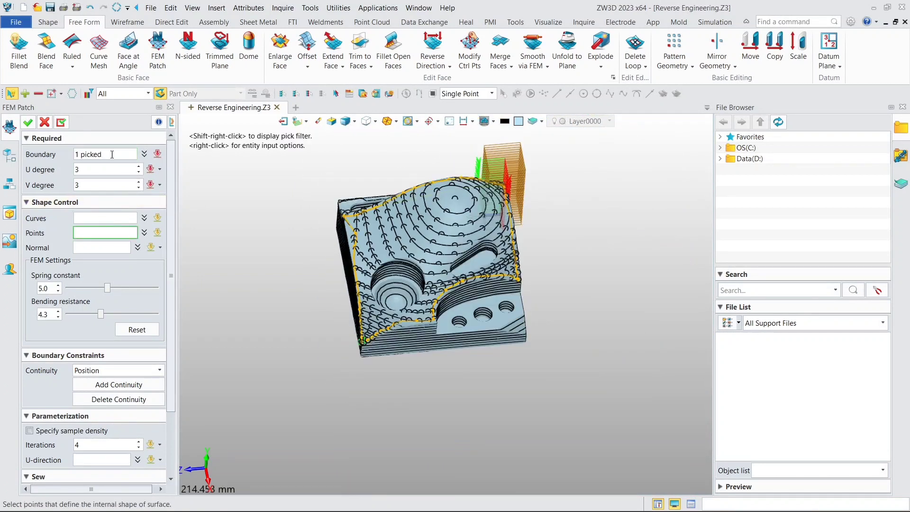
left_click(118, 93)
middle_click_drag(339, 214, 342, 181)
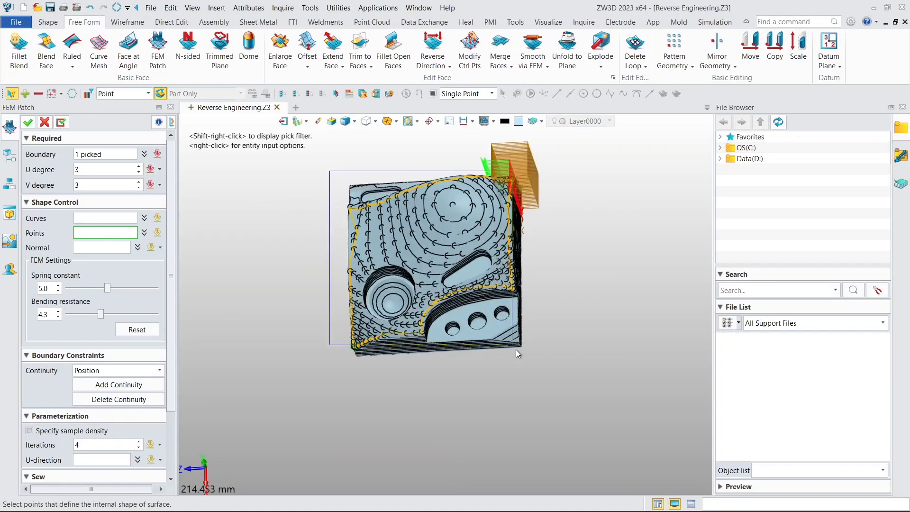
left_click_drag(516, 351, 534, 368)
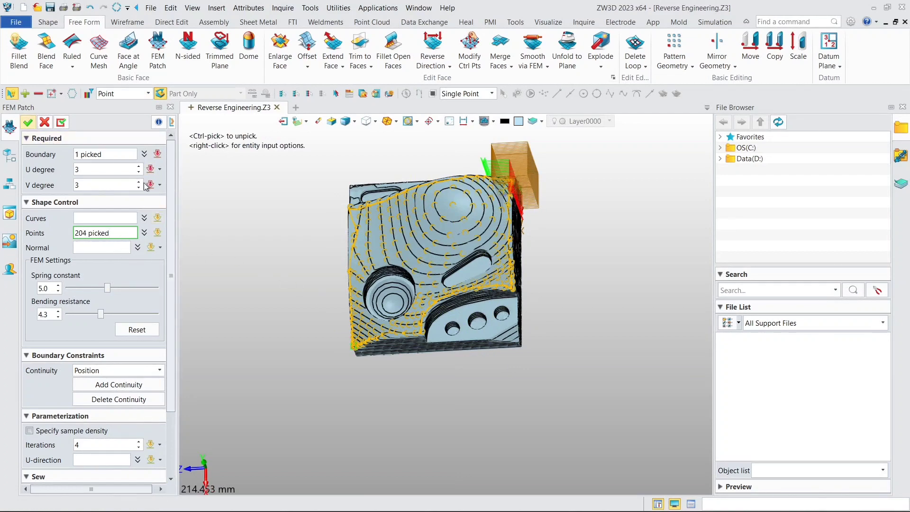
Examine the FEM Patch surface from several sides to compare it with the STL block and its section curves
right_click_drag(383, 277, 353, 220)
scroll(354, 298, "up", 7)
right_click_drag(394, 298, 442, 309)
middle_click_drag(442, 309, 568, 295)
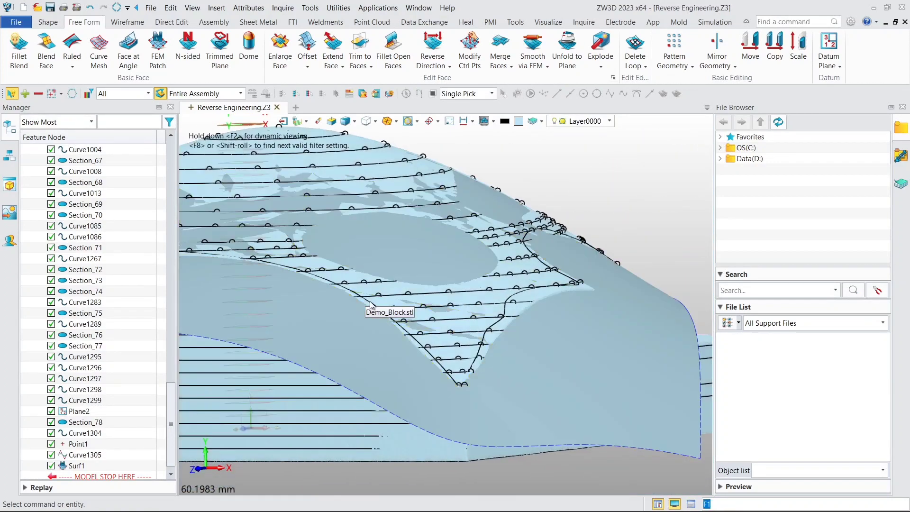
middle_click_drag(203, 296, 444, 269)
scroll(426, 265, "down", 2)
right_click_drag(419, 261, 440, 288)
middle_click_drag(280, 253, 466, 323)
mouse_move(467, 323)
right_mouse_down()
mouse_move(483, 331)
mouse_move(469, 335)
mouse_move(471, 326)
right_mouse_up()
scroll(471, 279, "down", 3)
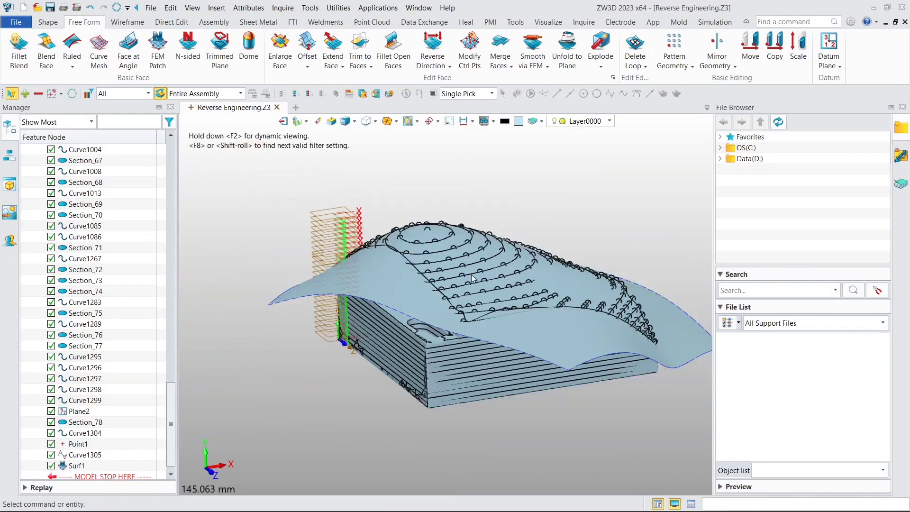
right_click_drag(472, 278, 440, 242)
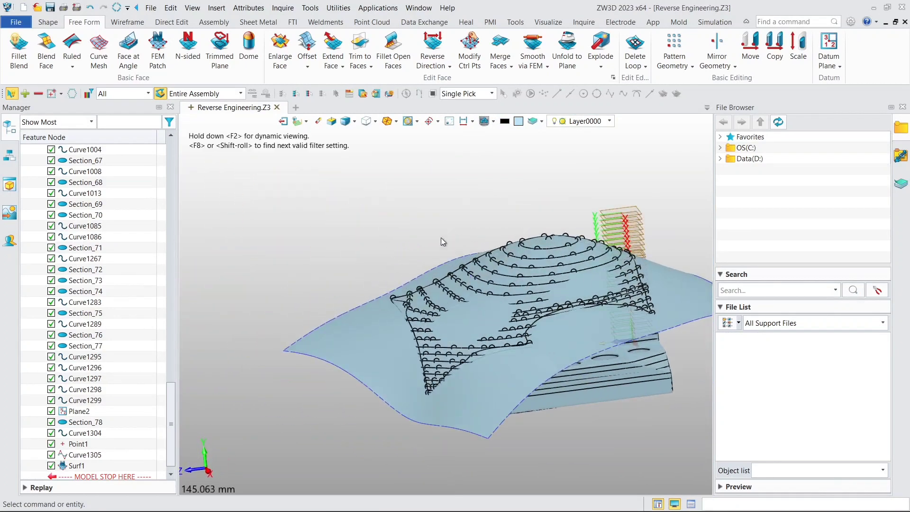
middle_click_drag(441, 241, 357, 250)
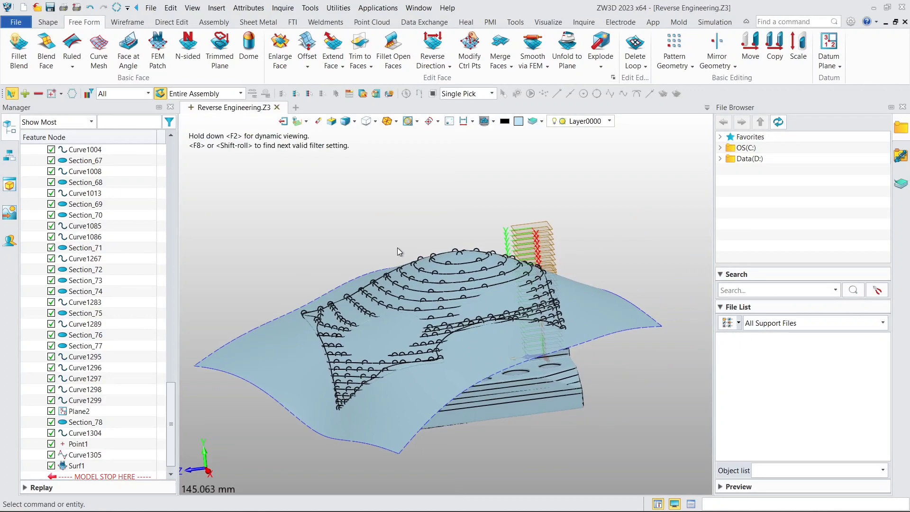
scroll(467, 398, "up", 3)
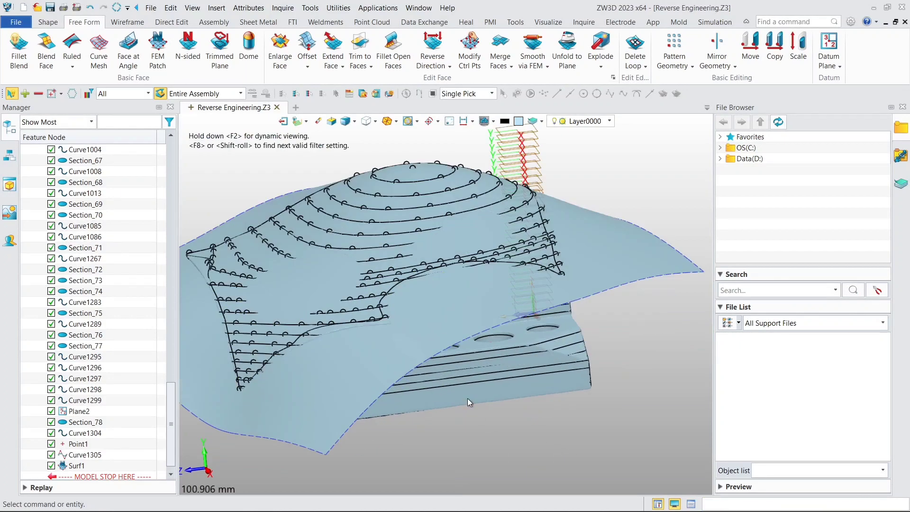
right_click_drag(462, 383, 441, 377)
scroll(447, 387, "up", 3)
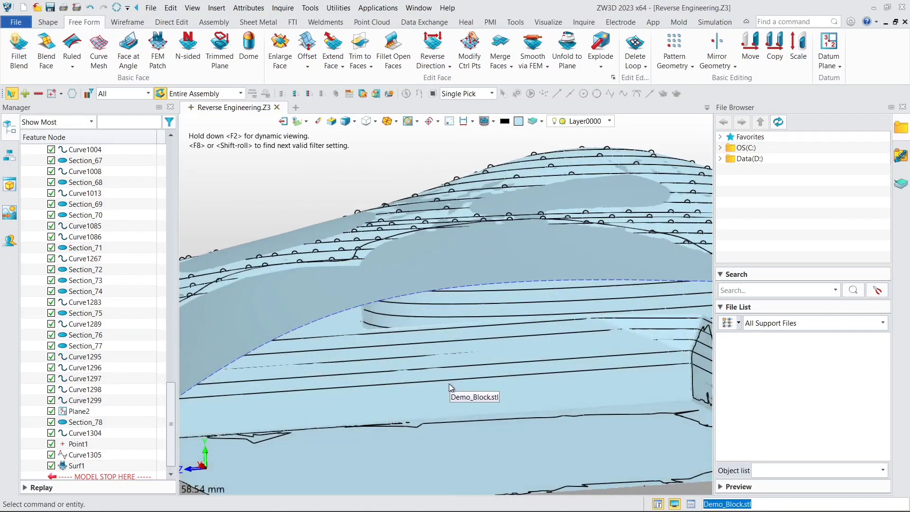
scroll(477, 381, "down", 2)
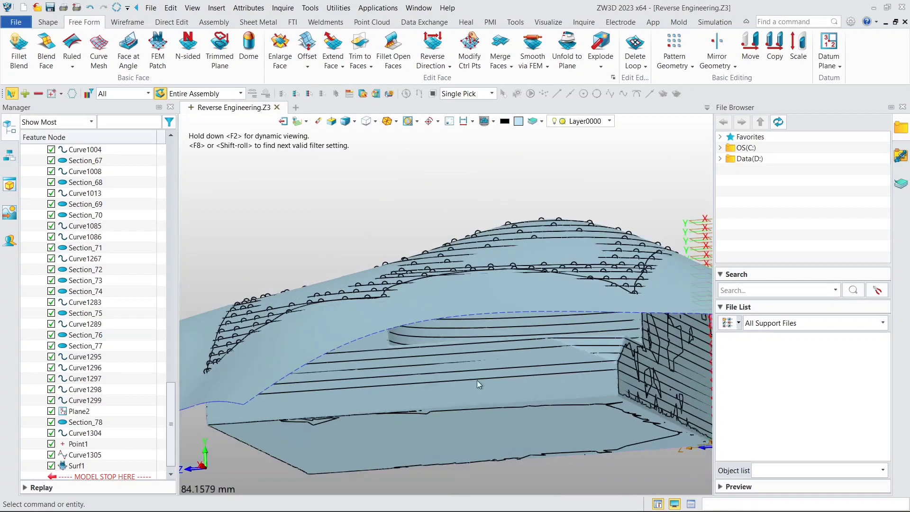
Limit the pick filter to curves, show only the outline section curve near the block's base, and keep that display status
left_click(516, 376)
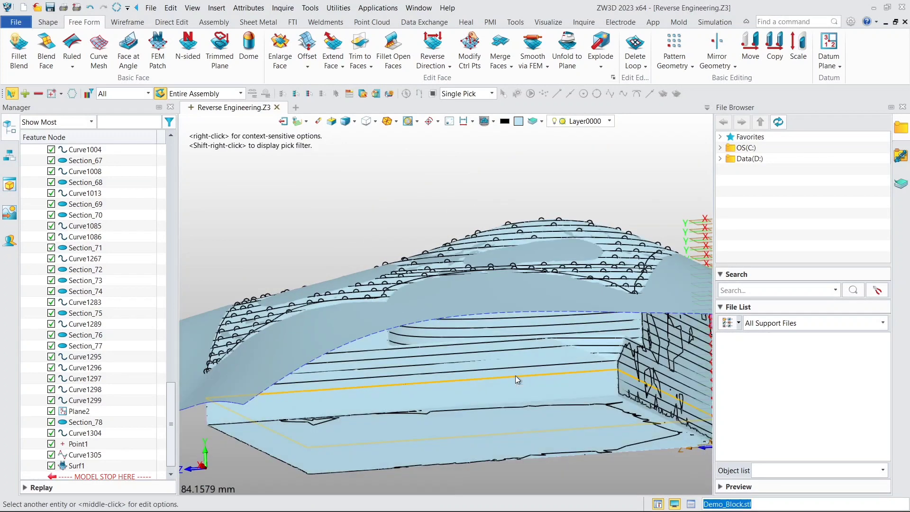
scroll(516, 377, "up", 2)
scroll(514, 378, "up", 2)
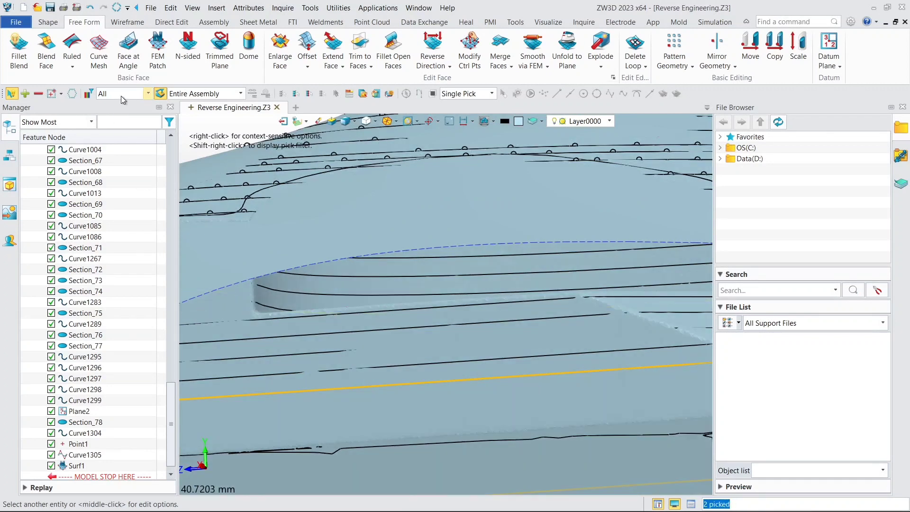
left_click(121, 94)
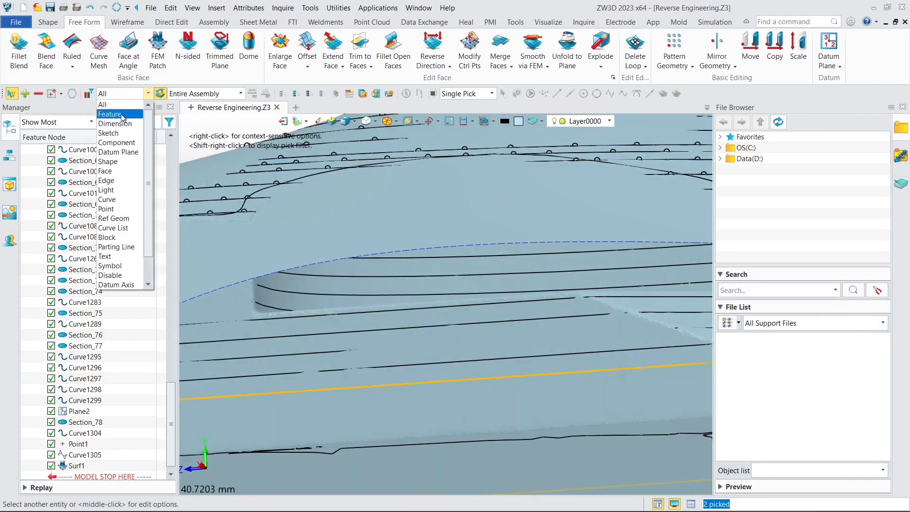
left_click(111, 200)
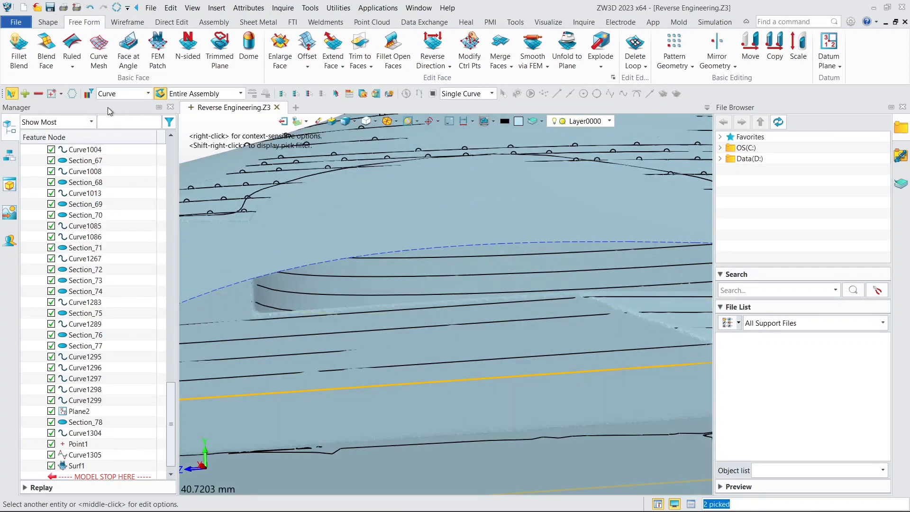
left_click(391, 385)
right_click(390, 385)
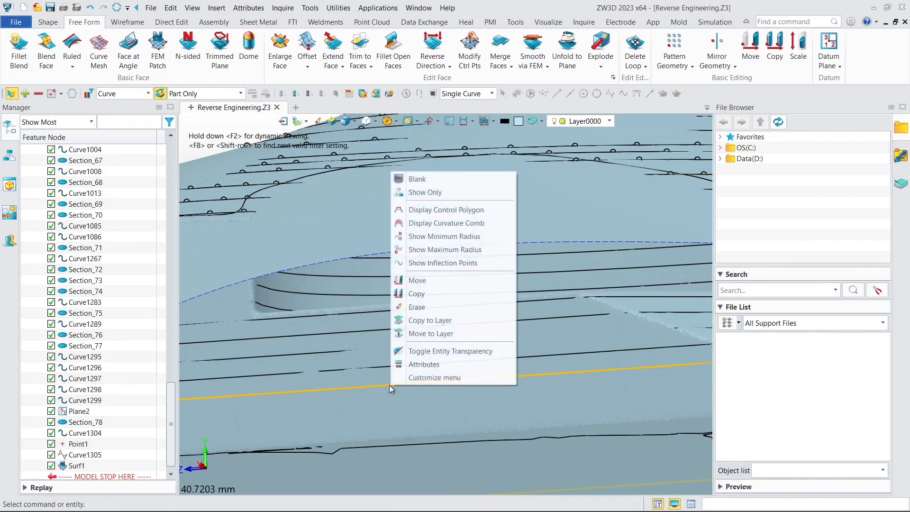
left_click(407, 199)
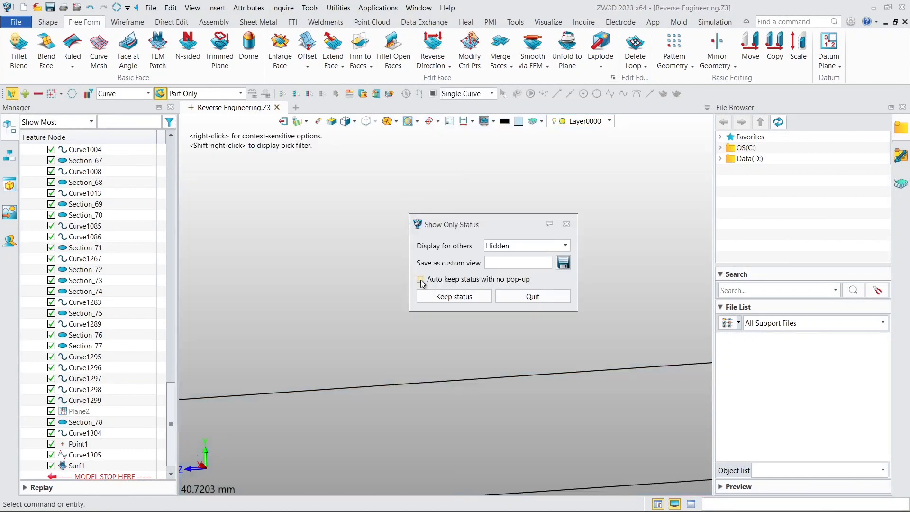
left_click(437, 295)
scroll(416, 253, "down", 5)
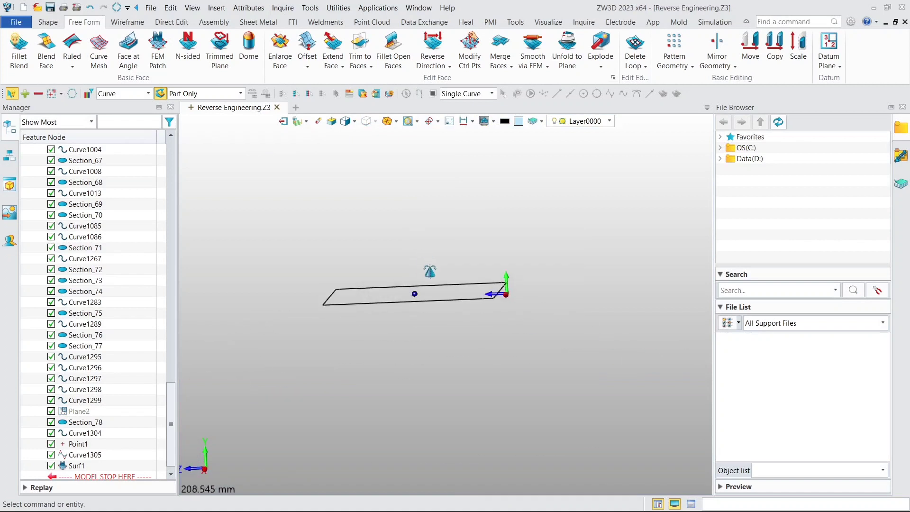
middle_click_drag(416, 258, 418, 315)
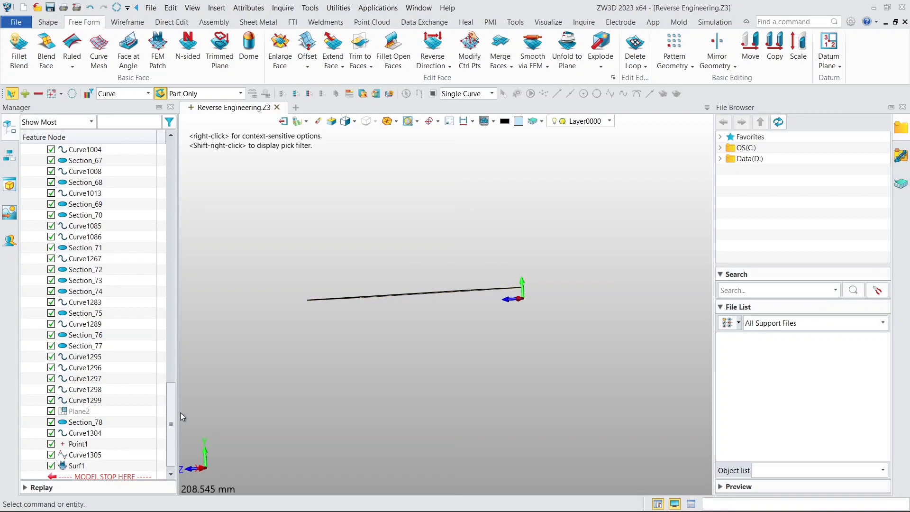
Unhide the Default CSYS from the start of the model history
left_click_drag(175, 409, 168, 161)
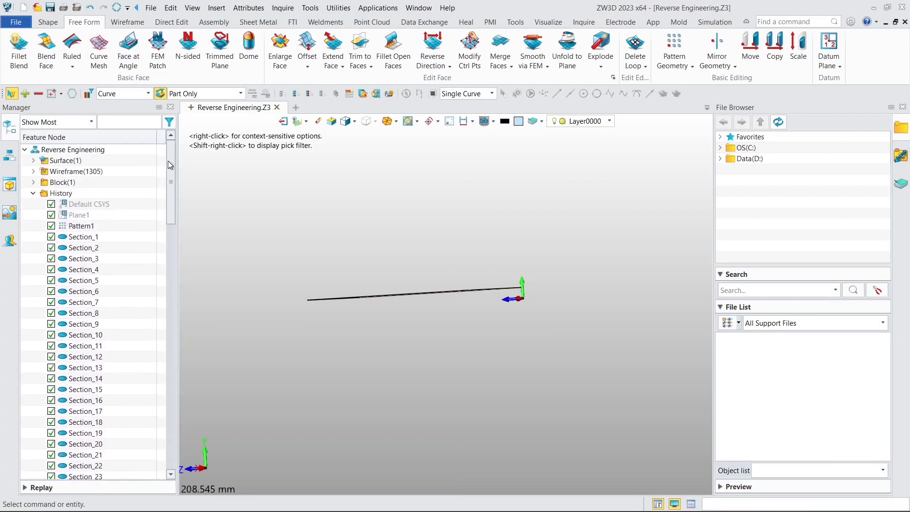
right_click(89, 207)
left_click(115, 216)
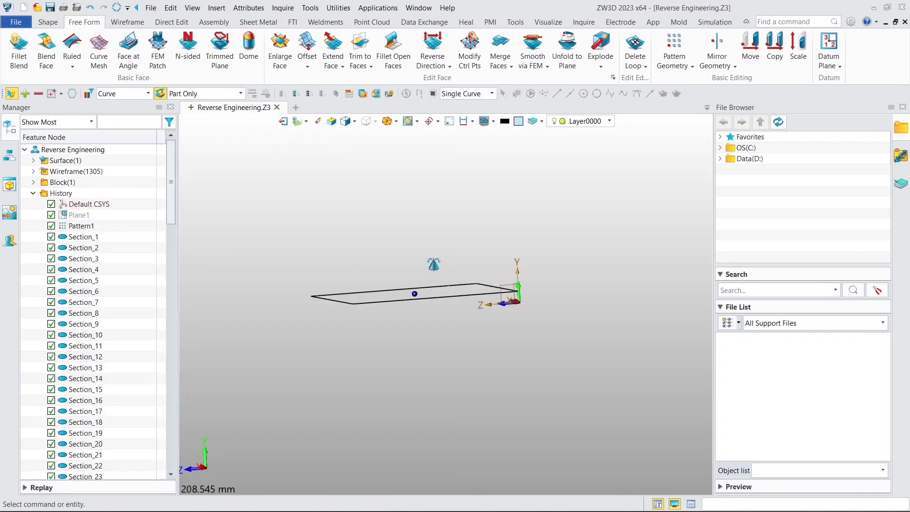
middle_click_drag(436, 245, 404, 225)
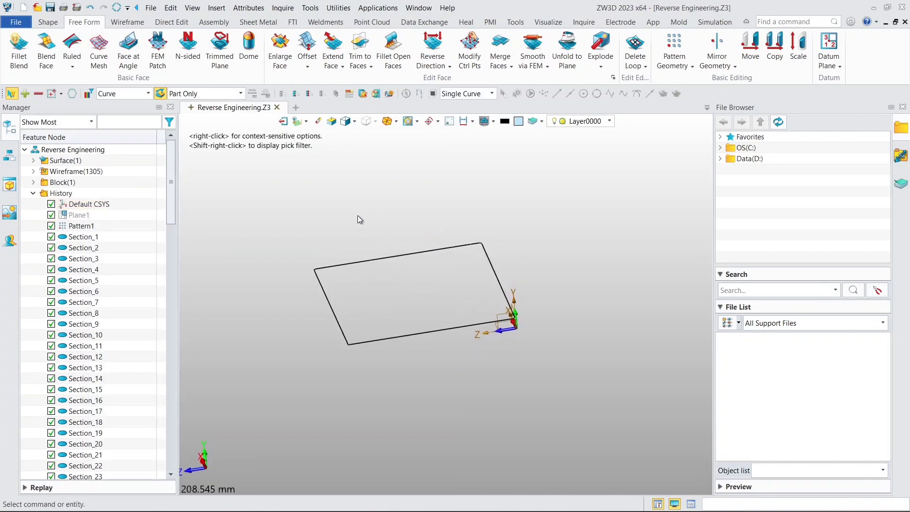
Start a new sketch on the XZ plane of the Default CSYS
left_click(48, 22)
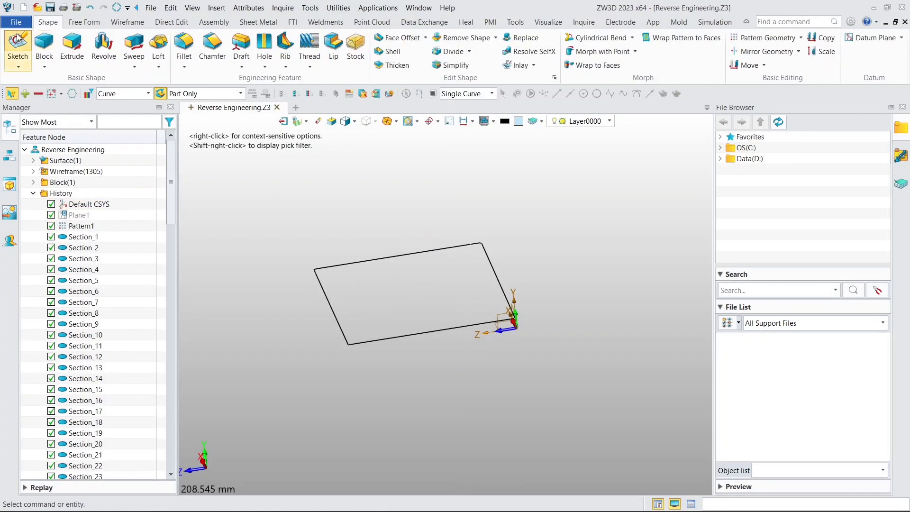
left_click(17, 42)
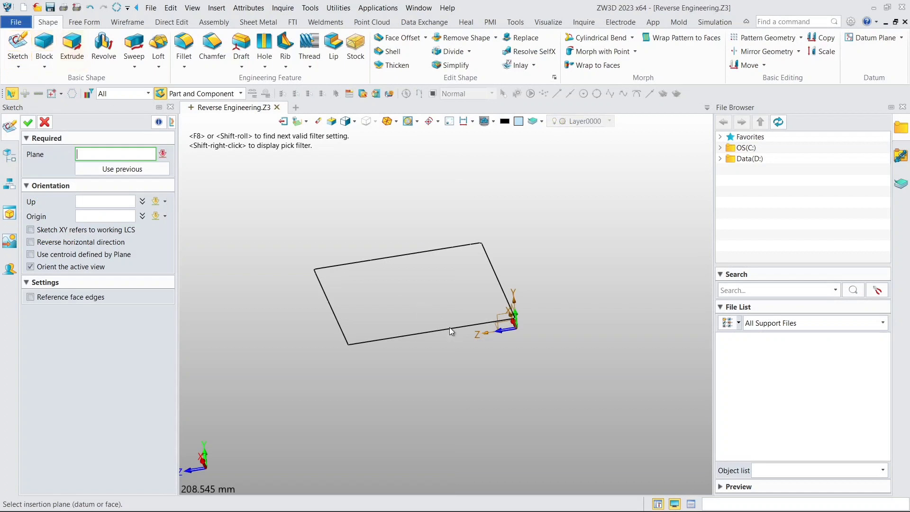
left_click(491, 326)
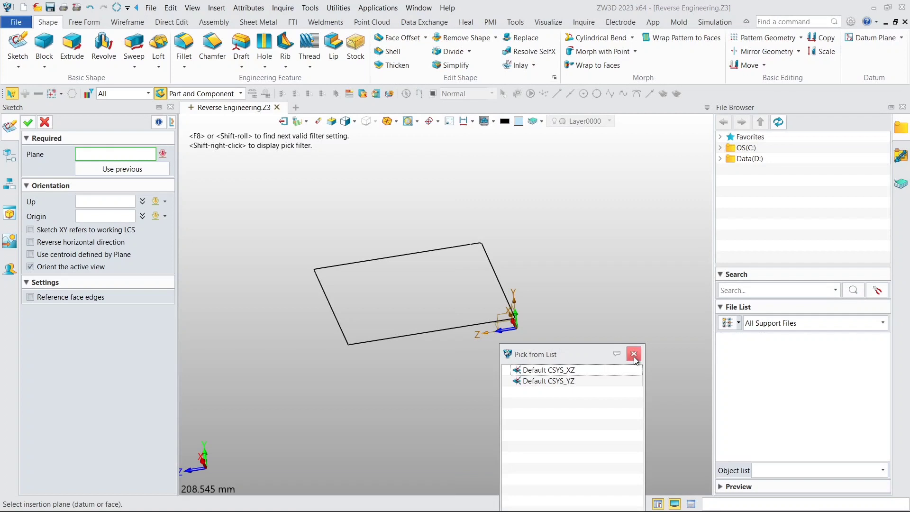
left_click(633, 353)
left_click(501, 326)
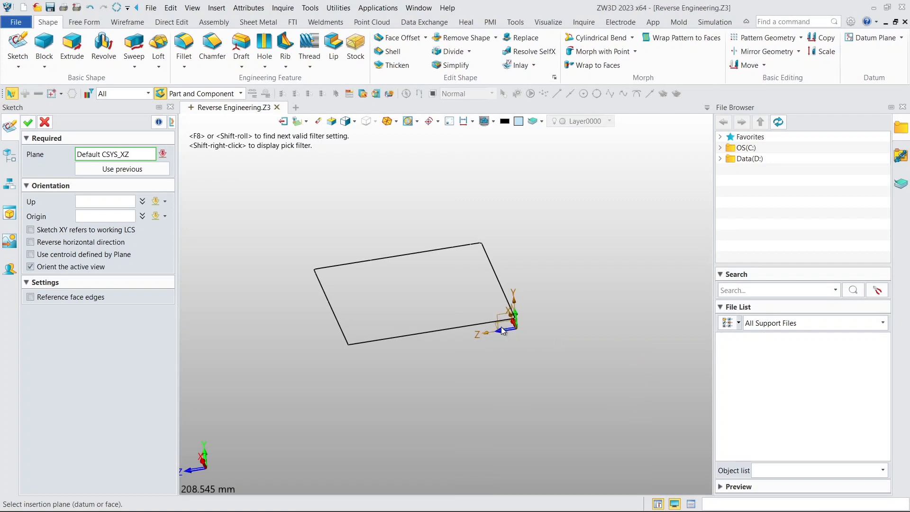
left_click(26, 123)
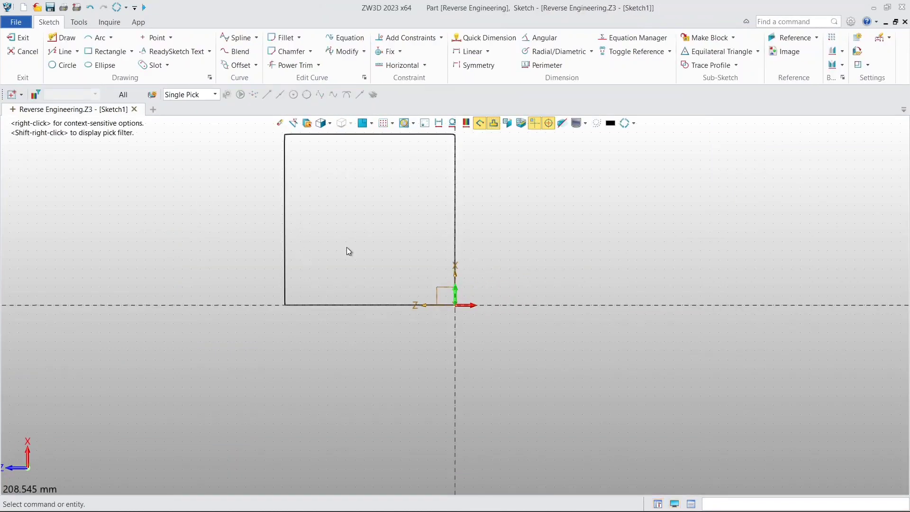
Sketch a corner rectangle about 94 by 94 mm from the origin to the section outline's opposite corner, and exit the sketch
scroll(283, 220, "up", 2)
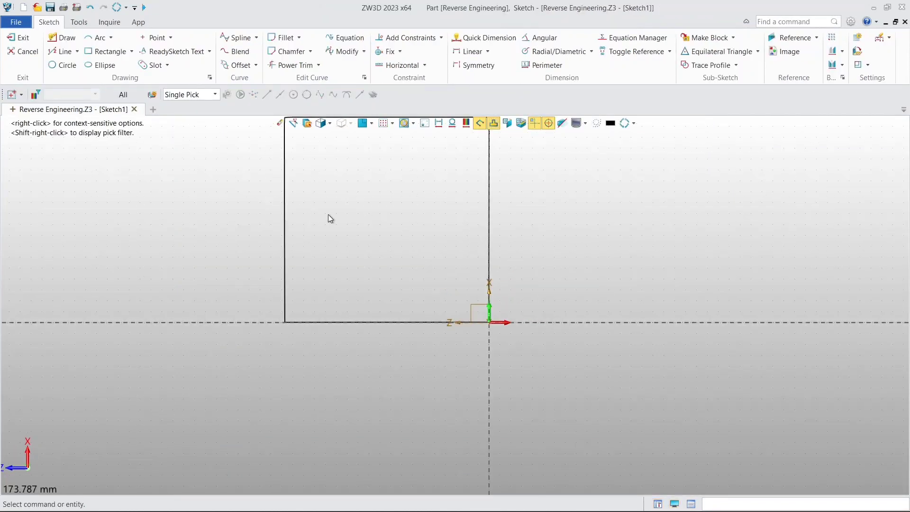
left_click(107, 51)
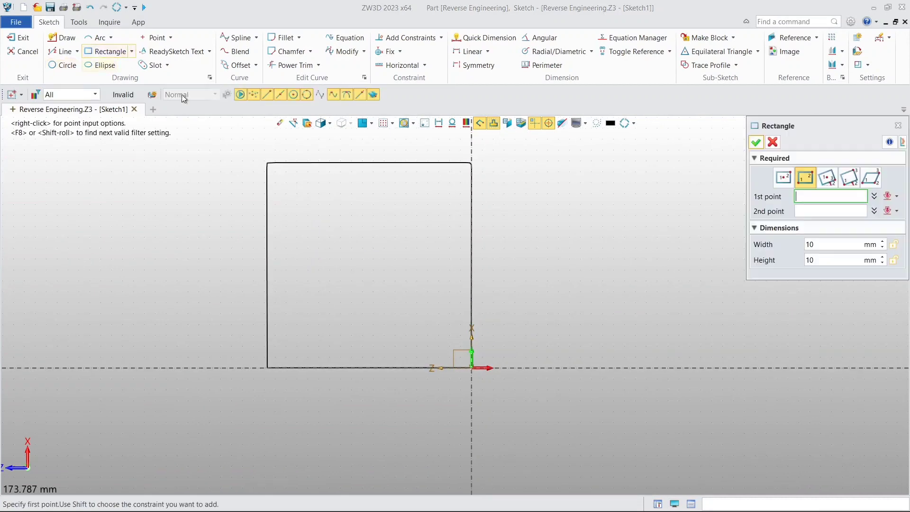
left_click(477, 367)
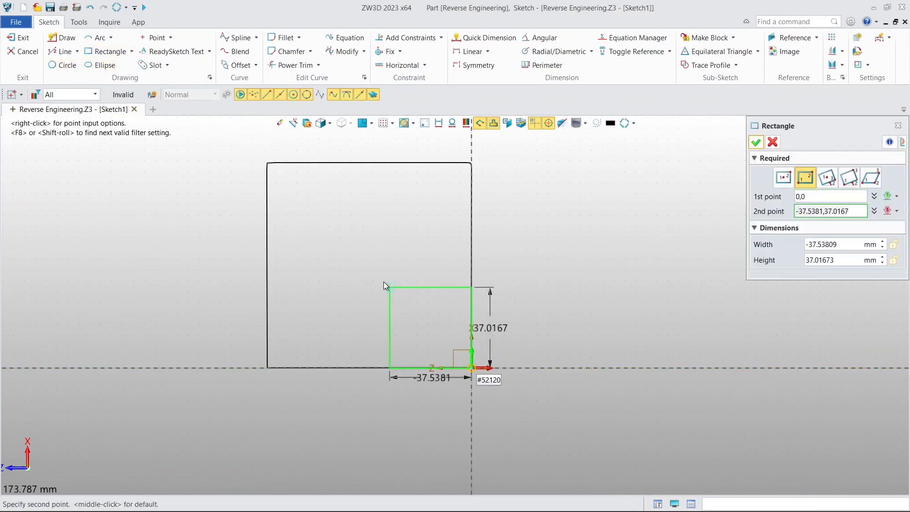
left_click(264, 164)
scroll(291, 179, "down", 3)
middle_click_drag(312, 187, 344, 208)
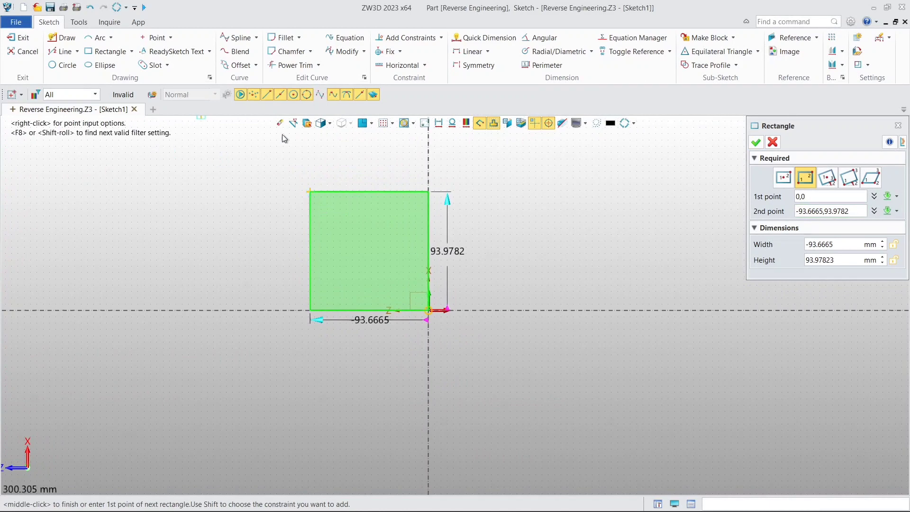
left_click(756, 143)
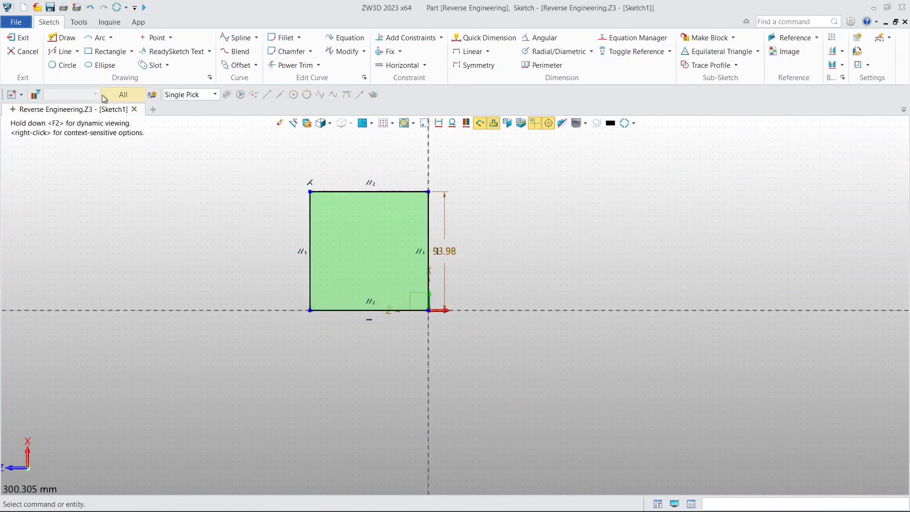
left_click(27, 38)
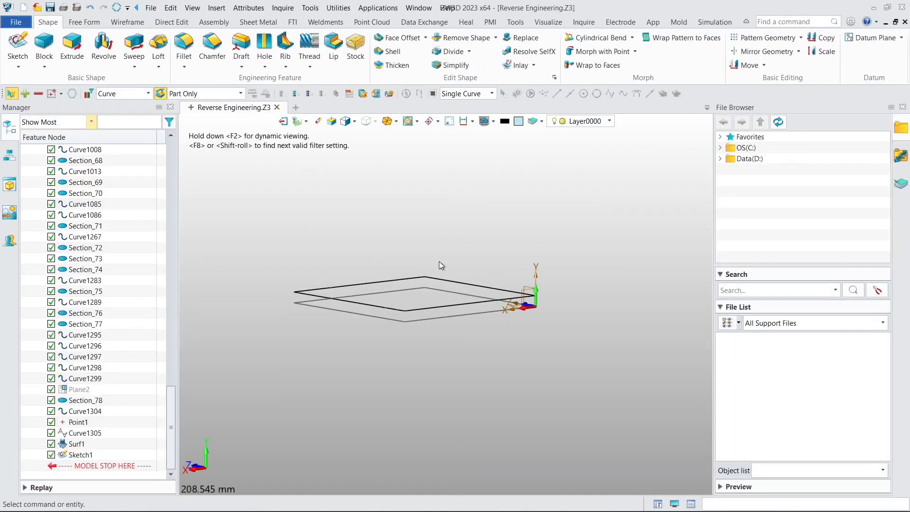
Unblank all hidden entities so the block, section curves and patch surface are displayed again
middle_click_drag(444, 236, 403, 174)
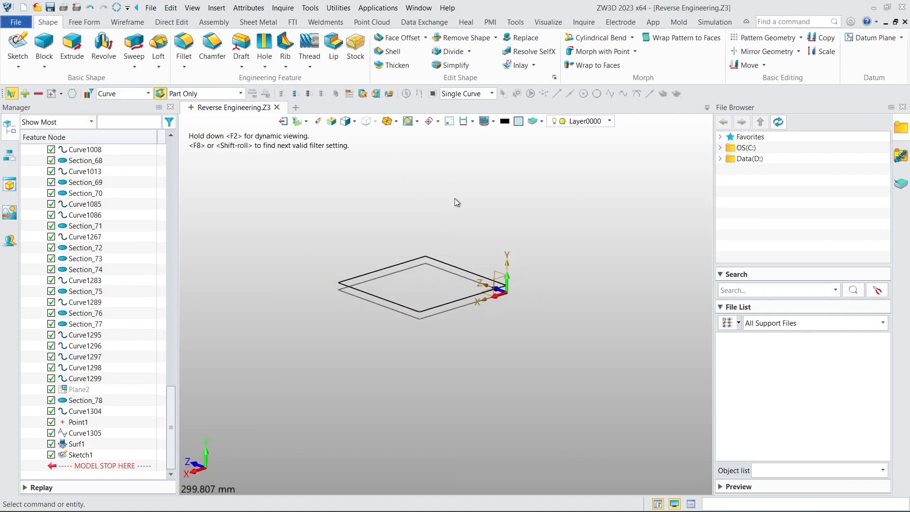
left_click(494, 124)
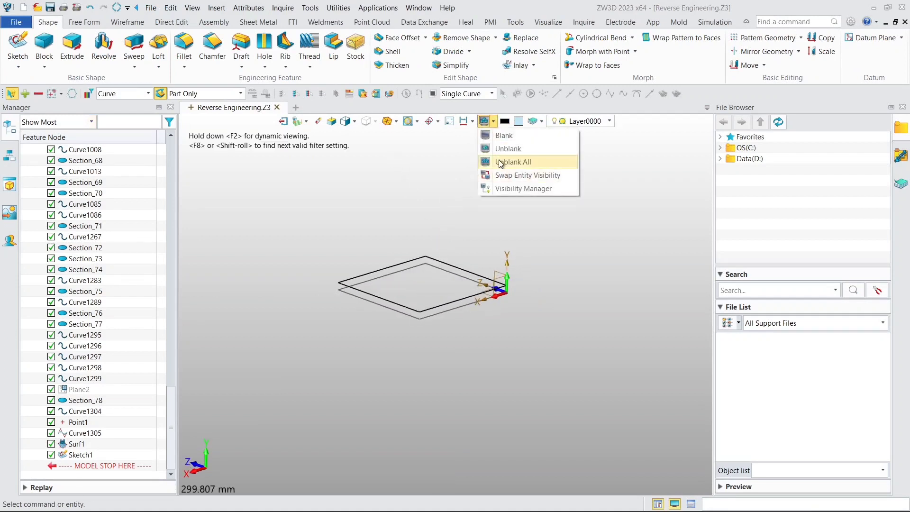
left_click(500, 167)
middle_click_drag(437, 223, 318, 224)
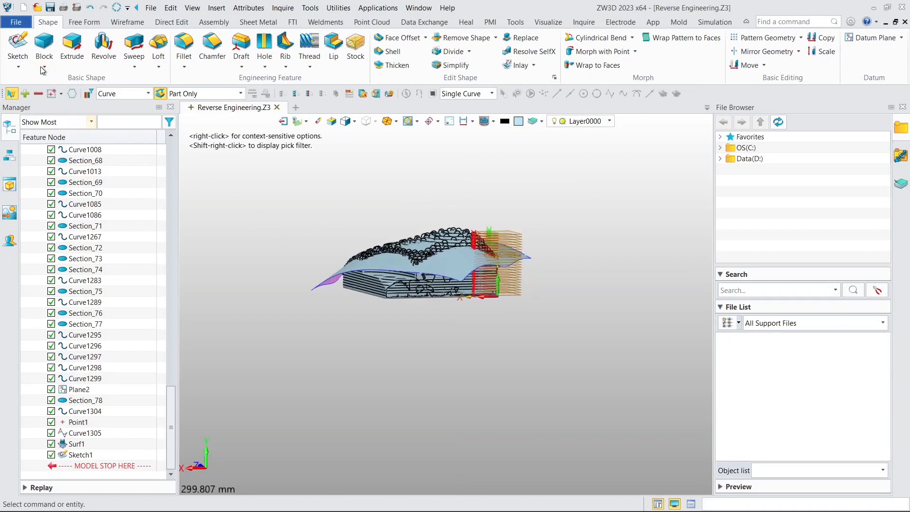
Extrude the rectangular base sketch upward from 0 to 64 mm as a base solid that rises above the patch surface
left_click(62, 56)
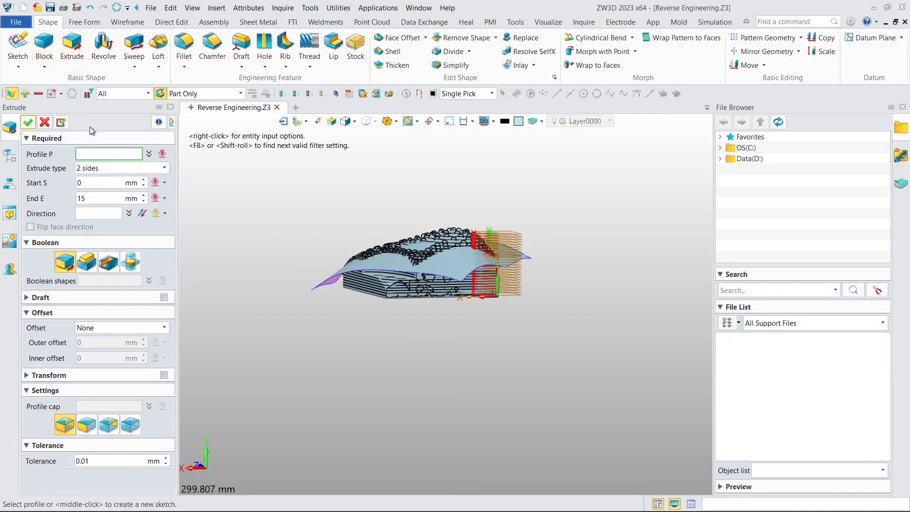
left_click(9, 155)
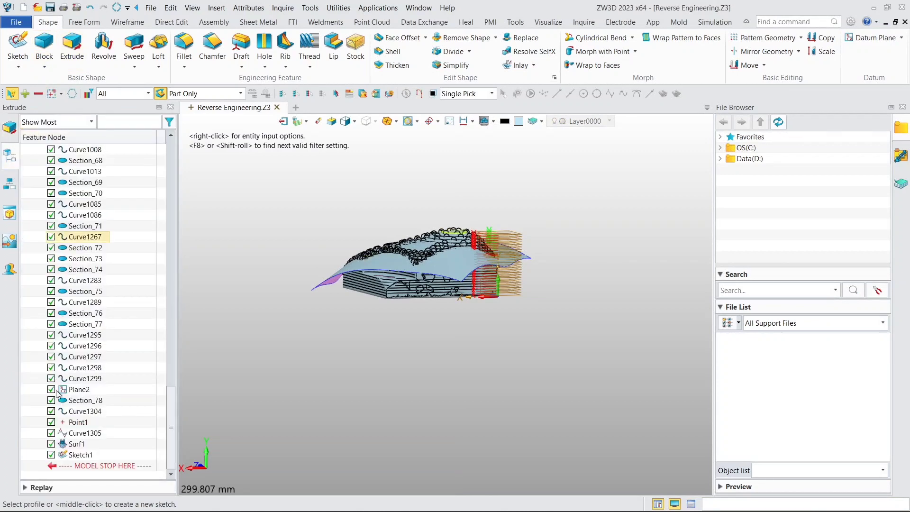
left_click(79, 454)
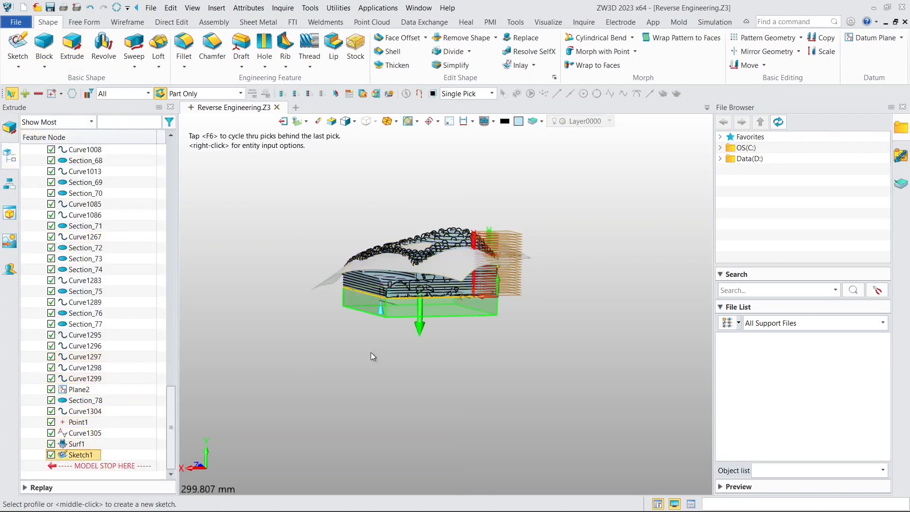
left_click(10, 129)
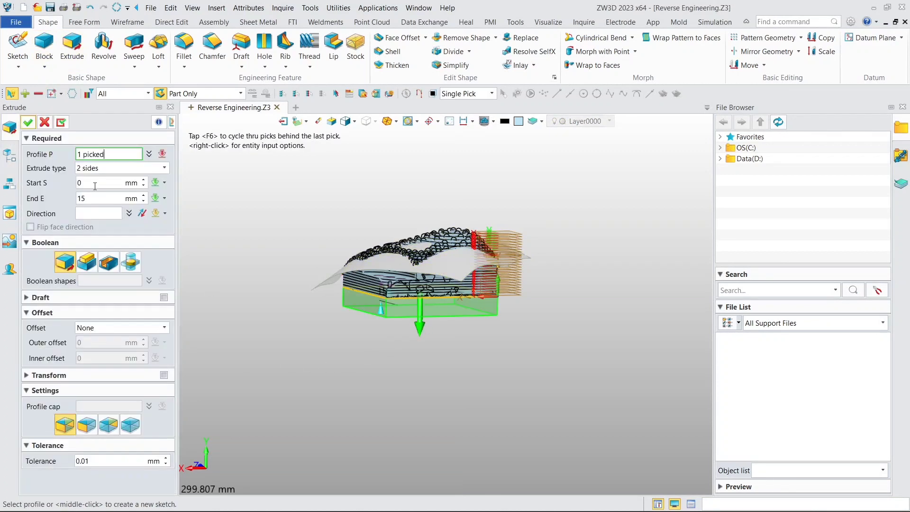
left_click(414, 324)
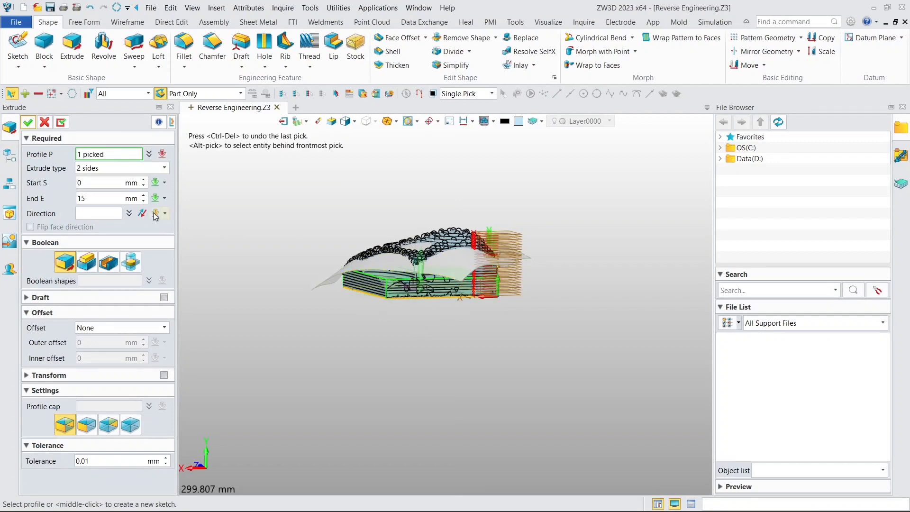
left_click(97, 199)
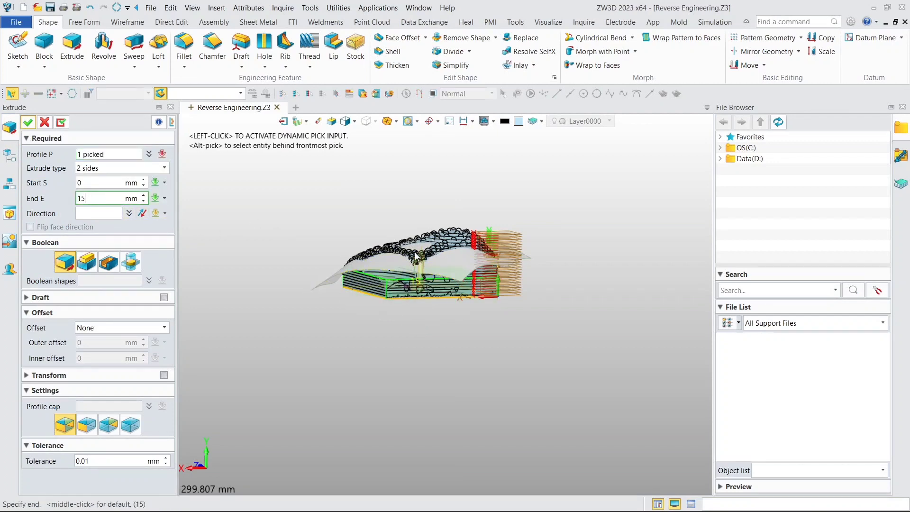
scroll(415, 256, "up", 3)
left_click_drag(404, 274, 442, 180)
middle_click_drag(443, 181, 427, 179)
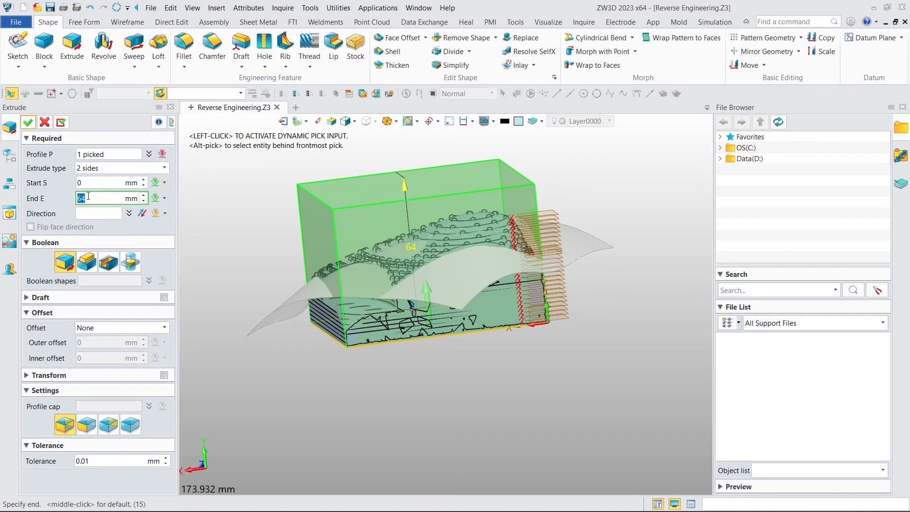
left_click(28, 124)
Replace the flat top face of the extruded block with the FEM Patch surface, using zero offset and automatic face overflow
middle_click_drag(277, 224, 315, 225)
right_click_drag(315, 226, 320, 217)
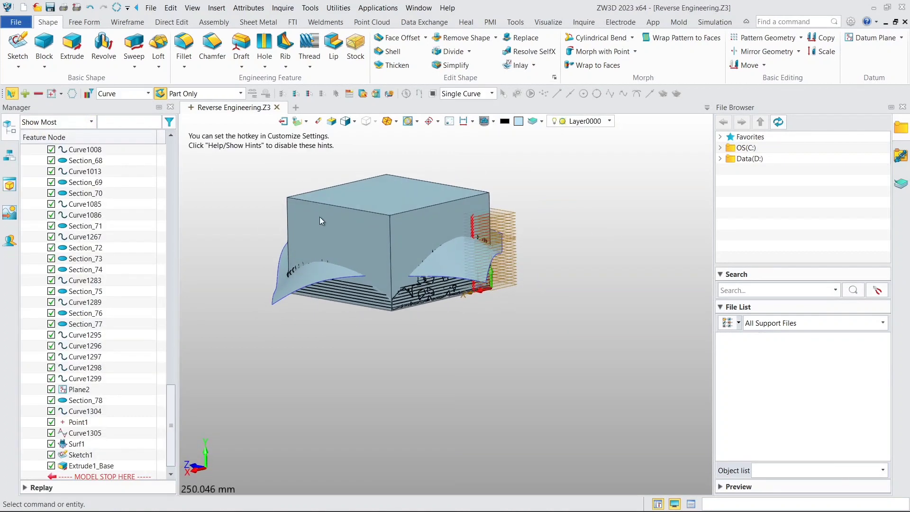
middle_click_drag(320, 219, 354, 244)
right_click_drag(356, 232, 358, 233)
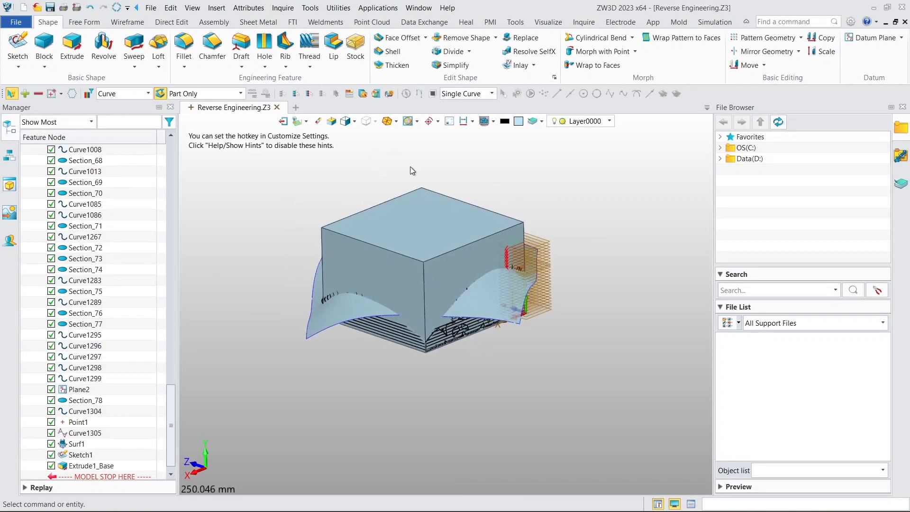
left_click(518, 38)
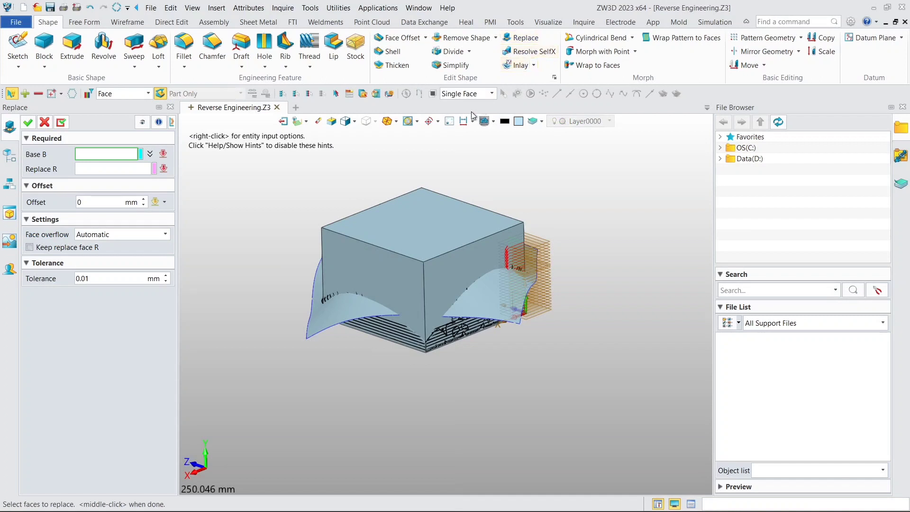
left_click(387, 230)
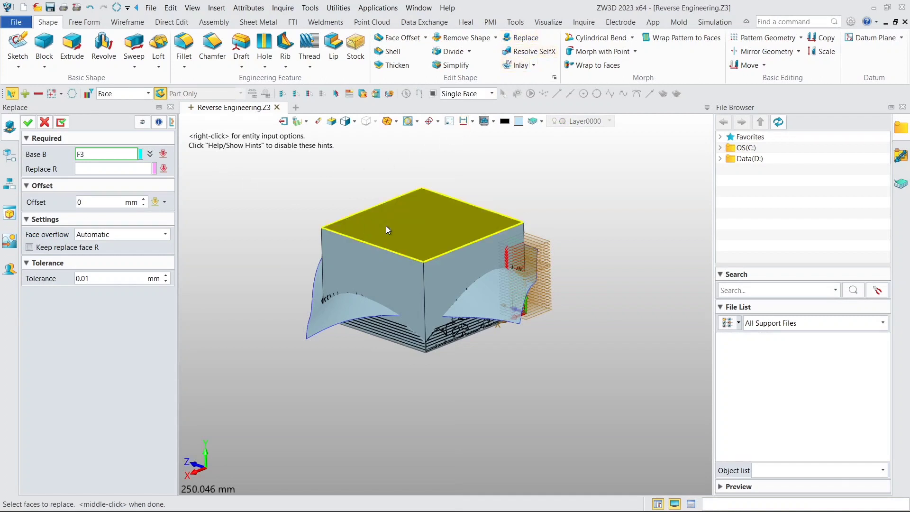
left_click(387, 230)
left_click(97, 168)
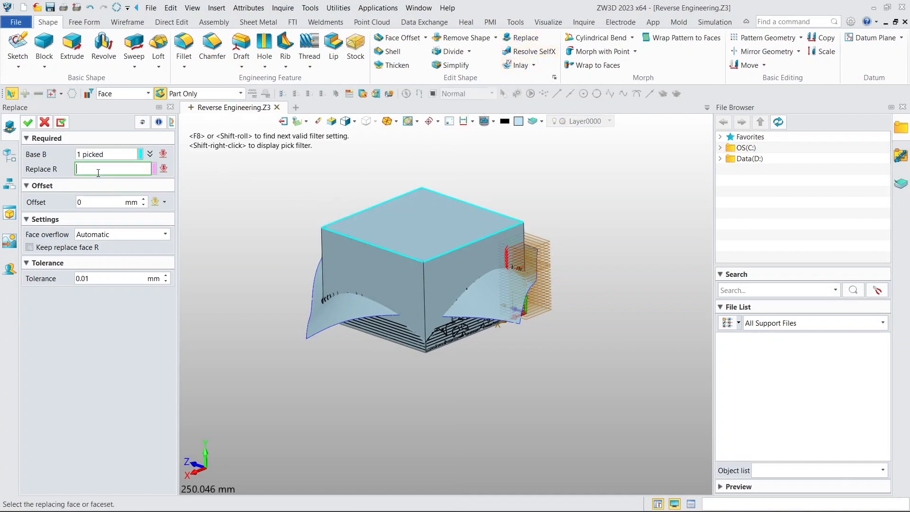
left_click(330, 317)
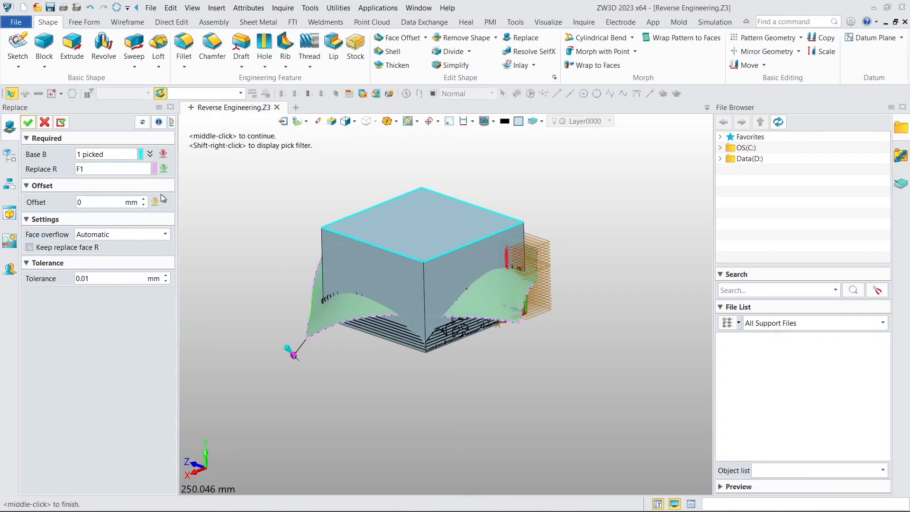
left_click(28, 124)
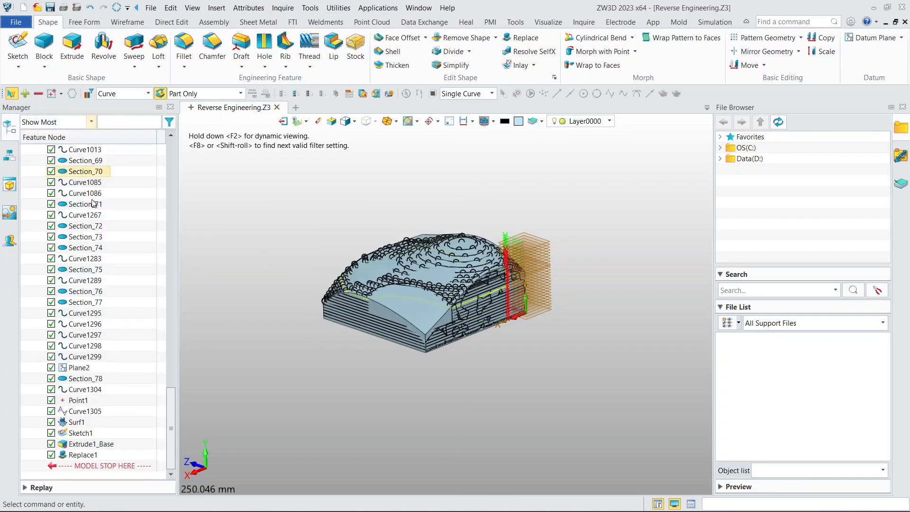
Examine the solid's curved top face against the section curves from several angles and close up
middle_click_drag(360, 220, 360, 252)
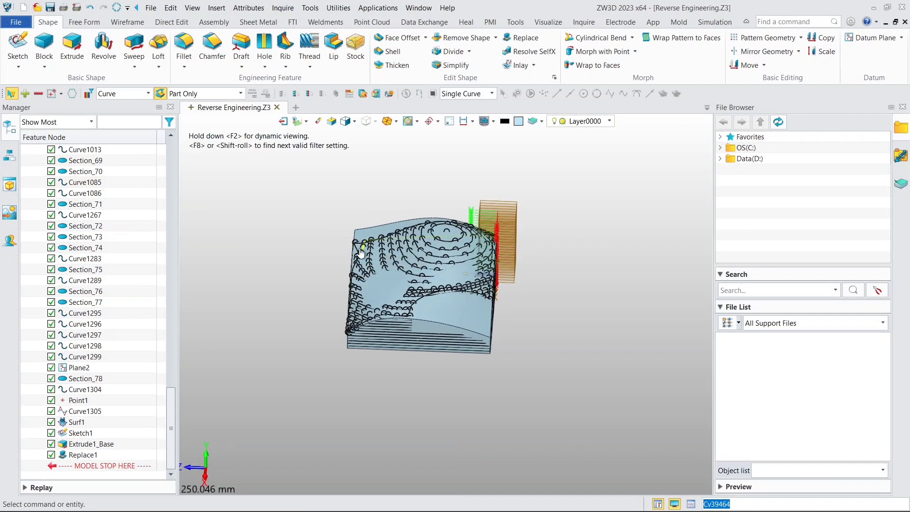
scroll(522, 325, "up", 2)
middle_click_drag(523, 324, 576, 316)
right_click_drag(557, 302, 361, 261)
scroll(515, 298, "down", 2)
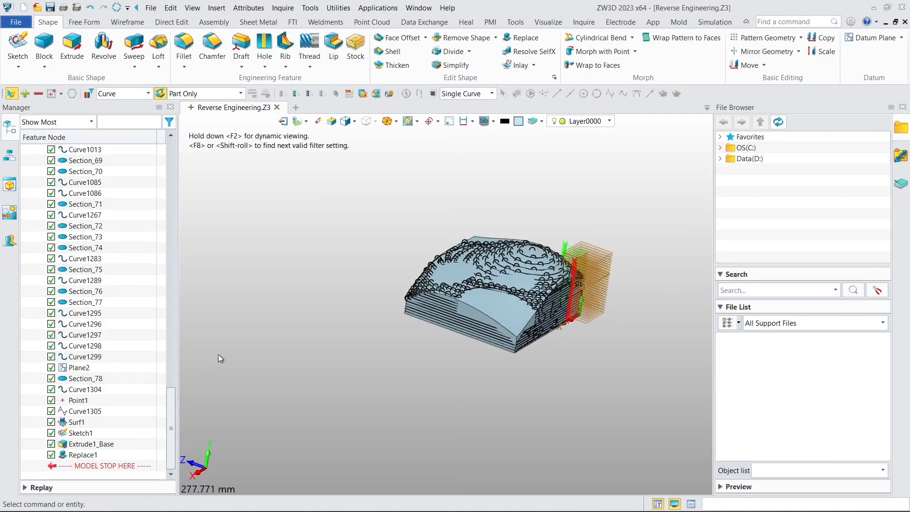
scroll(488, 308, "up", 6)
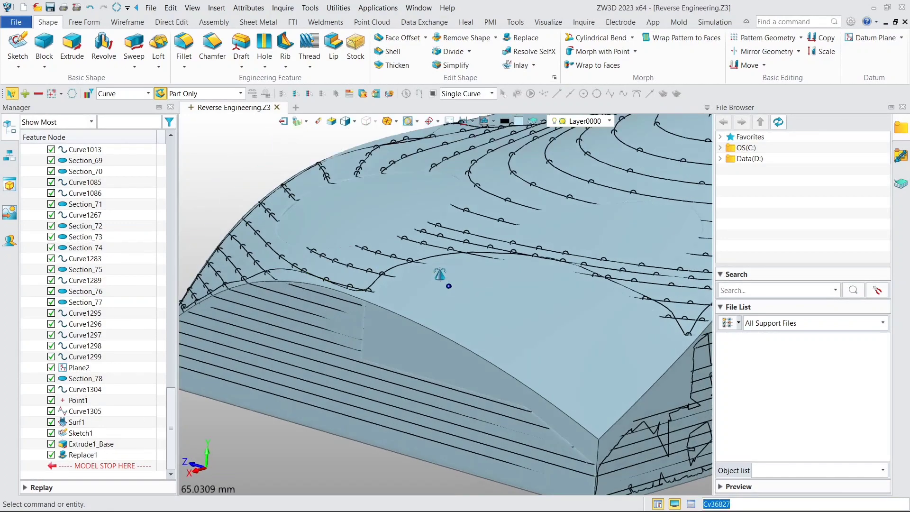
scroll(453, 260, "down", 3)
scroll(428, 259, "up", 2)
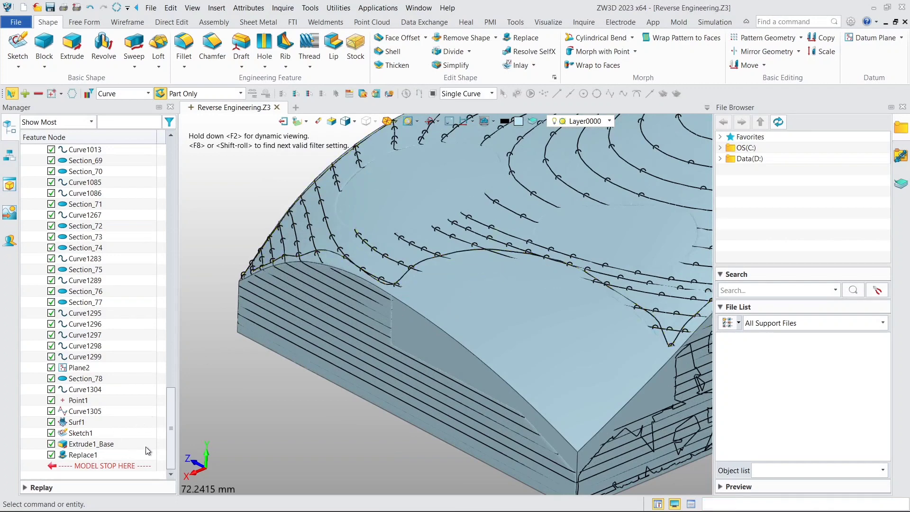
Hide the extruded solid body S2(Extrude1_Base) to expose the STL block with its pockets and holes
left_click_drag(169, 411, 195, 151)
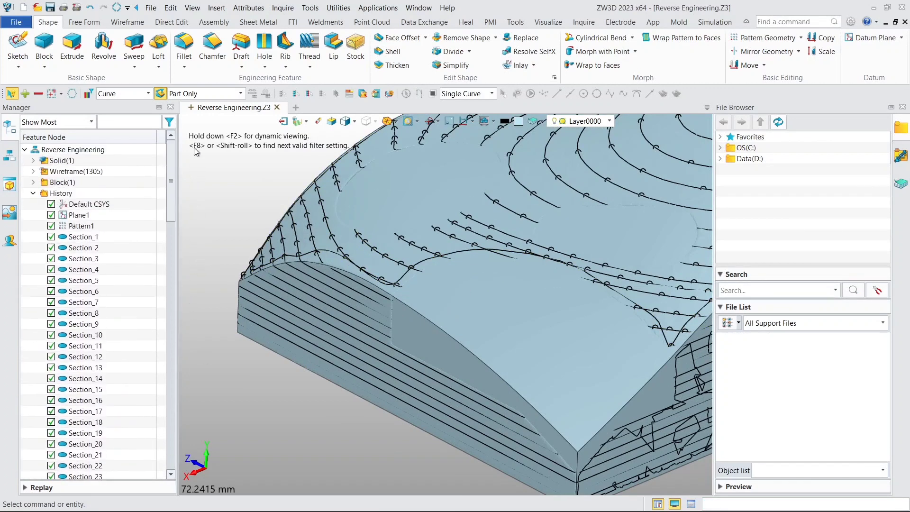
left_click(33, 160)
left_click(52, 171)
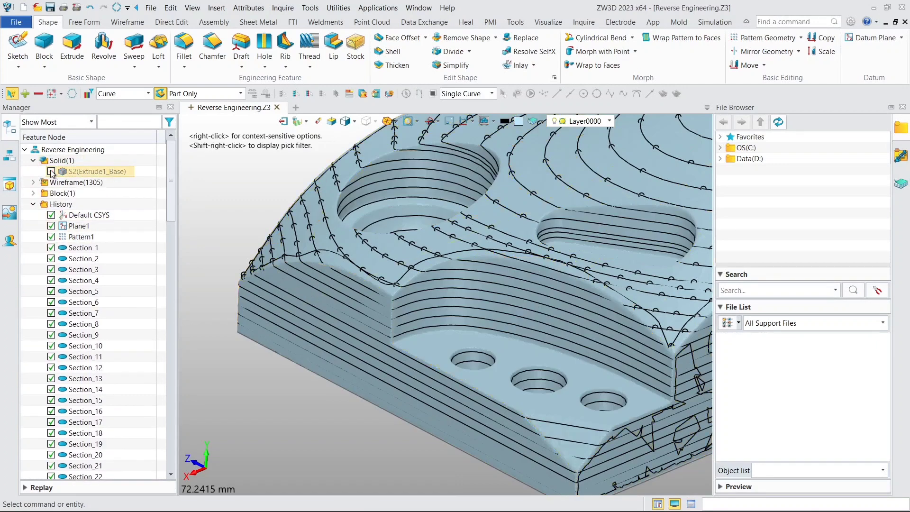
Show only the section curve along the upper wall of the corner pocket with the three holes, and keep that display status
scroll(240, 196, "down", 1)
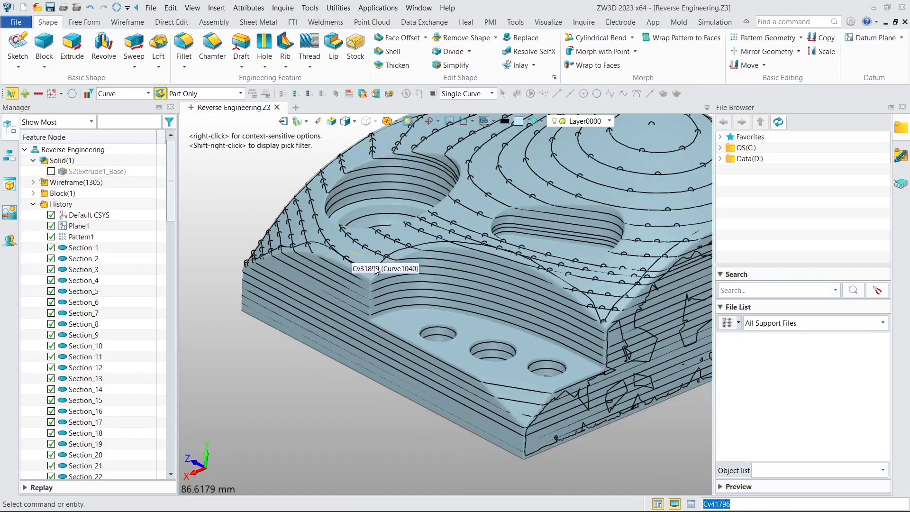
right_click(404, 276)
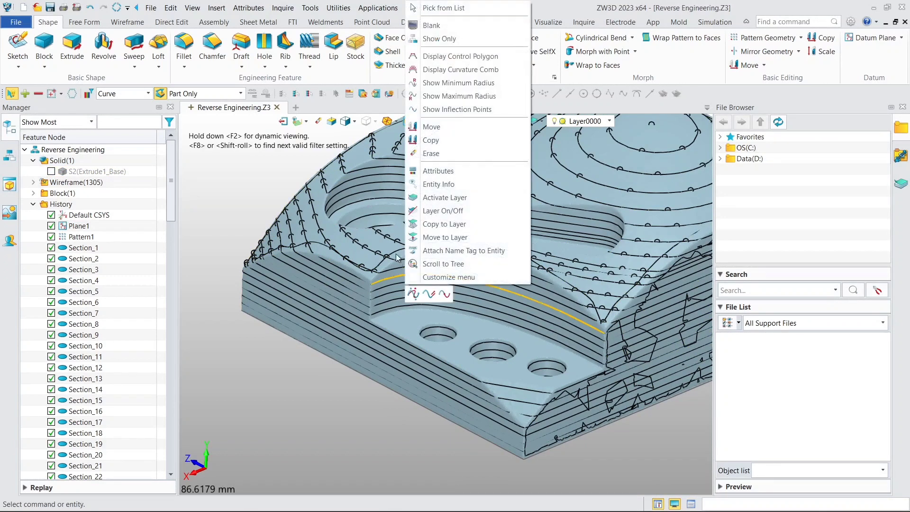
left_click(439, 39)
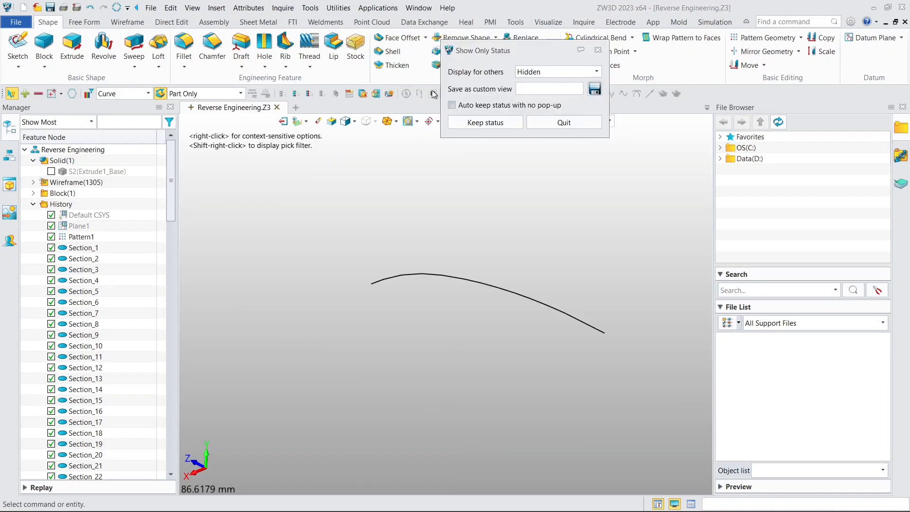
left_click(473, 123)
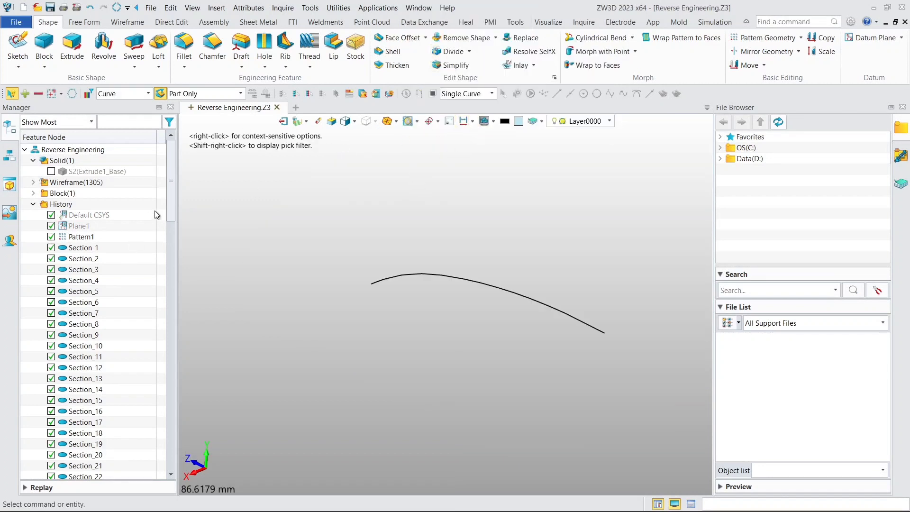
Unblank Sketch1 and the Default CSYS so they are displayed together with the isolated section curve
left_click_drag(171, 208, 168, 460)
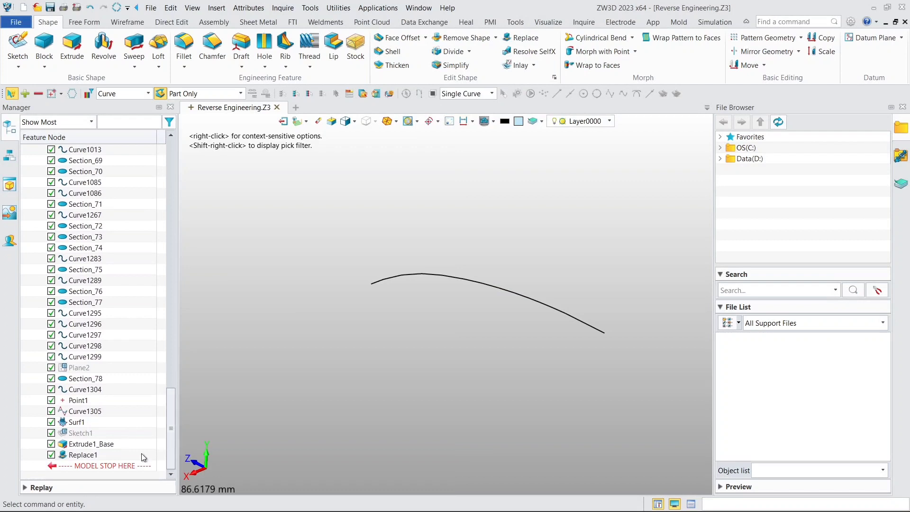
right_click(83, 436)
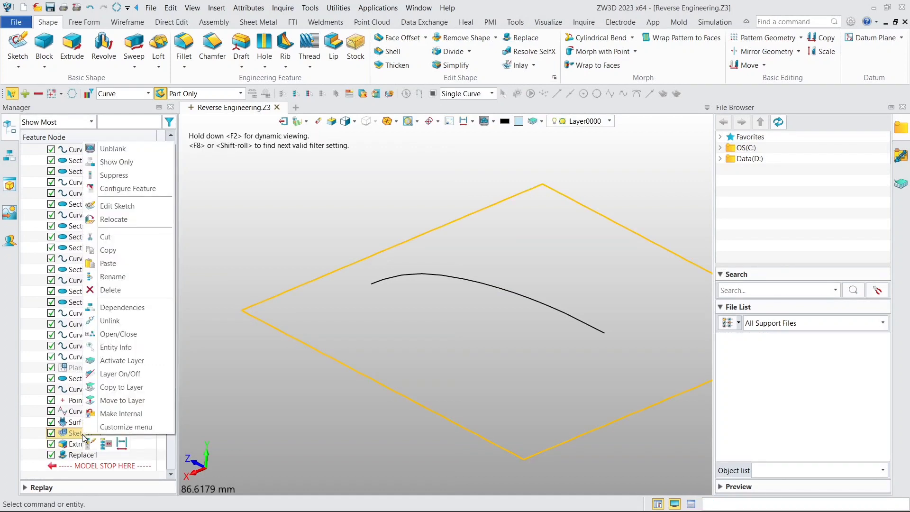
left_click(118, 150)
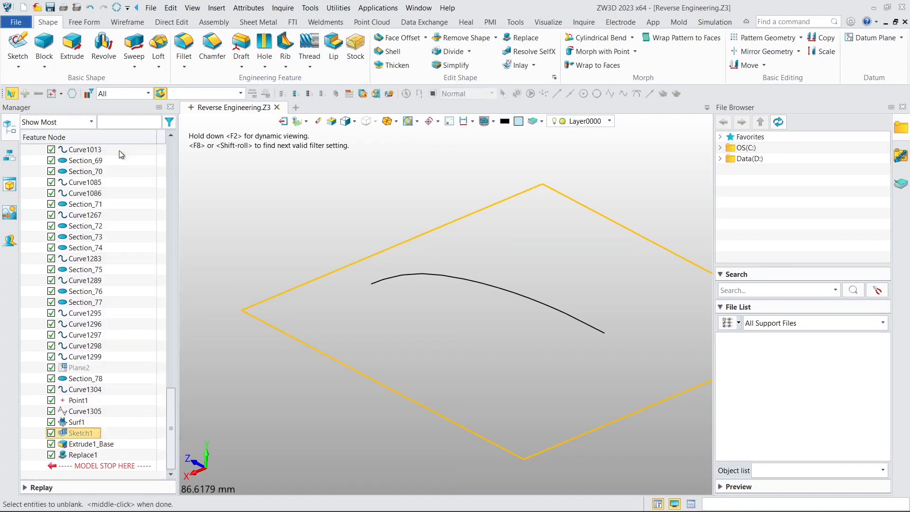
left_click_drag(166, 416, 144, 177)
right_click(106, 173)
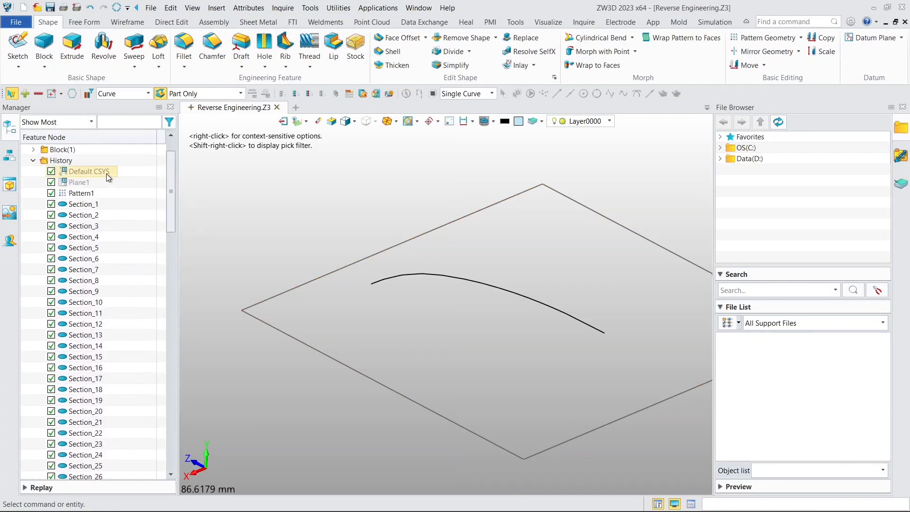
left_click(136, 181)
scroll(309, 233, "down", 3)
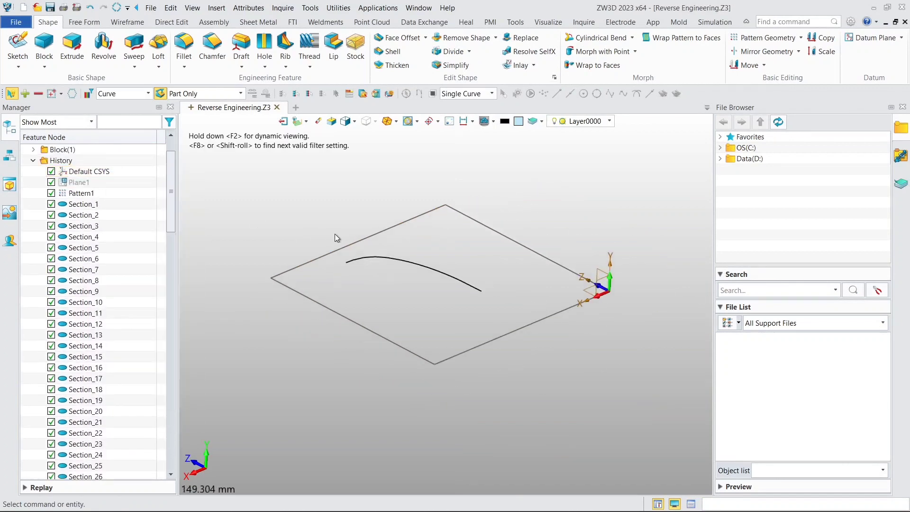
Start a new sketch on the XZ plane of the Default CSYS
left_click(18, 47)
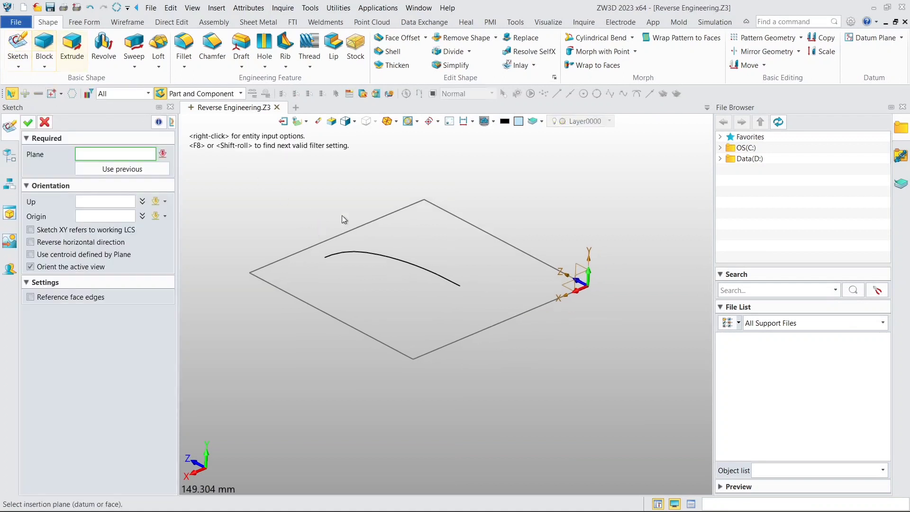
left_click(561, 290)
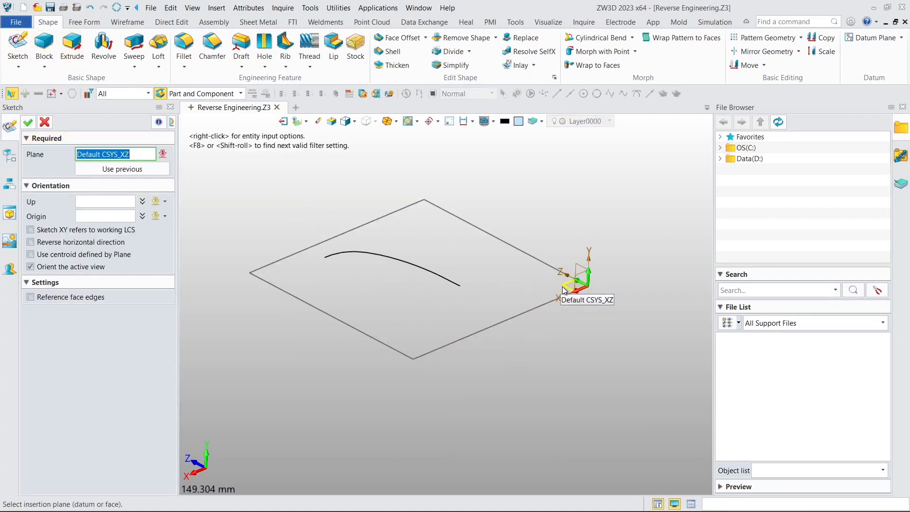
left_click(28, 123)
Trace the isolated section curve with a 28-point open spline of degree 3, from its upper end down to just past the base edge
scroll(254, 217, "up", 2)
mouse_move(254, 217)
middle_mouse_down()
mouse_move(315, 232)
mouse_move(341, 252)
middle_mouse_up()
scroll(342, 244, "up", 1)
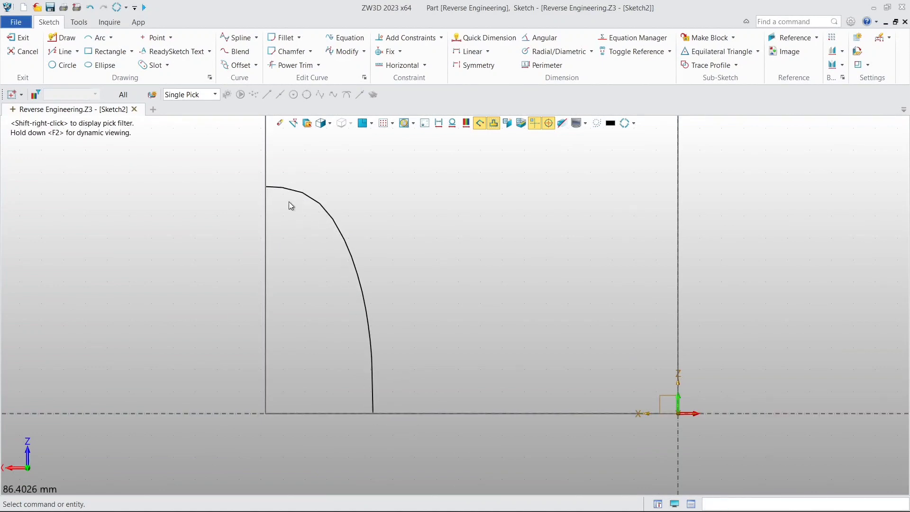
left_click(237, 37)
scroll(296, 211, "up", 6)
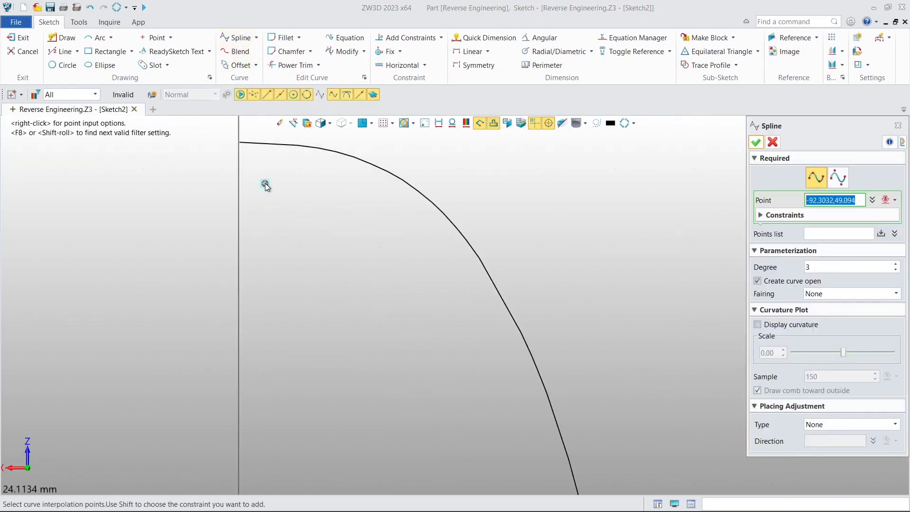
middle_click_drag(259, 163, 296, 264)
scroll(279, 249, "up", 4)
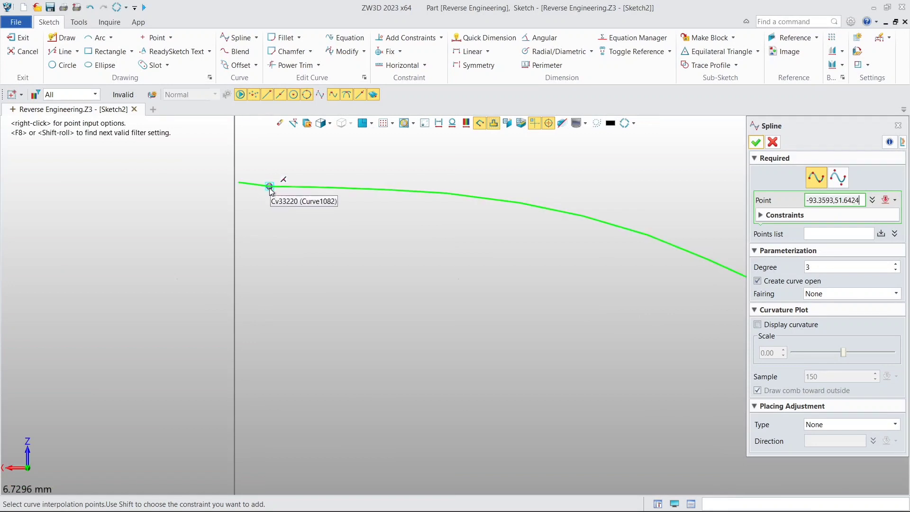
left_click(268, 186)
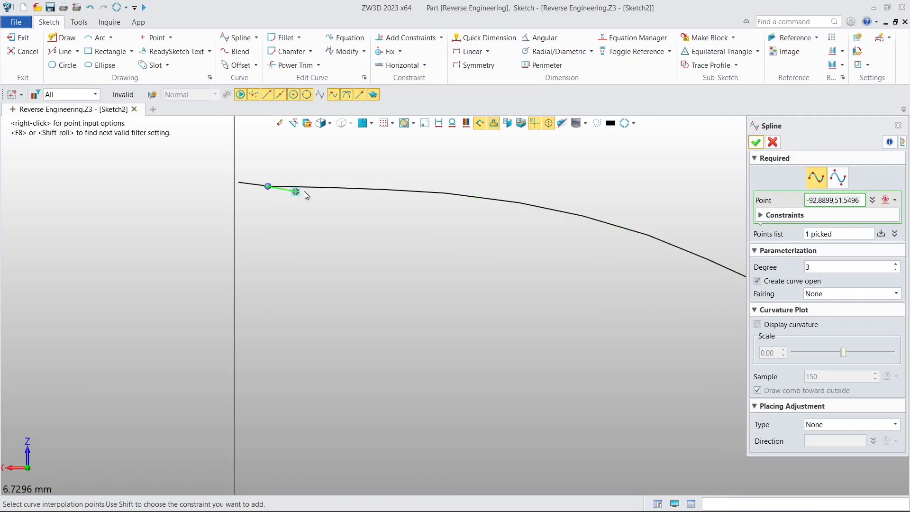
left_click(320, 187)
left_click(389, 188)
scroll(388, 188, "up", 1)
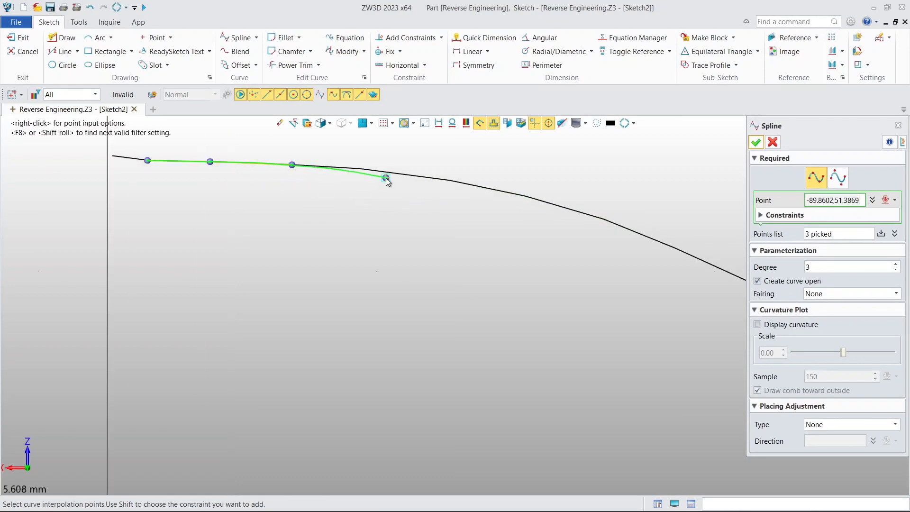
left_click(387, 171)
left_click(503, 191)
middle_click_drag(504, 191, 365, 185)
left_click(480, 219)
middle_click_drag(488, 225, 185, 117)
left_click(307, 167)
left_click(419, 238)
middle_click_drag(421, 241, 317, 139)
left_click(488, 299)
middle_click_drag(490, 302, 308, 164)
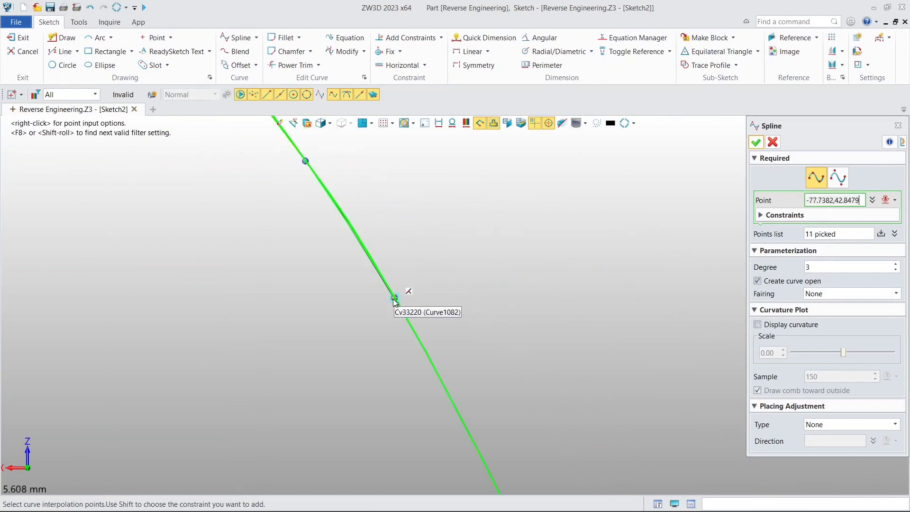
left_click(394, 301)
middle_click_drag(397, 306, 341, 170)
left_click(434, 321)
middle_click_drag(466, 360, 434, 235)
left_click(458, 332)
middle_click_drag(461, 336, 457, 222)
scroll(488, 285, "up", 1)
left_click(485, 357)
middle_click_drag(501, 339, 463, 160)
left_click(496, 365)
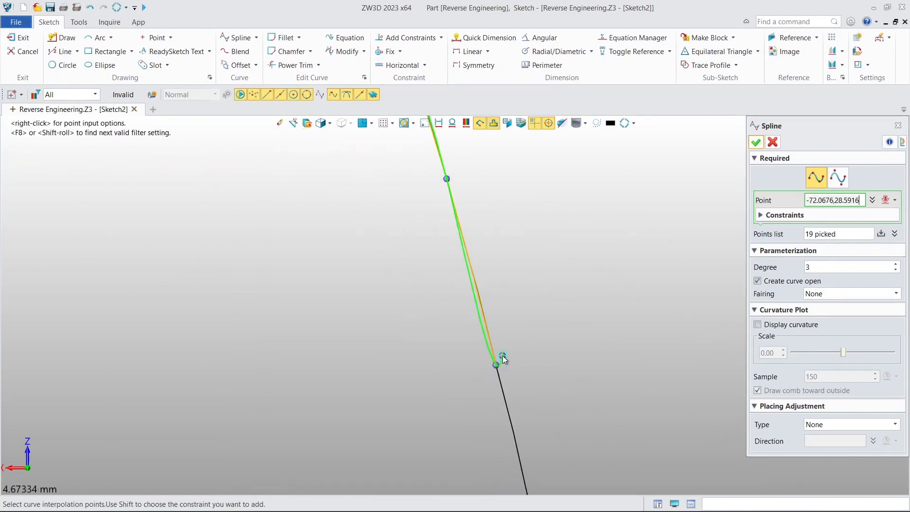
scroll(550, 264, "down", 1)
left_click(480, 271)
scroll(493, 291, "down", 1)
left_click(497, 346)
middle_click_drag(499, 349, 479, 310)
left_click(491, 387)
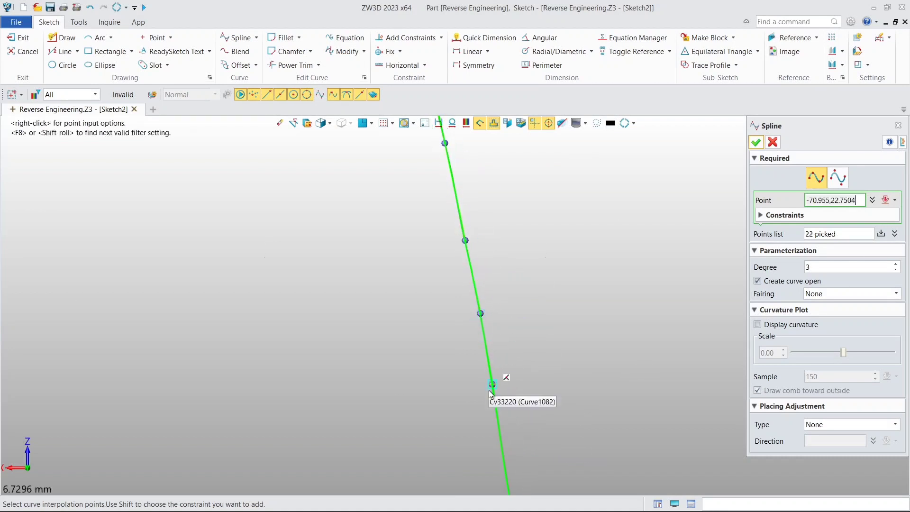
middle_click_drag(490, 390, 444, 225)
left_click(466, 360)
scroll(468, 218, "down", 7)
left_click(476, 293)
left_click(477, 303)
left_click(480, 380)
scroll(480, 376, "down", 2)
middle_click_drag(480, 379, 467, 296)
left_click(468, 347)
scroll(468, 351, "up", 3)
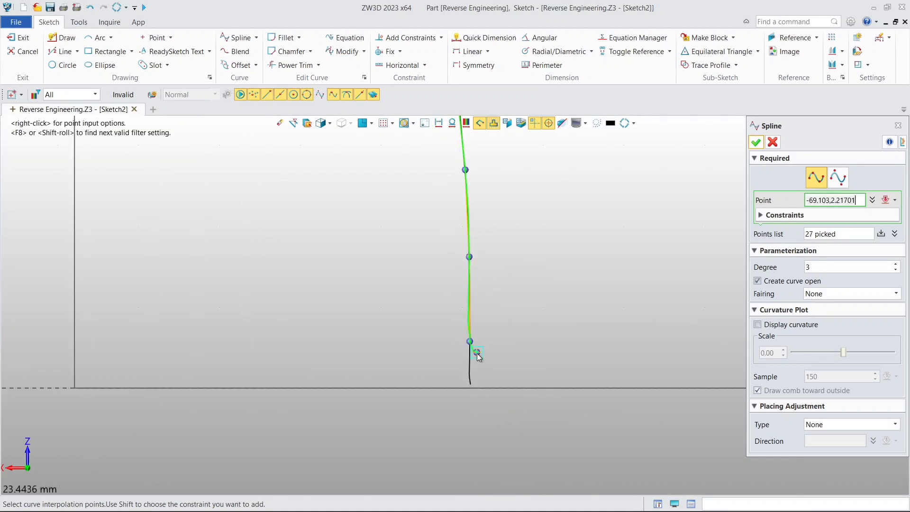
scroll(471, 375, "up", 2)
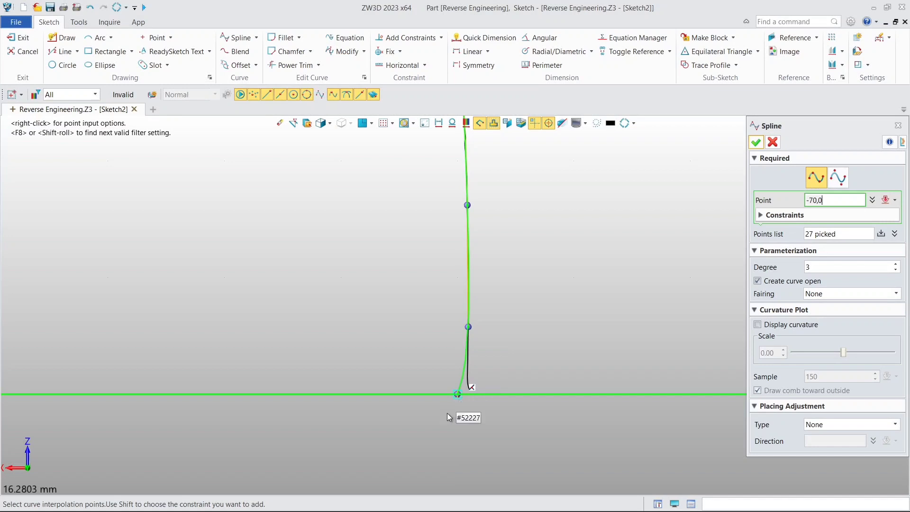
left_click(466, 448)
scroll(414, 341, "down", 4)
middle_click_drag(407, 296, 482, 428)
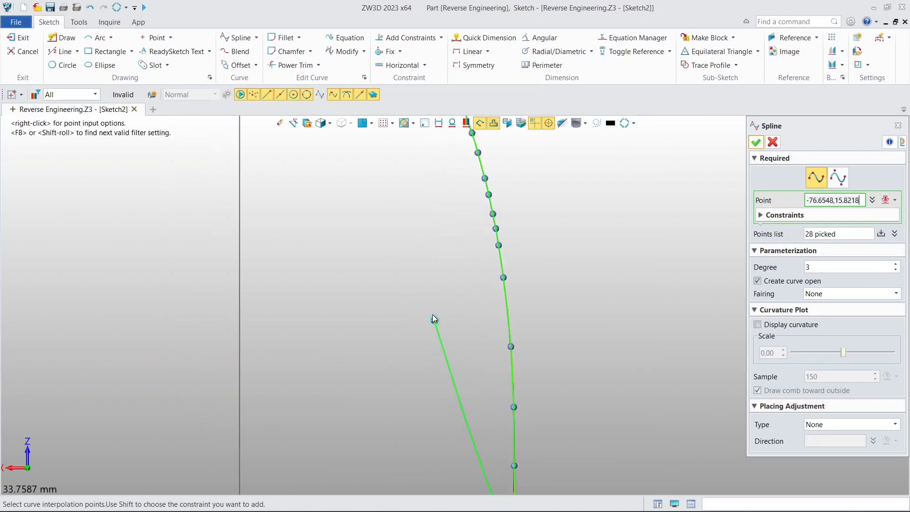
middle_click_drag(431, 313, 432, 354)
middle_click(348, 276)
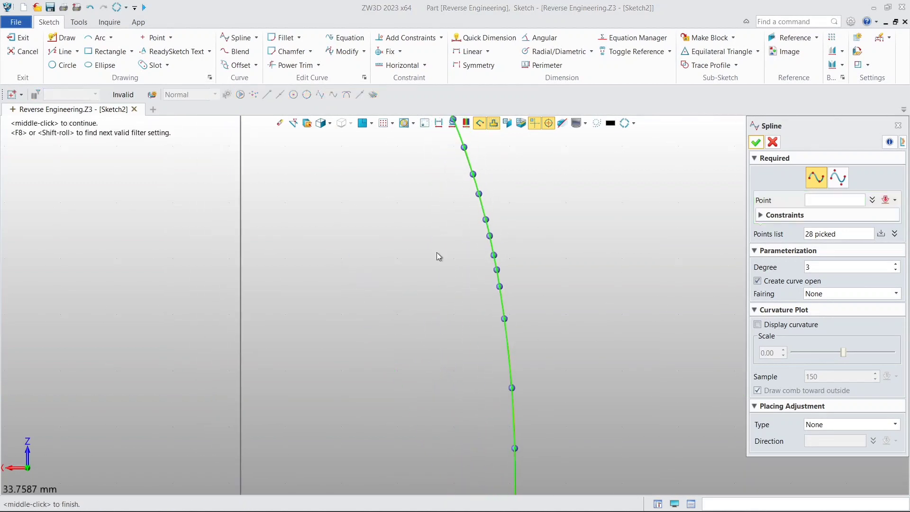
left_click(757, 143)
Delete the point-on-curve constraint at the spline's upper start point and move that point outward past the vertical reference edge
middle_click_drag(470, 252, 545, 371)
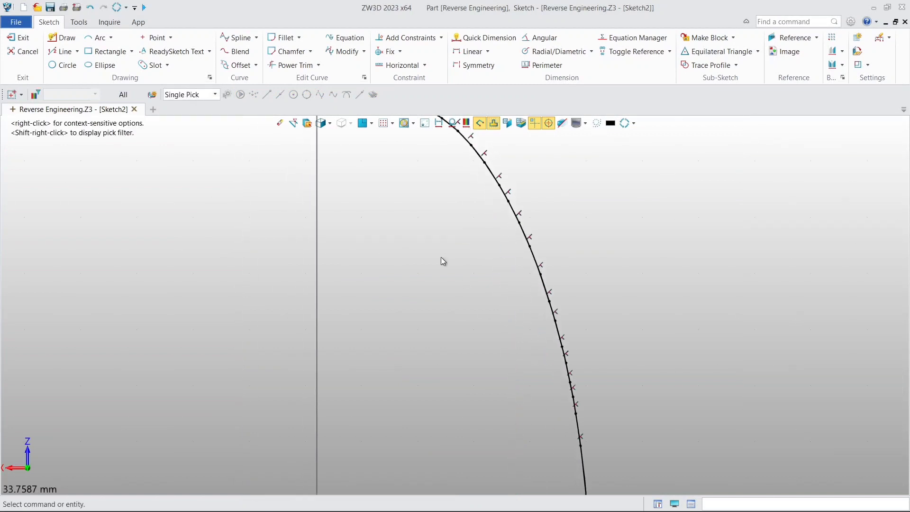
middle_click_drag(342, 172, 431, 291)
scroll(410, 189, "up", 3)
middle_click_drag(438, 199, 433, 300)
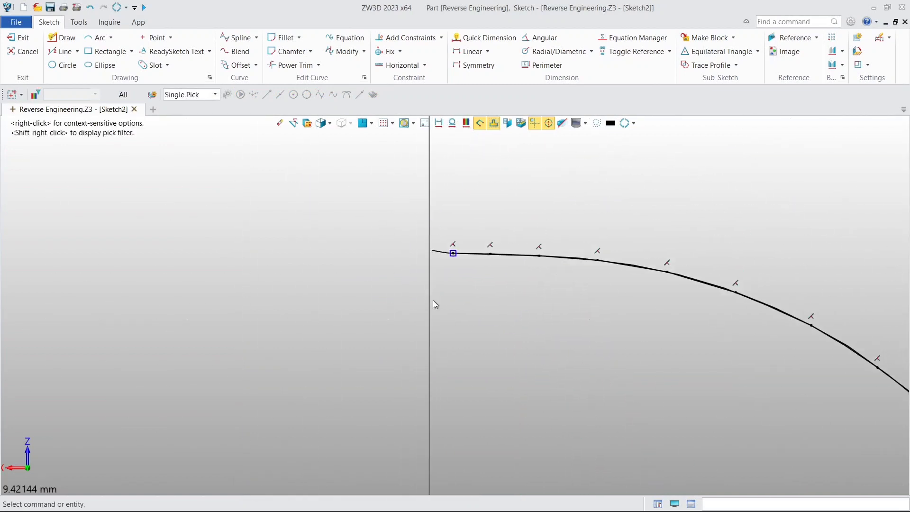
scroll(440, 251, "up", 2)
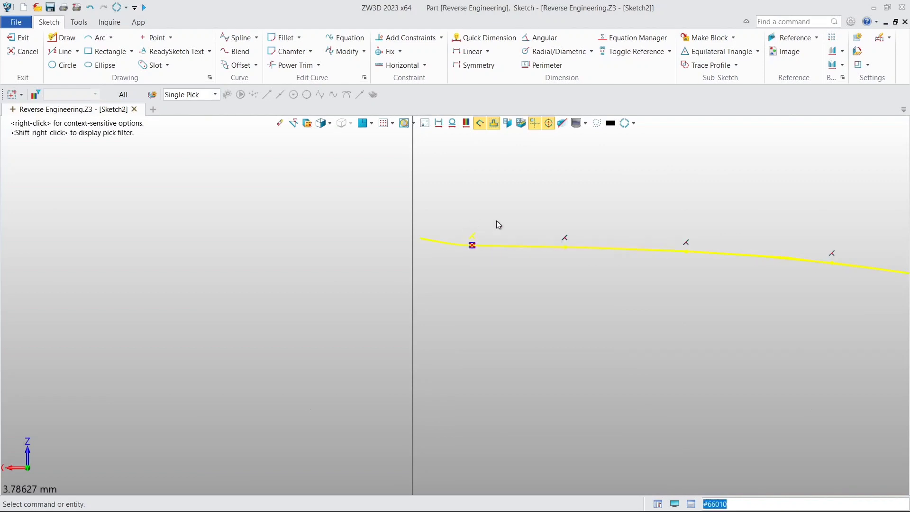
left_click(471, 235)
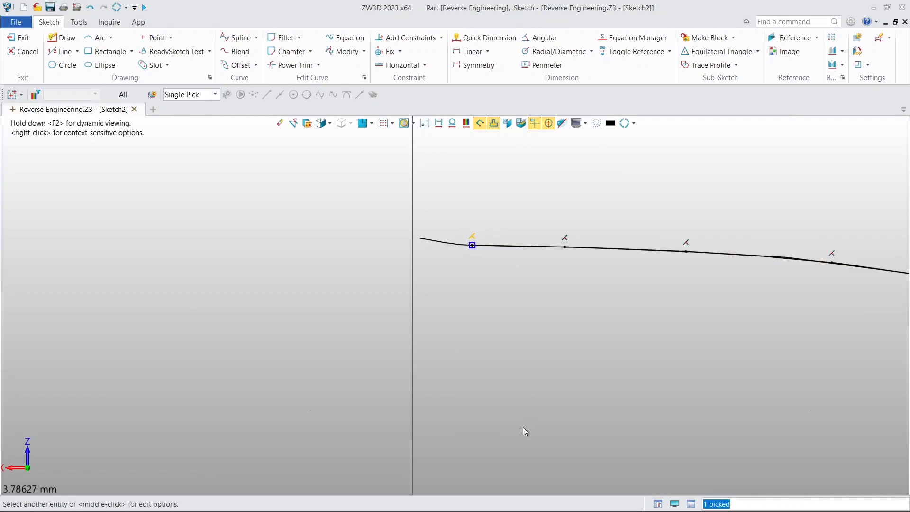
key("Delete")
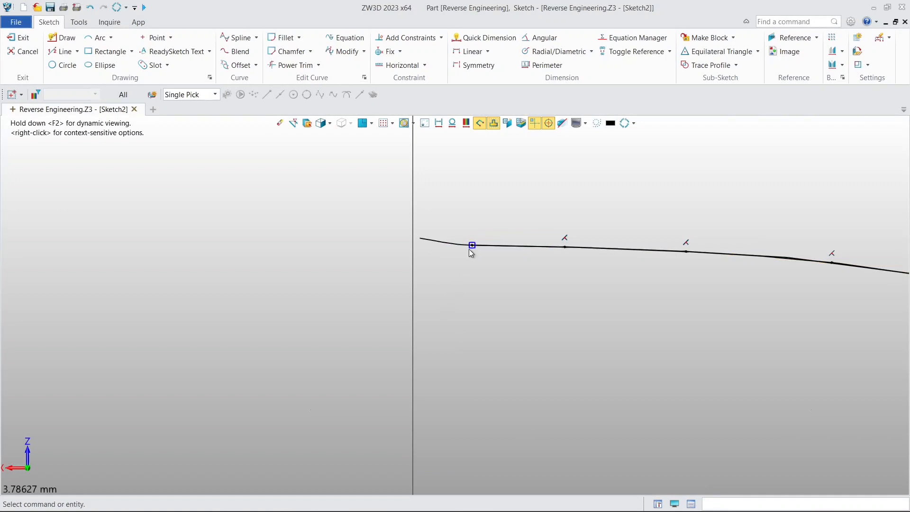
left_click_drag(469, 249, 360, 245)
Draw a vertical line about 51.6 mm long along the reference edge, from its crossing with the spline down to the base corner
scroll(455, 298, "down", 5)
scroll(471, 330, "down", 5)
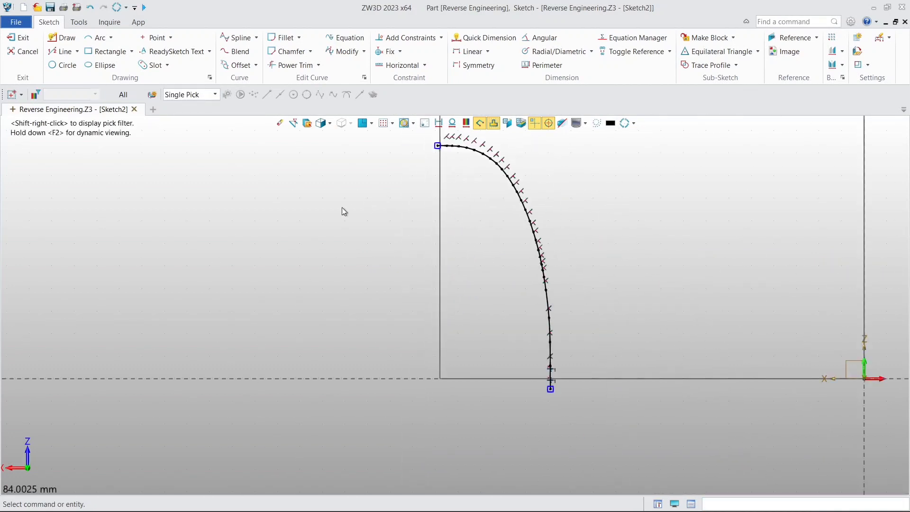
left_click(62, 52)
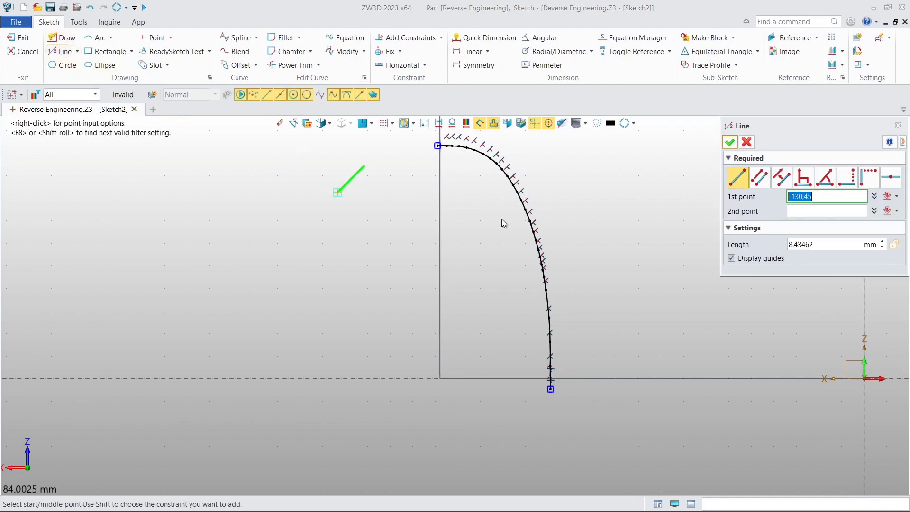
scroll(445, 199, "up", 2)
scroll(431, 187, "up", 3)
middle_click_drag(430, 184, 464, 352)
scroll(432, 187, "up", 3)
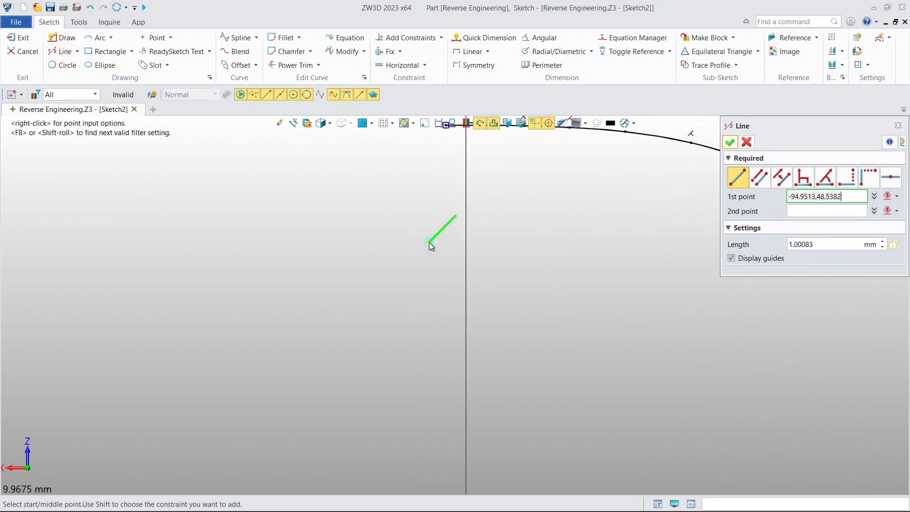
middle_click_drag(461, 206, 457, 274)
scroll(459, 247, "up", 5)
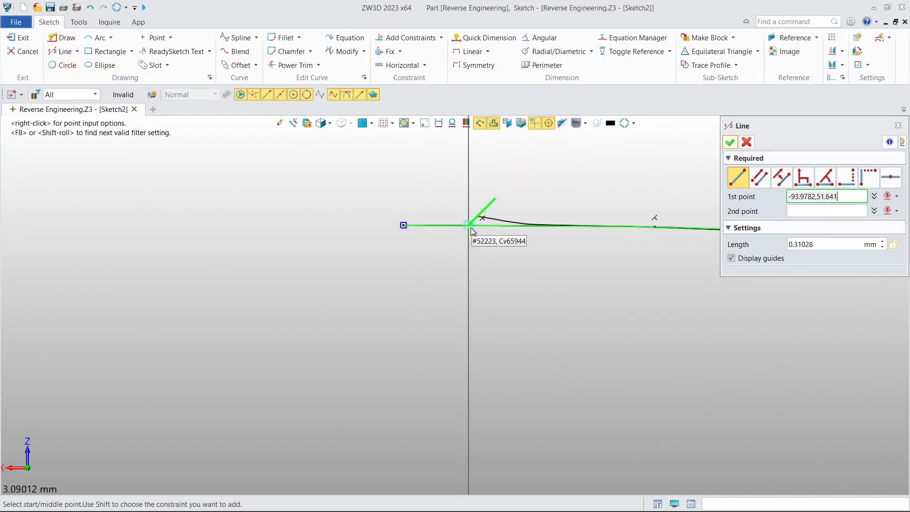
left_click(470, 228)
scroll(476, 374, "down", 4)
scroll(479, 284, "up", 2)
scroll(478, 332, "down", 6)
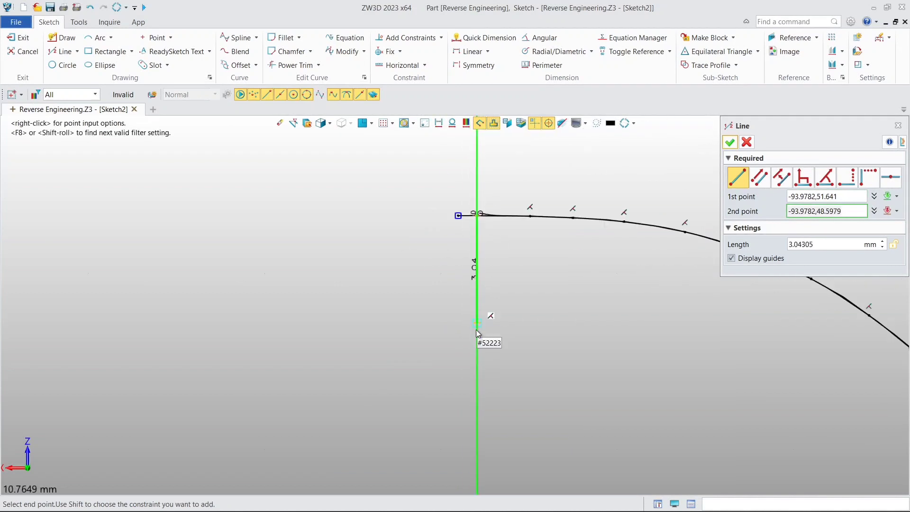
middle_click_drag(479, 379, 475, 205)
scroll(473, 402, "down", 3)
middle_click_drag(475, 433, 474, 215)
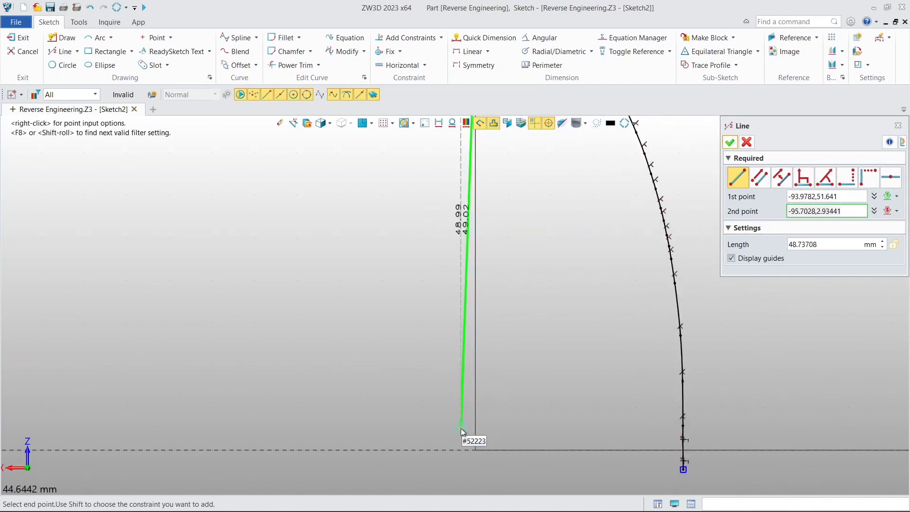
left_click(479, 450)
Draw a horizontal line about 24.5 mm long along the base edge, from the corner to its crossing with the spline
scroll(488, 457, "up", 6)
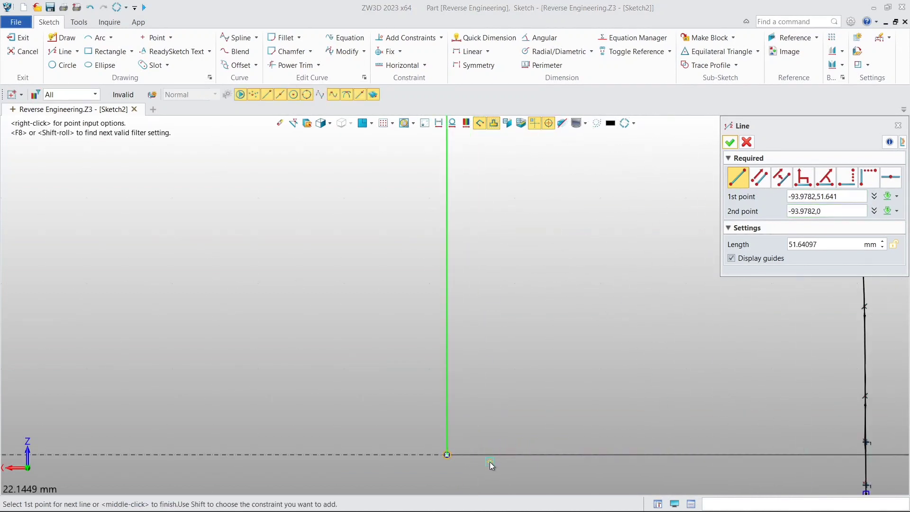
left_click(408, 445)
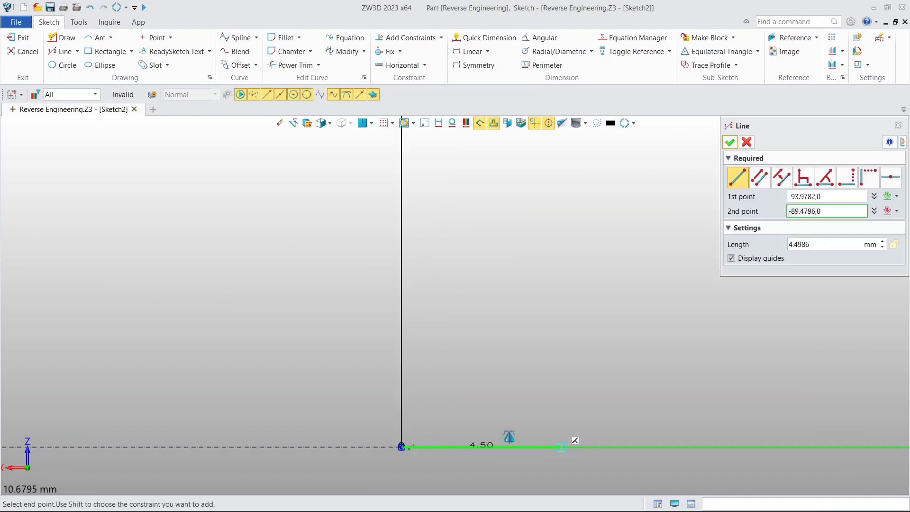
scroll(573, 445, "down", 4)
mouse_move(270, 398)
middle_mouse_down()
mouse_move(610, 449)
mouse_move(447, 450)
middle_mouse_up()
scroll(534, 432, "up", 6)
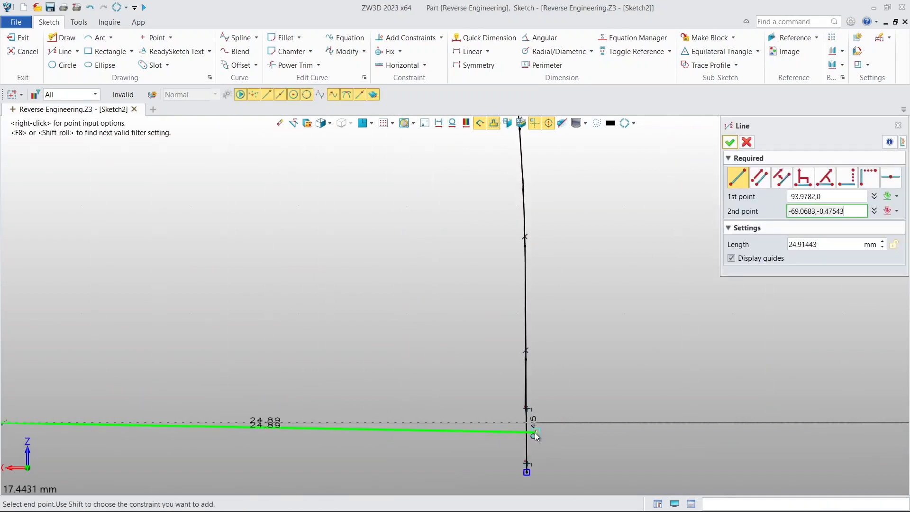
left_click(518, 411)
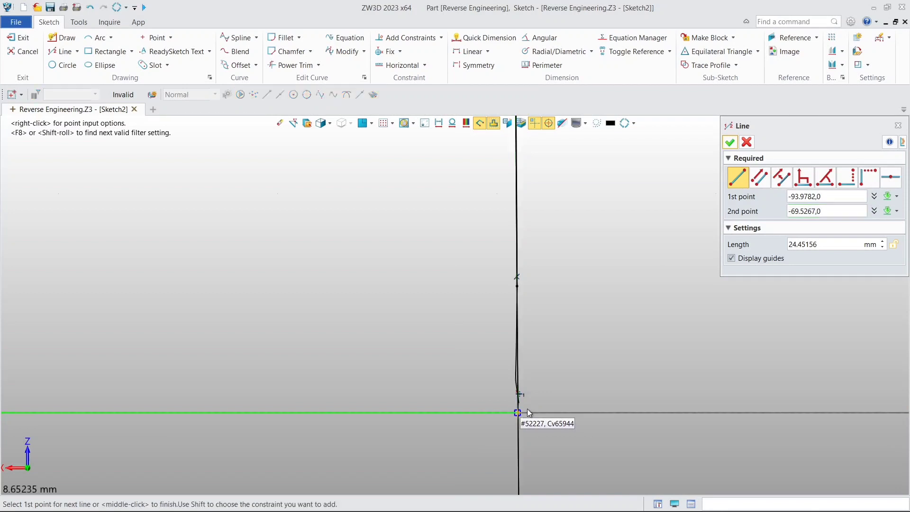
left_click(730, 142)
Trim the spline's short tail below the horizontal base line with Power Trim
scroll(530, 240, "down", 6)
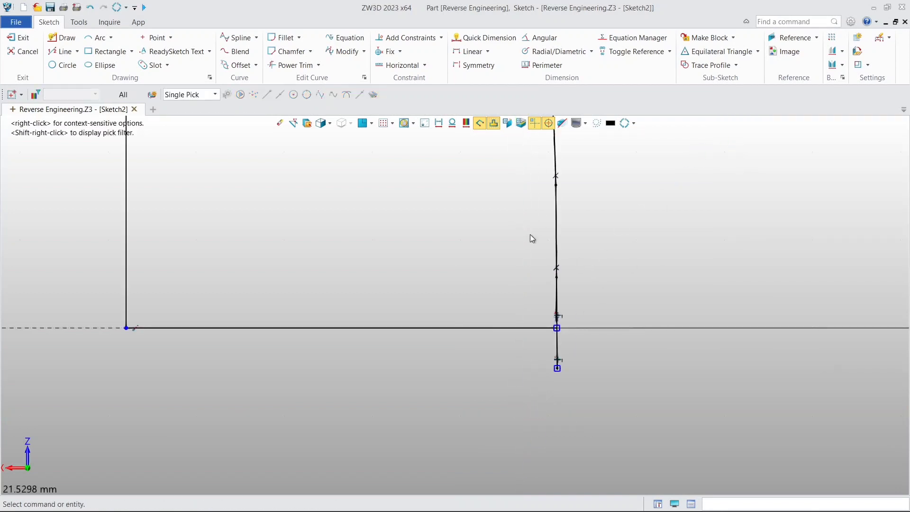
scroll(446, 222, "down", 1)
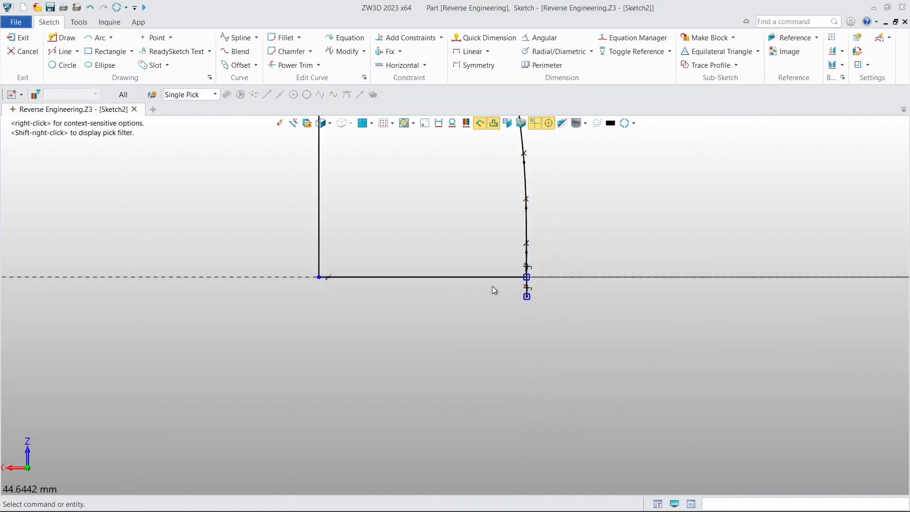
left_click(284, 65)
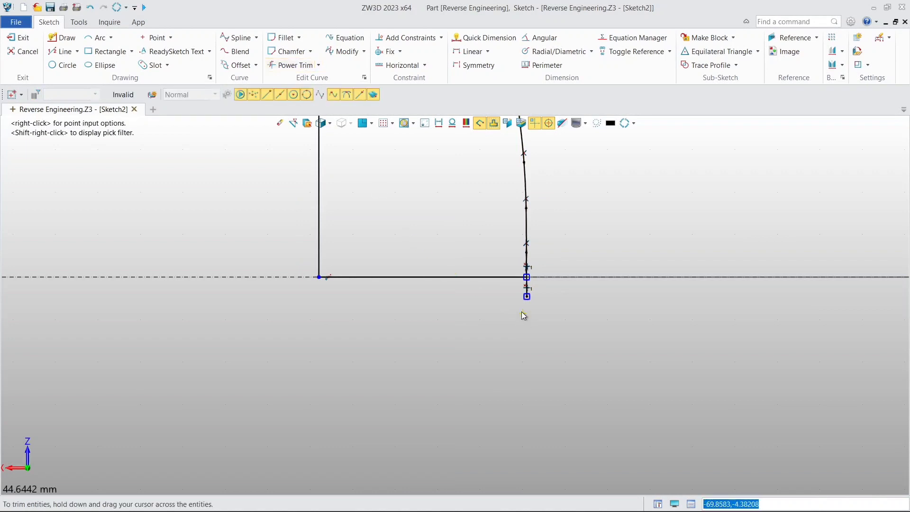
scroll(522, 307, "up", 6)
left_click_drag(546, 240, 518, 248)
Trim the spline's overhang beyond the vertical line to close the pocket profile, and exit the sketch
scroll(429, 225, "down", 4)
middle_click_drag(364, 189, 510, 357)
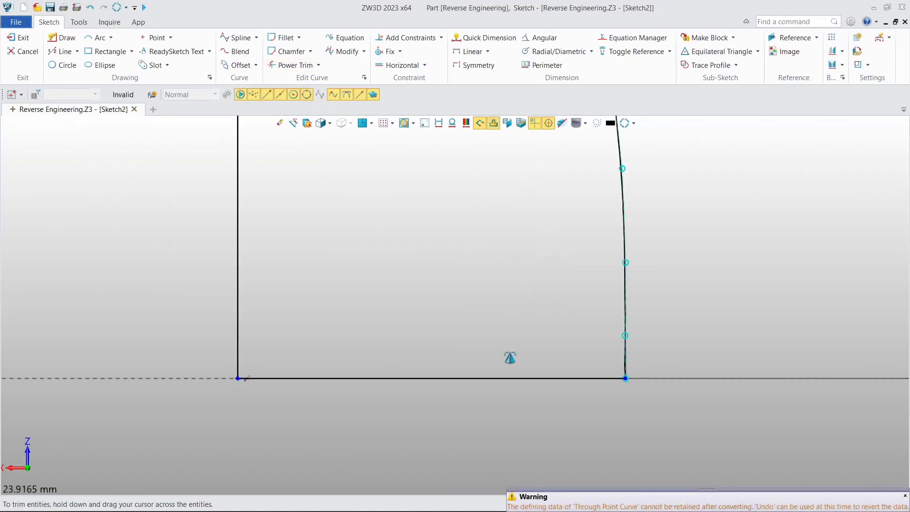
scroll(366, 233, "down", 4)
middle_click_drag(338, 158, 497, 378)
middle_click_drag(437, 251, 457, 348)
scroll(476, 228, "up", 4)
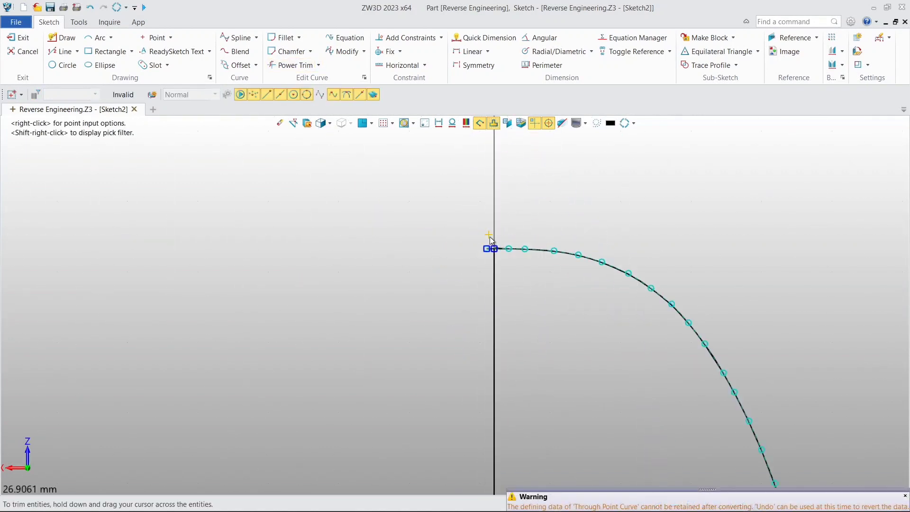
scroll(490, 241, "up", 3)
left_click_drag(492, 243, 491, 345)
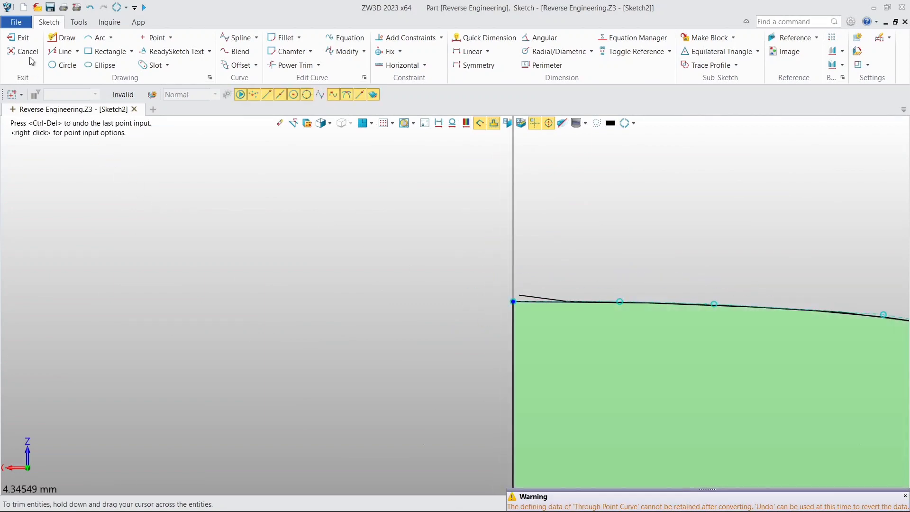
left_click(11, 40)
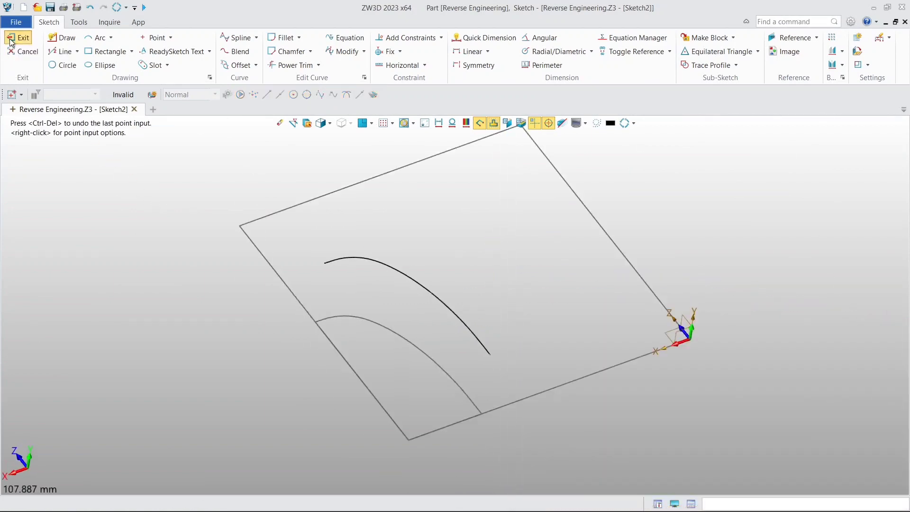
left_click(10, 39)
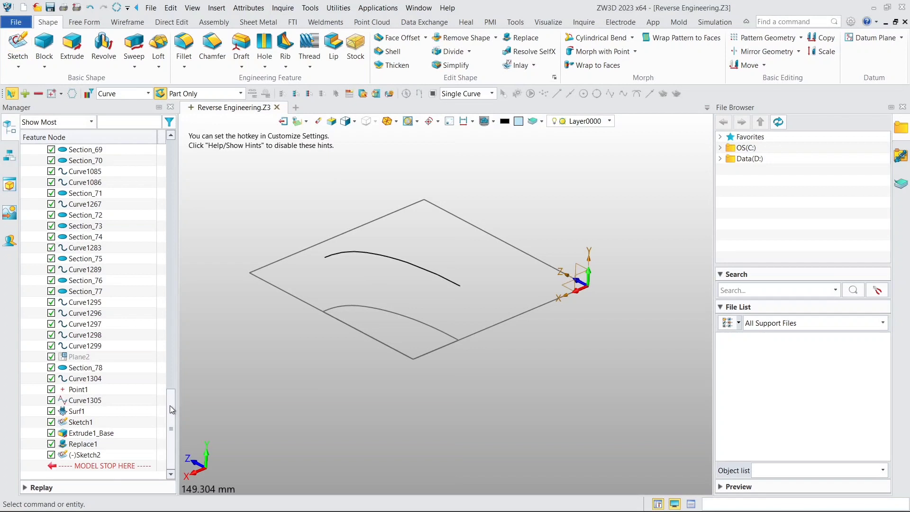
Show the imported Demo_Block.stl mesh together with the pocket sketch
left_click_drag(169, 405, 154, 158)
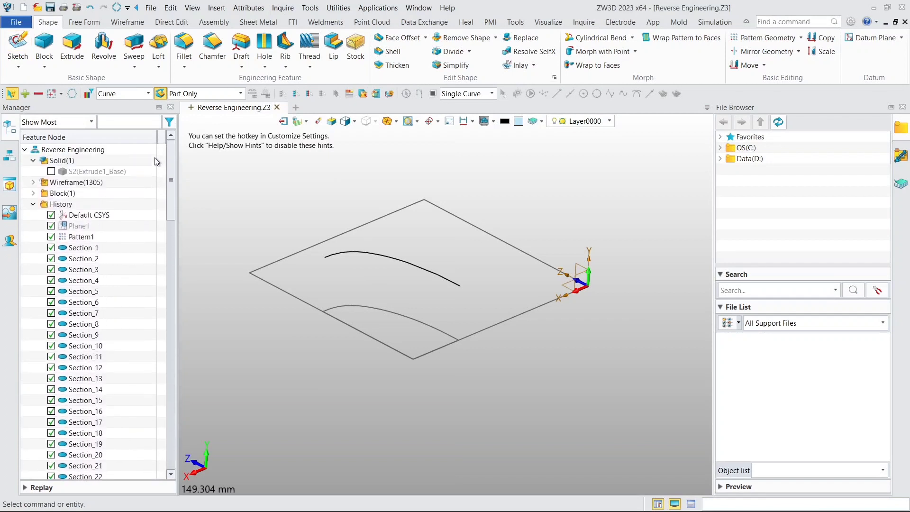
double_click(53, 193)
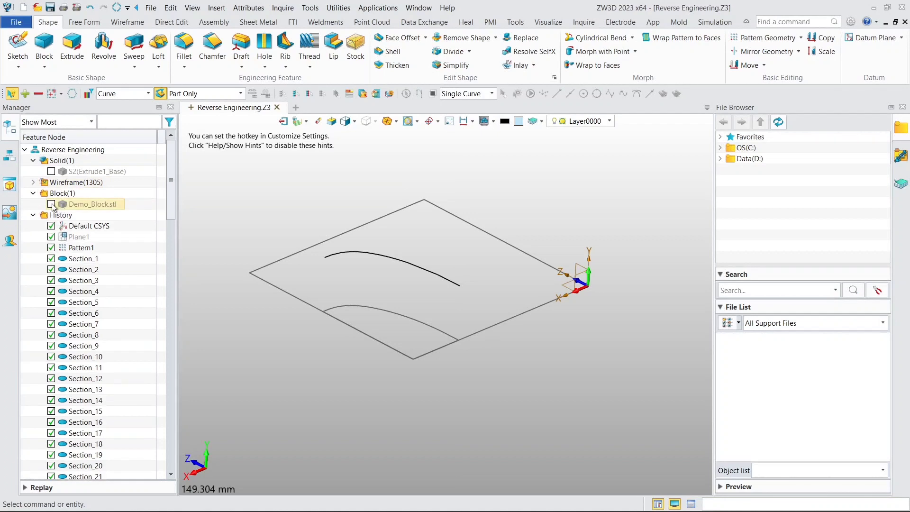
left_click(51, 203)
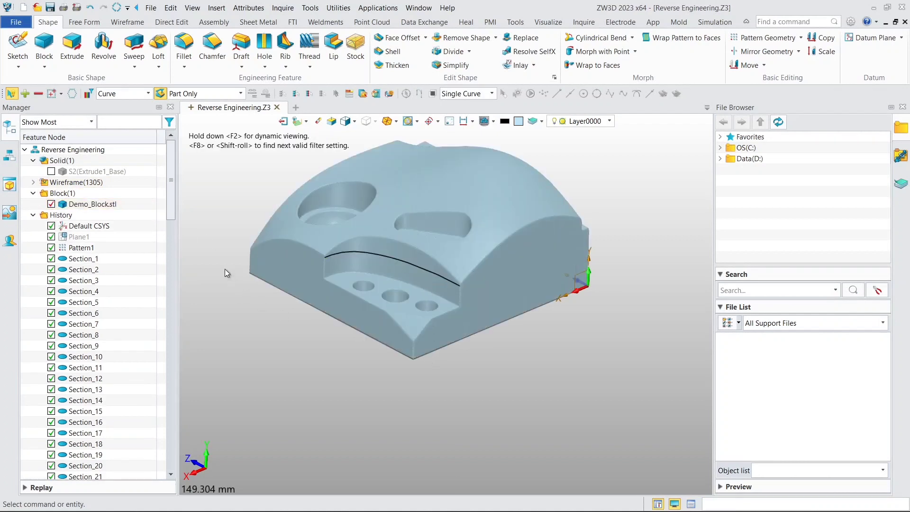
Start an extrusion of the corner pocket profile Sketch2 and reverse its direction so it goes up through the block
left_click(72, 48)
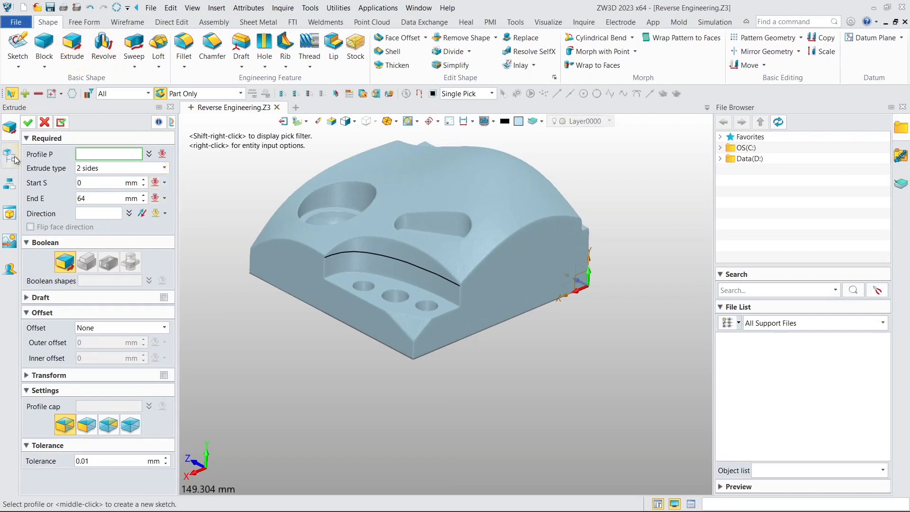
left_click(15, 159)
left_click_drag(167, 172, 170, 443)
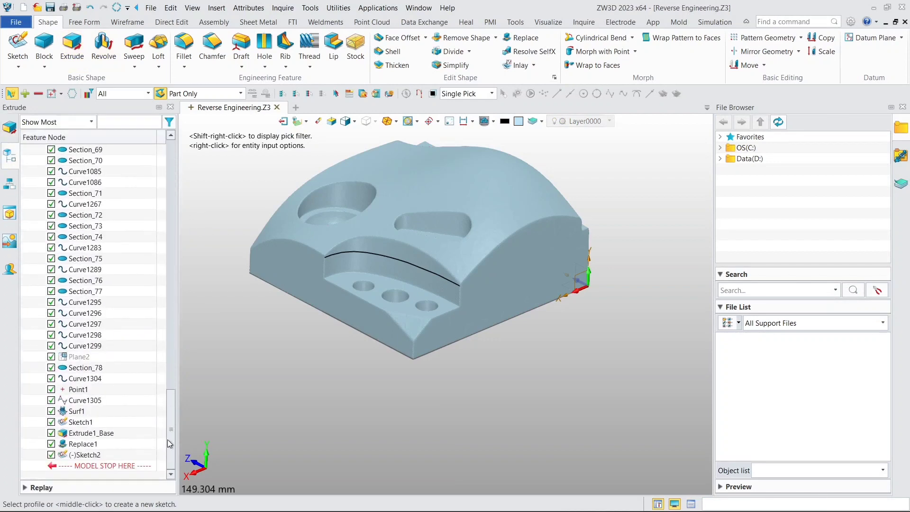
left_click(85, 455)
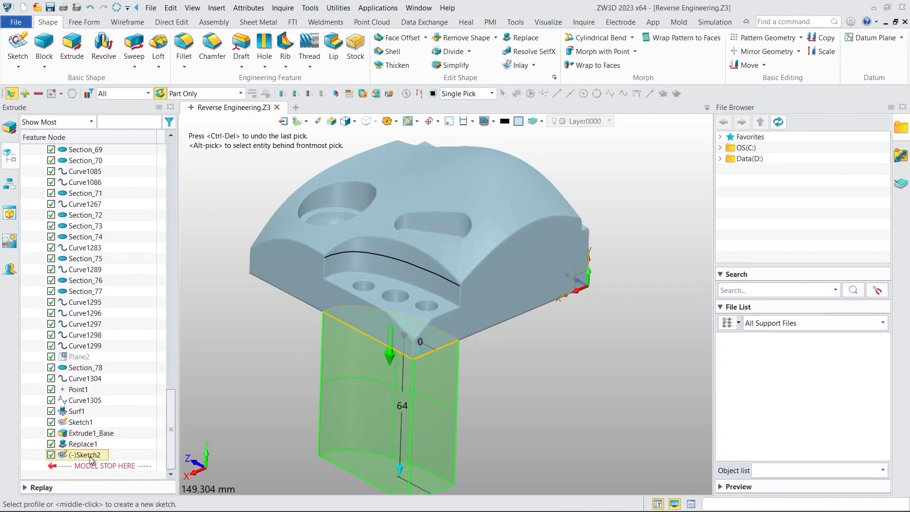
left_click(10, 124)
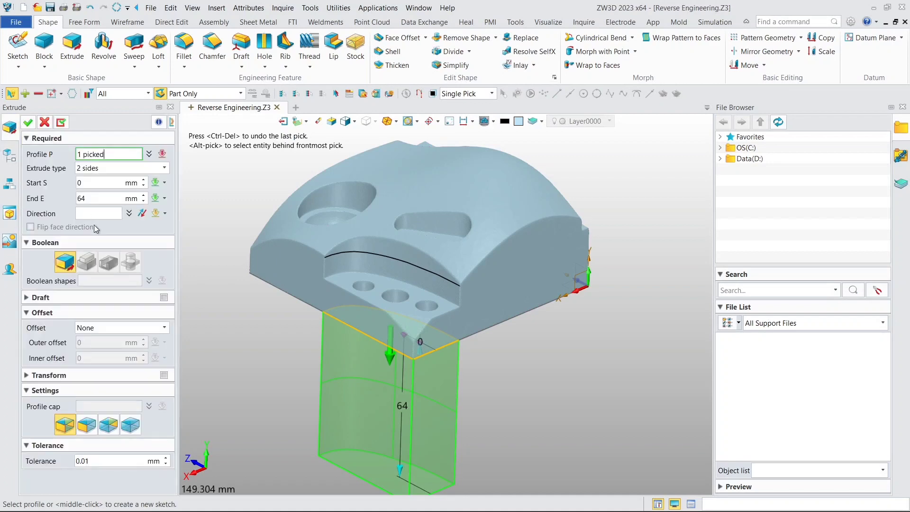
left_click(389, 363)
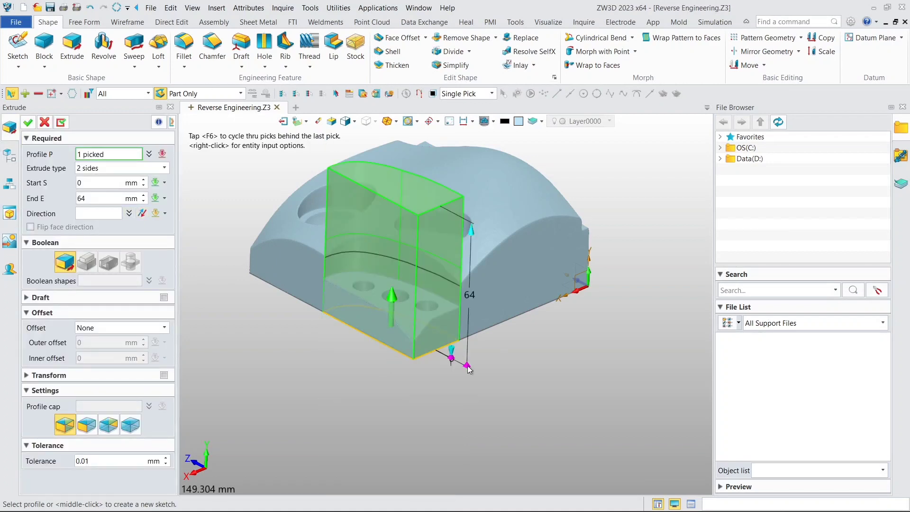
Set the extrusion's start with To Point, picking a mesh vertex on the pocket floor in wireframe display
left_click(103, 187)
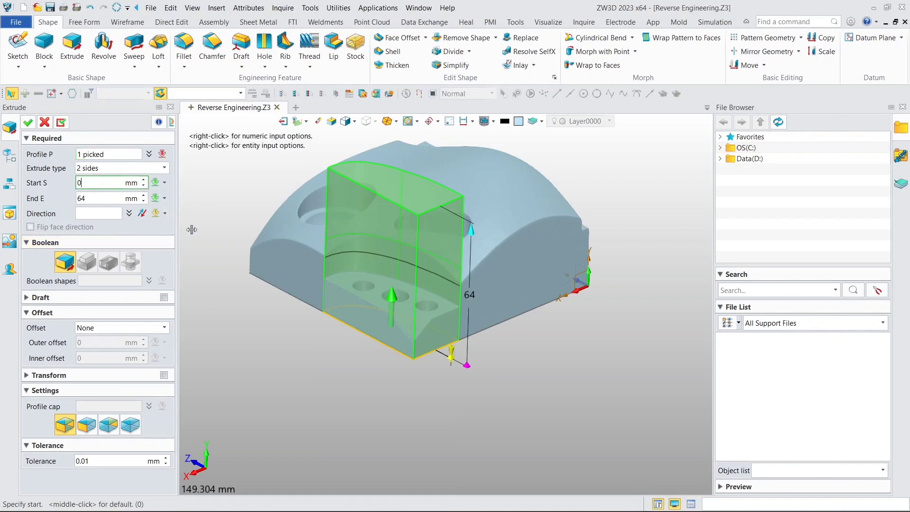
left_click_drag(453, 336, 470, 321)
right_click(537, 353)
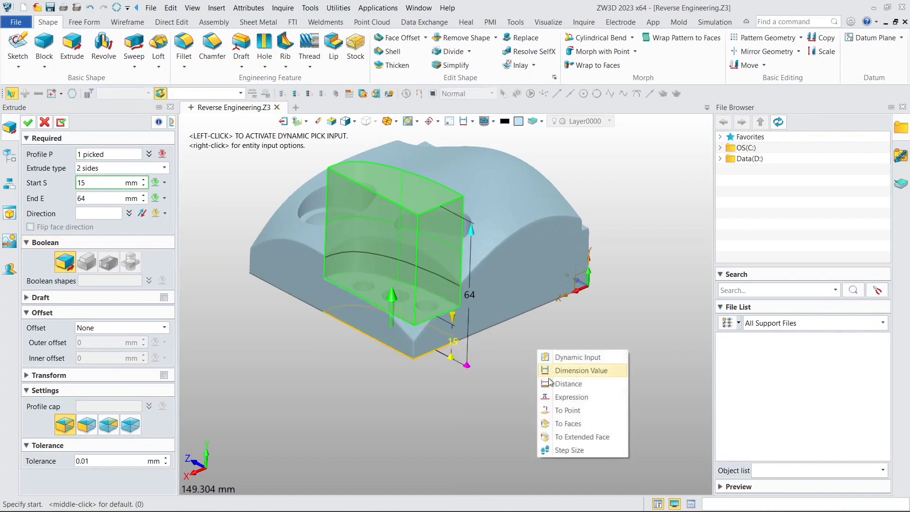
left_click(564, 409)
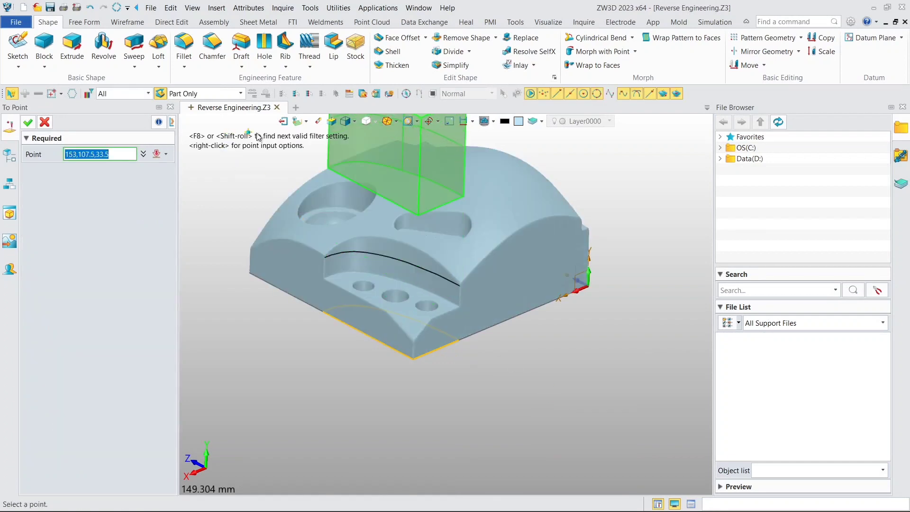
left_click(353, 122)
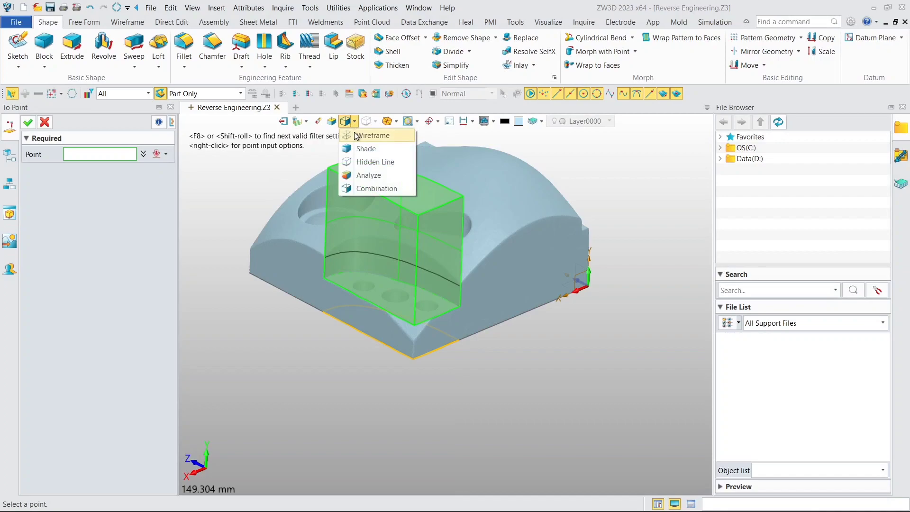
left_click(356, 136)
scroll(360, 276, "up", 3)
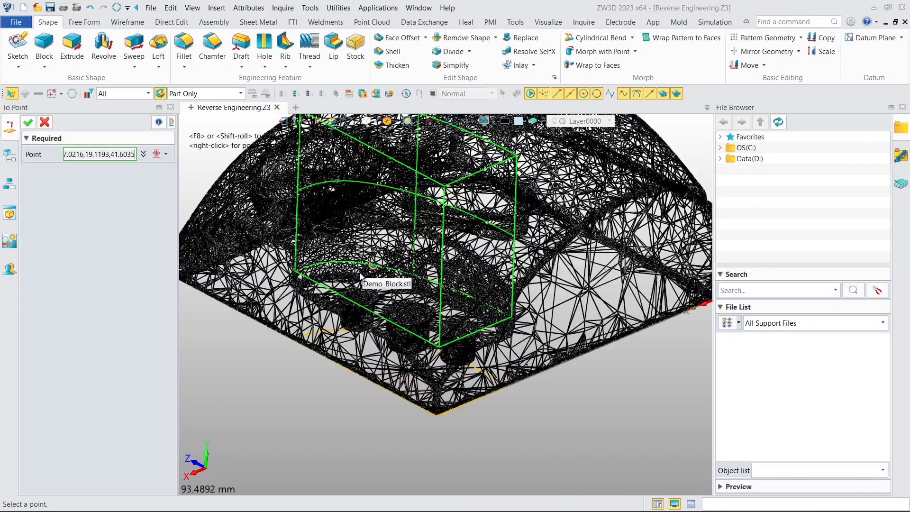
left_click(353, 284)
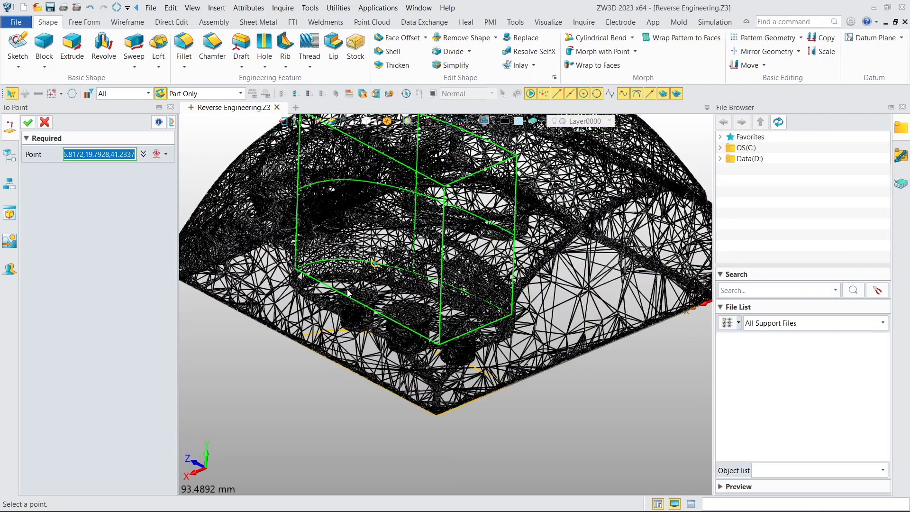
right_click_drag(347, 288, 345, 297)
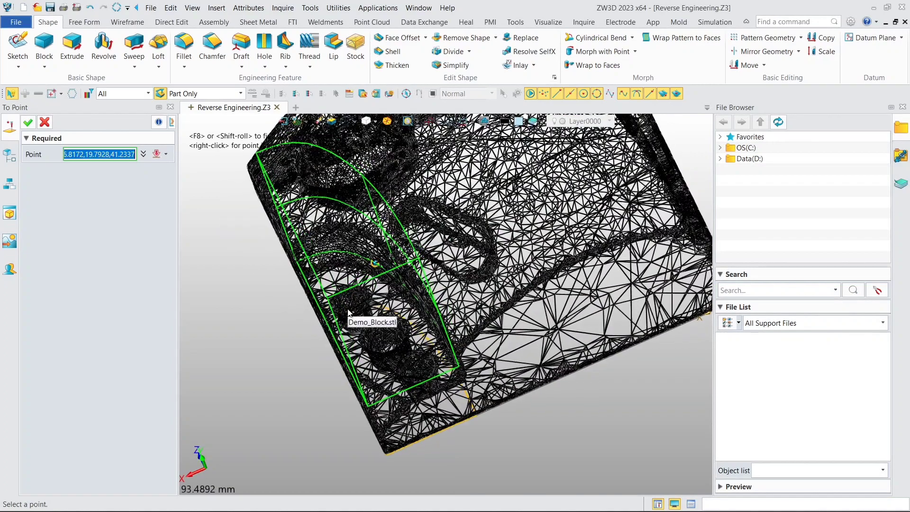
scroll(325, 294, "up", 6)
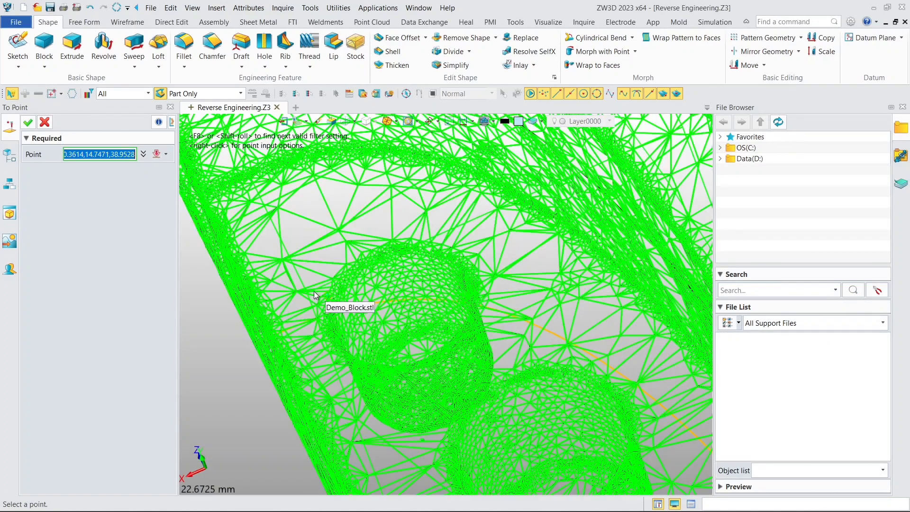
left_click(335, 234)
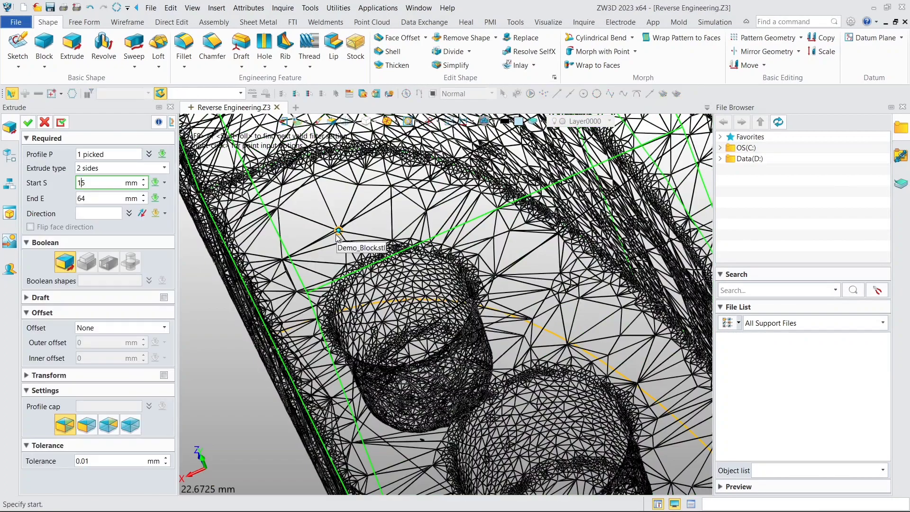
Create the pocket extrusion as a separate base body, starting at 14.83105 mm and ending at 64 mm
scroll(337, 238, "down", 4)
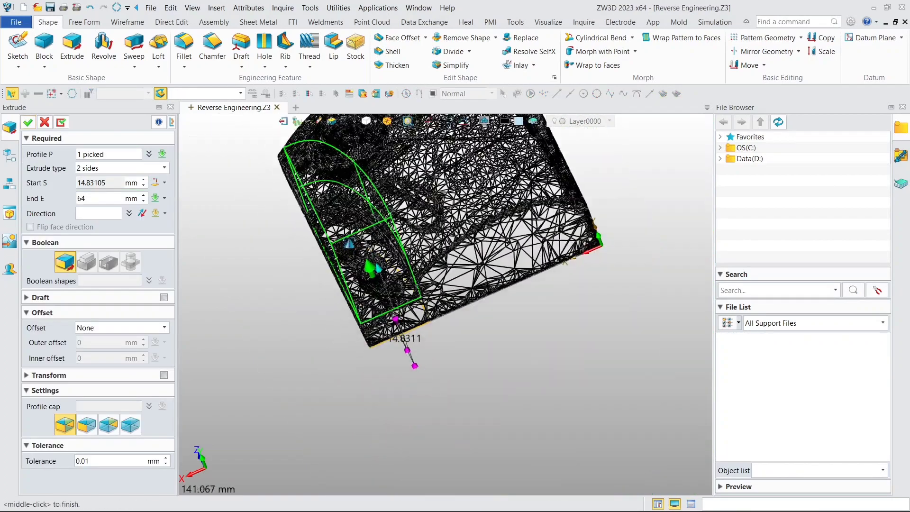
right_click_drag(349, 242, 383, 226)
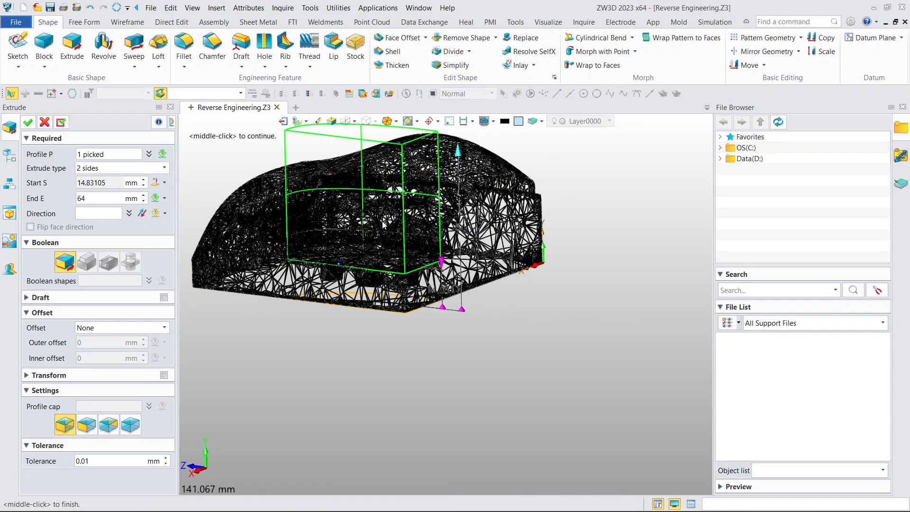
middle_click_drag(401, 237, 453, 258)
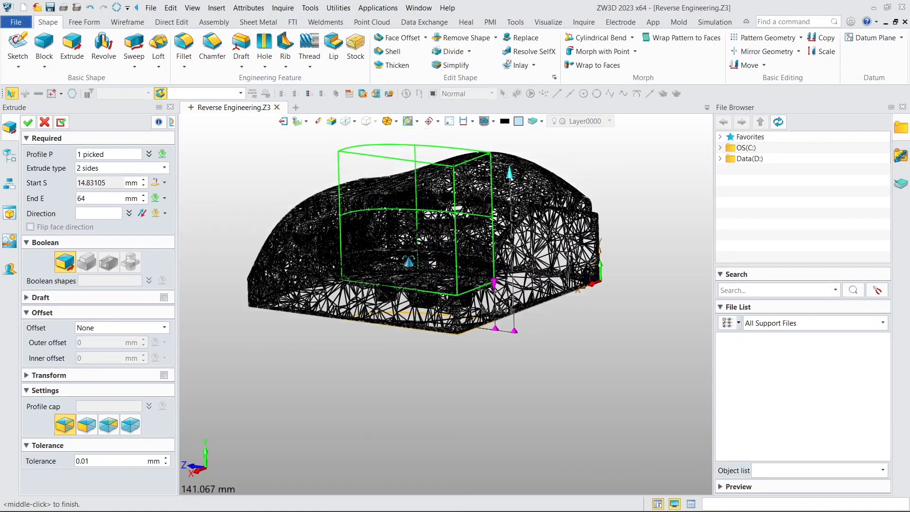
right_click_drag(408, 260, 398, 260)
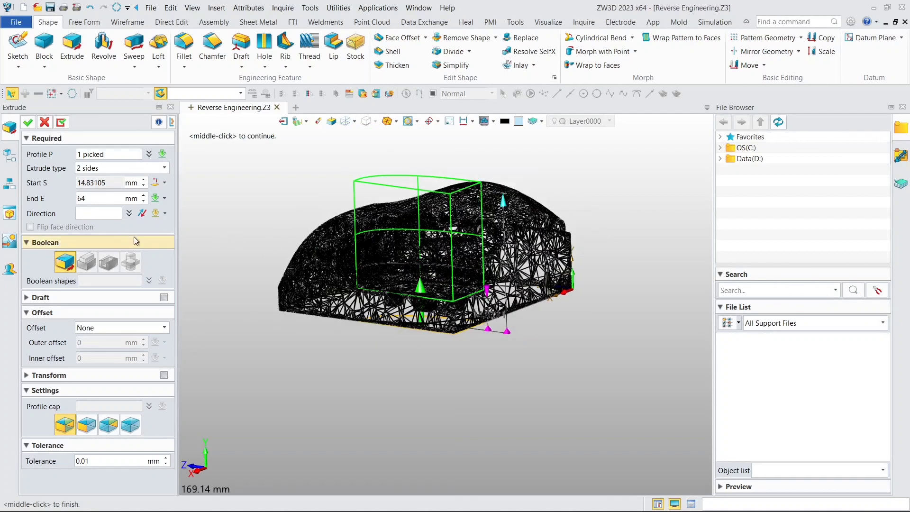
left_click(27, 123)
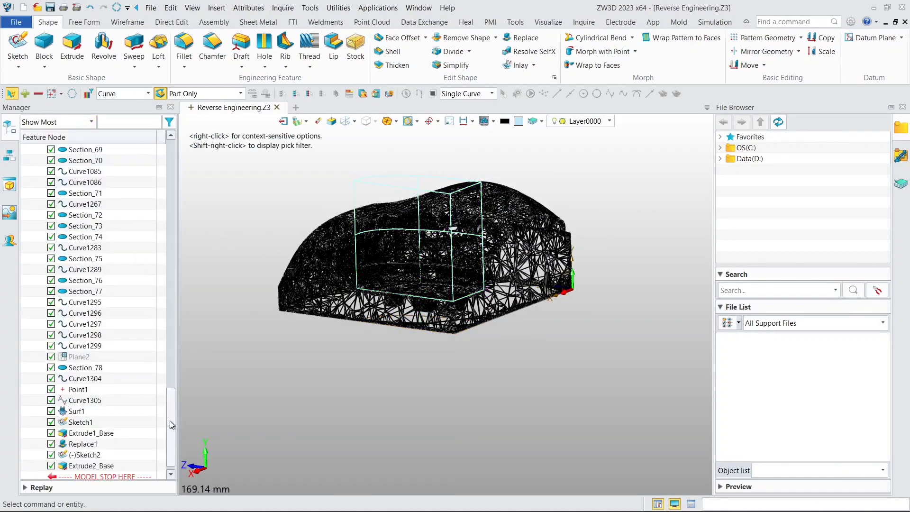
Switch the model display from wireframe back to shaded
left_click(357, 122)
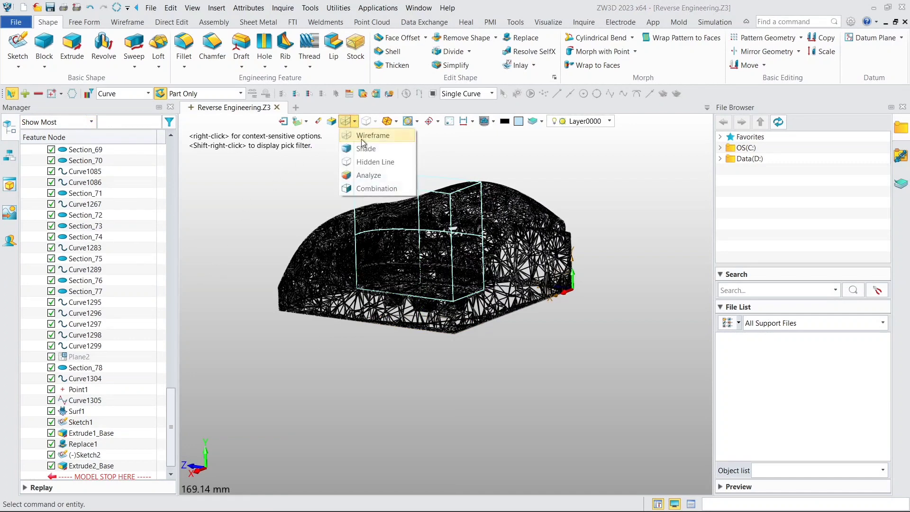
left_click(359, 150)
right_click_drag(320, 233, 325, 235)
Show the Extrude1_Base solid and hide the Demo_Block.stl mesh
left_click_drag(171, 407, 176, 162)
left_click(52, 160)
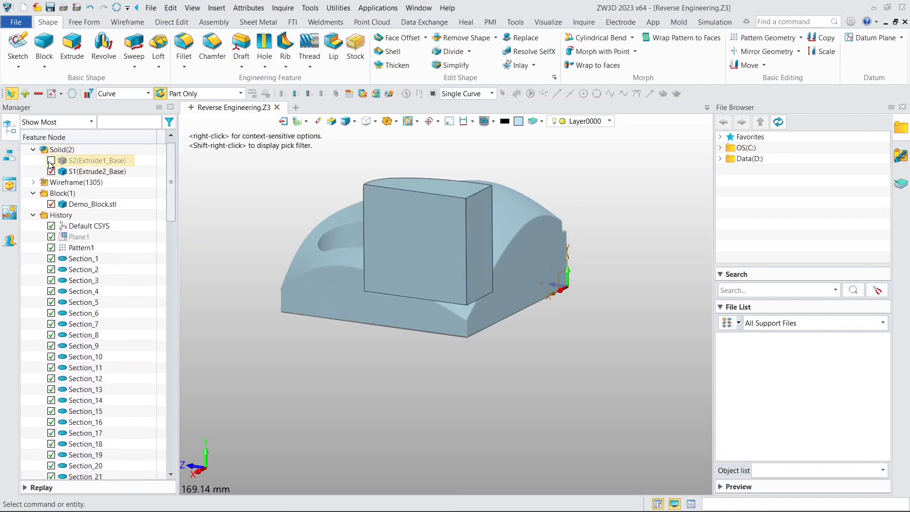
left_click(51, 161)
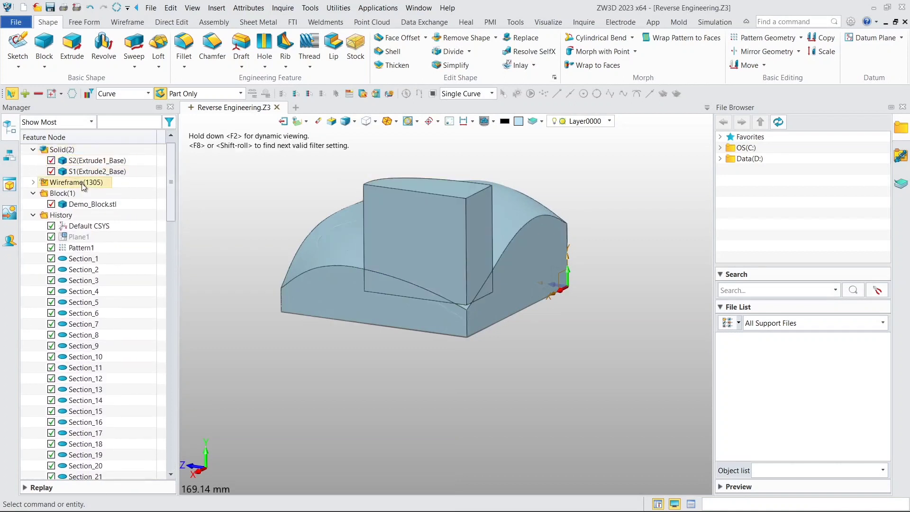
left_click(51, 204)
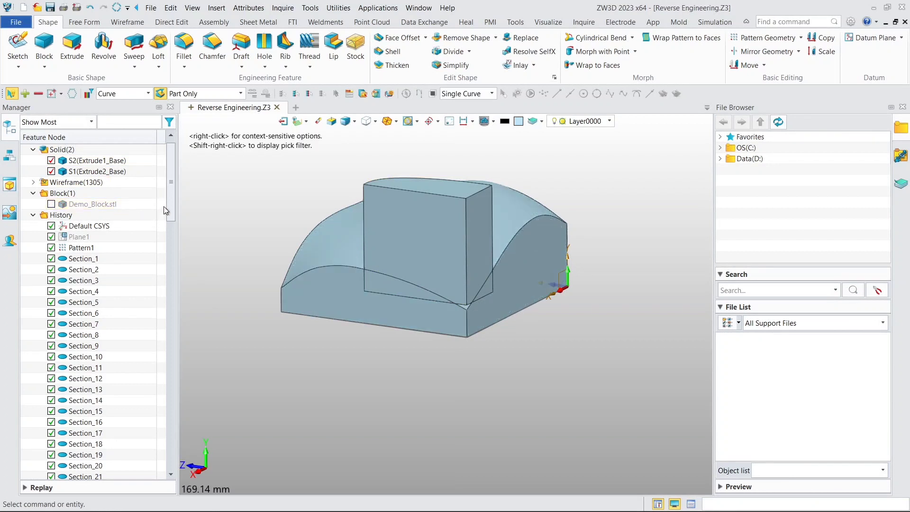
Redefine the Extrude2_Base feature with a Remove boolean so it cuts the corner pocket out of the block
left_click_drag(169, 203, 151, 457)
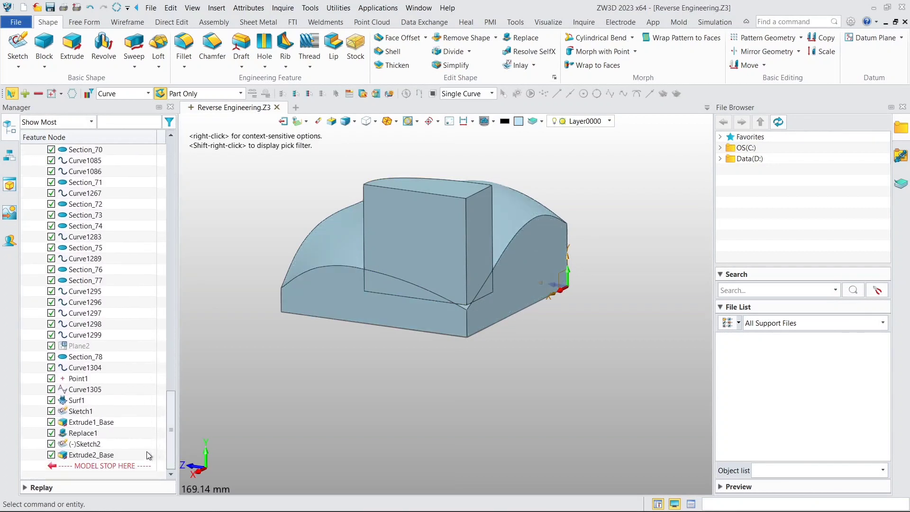
double_click(95, 457)
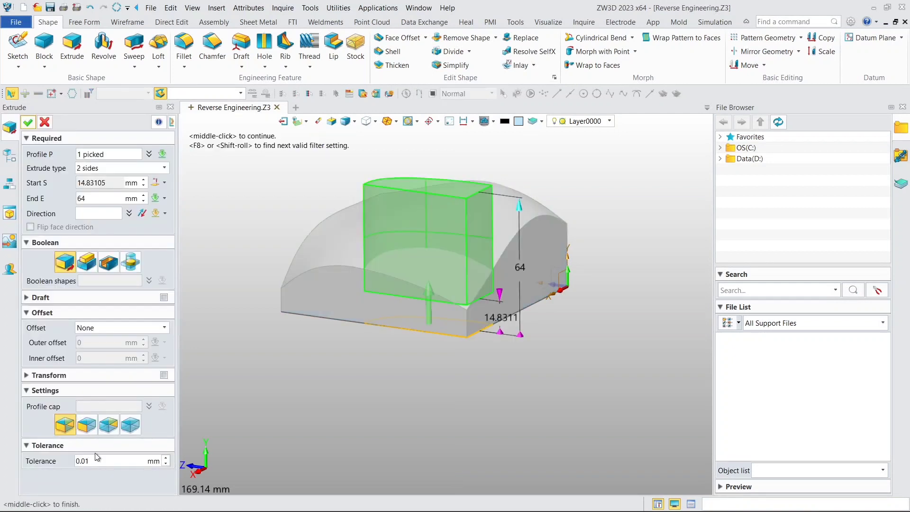
left_click(114, 268)
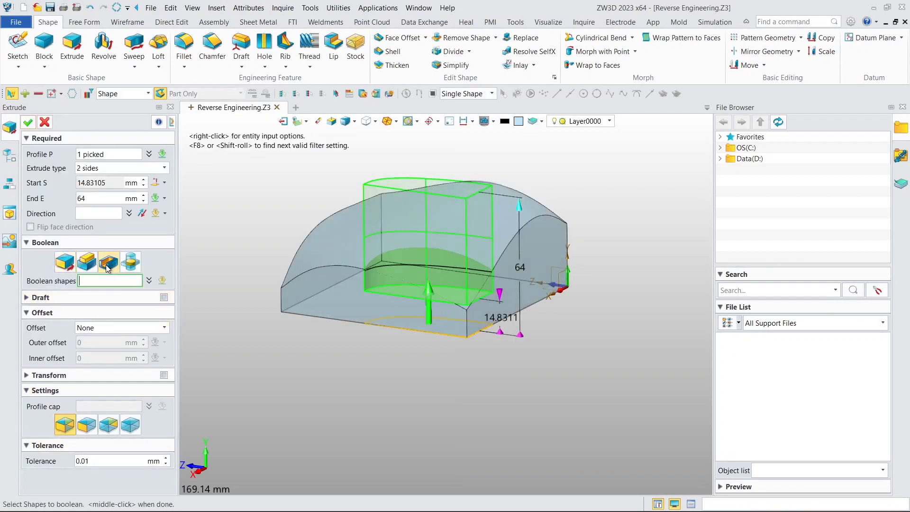
left_click(28, 125)
middle_click_drag(451, 243, 408, 264)
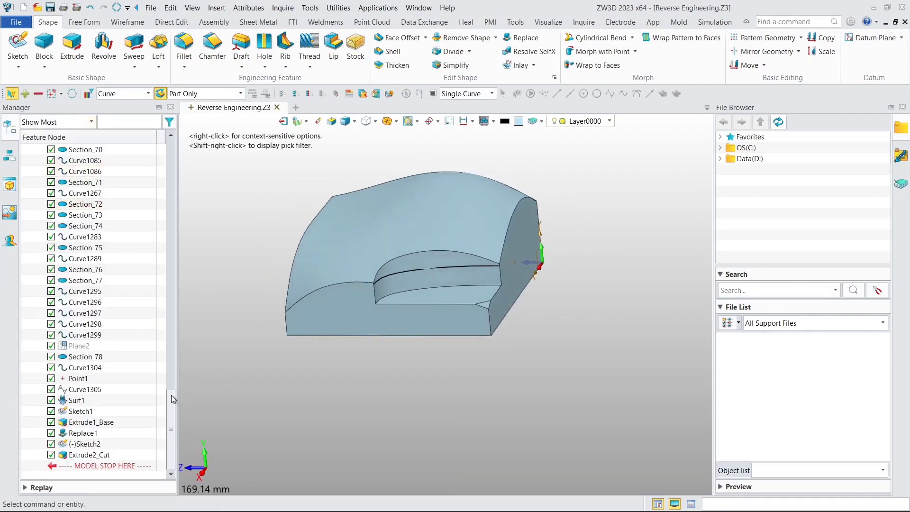
Hide the Extrude1_Base solid and unblank all wireframe section curves
left_click_drag(172, 410, 171, 163)
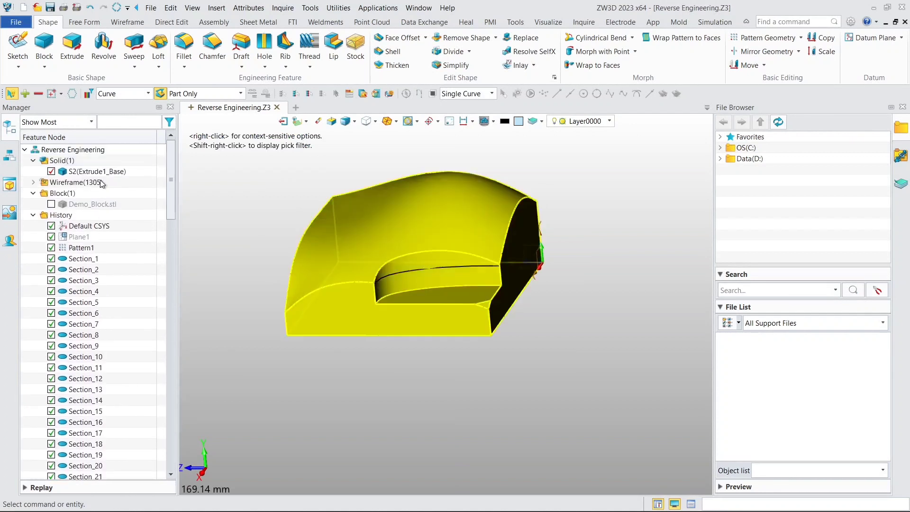
left_click(51, 171)
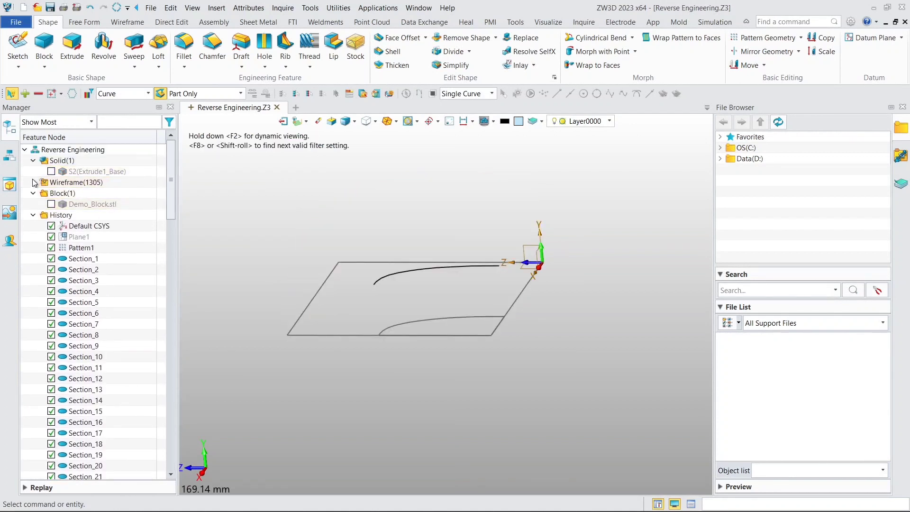
left_click(34, 182)
right_click(55, 182)
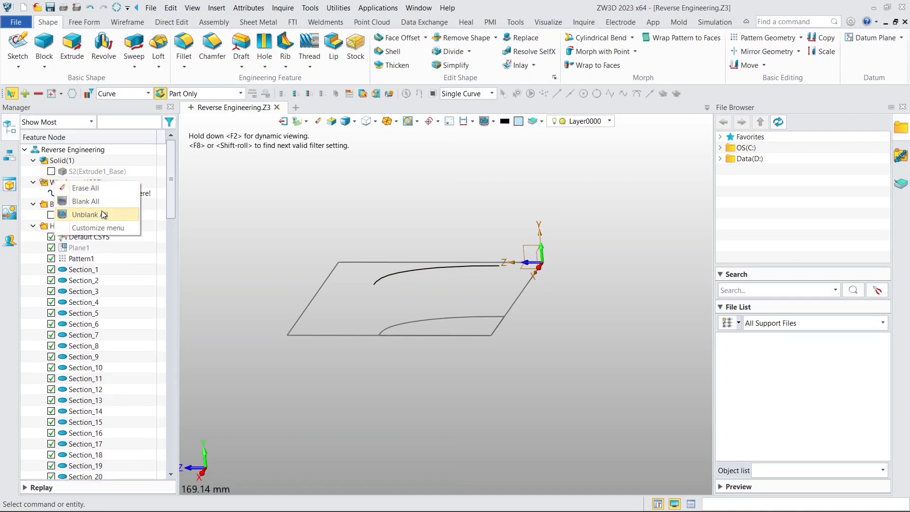
left_click(92, 214)
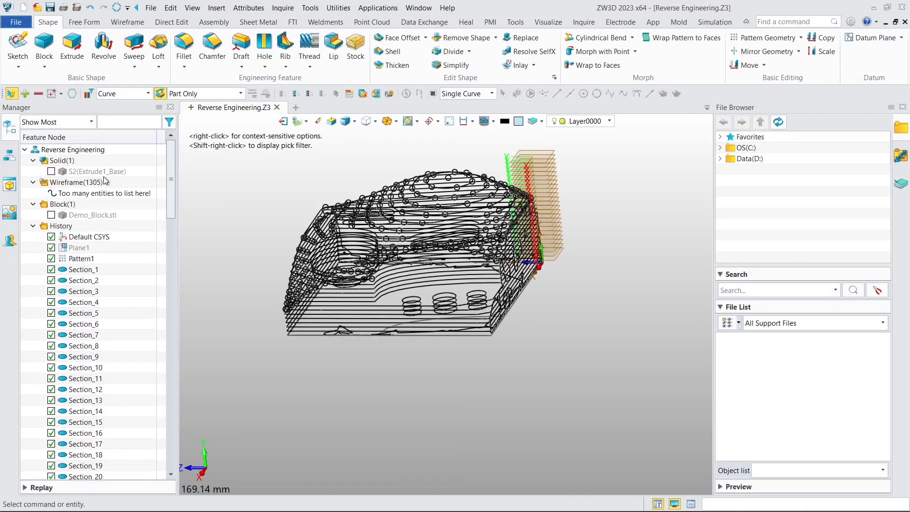
right_click_drag(397, 174, 384, 237)
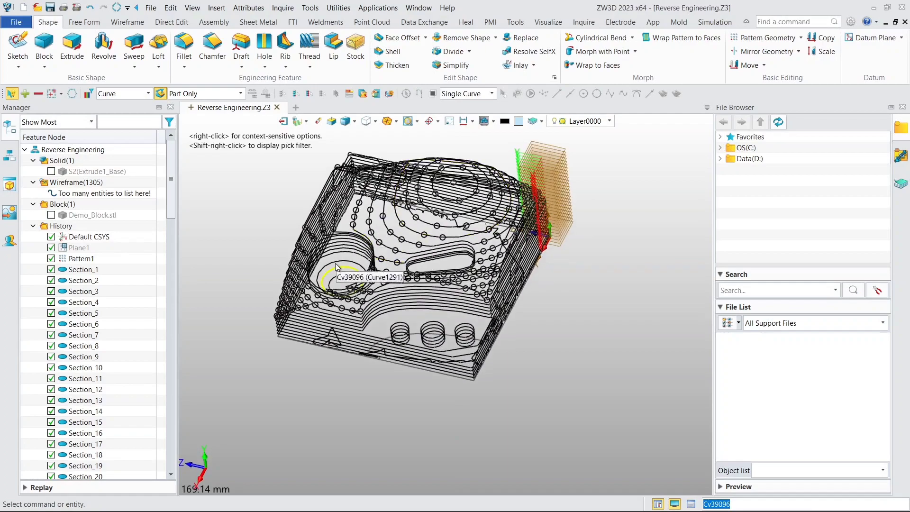
Show only the innermost section curve of the elongated slot pocket and keep that display status
scroll(333, 274, "up", 2)
scroll(452, 229, "down", 2)
scroll(480, 254, "up", 2)
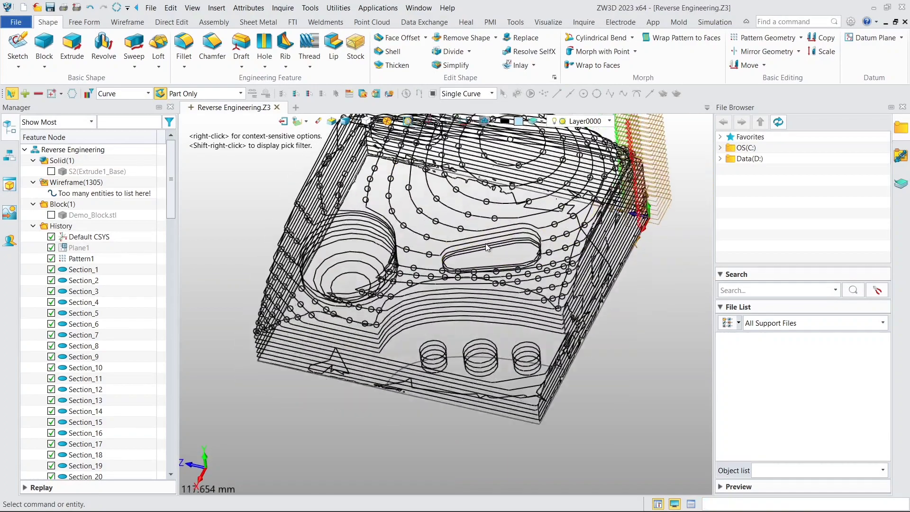
scroll(494, 257, "up", 2)
scroll(425, 227, "up", 3)
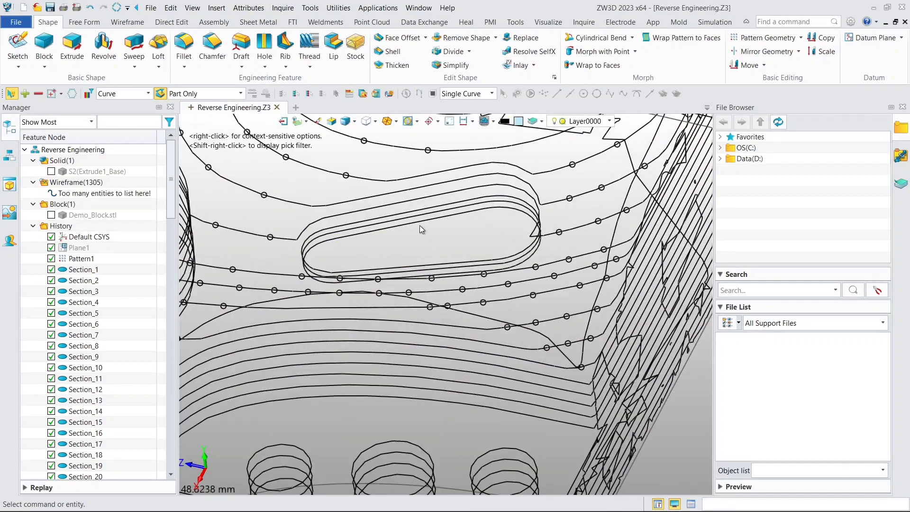
left_click(351, 240)
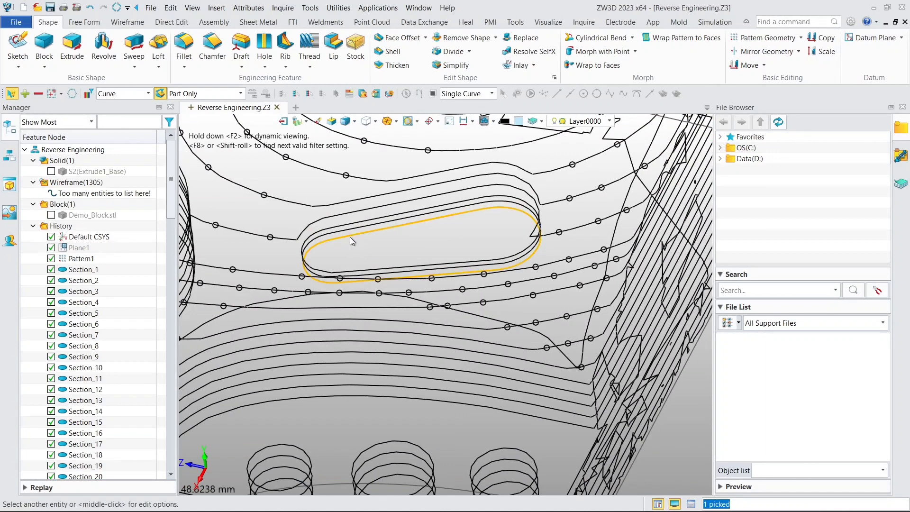
right_click(350, 237)
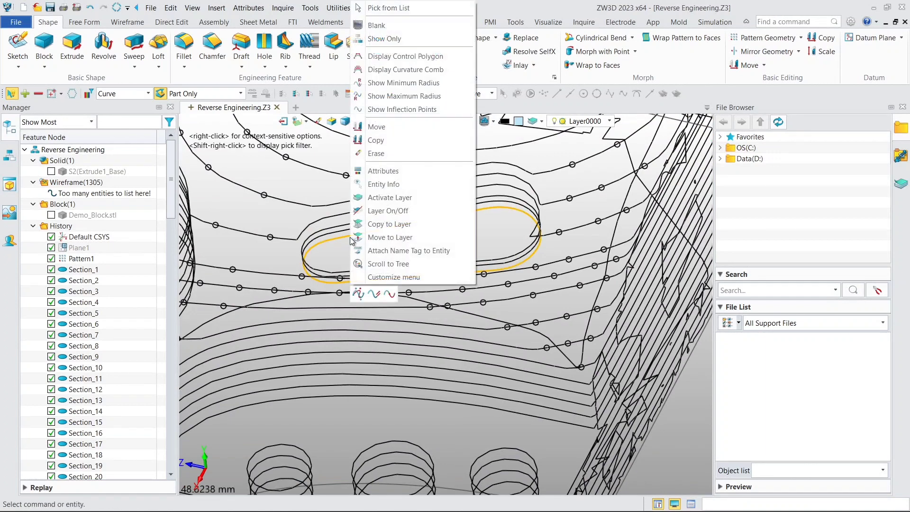
left_click(379, 39)
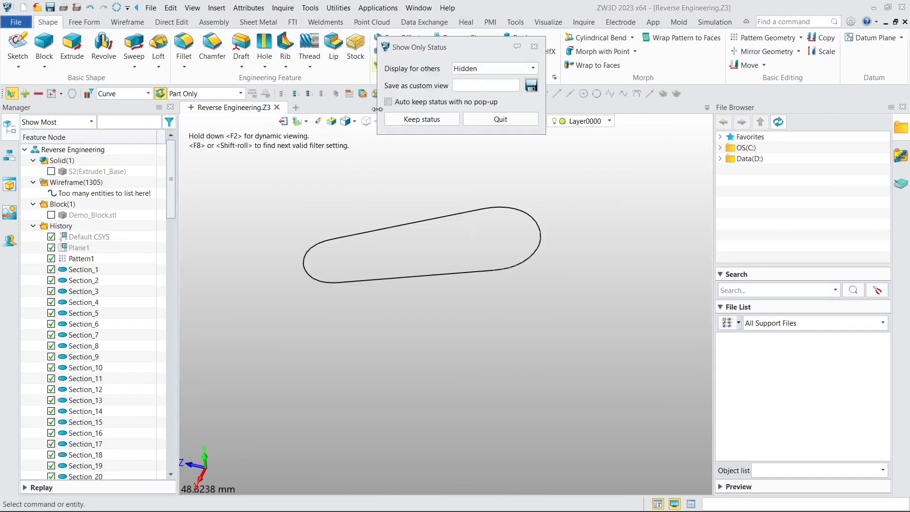
left_click(411, 119)
Unblank the Default CSYS datum so its planes are available beside the isolated slot curve
scroll(154, 240, "down", 1)
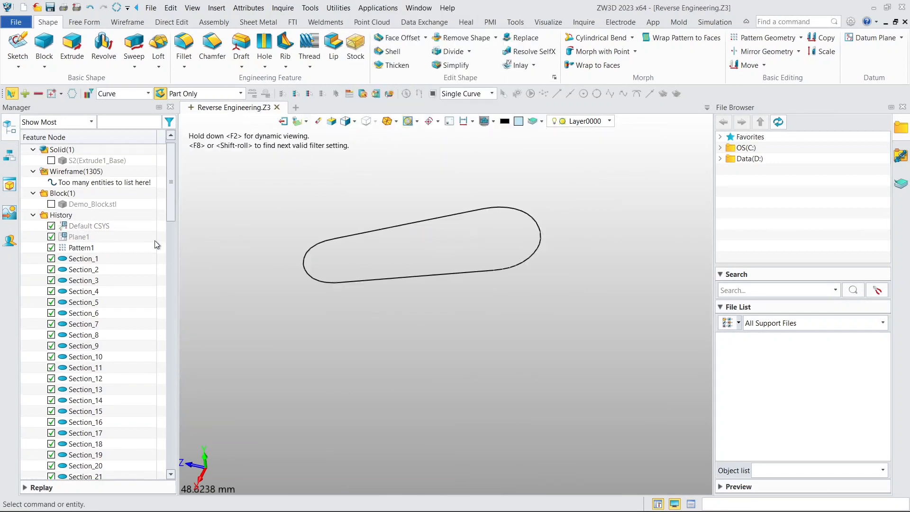
right_click(95, 223)
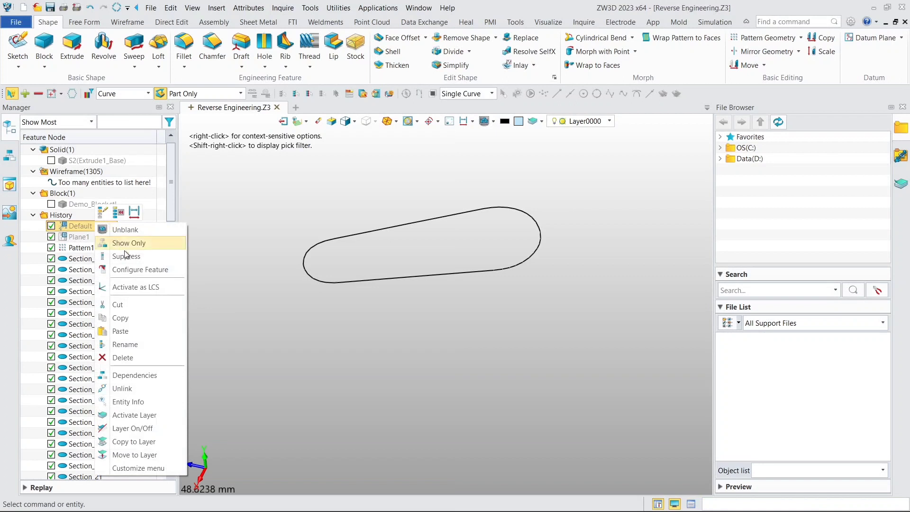
left_click(119, 231)
Create a new sketch on the Default CSYS XZ plane
left_click_drag(167, 205, 167, 458)
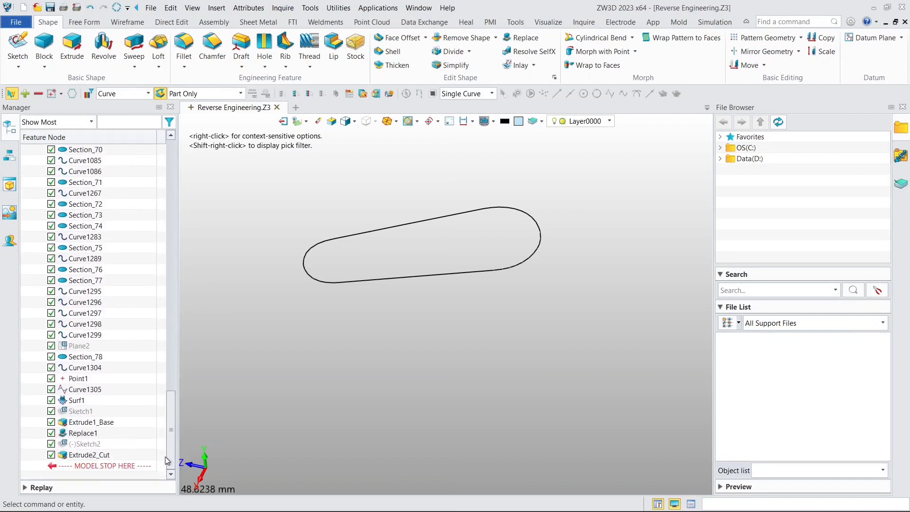
scroll(286, 306, "down", 5)
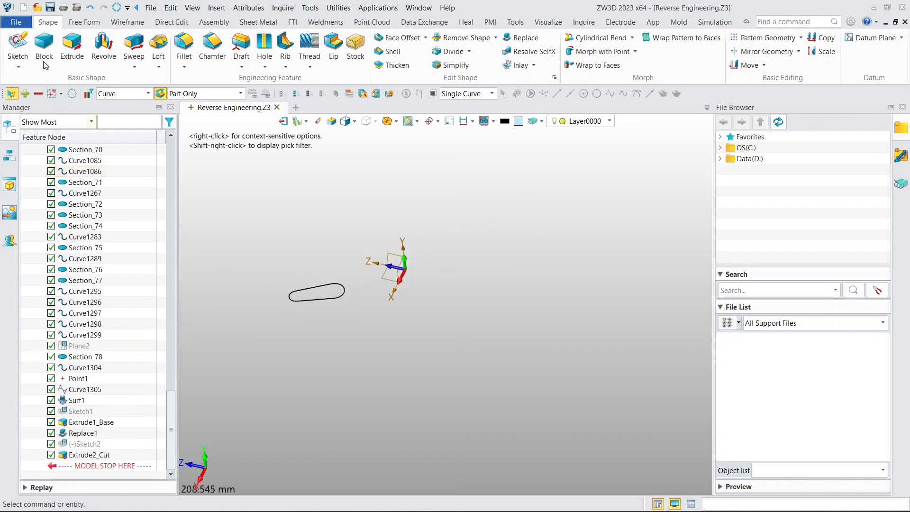
left_click(17, 42)
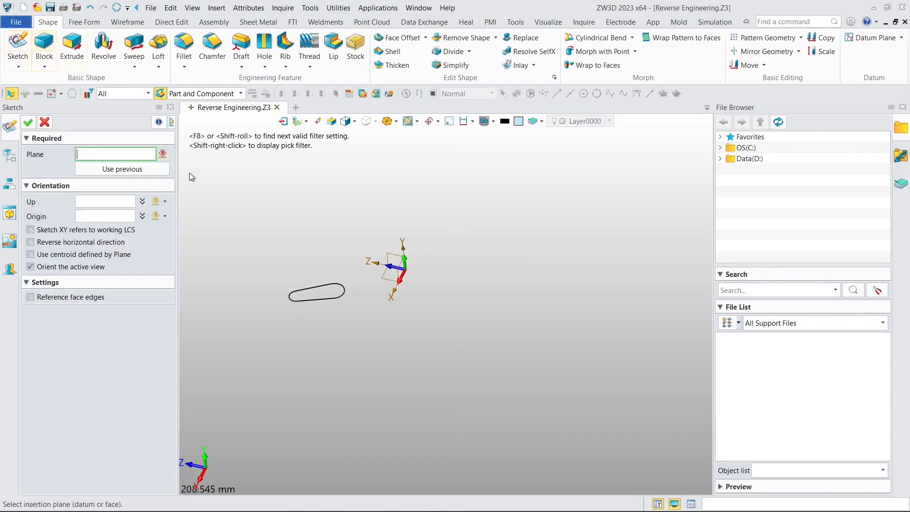
left_click(378, 277)
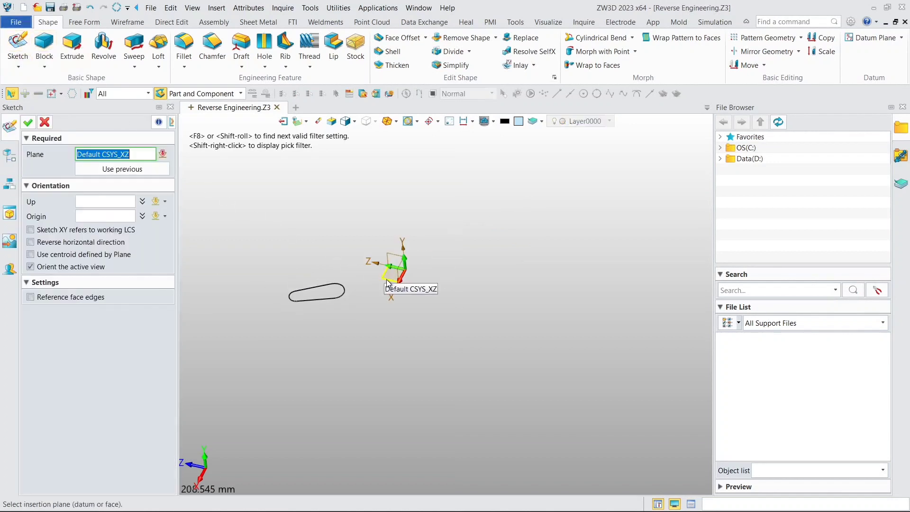
left_click(26, 122)
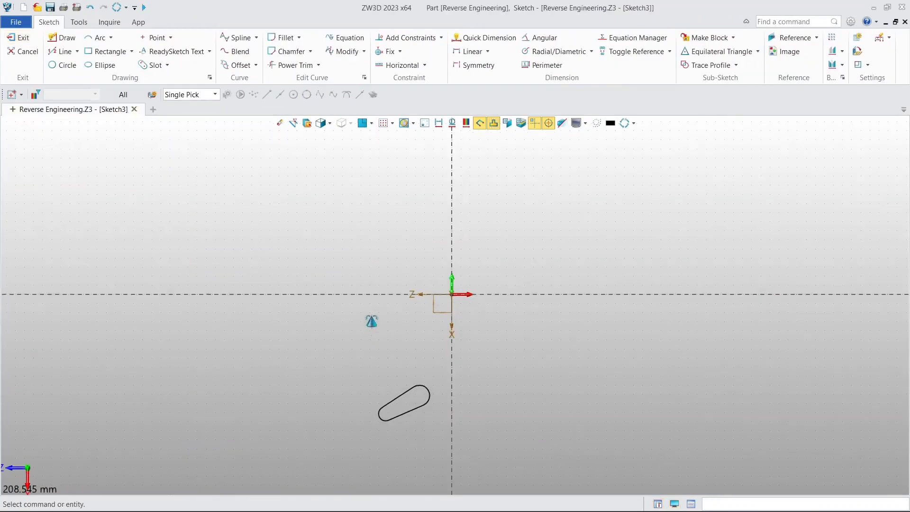
Draw a three-point circle about 7.91 mm in diameter through the arc at the slot curve's narrow end
scroll(378, 281, "up", 5)
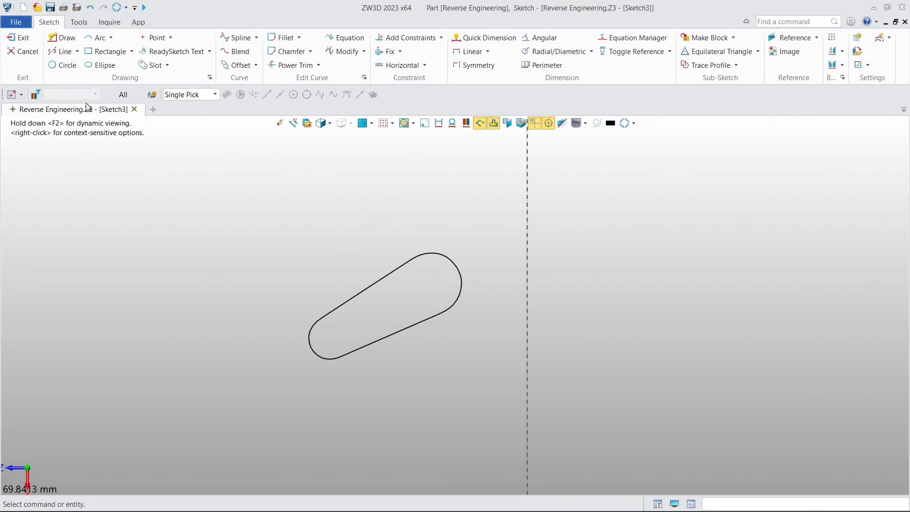
left_click(59, 70)
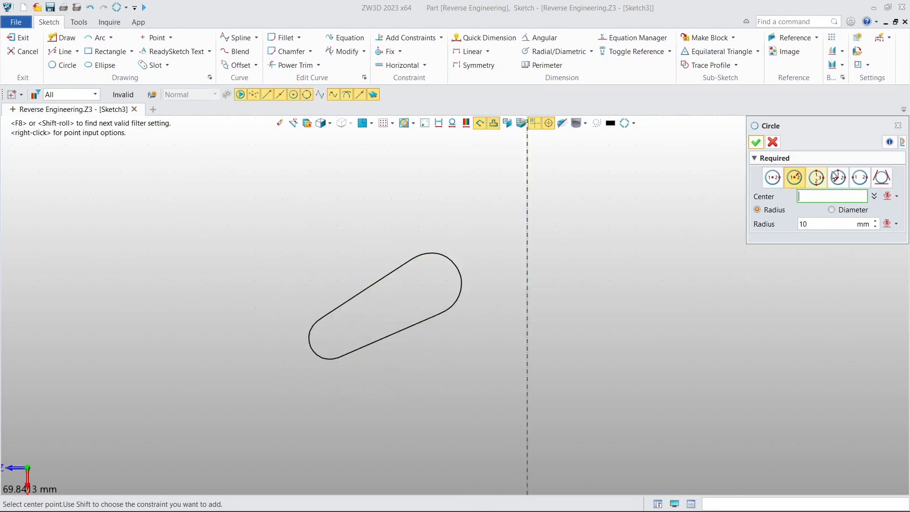
left_click(815, 178)
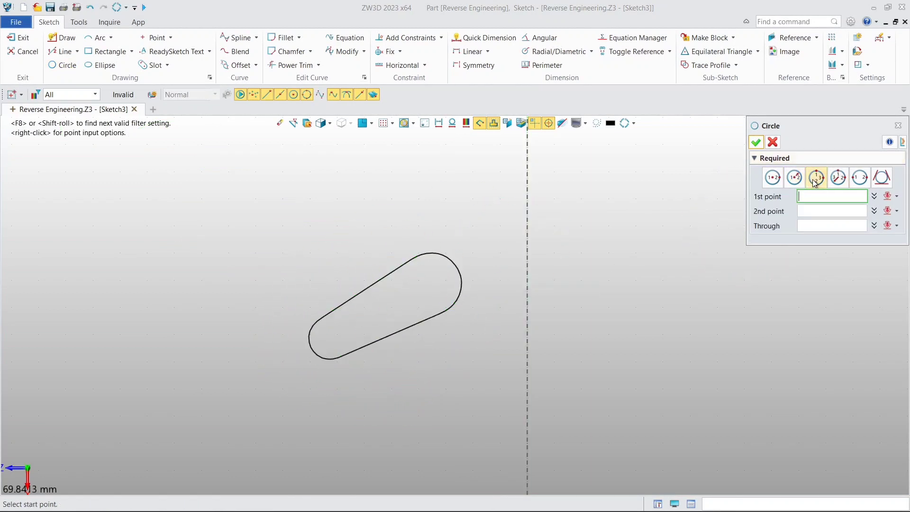
scroll(301, 372, "up", 3)
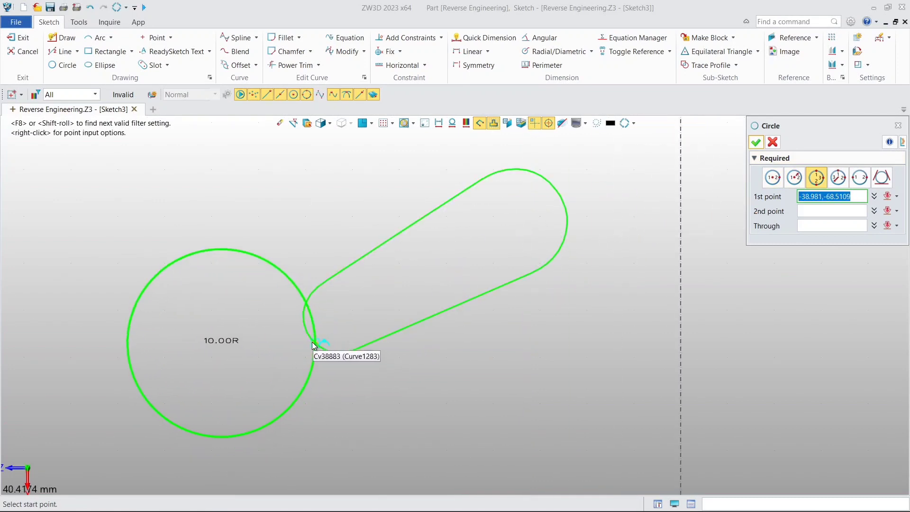
left_click(331, 351)
left_click(306, 330)
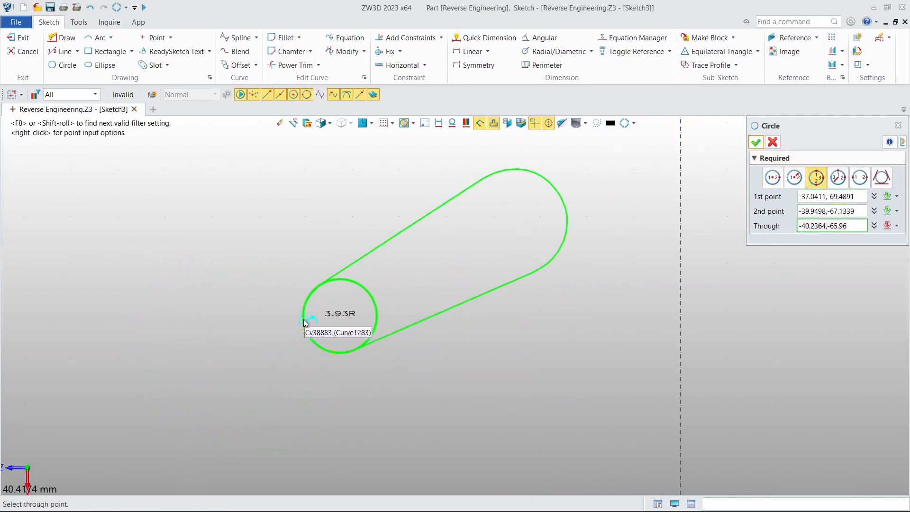
left_click(305, 319)
Draw a second three-point circle about 11.27 mm in diameter through the arc at the slot curve's wide end
middle_click_drag(387, 299, 258, 362)
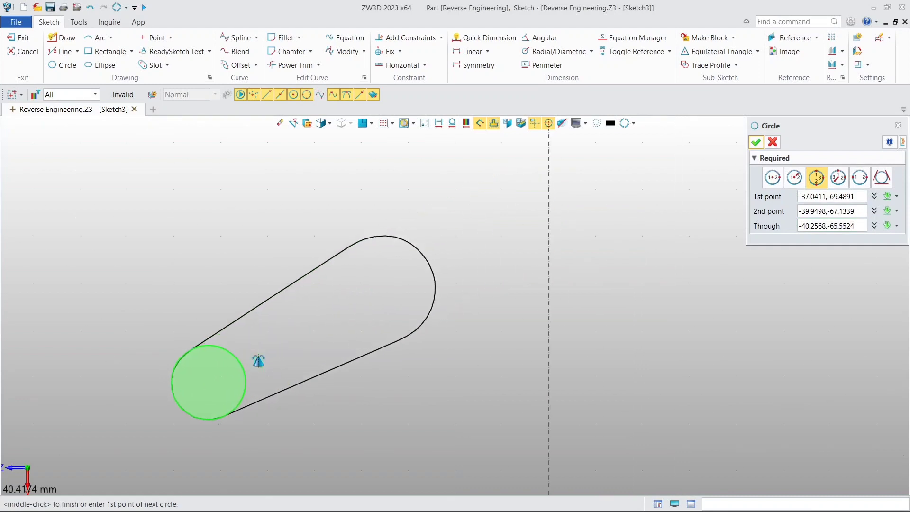
left_click(373, 237)
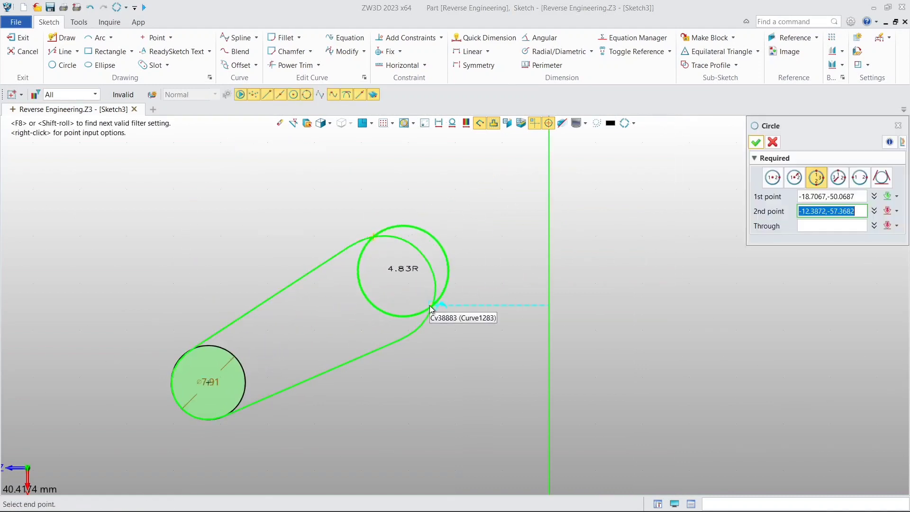
left_click(425, 322)
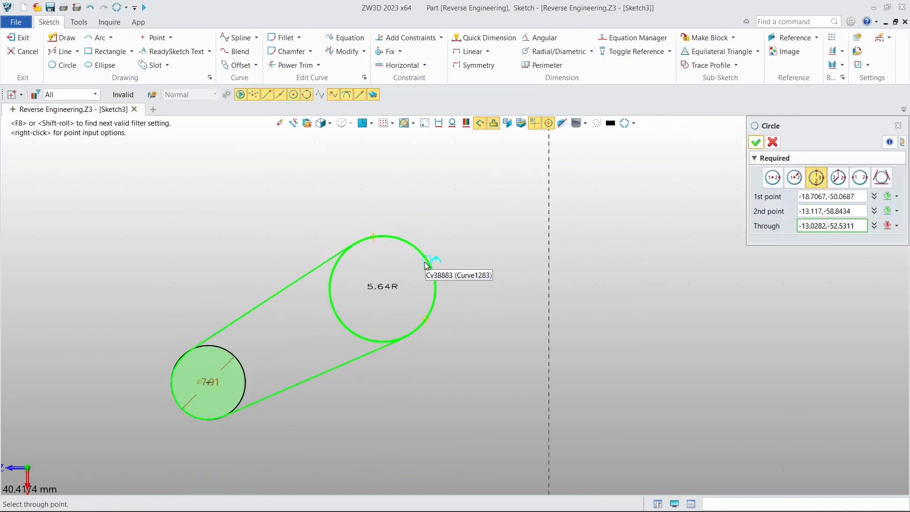
left_click(430, 268)
left_click(755, 143)
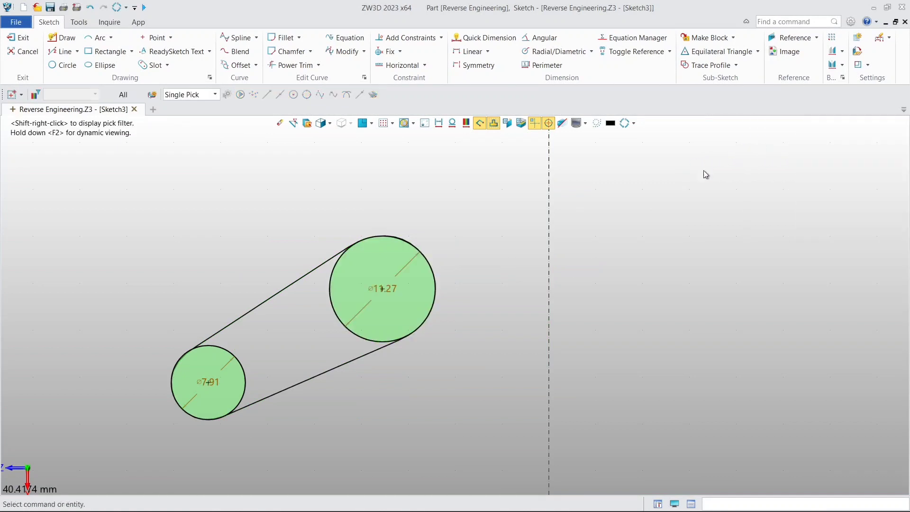
Draw a straight slot with a 10 mm radius from the small circle's center to the large circle's center
scroll(438, 250, "down", 2)
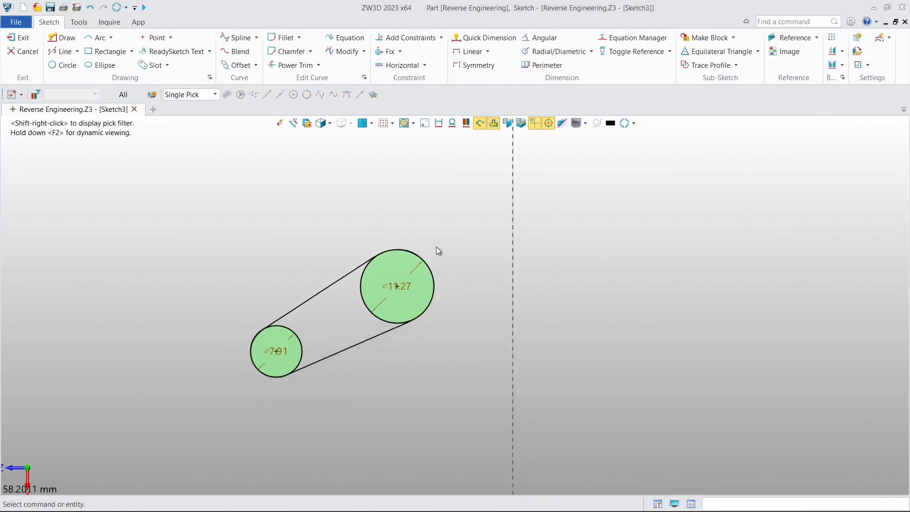
left_click(152, 65)
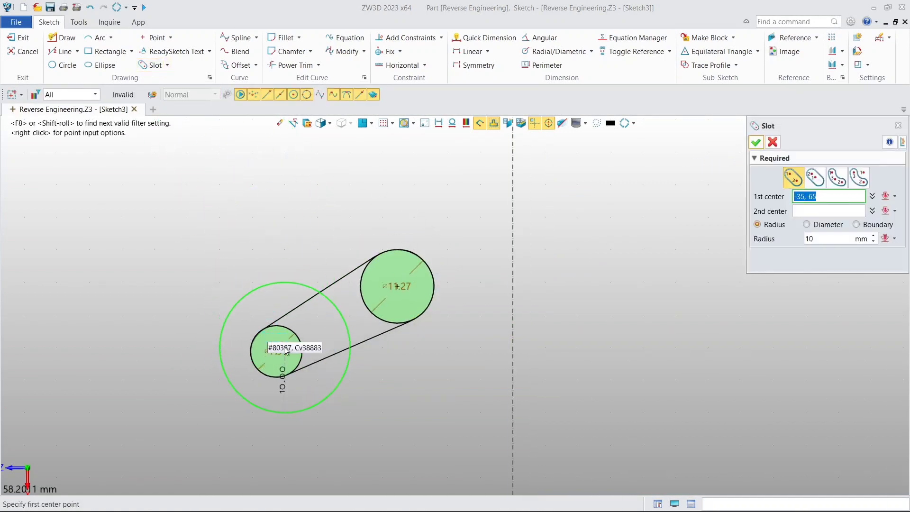
scroll(274, 351, "up", 2)
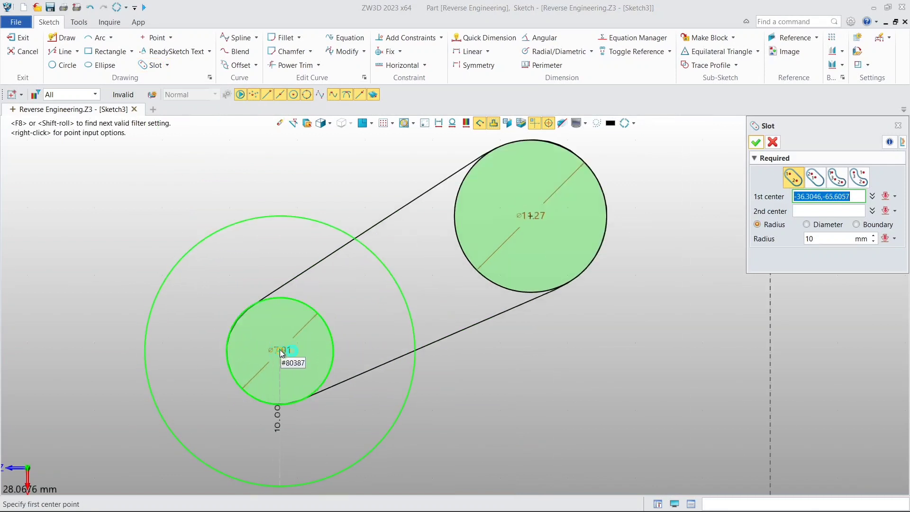
left_click(280, 348)
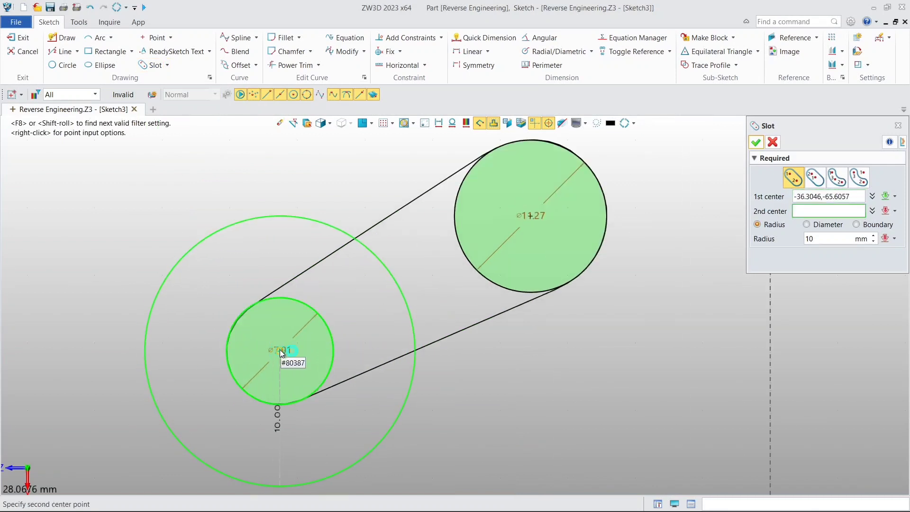
left_click(533, 215)
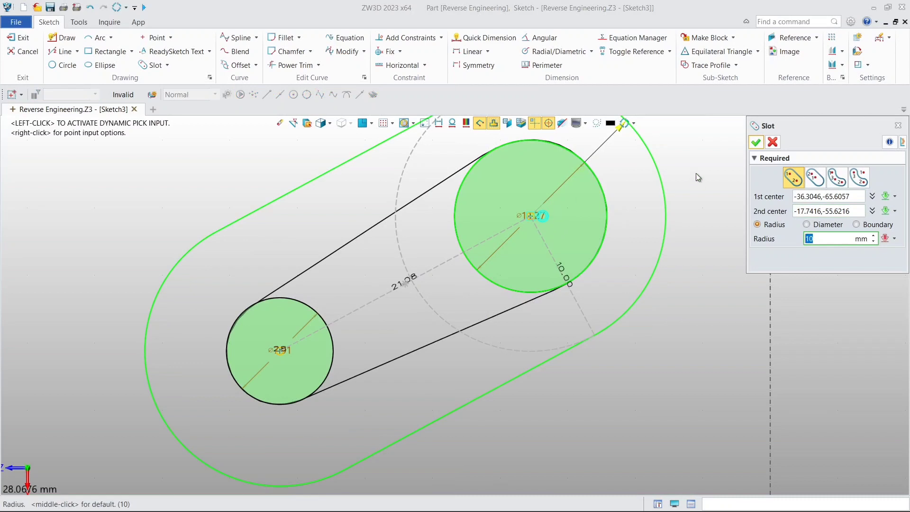
left_click(756, 142)
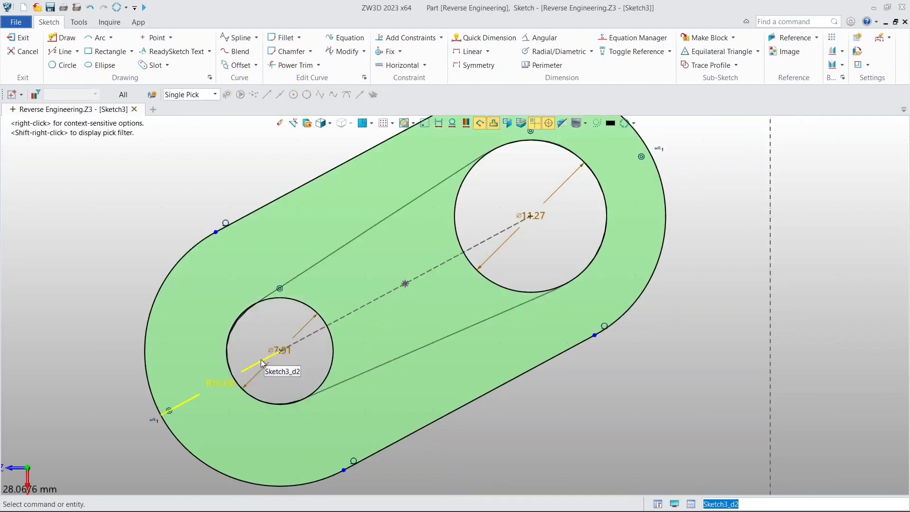
left_click(283, 371)
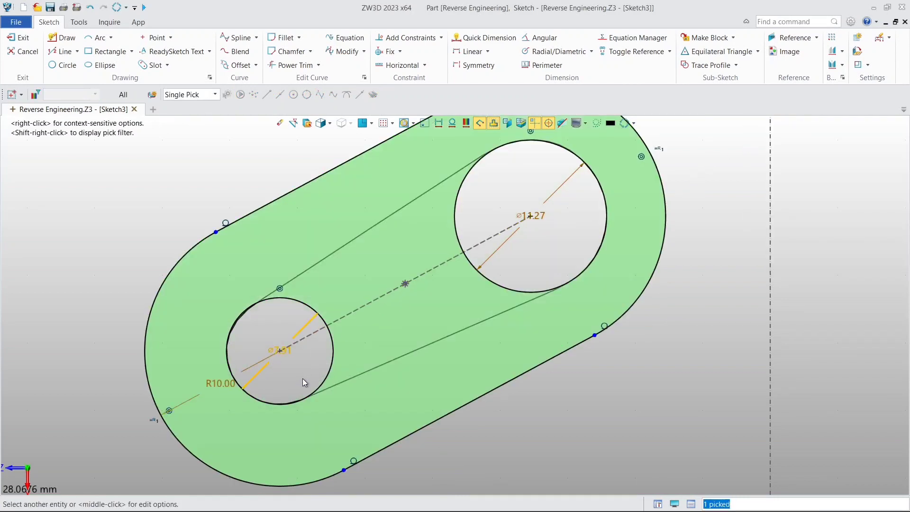
double_click(265, 368)
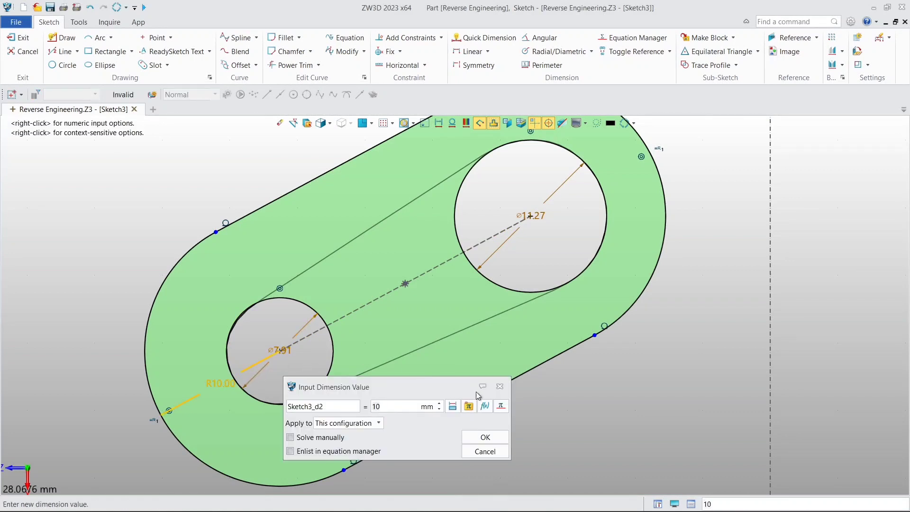
left_click(499, 386)
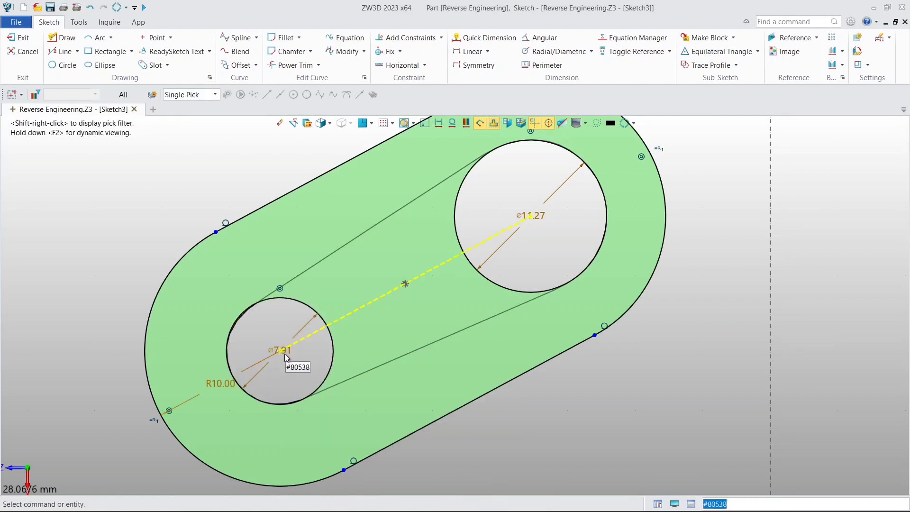
Copy the exact diameter value of the small circle and delete that circle from the sketch
double_click(274, 350)
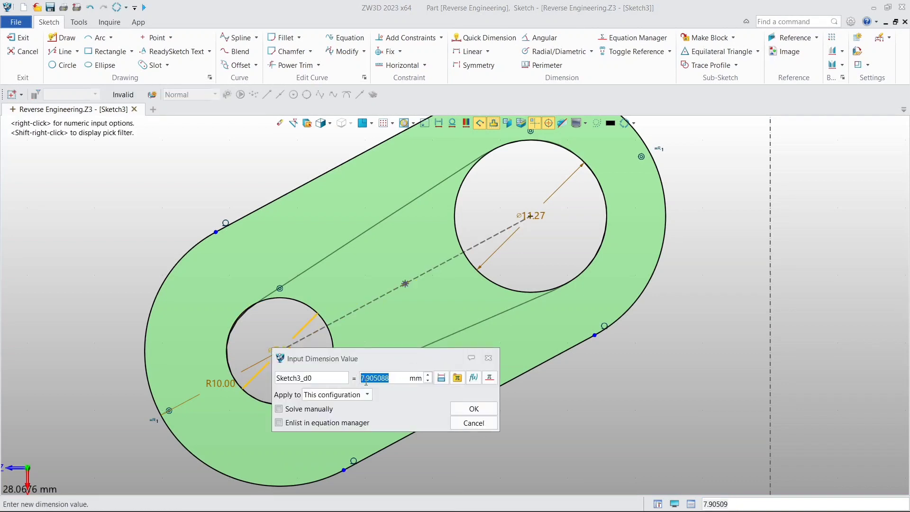
left_click(466, 408)
left_click(330, 382)
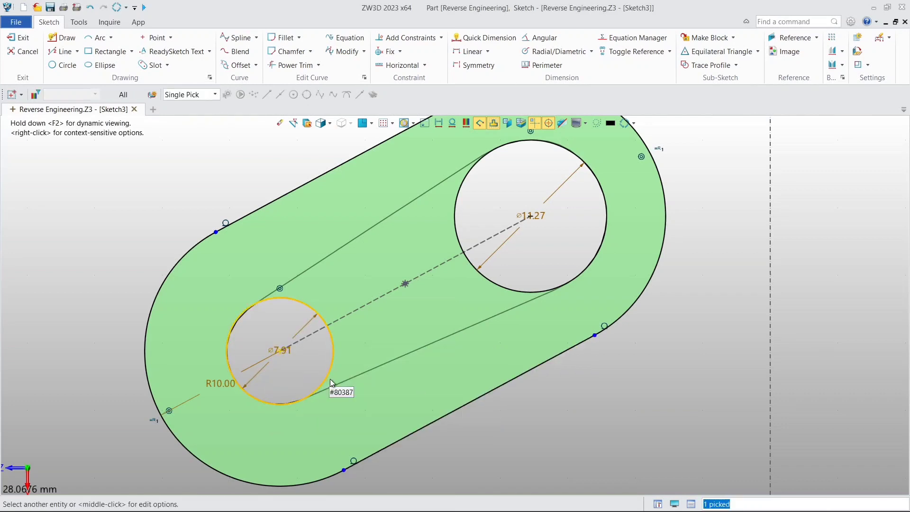
key("Delete")
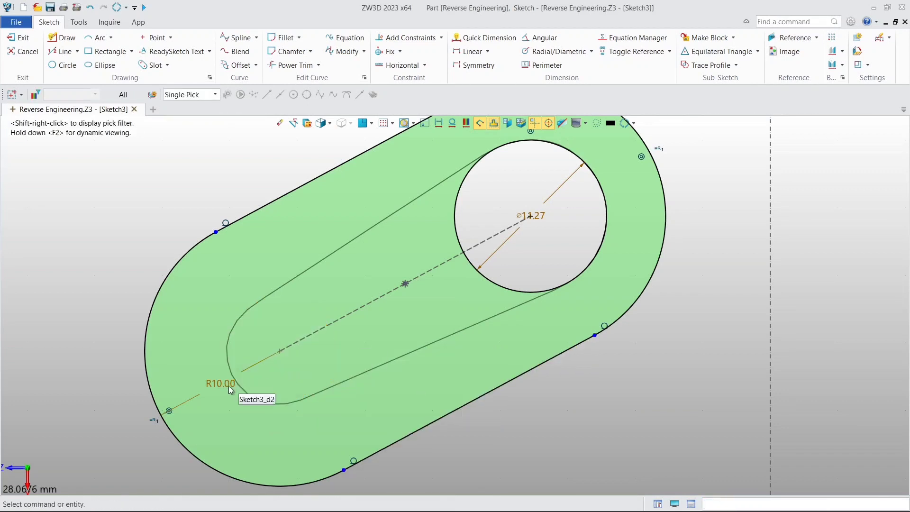
Set the slot's radius to 3.95 mm, half of 7.905088 mm, to match the narrow end of the section curve
double_click(209, 385)
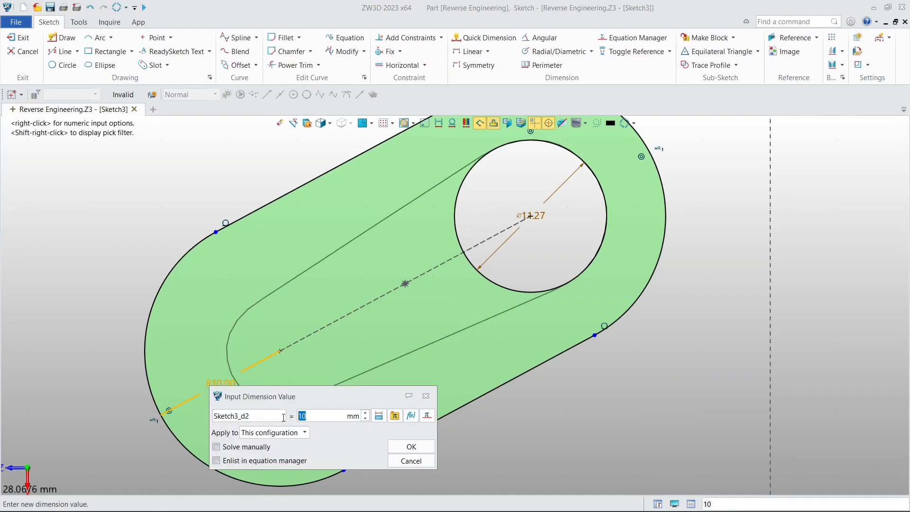
type("7.905088")
left_click(411, 446)
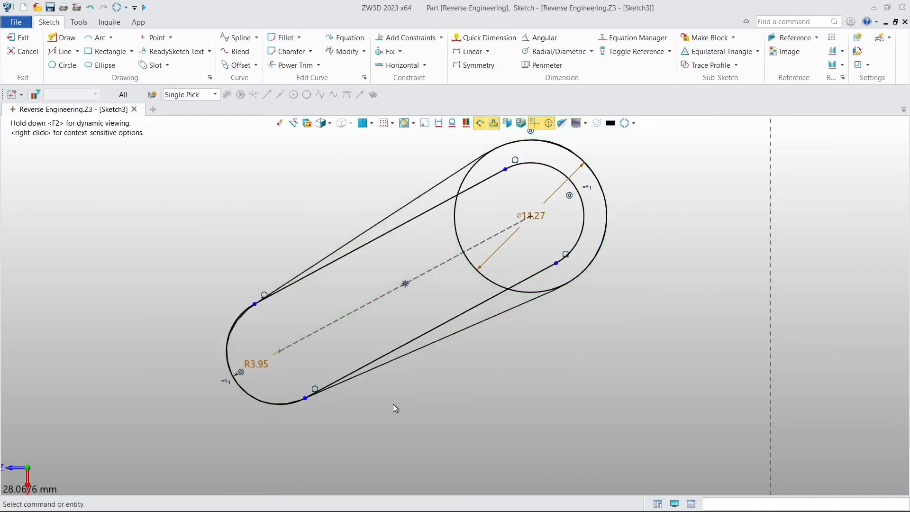
Copy the exact diameter value of the large circle at the slot's wide end and delete that circle from the sketch
scroll(527, 218, "up", 3)
left_click(516, 212)
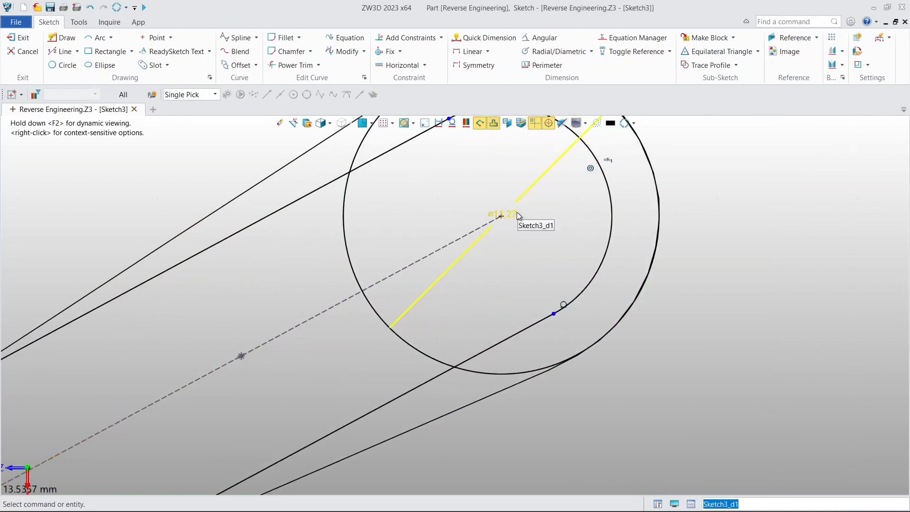
double_click(516, 212)
key("ctrl+c")
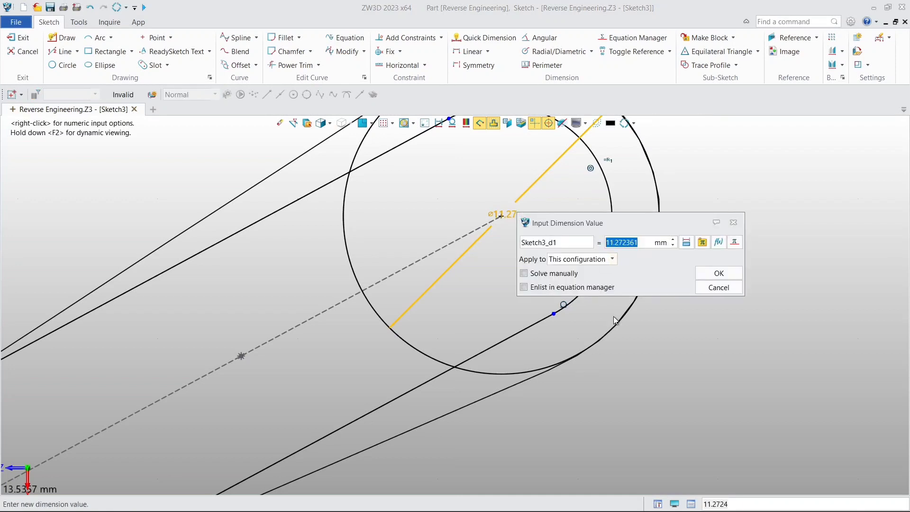
left_click(724, 270)
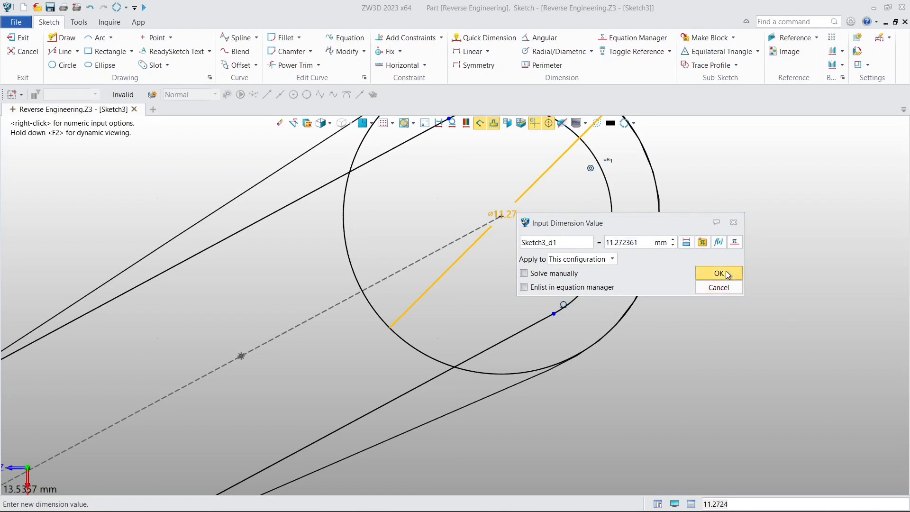
left_click(610, 243)
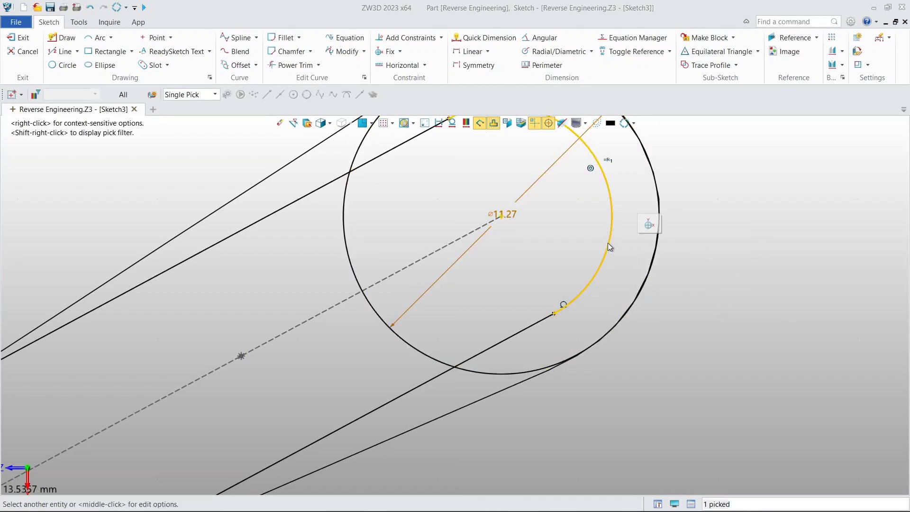
left_click(655, 249)
key("Delete")
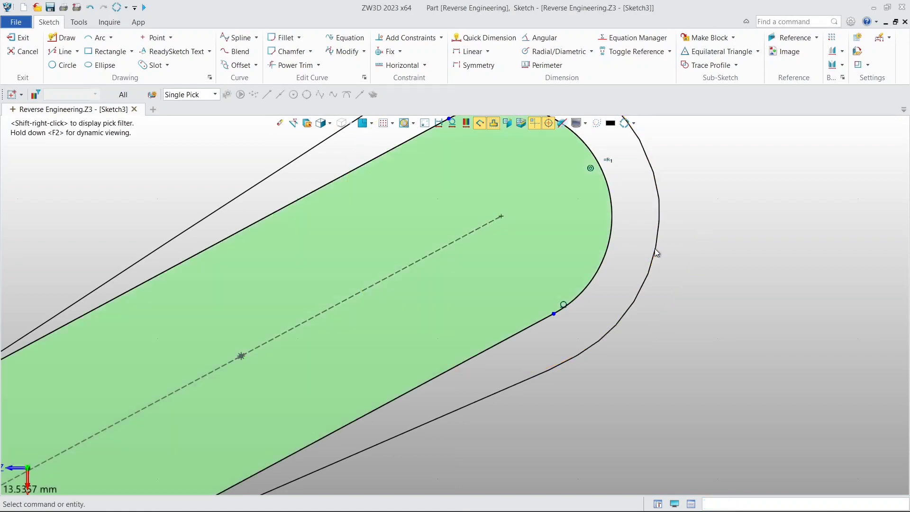
Delete the equal-radius constraint that ties the slot's two end arcs together
scroll(656, 255, "down", 3)
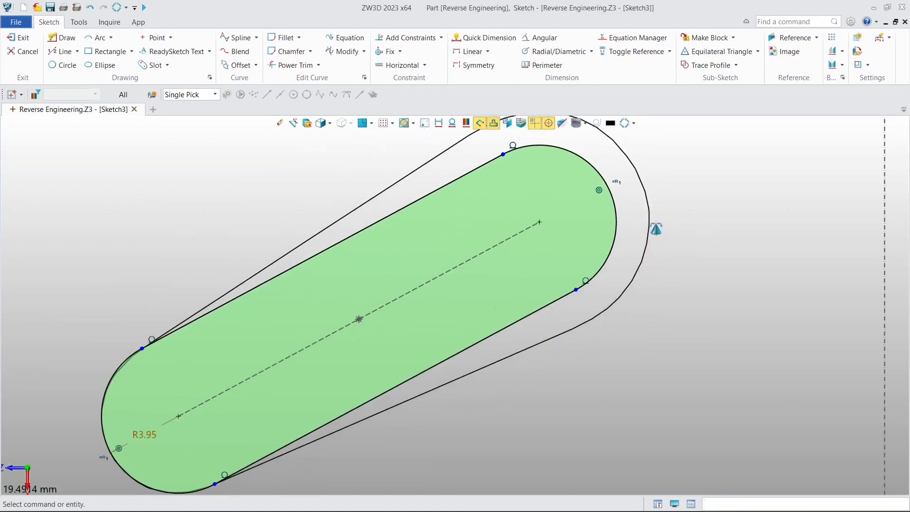
scroll(598, 216, "up", 3)
left_click(616, 181)
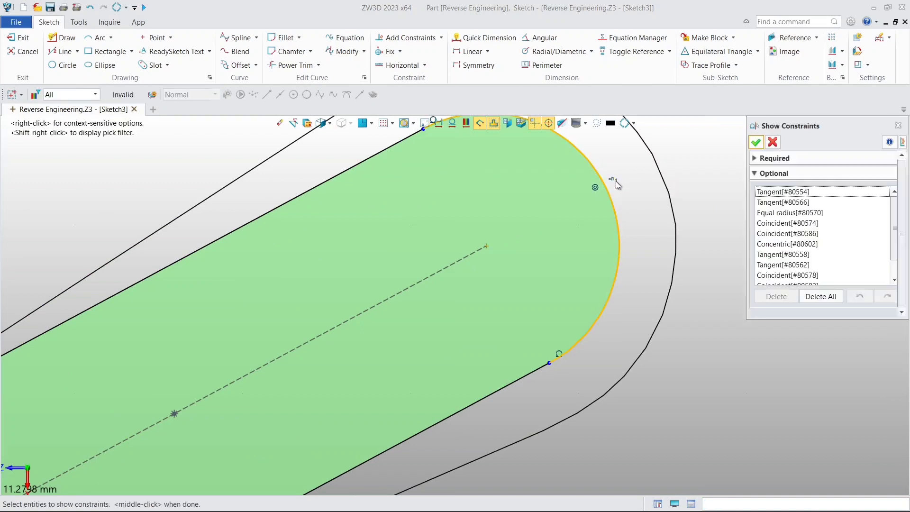
left_click(771, 146)
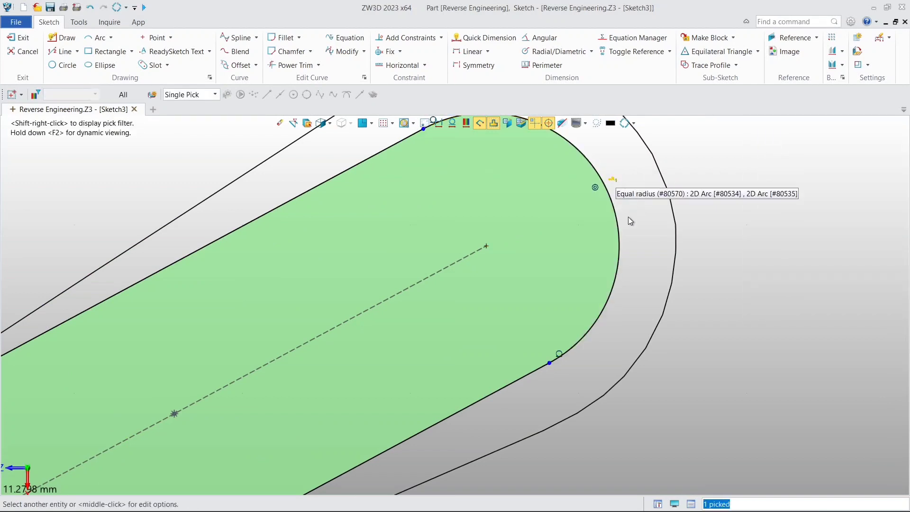
scroll(619, 175, "down", 2)
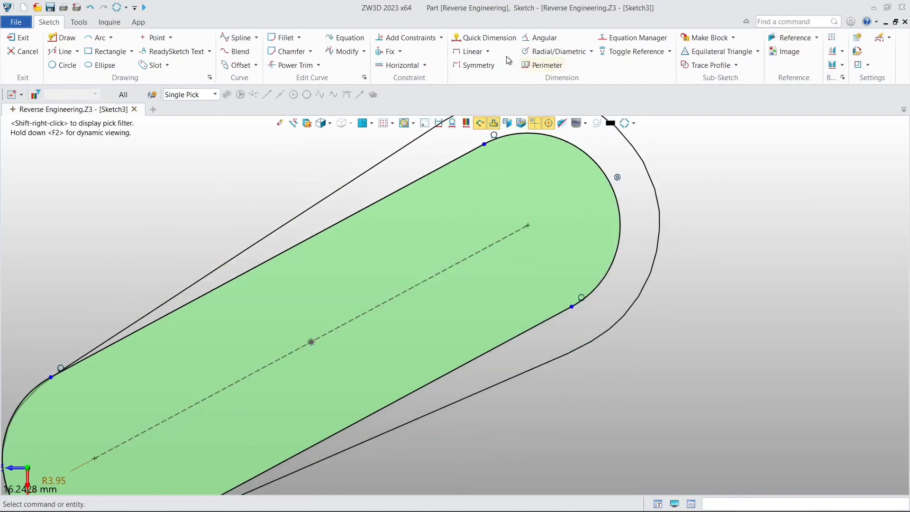
Dimension the slot's wide-end arc with a radius of 5.64 mm, half of the copied 11.272361 mm diameter
left_click(483, 37)
left_click(584, 158)
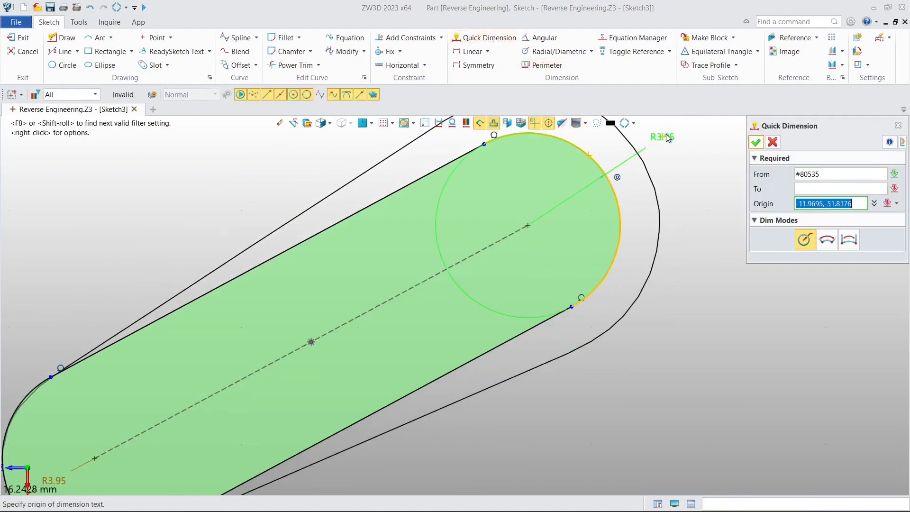
left_click(687, 147)
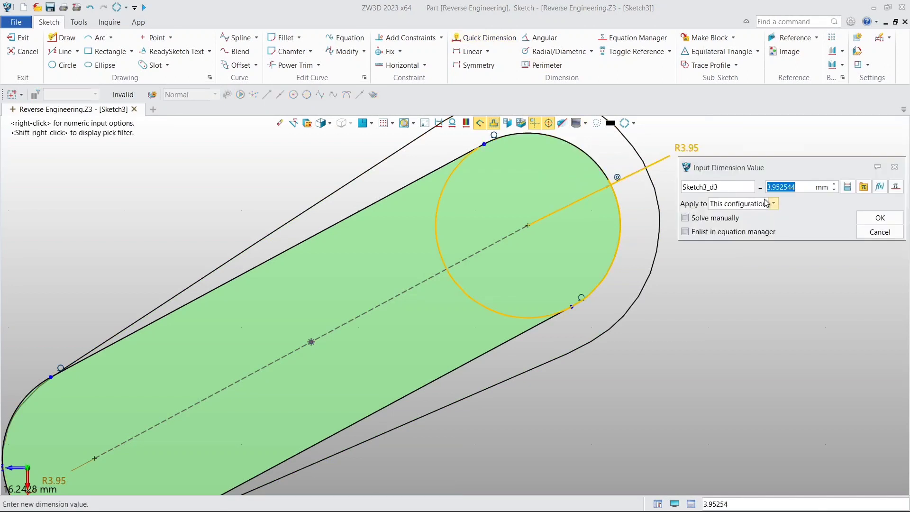
key("ctrl+v")
left_click(880, 217)
scroll(652, 243, "down", 3)
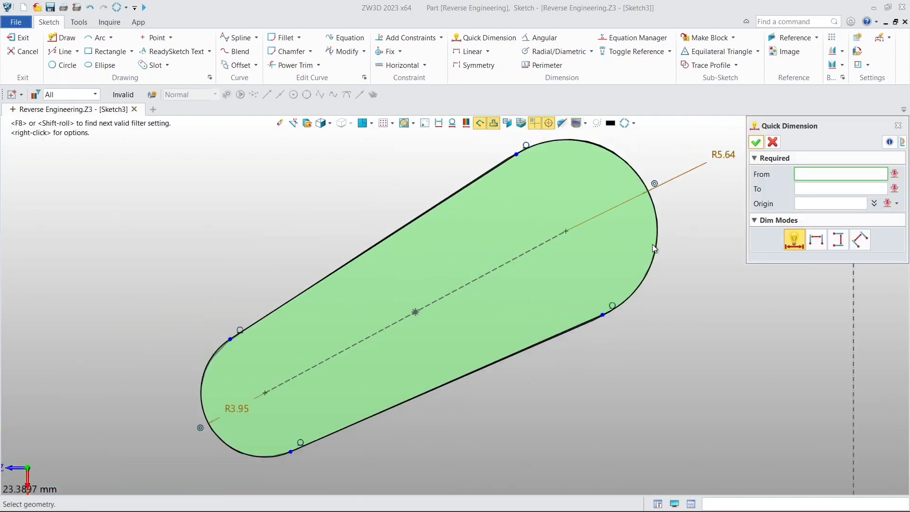
left_click(756, 143)
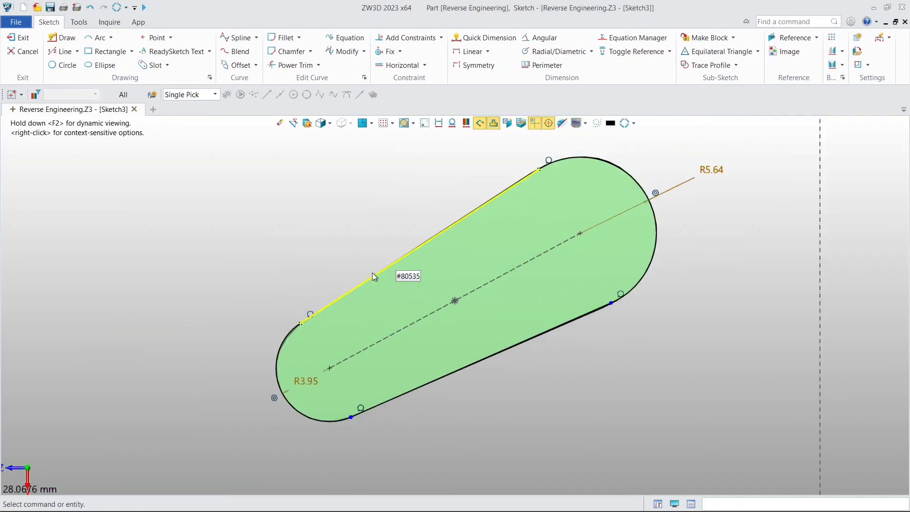
Exit the tapered slot sketch and show the Demo_Block.stl mesh in the model again
left_click(24, 36)
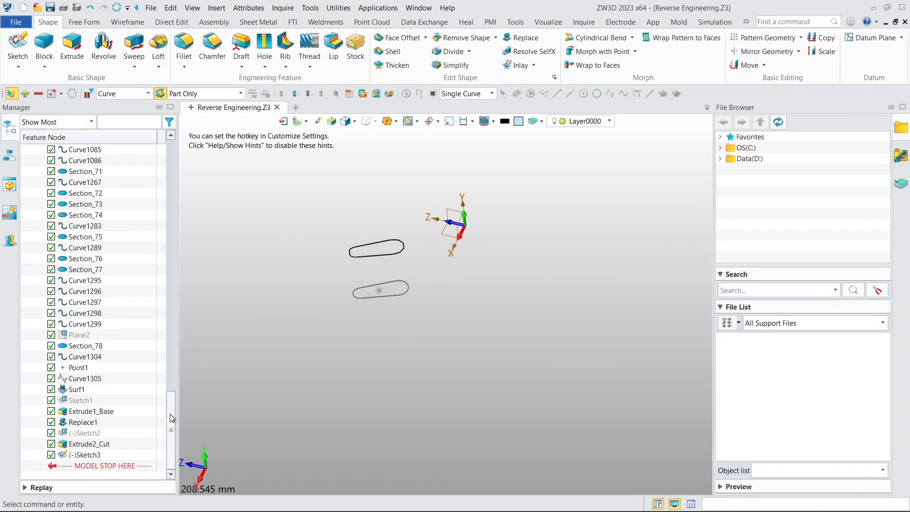
left_click_drag(170, 414, 180, 161)
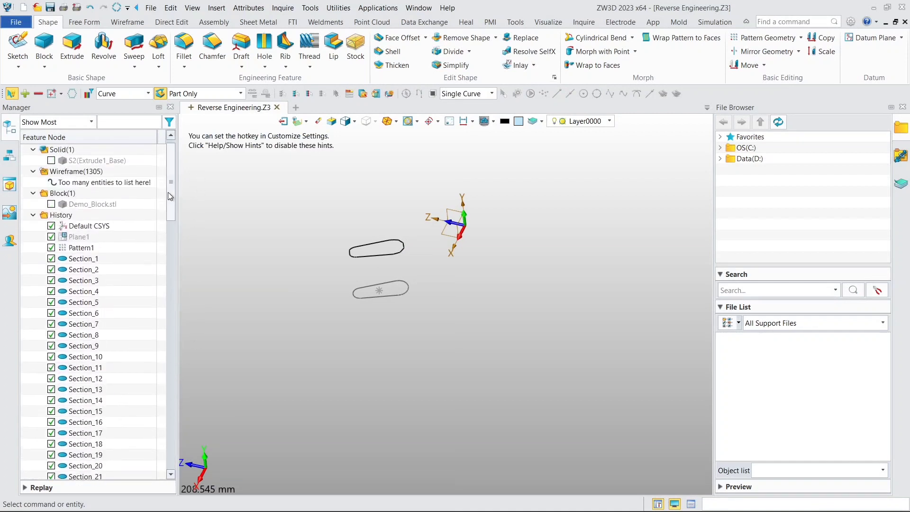
left_click(51, 204)
middle_click_drag(468, 296, 341, 234)
Start a two-sided Extrude with the tapered slot sketch, Sketch3, as its profile
left_click(72, 47)
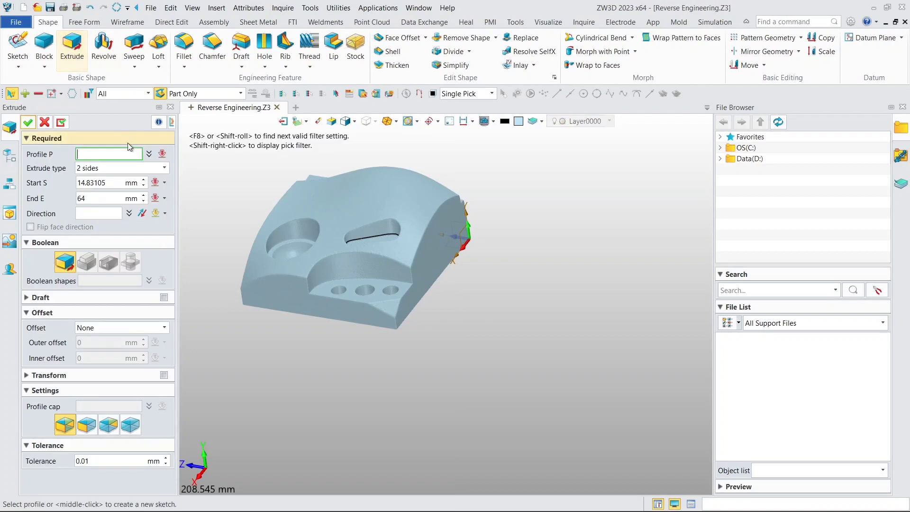
left_click(14, 151)
left_click_drag(172, 169, 165, 430)
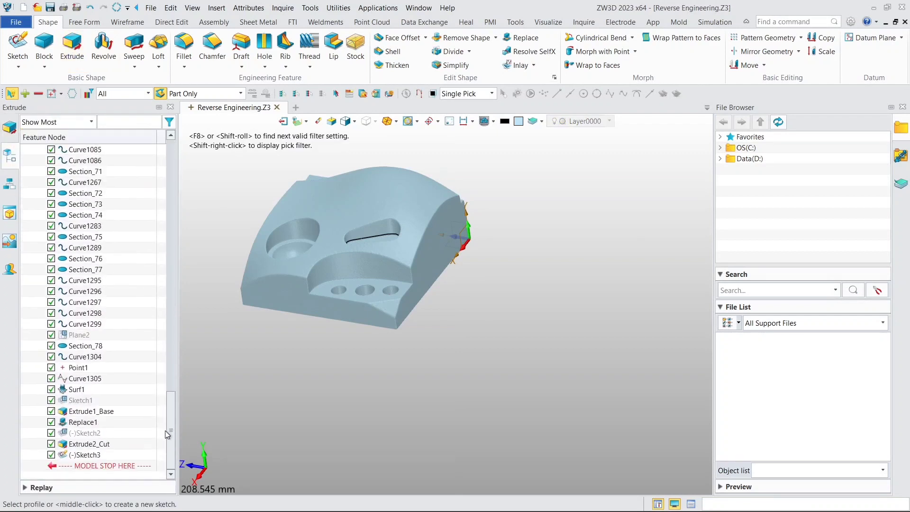
left_click(83, 455)
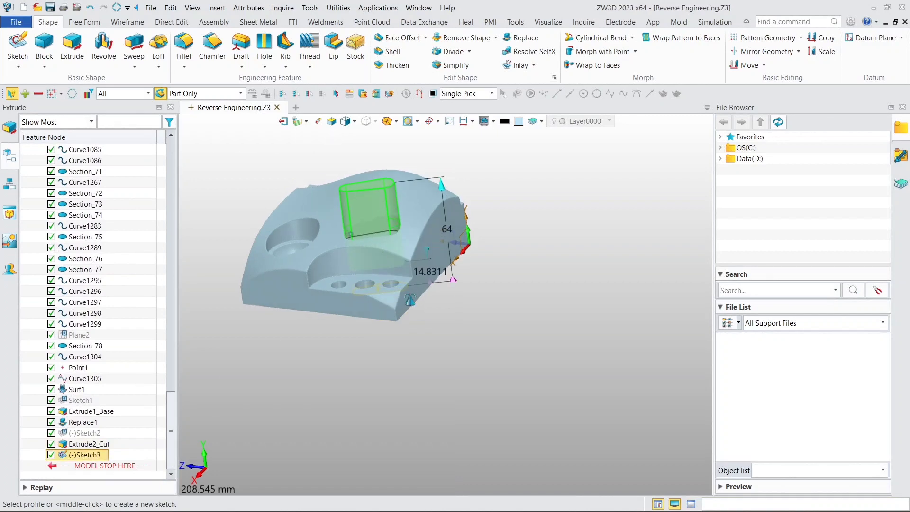
Set the extrusion's start to a mesh point on the slot pocket's floor, at 30.9819 mm, using wireframe display to pick it
left_click(432, 253)
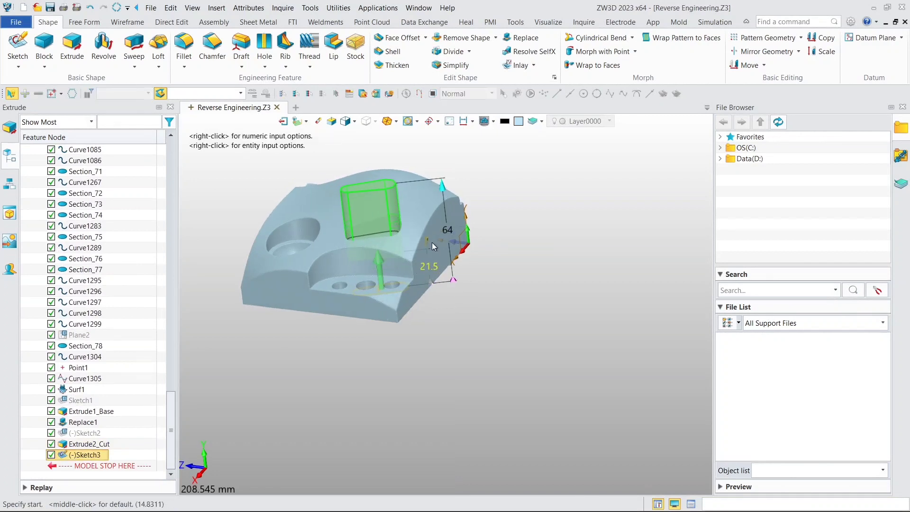
right_click(535, 212)
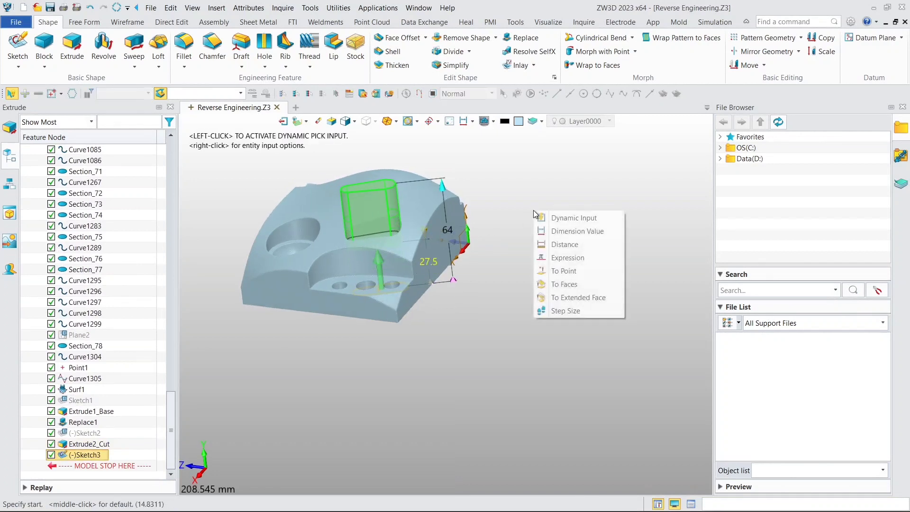
left_click(543, 274)
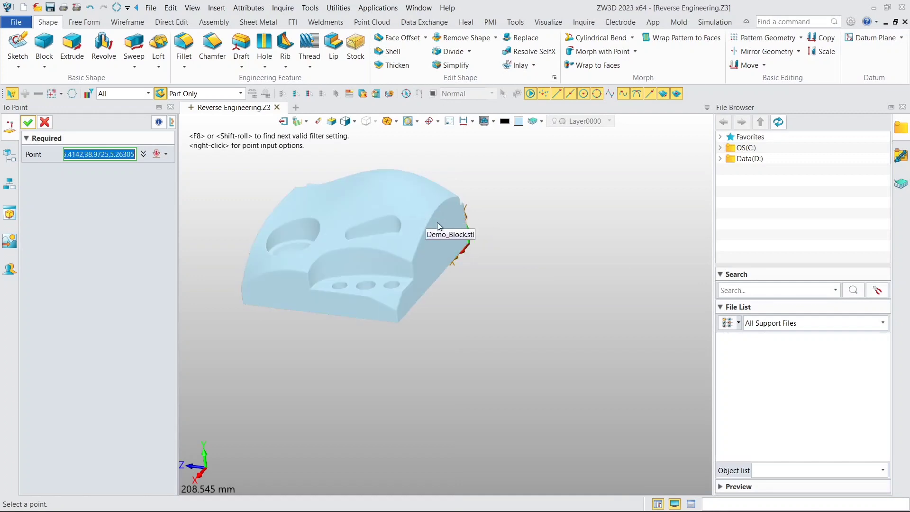
left_click(354, 121)
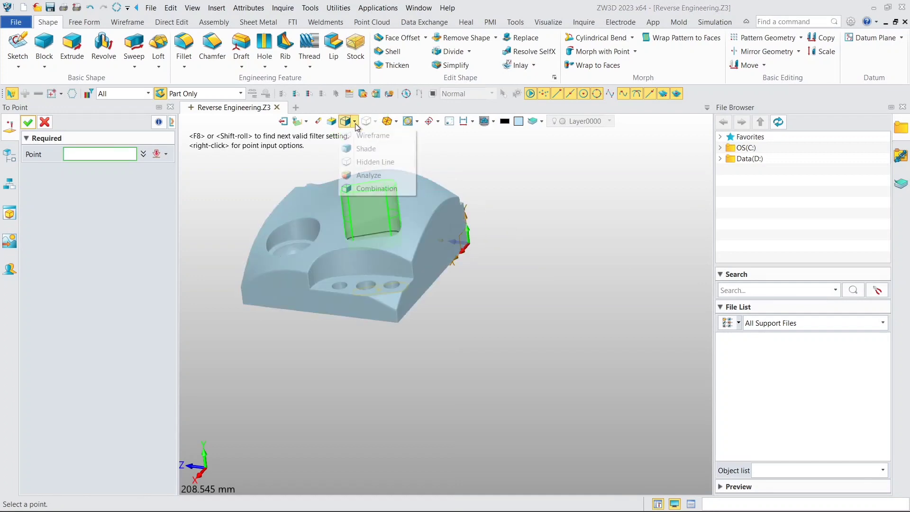
left_click(372, 135)
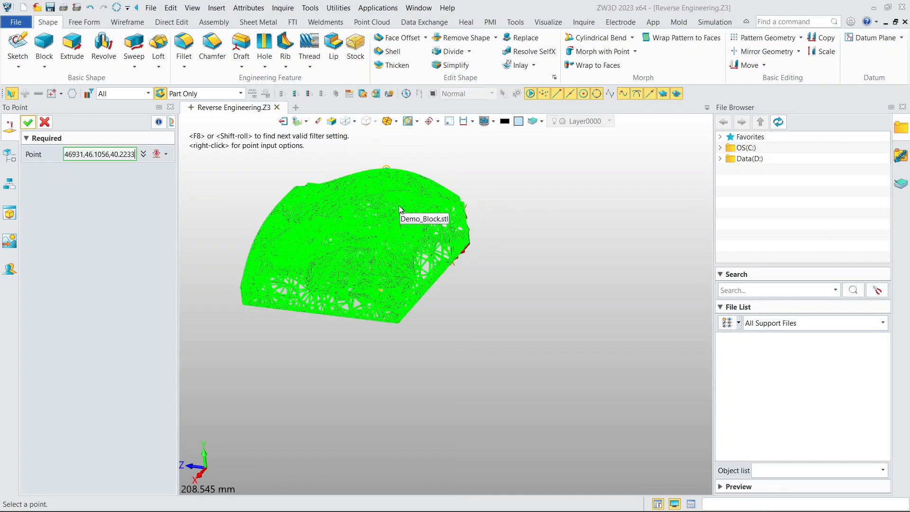
scroll(400, 213, "up", 3)
right_click_drag(400, 211, 362, 261)
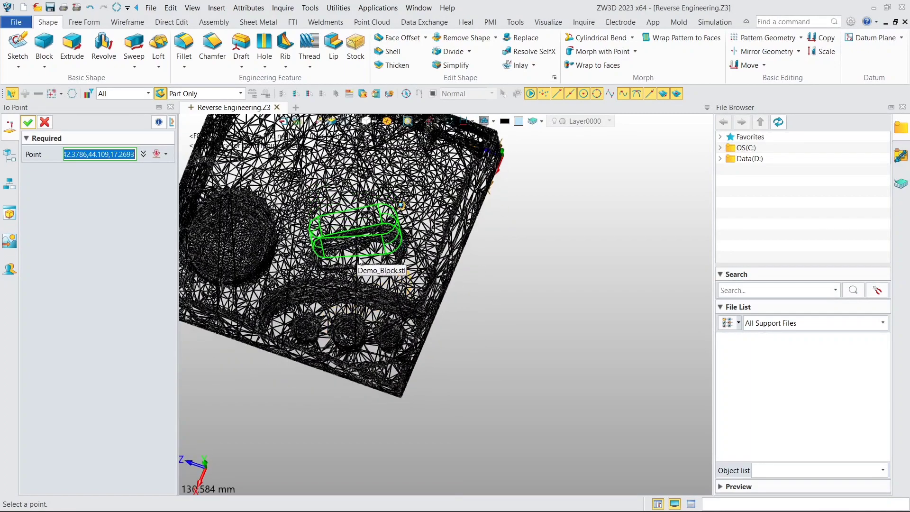
scroll(375, 258, "up", 5)
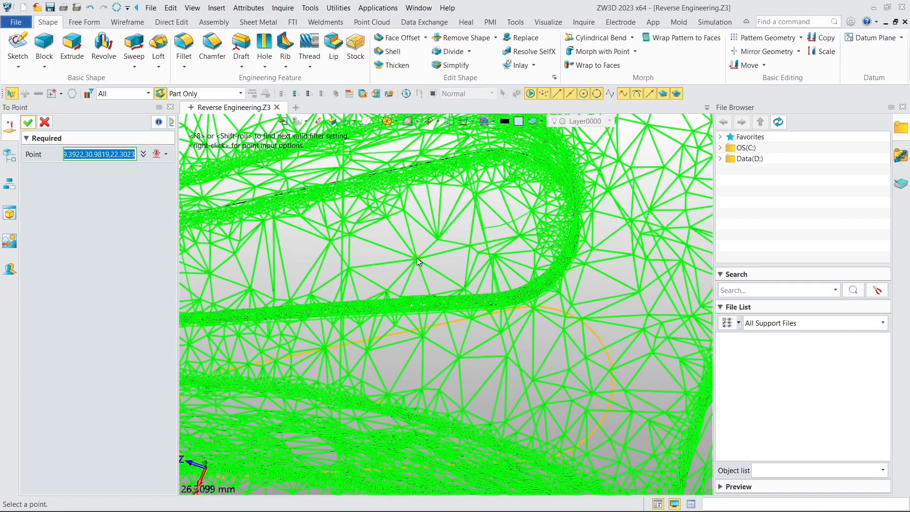
left_click(416, 257)
scroll(416, 257, "down", 5)
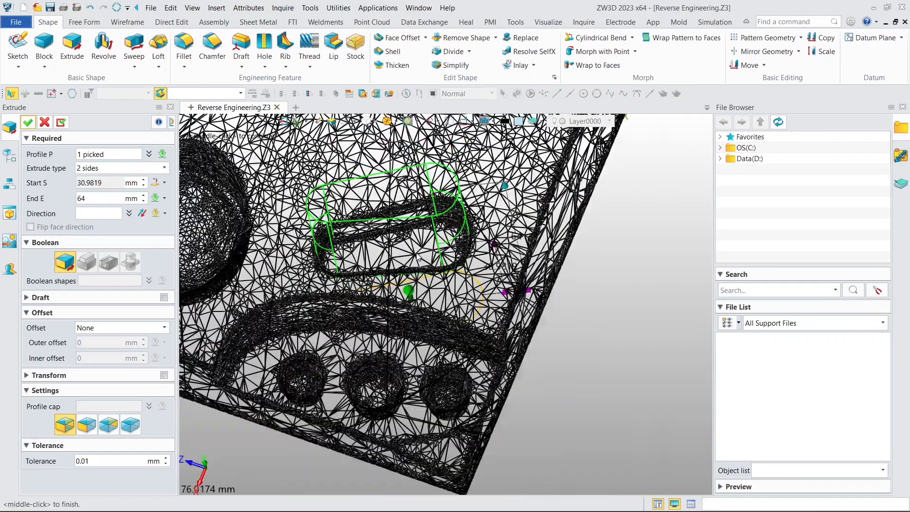
Restore the shaded display and complete the slot extrusion as a separate base body ending at 64 mm
scroll(417, 252, "down", 2)
right_click_drag(406, 266, 415, 226)
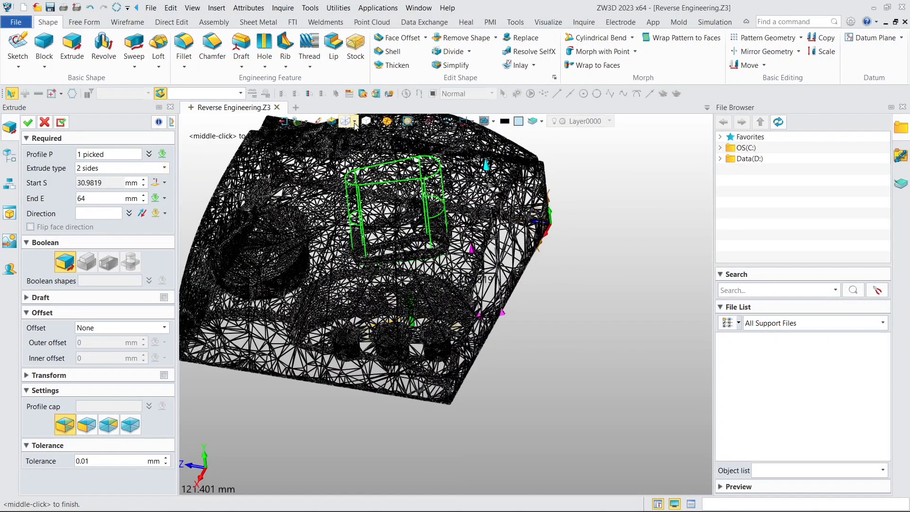
left_click(354, 122)
left_click(367, 157)
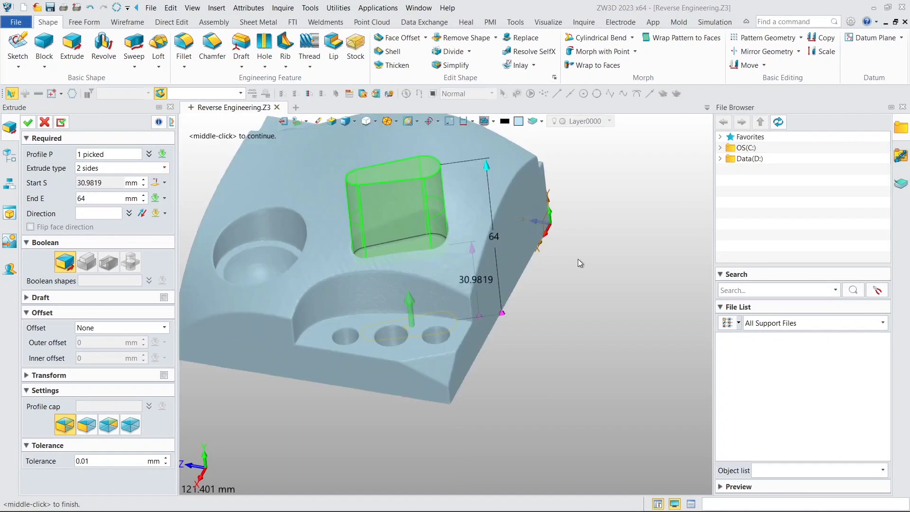
right_click_drag(578, 258, 593, 253)
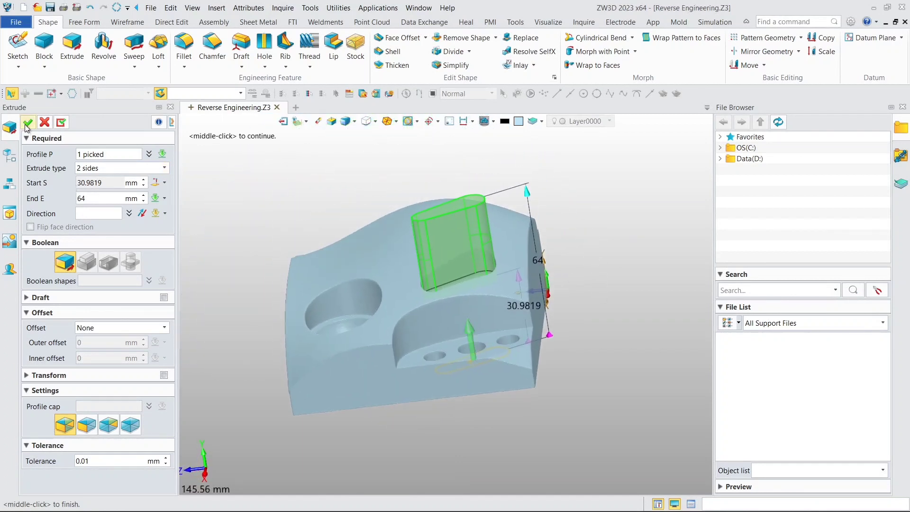
left_click(27, 124)
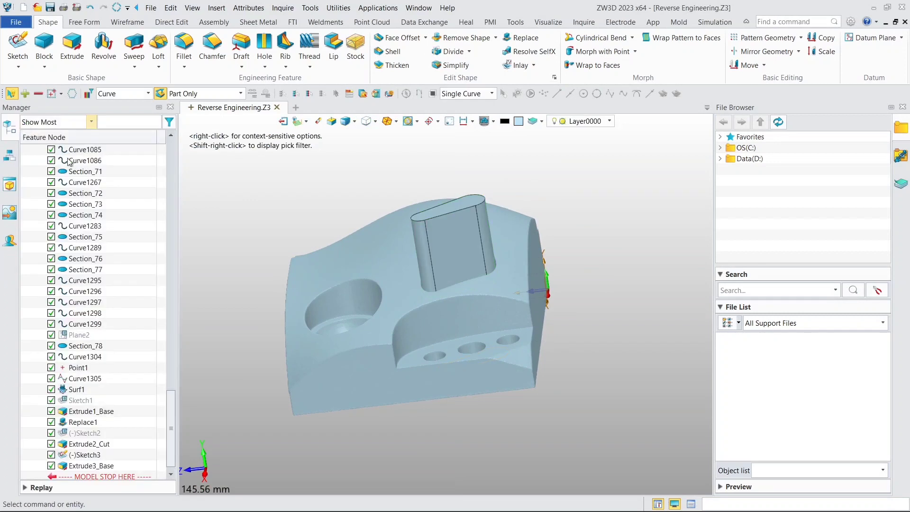
Hide the Demo_Block.stl mesh and show the Extrude1_Base solid together with the extruded slot body
left_click_drag(169, 404, 167, 149)
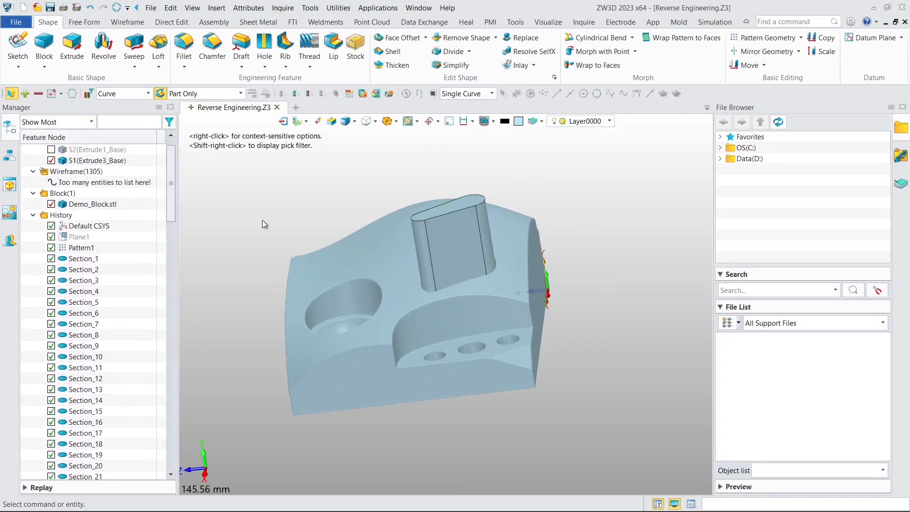
left_click(51, 205)
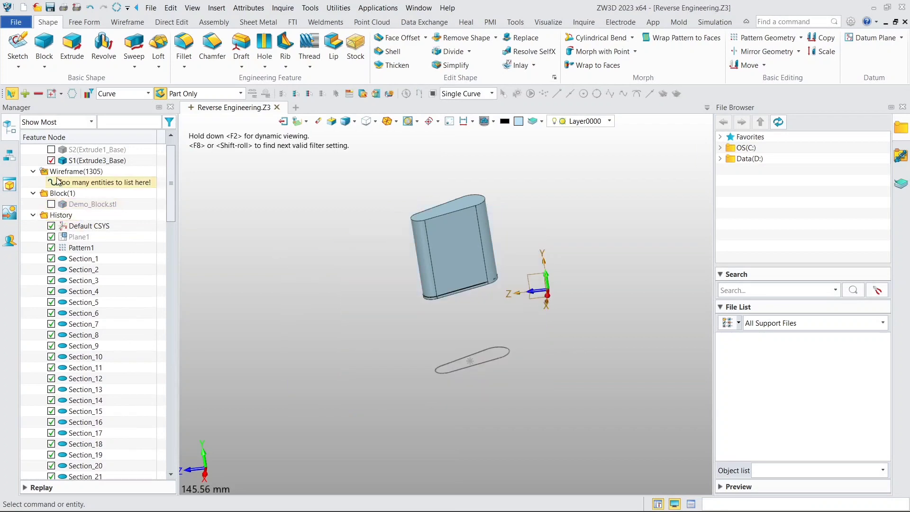
scroll(54, 180, "up", 1)
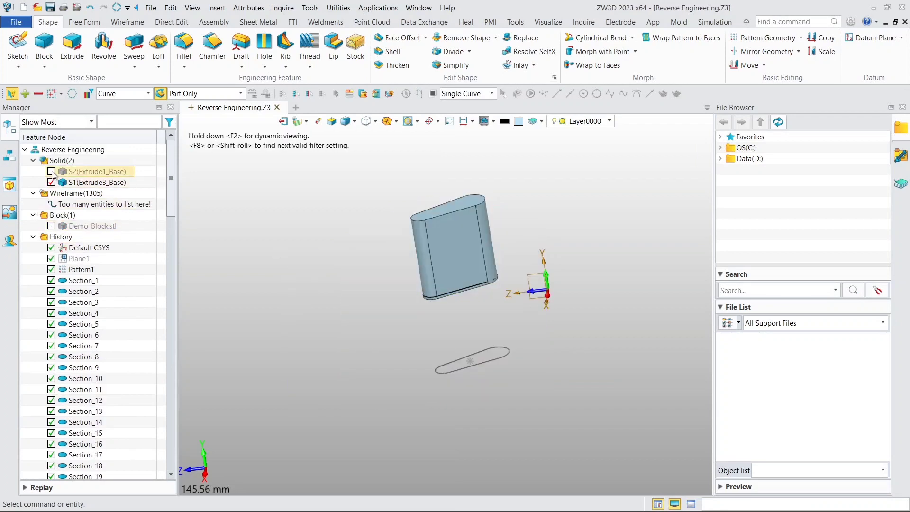
left_click(51, 172)
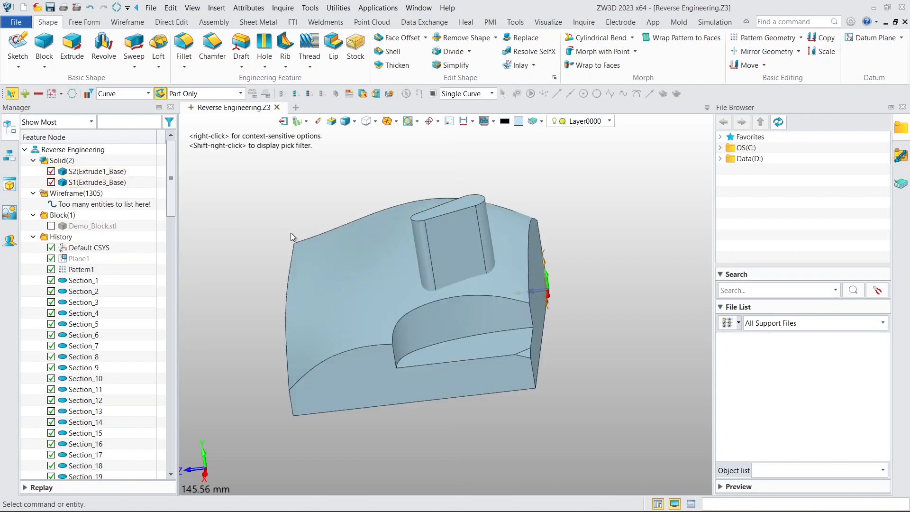
left_click_drag(174, 197, 150, 448)
scroll(150, 449, "down", 1)
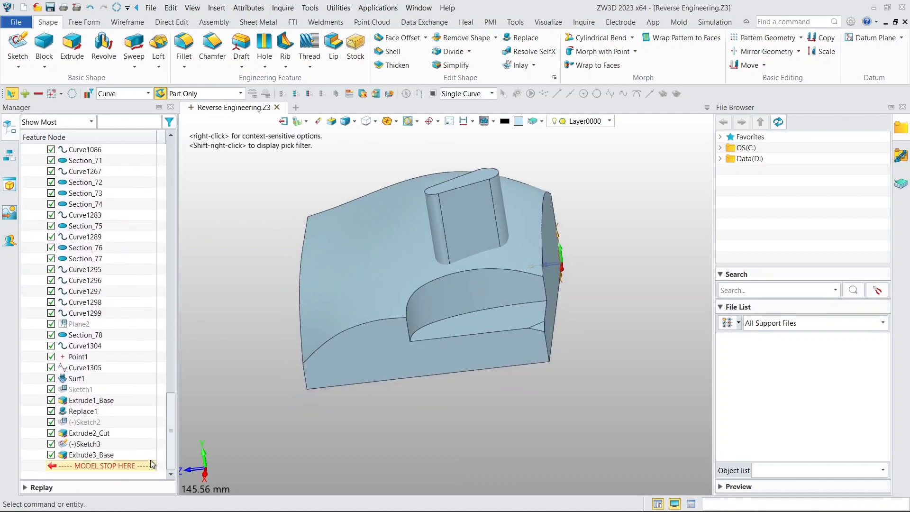
Redefine the tapered slot extrusion as a Remove boolean so it cuts the slot pocket into the block, and inspect the cut
double_click(109, 454)
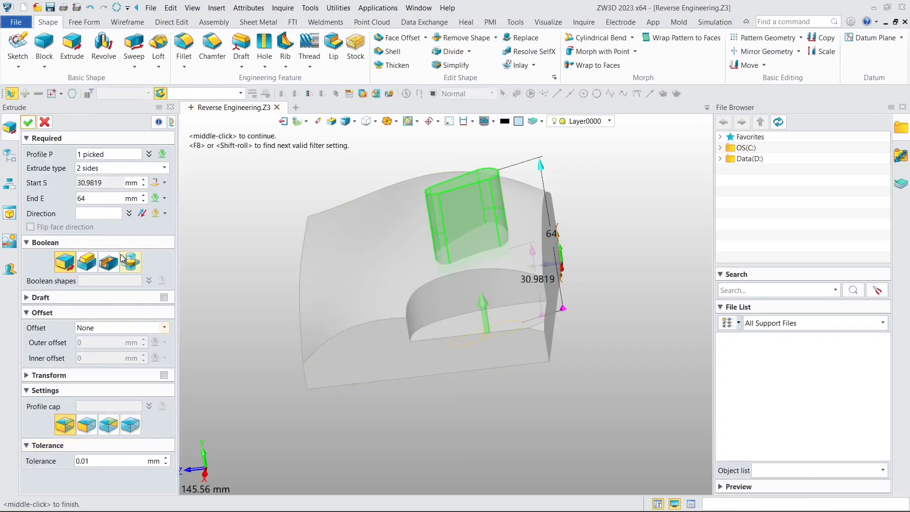
left_click(111, 266)
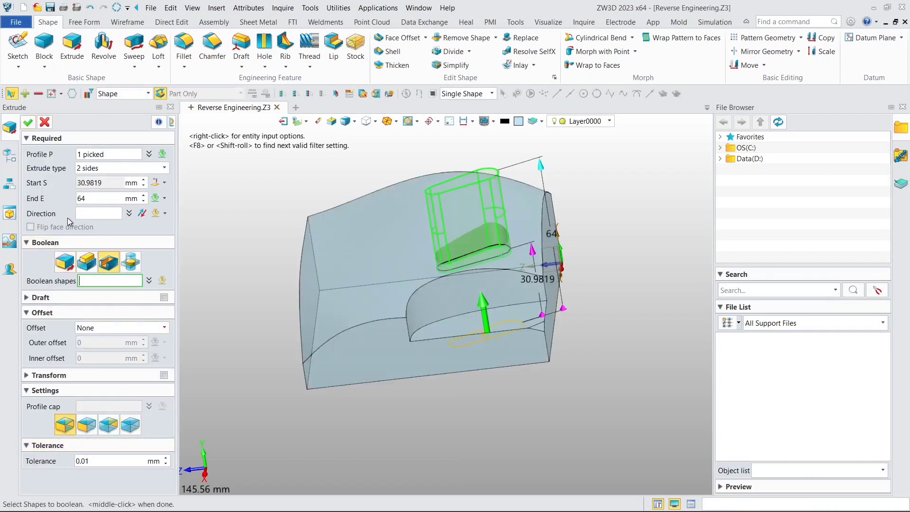
left_click(28, 123)
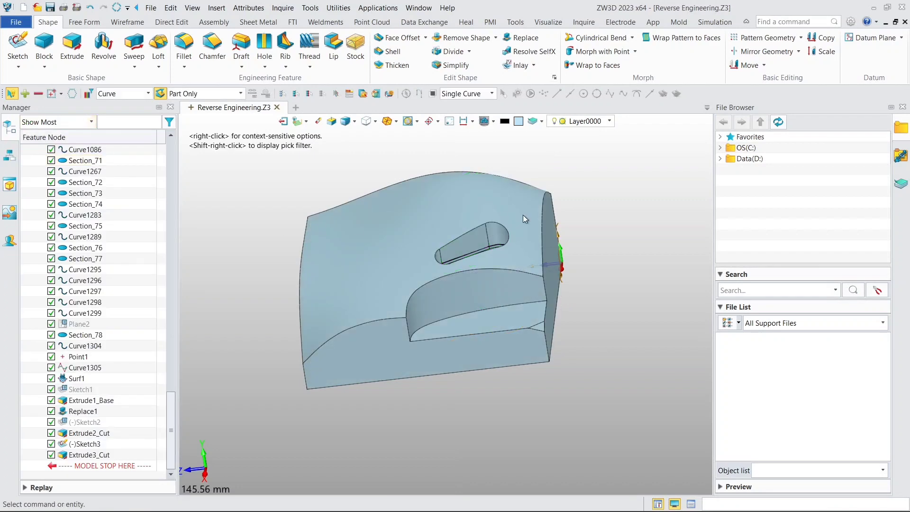
middle_click_drag(525, 219, 519, 234)
scroll(463, 259, "up", 5)
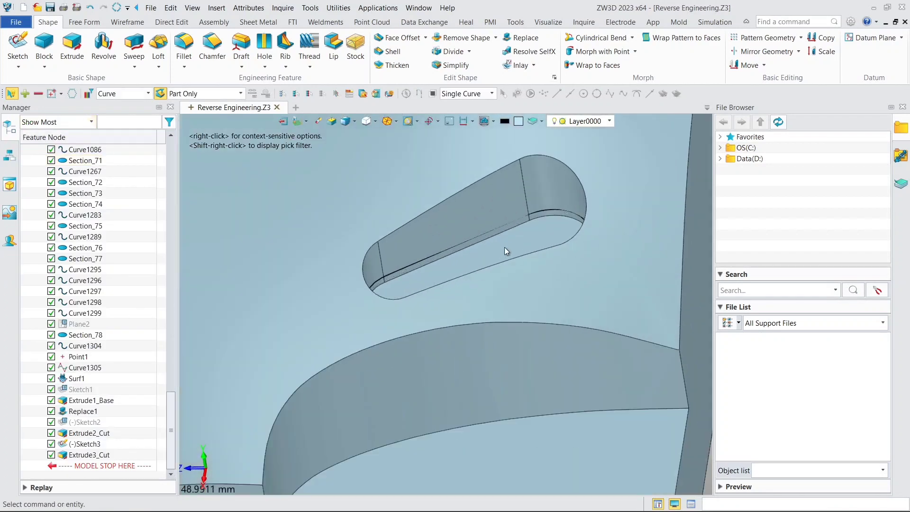
scroll(430, 232, "down", 5)
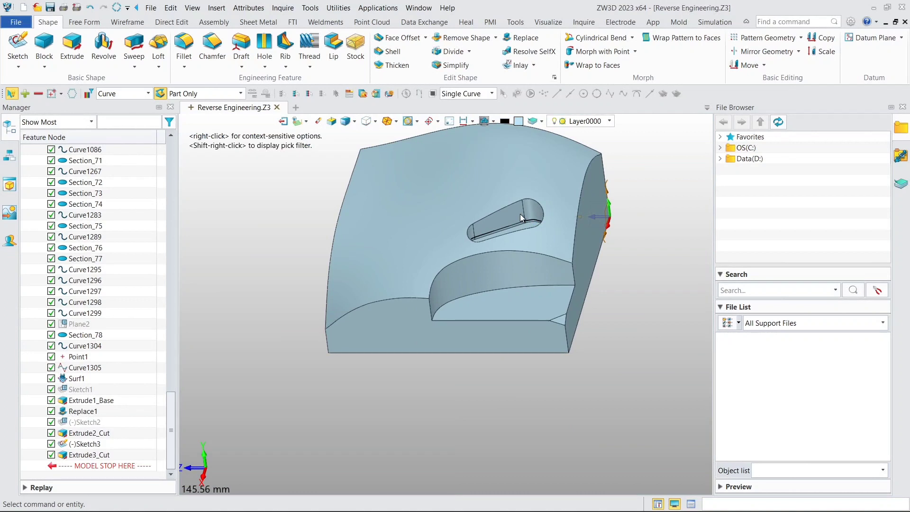
Hide the Extrude1_Base solid and show the Demo_Block.stl mesh in its place
right_click_drag(507, 189, 495, 211)
key("ctrl+Home")
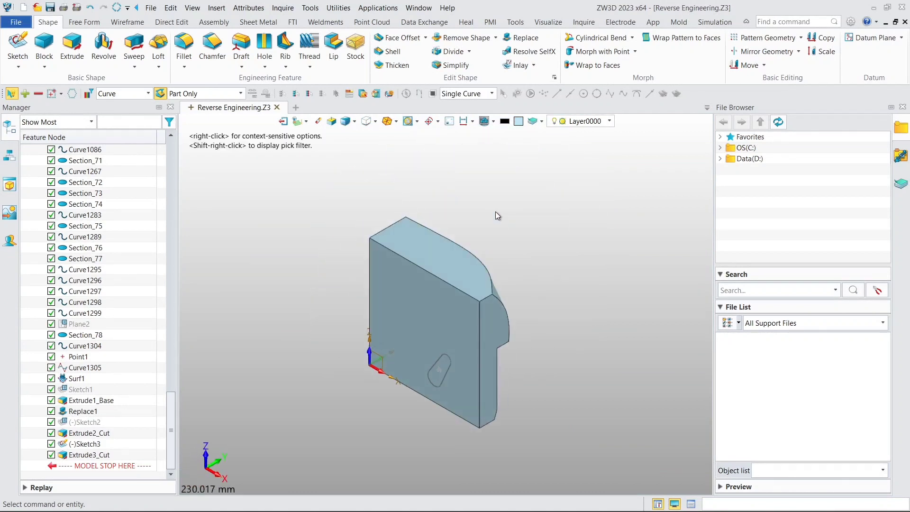
middle_click_drag(495, 209, 195, 290)
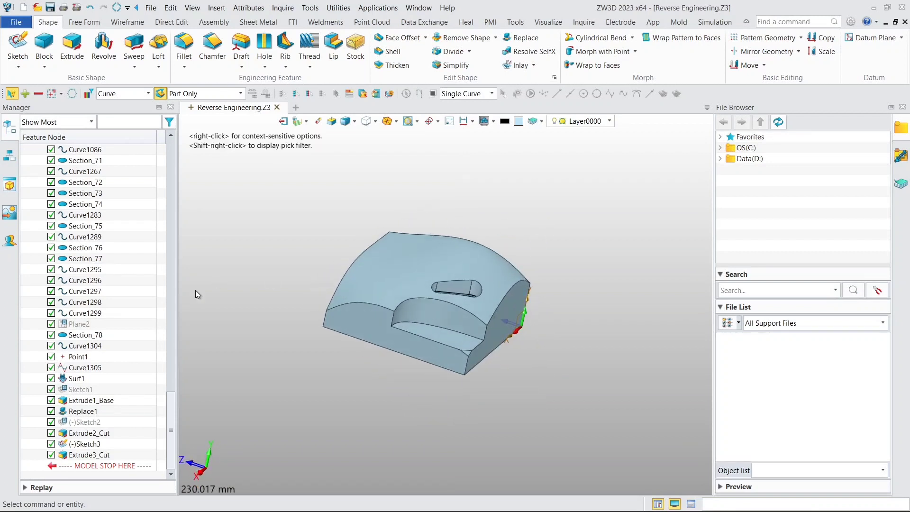
left_click_drag(170, 420, 178, 167)
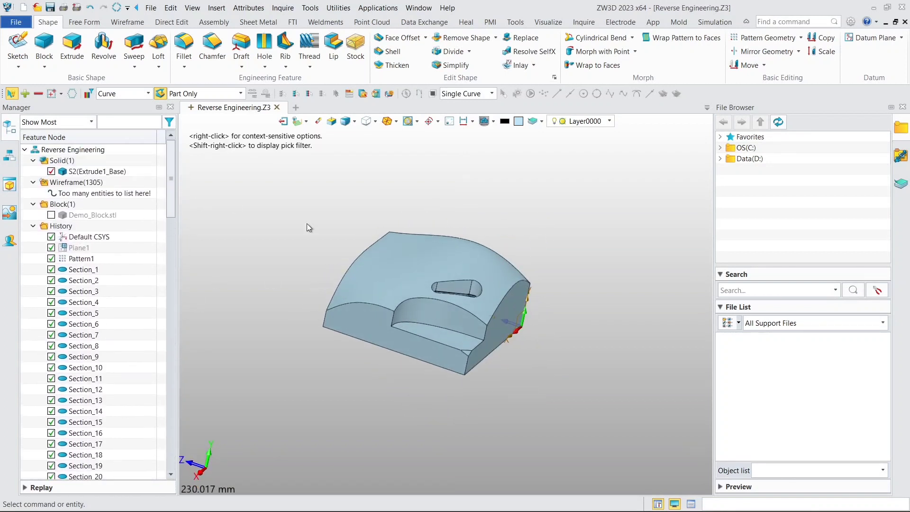
left_click(51, 171)
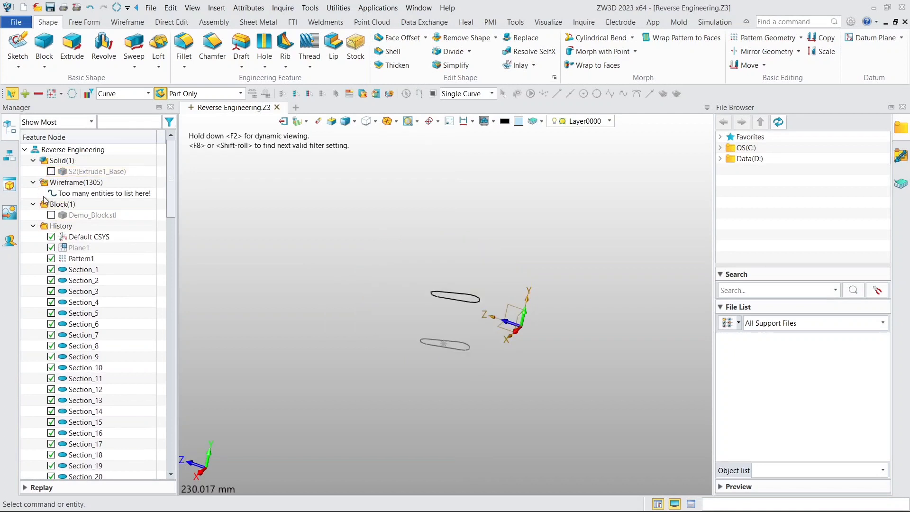
left_click(51, 215)
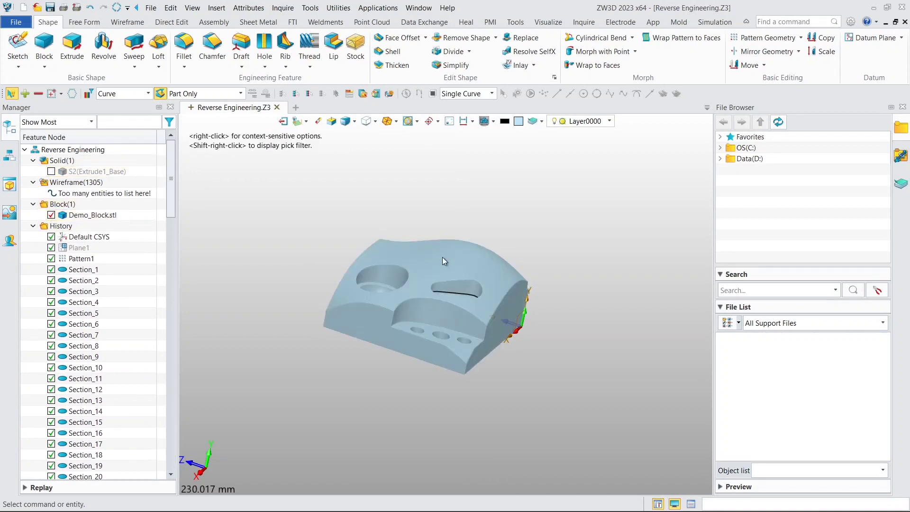
Unblank all wireframe section curves over the Demo_Block.stl mesh
scroll(558, 210, "up", 3)
middle_click_drag(558, 209, 402, 436)
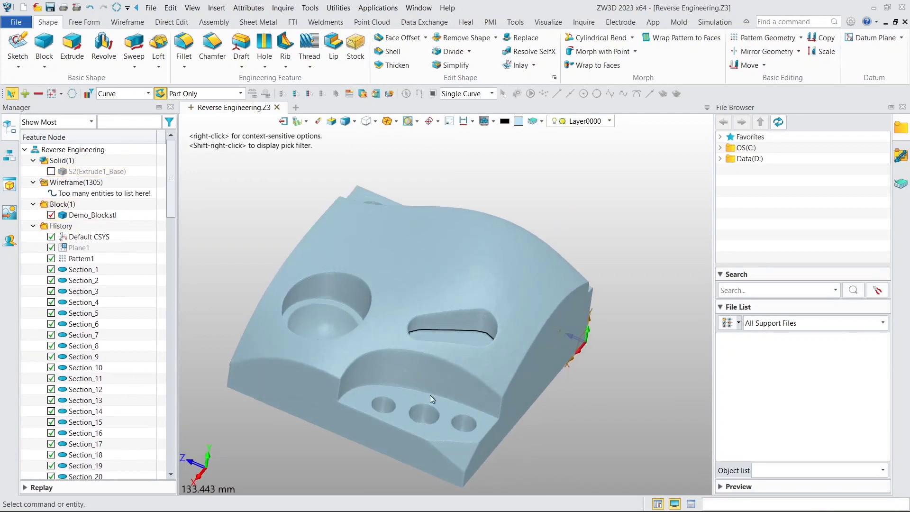
right_click(85, 184)
left_click(115, 225)
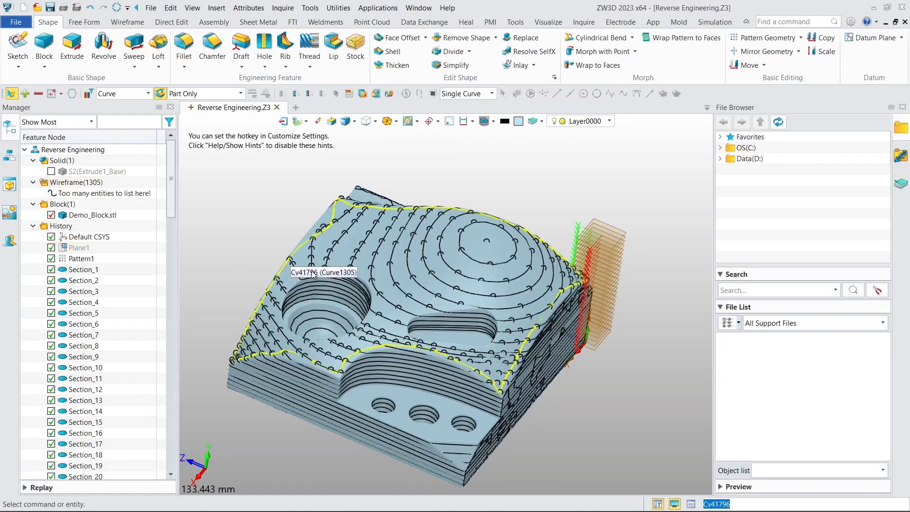
Isolate one section curve from each of the three round holes in the corner pocket's floor with Show Only
scroll(384, 294, "up", 4)
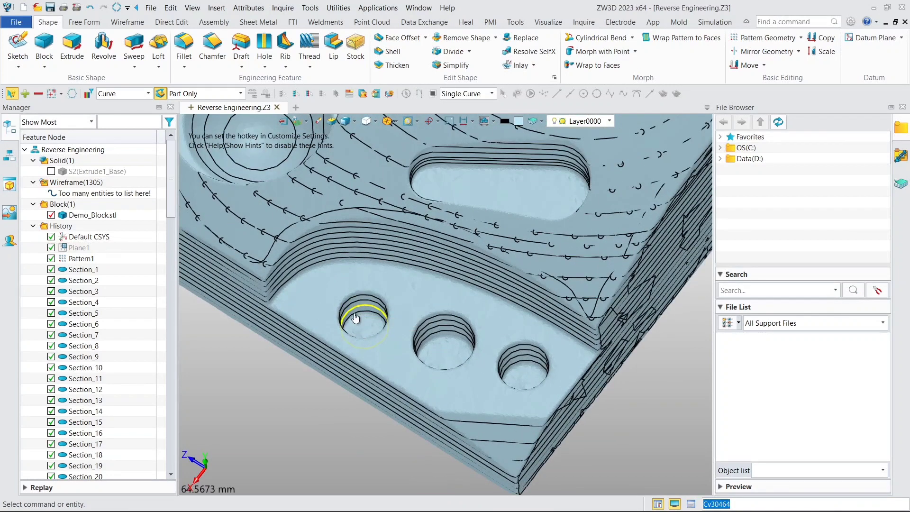
scroll(354, 310, "down", 1)
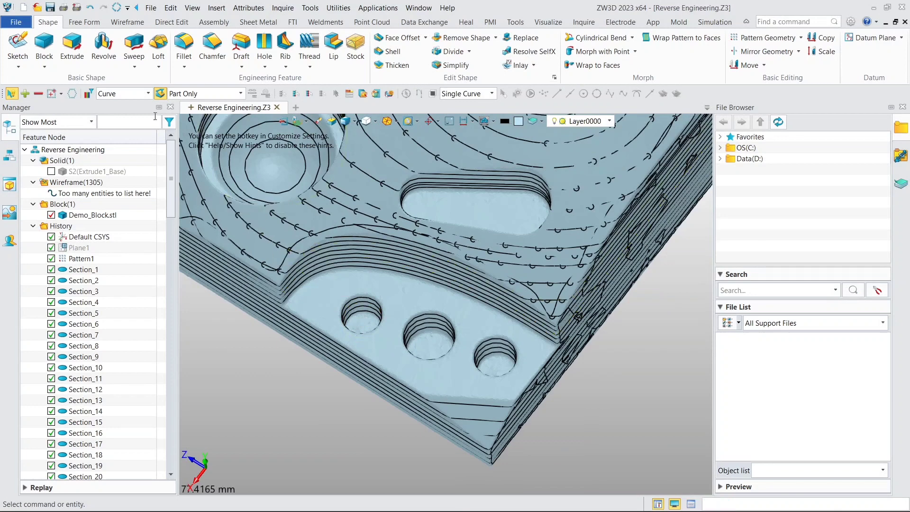
scroll(360, 312, "up", 3)
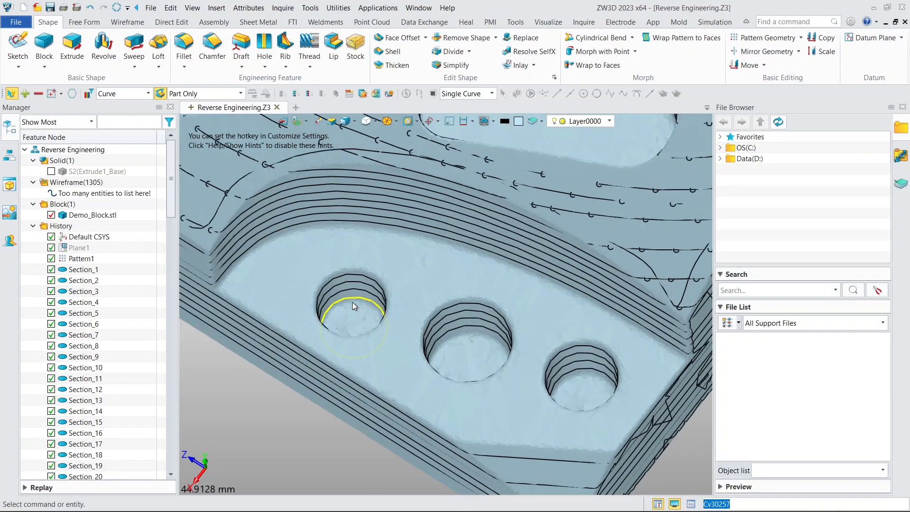
left_click(351, 303)
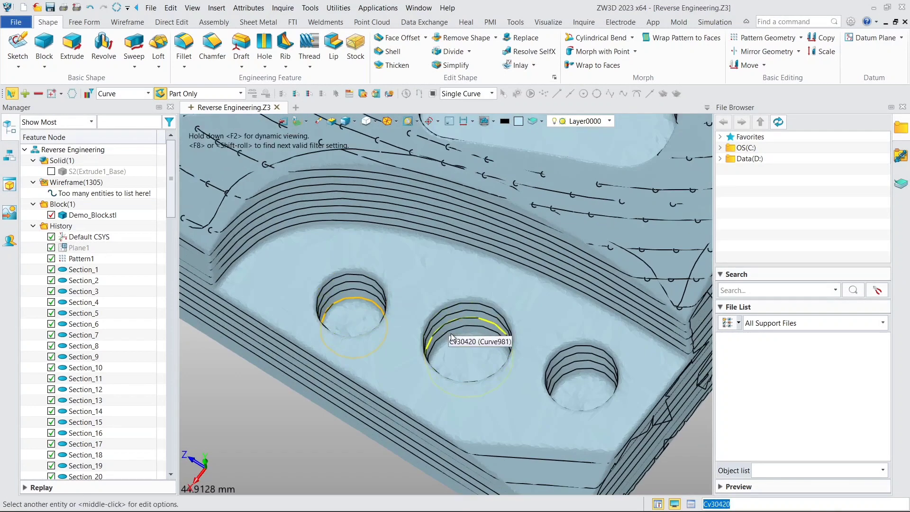
left_click(450, 334)
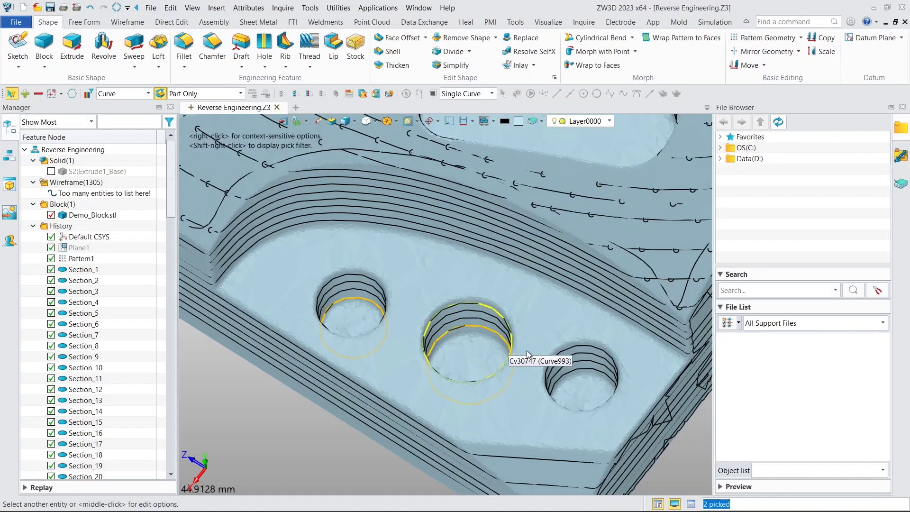
left_click(569, 377)
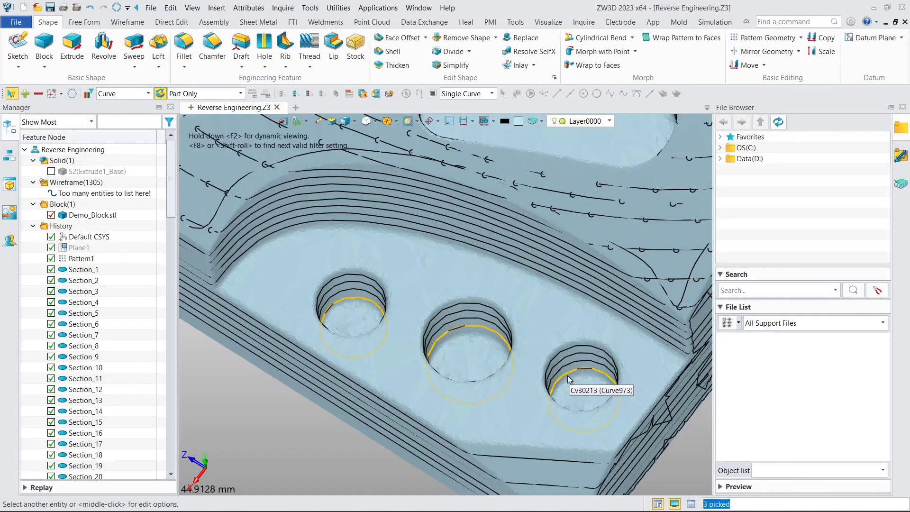
right_click(486, 328)
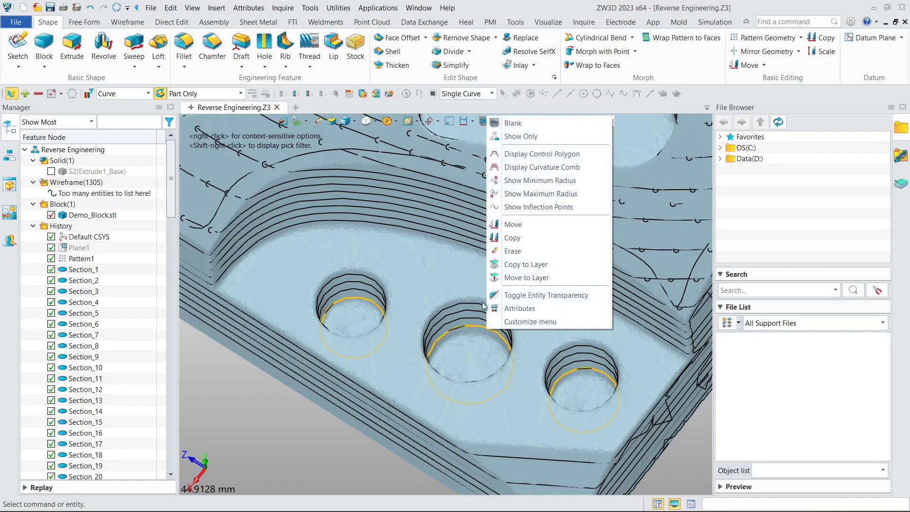
left_click(515, 138)
scroll(476, 194, "down", 3)
left_click(548, 223)
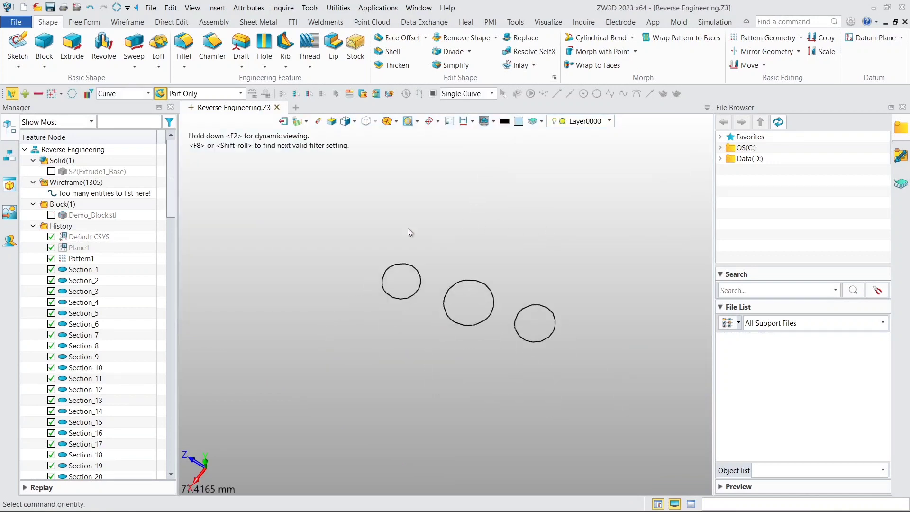
Unblank the Default CSYS and create a new sketch on its XZ plane
scroll(409, 232, "down", 3)
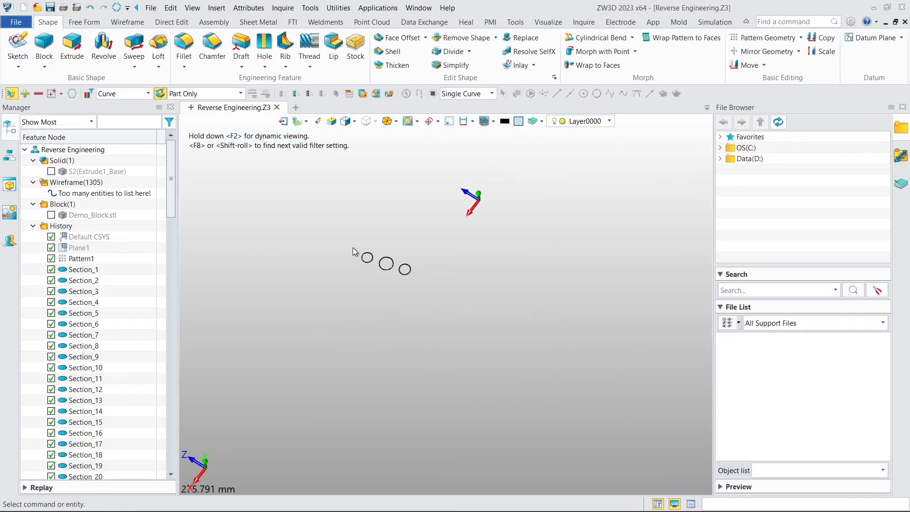
right_click(73, 240)
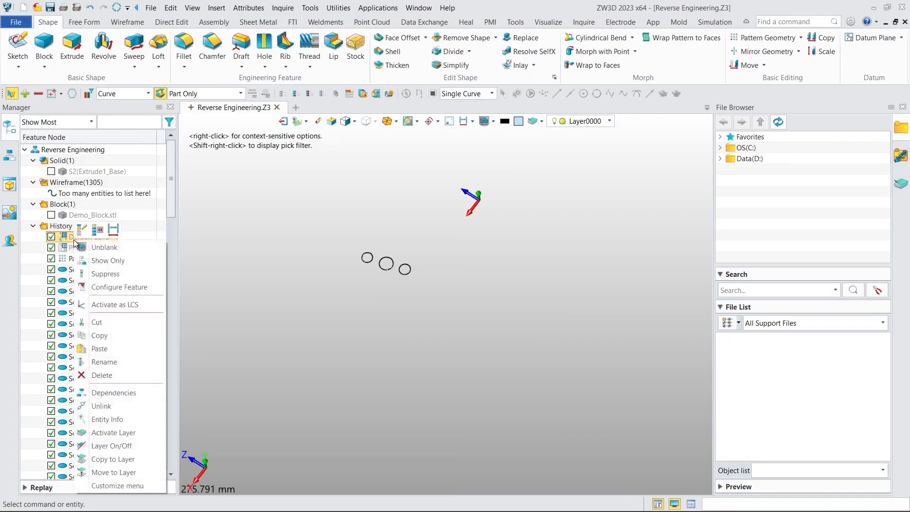
left_click(101, 244)
left_click(28, 57)
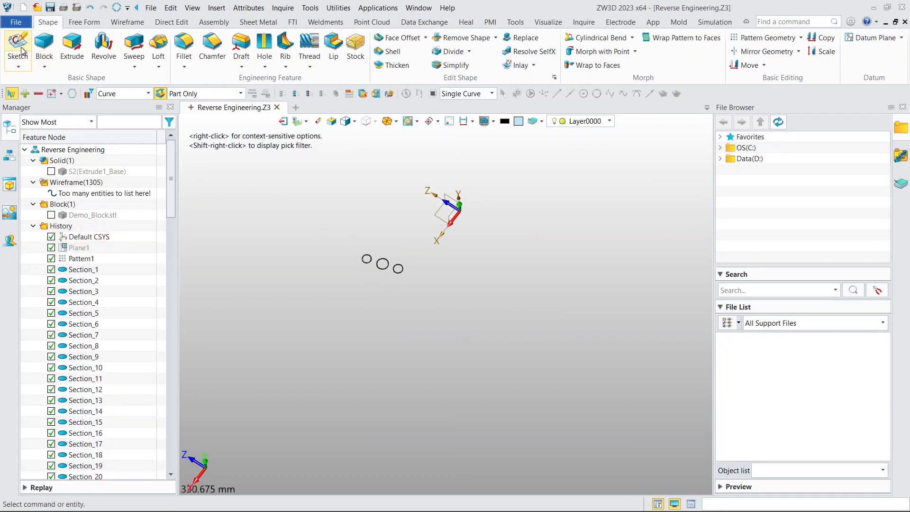
left_click(440, 208)
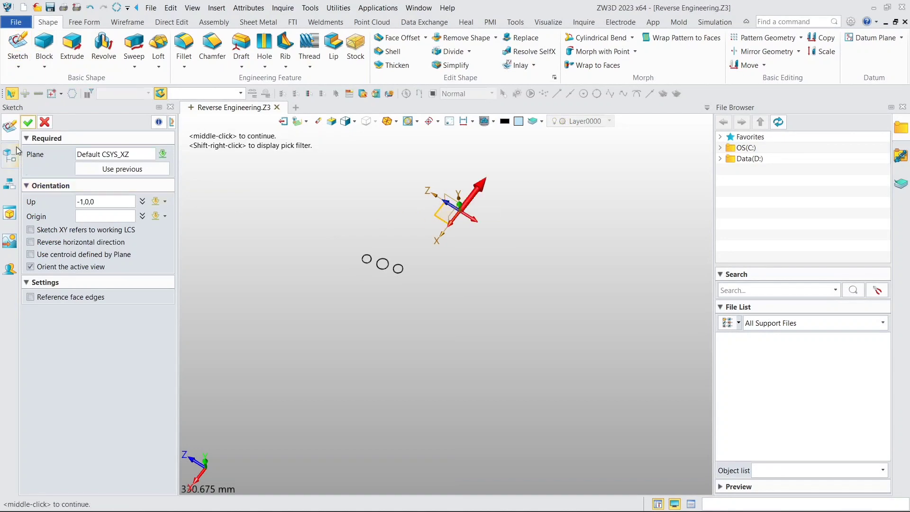
left_click(25, 124)
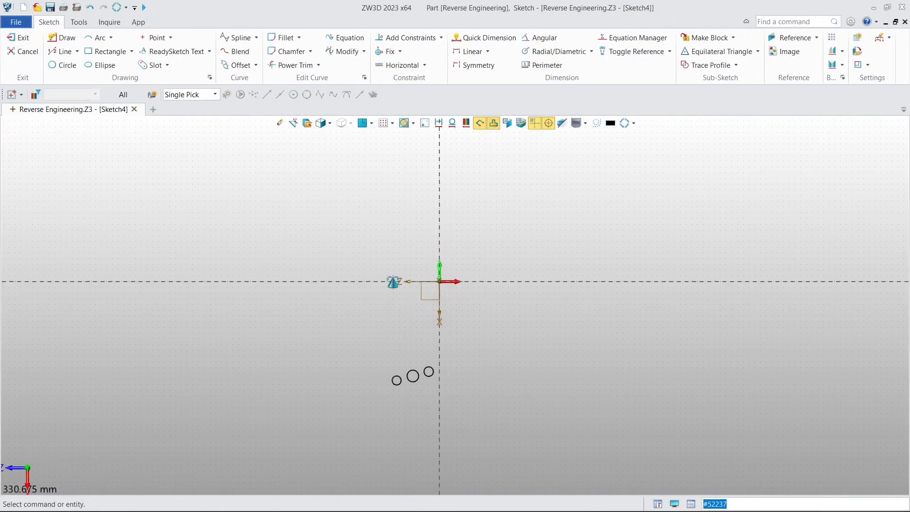
Start a three-point circle on the section curve of the small hole farthest from the sketch's vertical axis
scroll(356, 279, "up", 2)
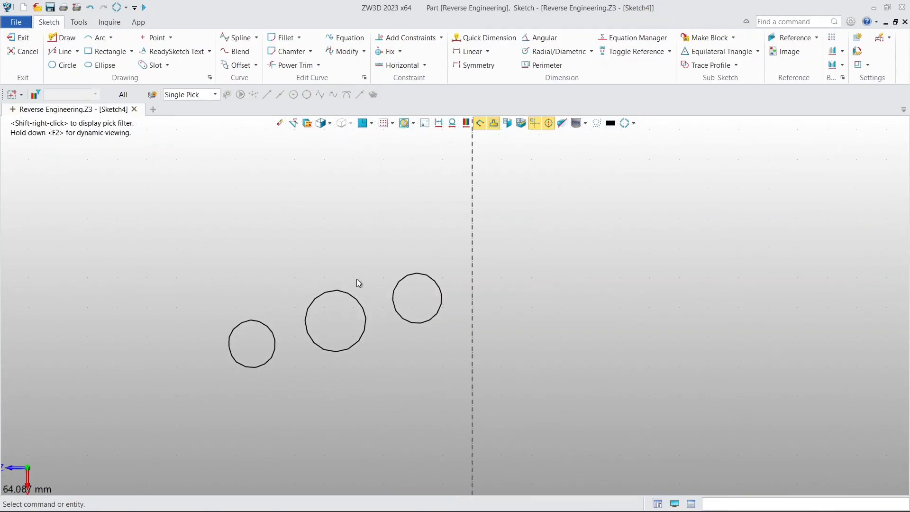
left_click(67, 65)
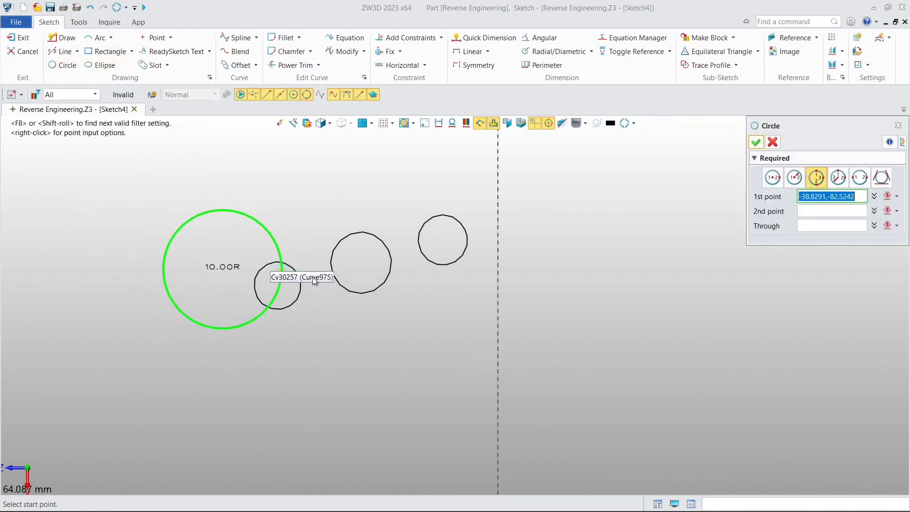
scroll(288, 296, "up", 4)
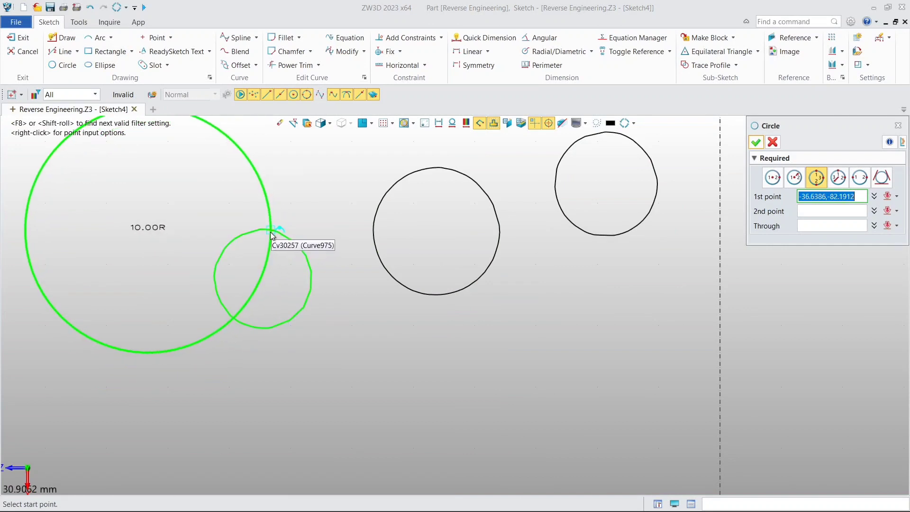
Draw three-point circles about 8.03 mm and 10.28 mm in diameter over the outer-left and middle hole section outlines
left_click(271, 230)
left_click(217, 279)
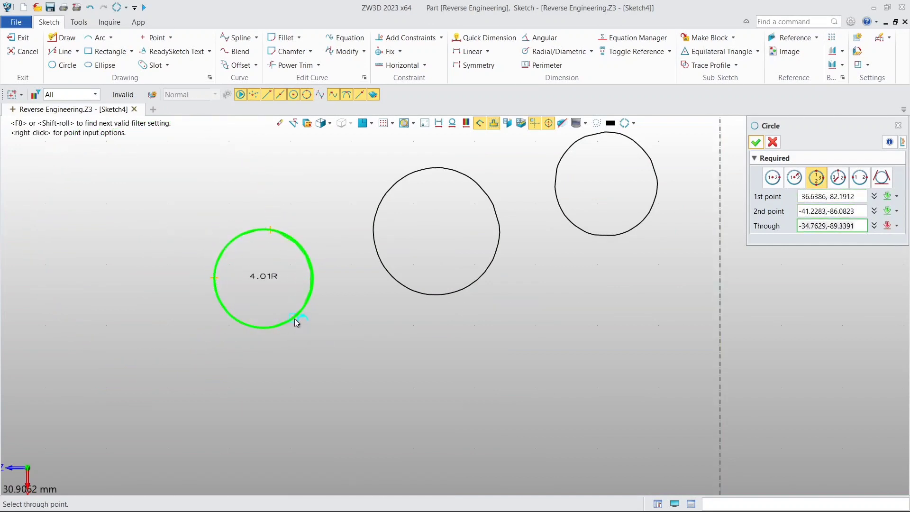
left_click(294, 318)
right_click_drag(336, 272, 276, 291)
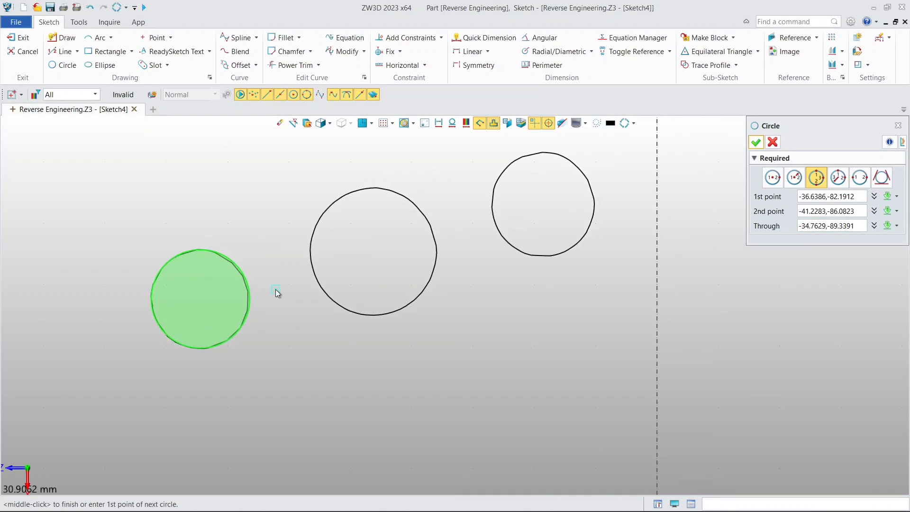
left_click(327, 214)
left_click(414, 210)
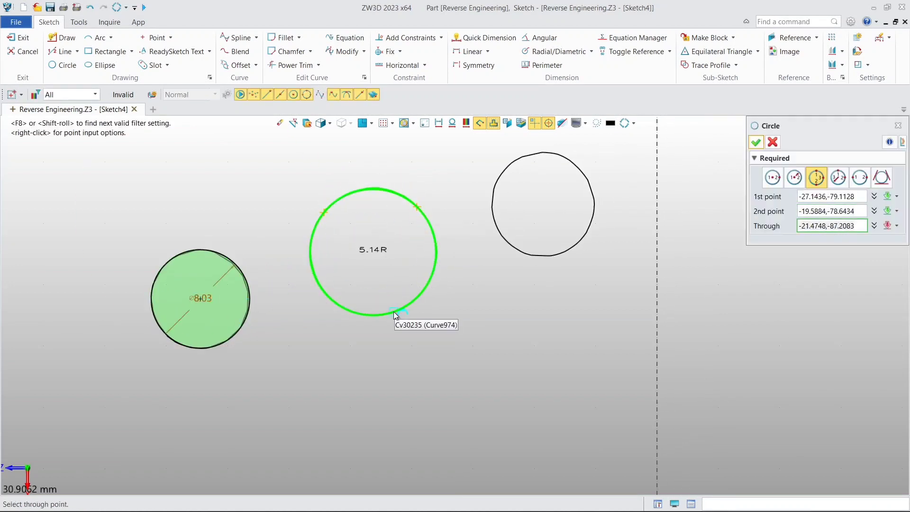
left_click(396, 315)
right_click_drag(417, 286, 305, 248)
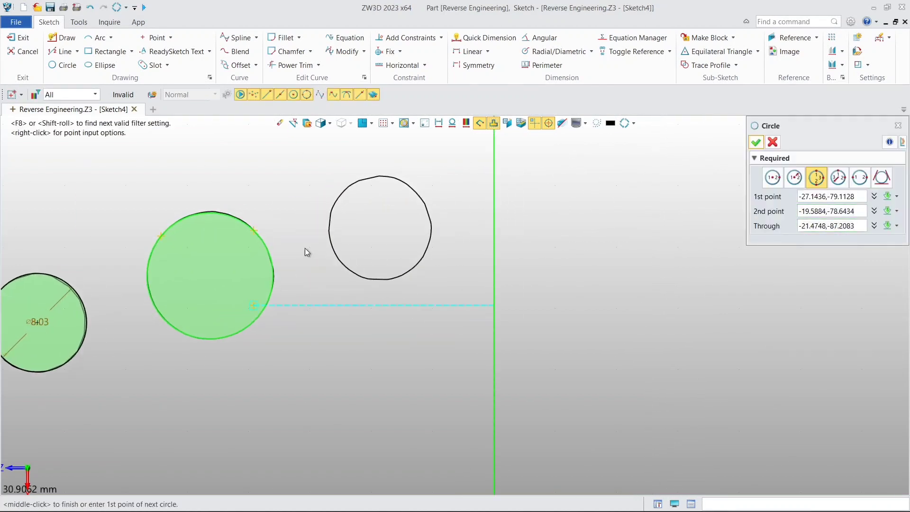
Draw a three-point circle about 8.44 mm in diameter over the remaining hole outline and finish the sketch
left_click(358, 186)
left_click(334, 252)
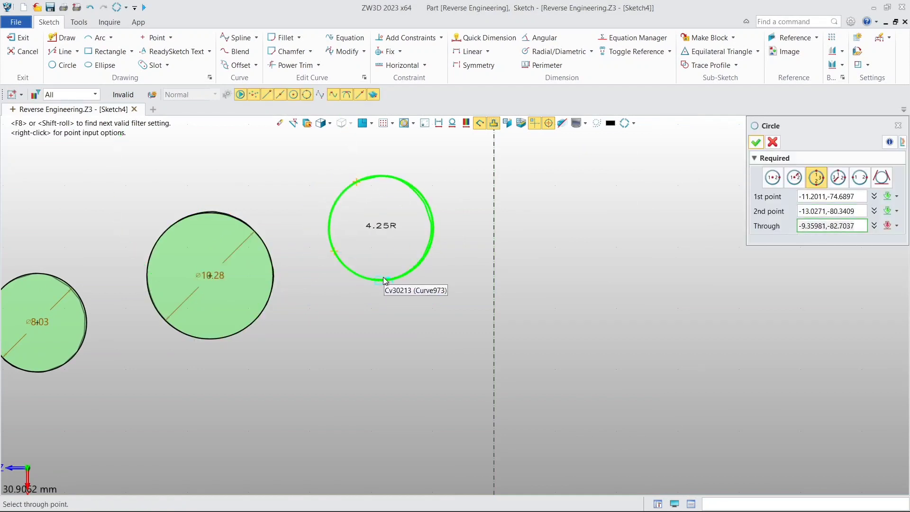
left_click(413, 278)
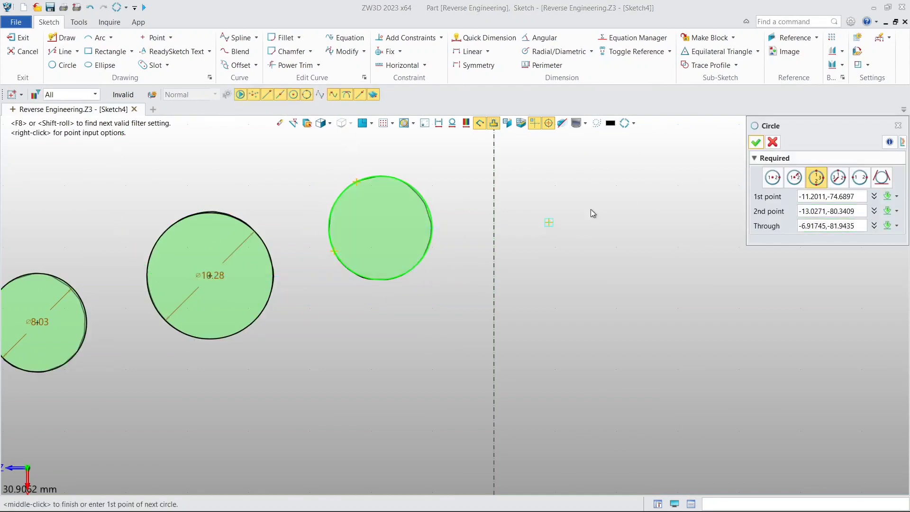
left_click(756, 143)
scroll(521, 219, "down", 4)
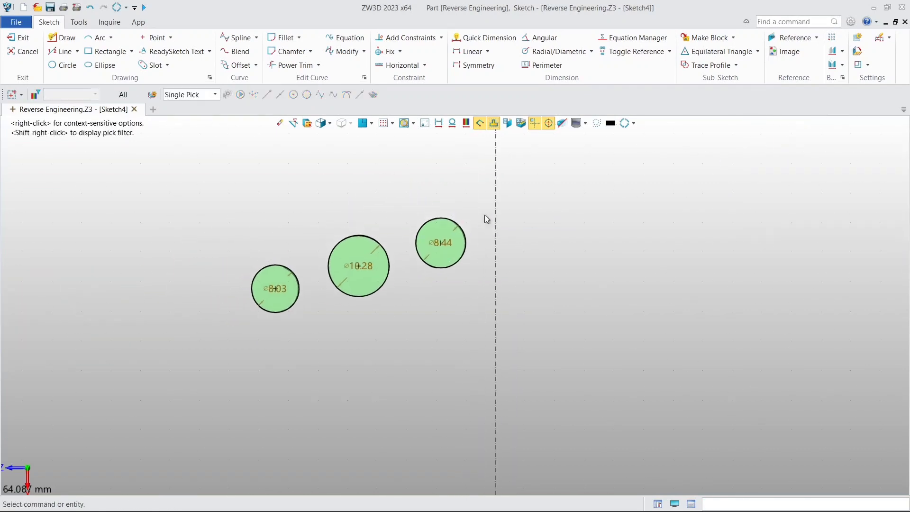
scroll(485, 219, "down", 2)
left_click(21, 37)
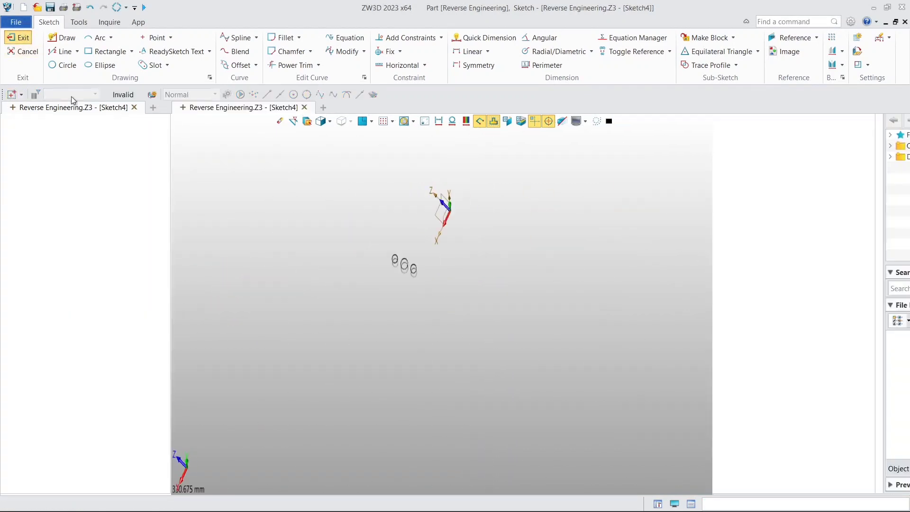
Show the Demo_Block.stl mesh in the model
left_click_drag(170, 449, 169, 175)
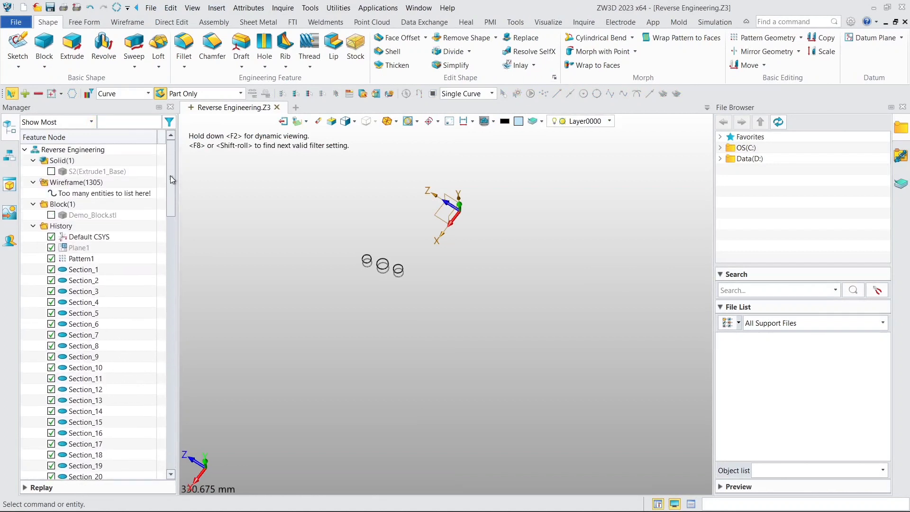
left_click(51, 215)
middle_click_drag(329, 240, 327, 259)
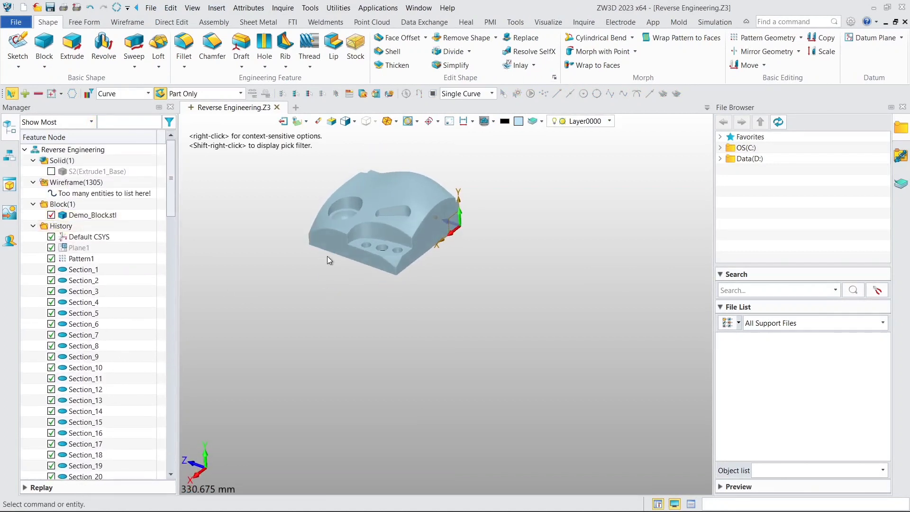
Start an extrusion using Sketch4 with the three hole circles as the profile
left_click(72, 50)
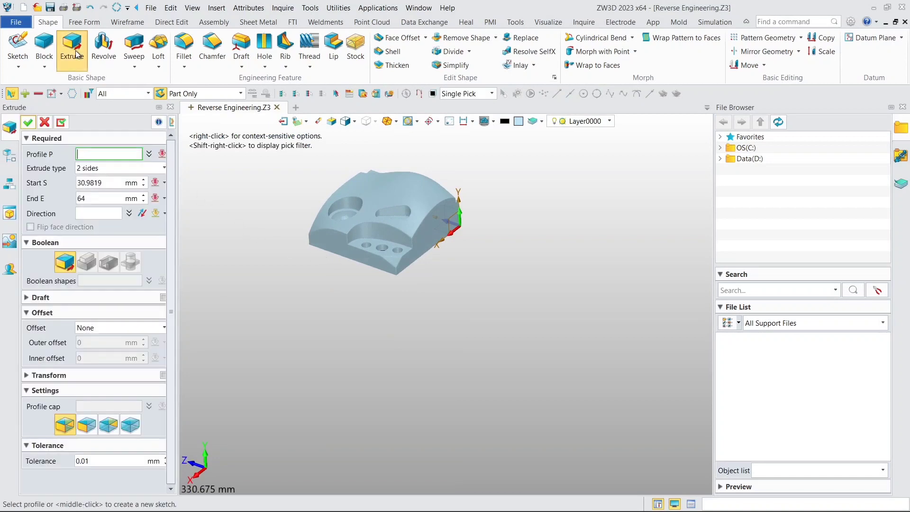
left_click(4, 161)
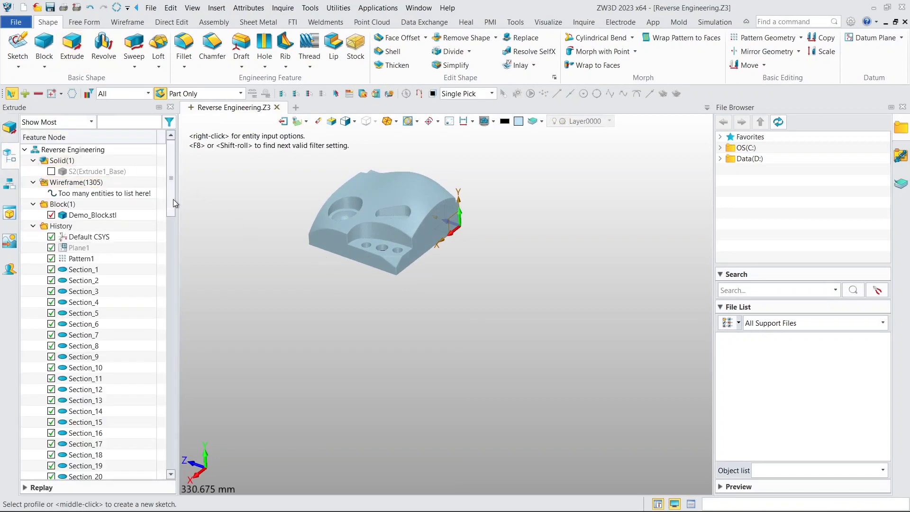
left_click_drag(173, 197, 144, 454)
left_click(85, 455)
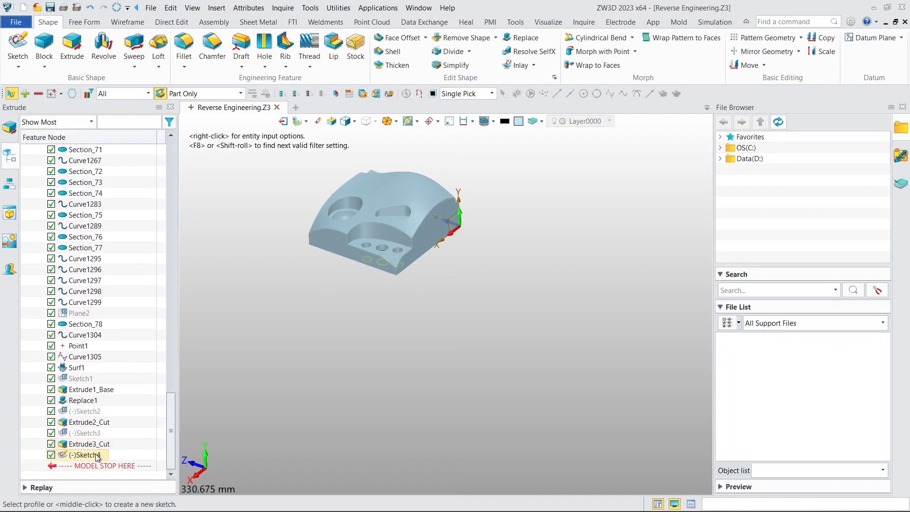
scroll(293, 284, "up", 5)
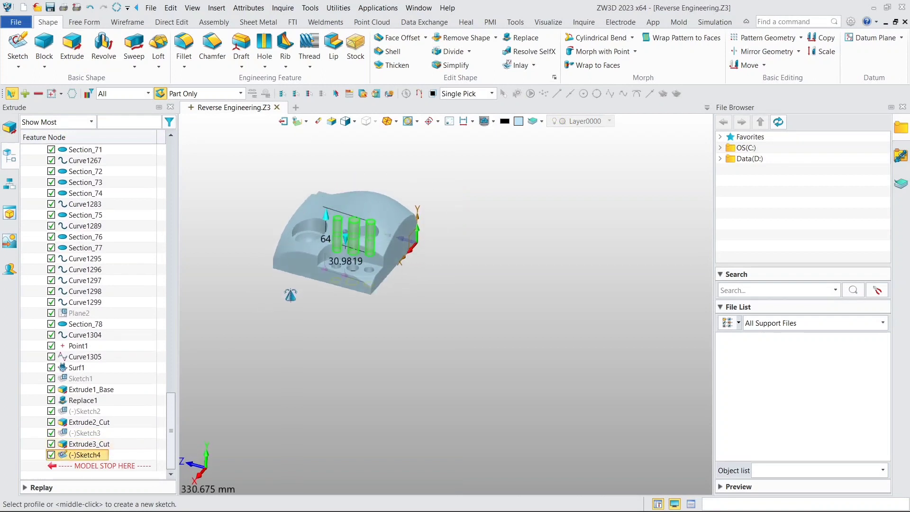
left_click(6, 137)
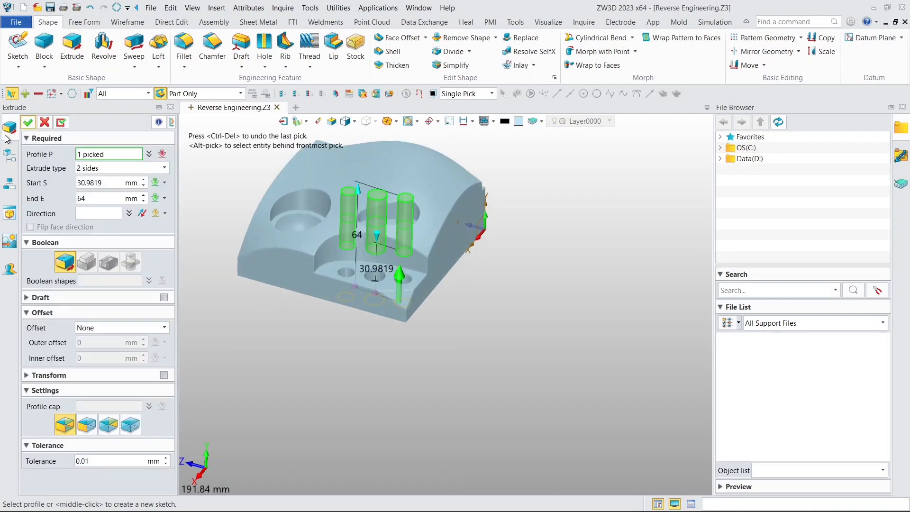
Define the extrusion's start with the To Point option and switch the model to wireframe display
left_click(105, 187)
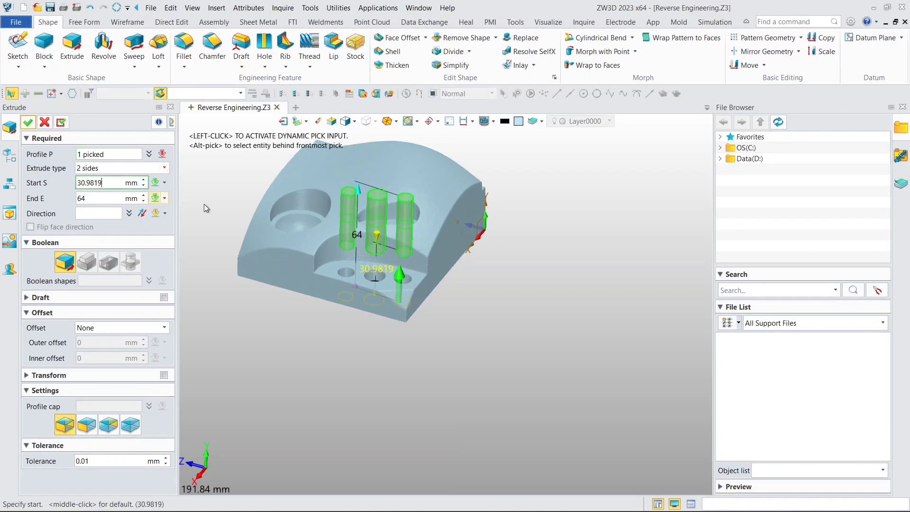
right_click(196, 183)
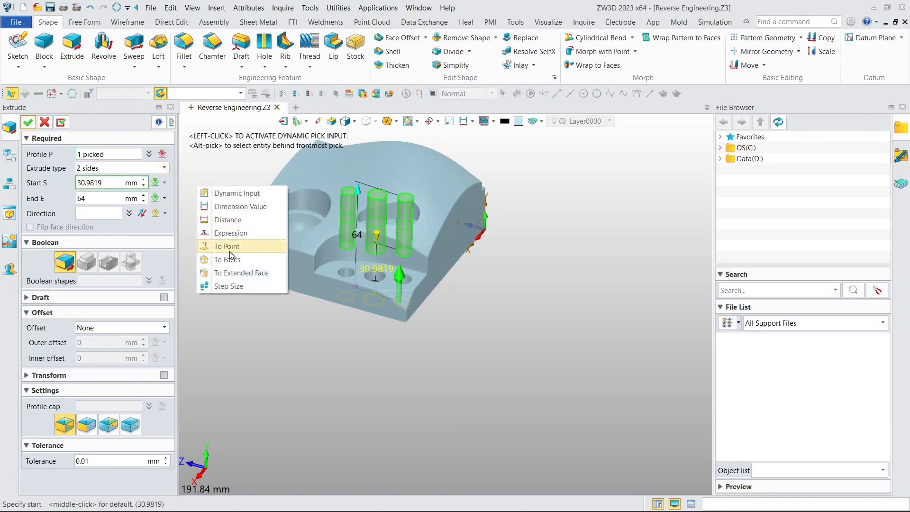
left_click(230, 248)
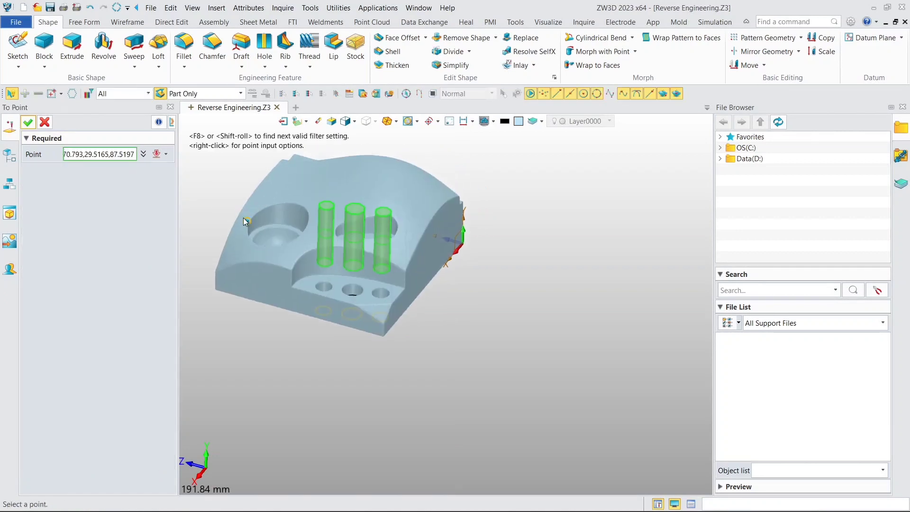
left_click(331, 133)
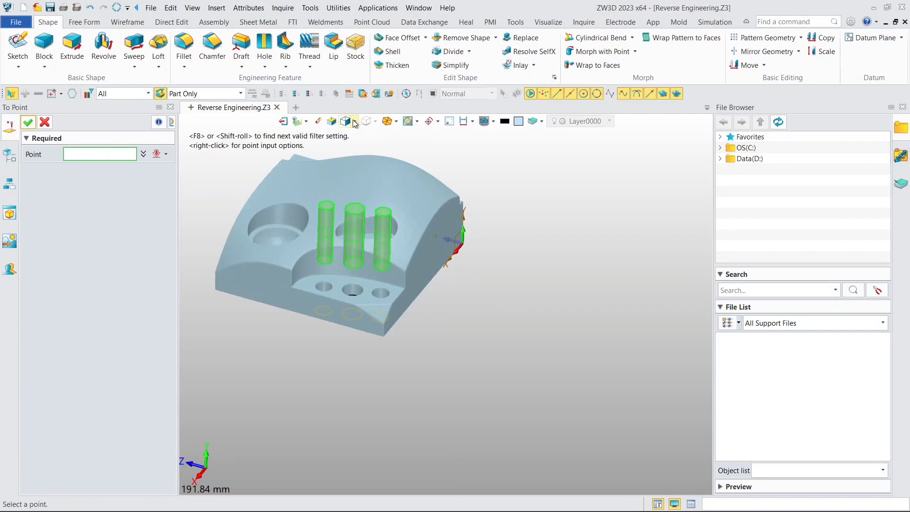
left_click(355, 122)
left_click(363, 135)
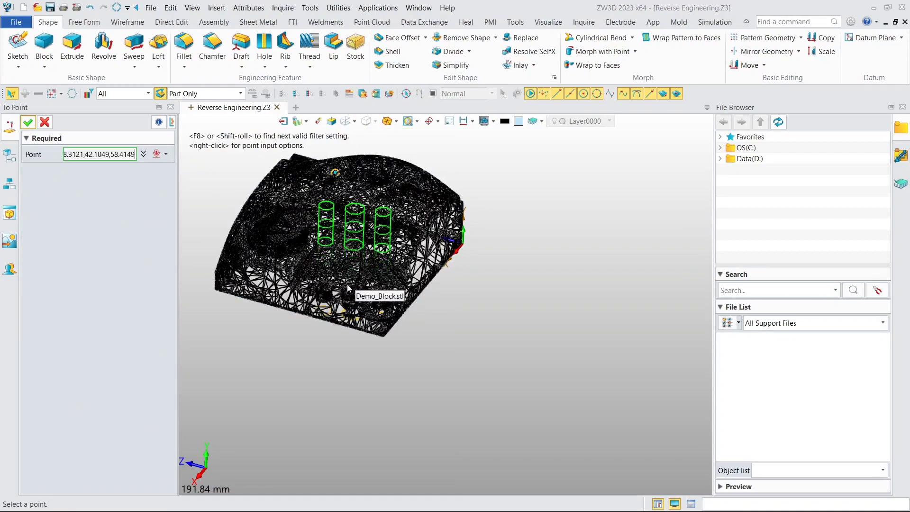
Pick a mesh vertex on the floor of a small hole as the start point, setting the start to 7.3956 mm
scroll(321, 275, "up", 3)
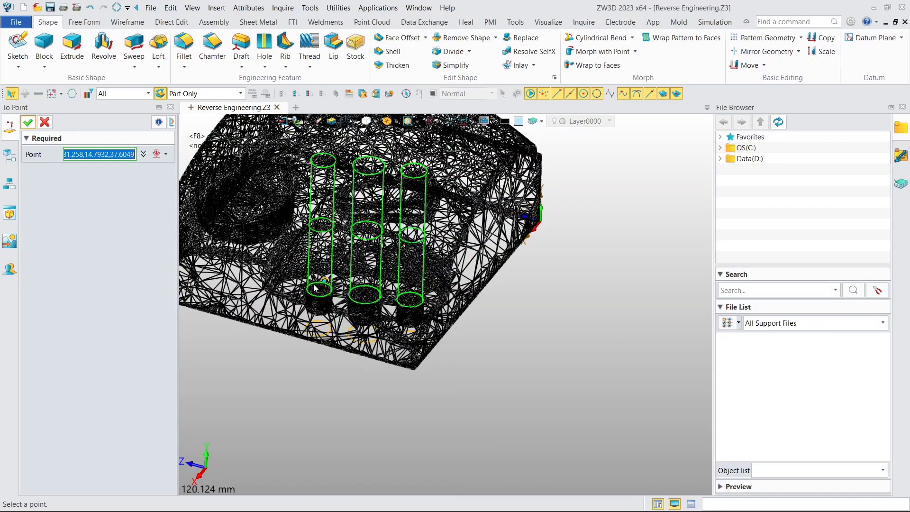
scroll(321, 274, "up", 4)
right_click_drag(317, 293, 315, 314)
scroll(314, 328, "up", 5)
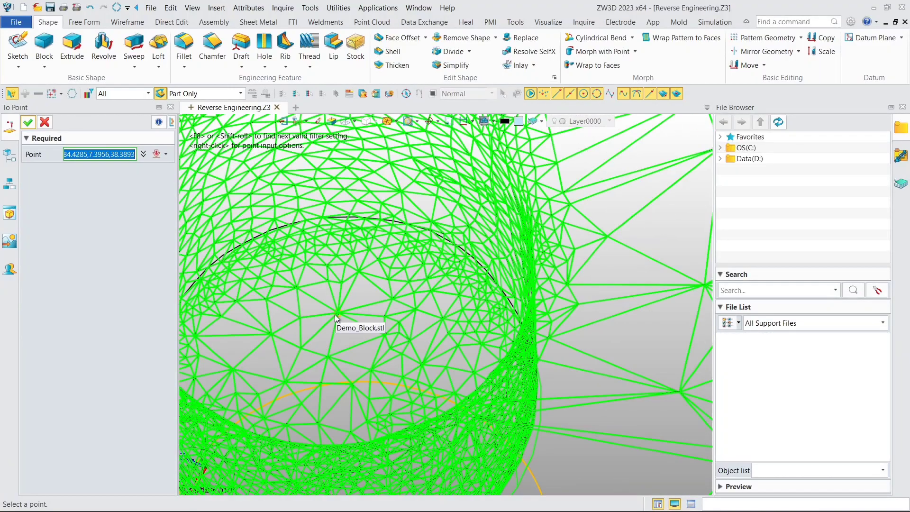
left_click(339, 314)
scroll(338, 314, "down", 10)
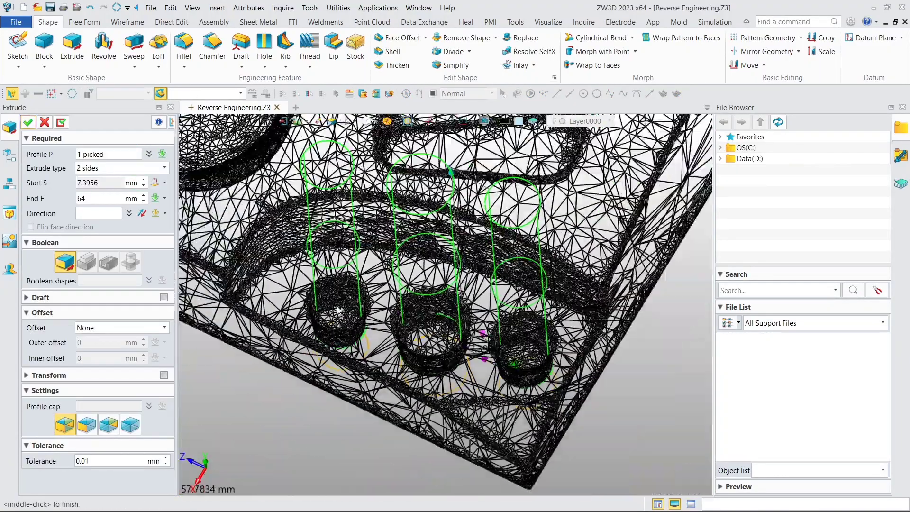
Complete the two-sided extrusion of the three circles as separate base bodies with the end at 64 mm
mouse_move(338, 294)
right_mouse_down()
mouse_move(342, 254)
mouse_move(359, 238)
right_mouse_up()
left_click(149, 154)
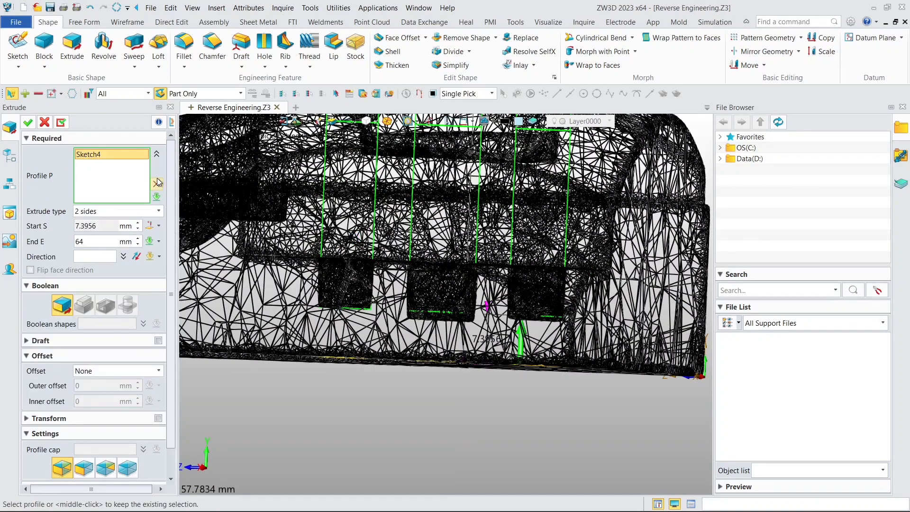
left_click(158, 155)
left_click(28, 123)
Return the model to shaded display
scroll(290, 198, "down", 5)
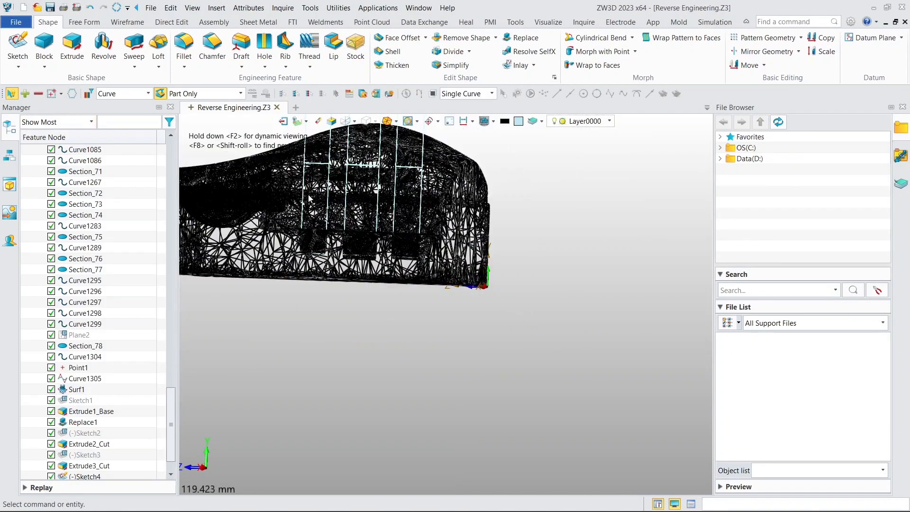
middle_click_drag(371, 198, 425, 294)
right_click_drag(423, 260, 417, 263)
left_click(355, 124)
left_click(369, 148)
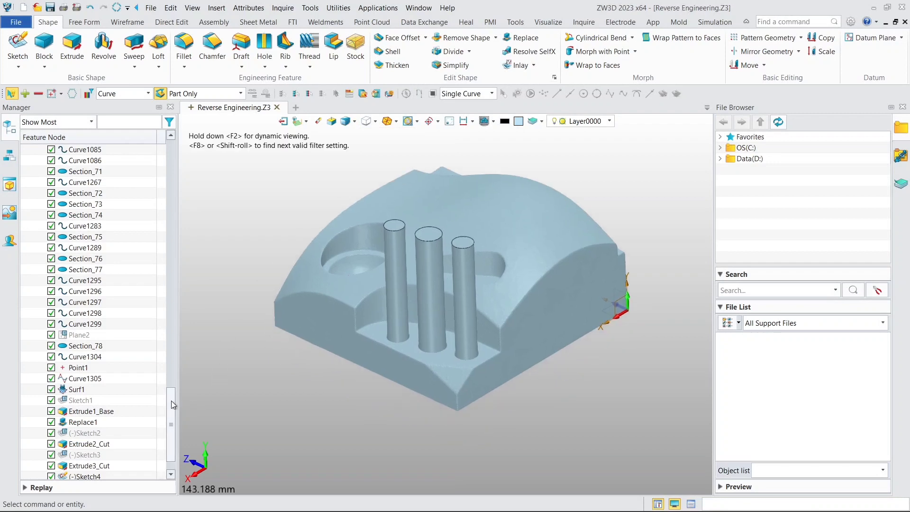
Show the S2(Extrude1_Base) solid together with the three extruded cylinders
left_click_drag(171, 404, 157, 144)
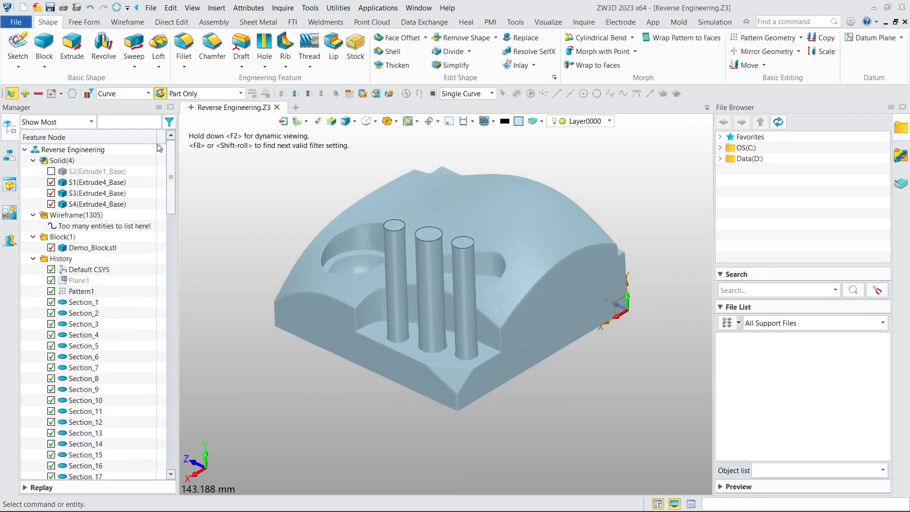
left_click(51, 171)
middle_click_drag(280, 205, 271, 198)
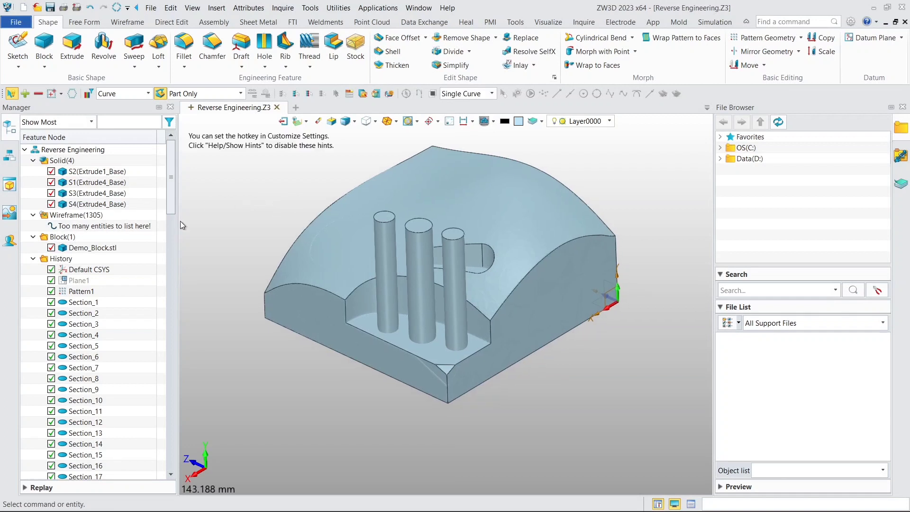
Redefine the Extrude4_Base feature with the remove Boolean so the cylinders cut three holes in the base solid
left_click_drag(172, 196, 159, 457)
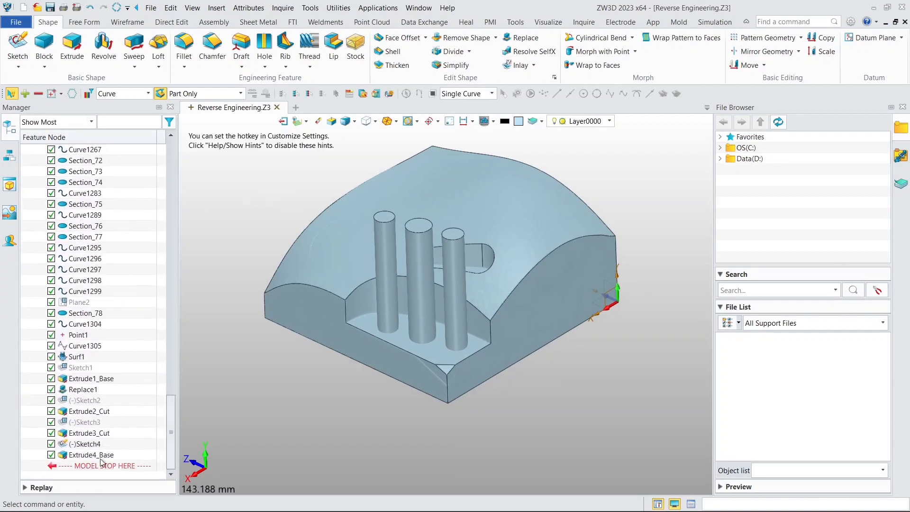
double_click(82, 455)
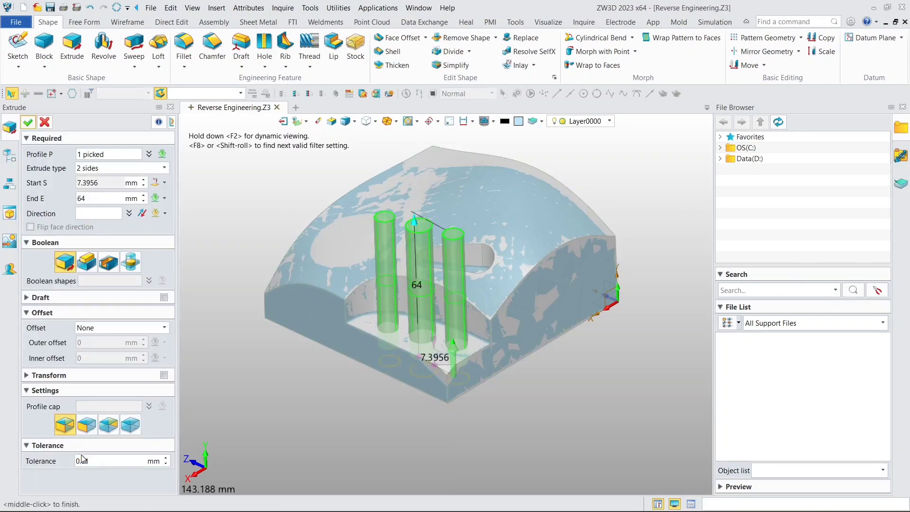
left_click(106, 270)
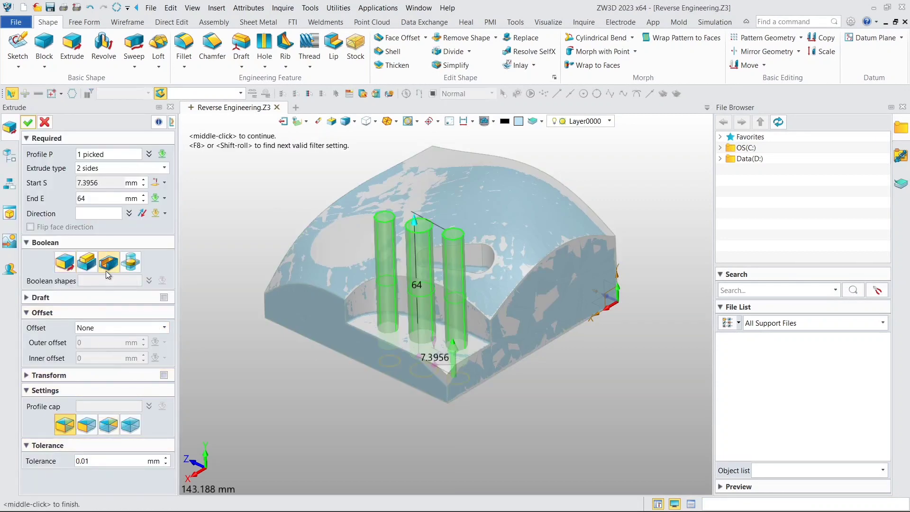
left_click(29, 122)
right_click_drag(505, 288, 496, 234)
Hide the S2(Extrude1_Base) solid and unblank all wireframe section curves over the mesh
left_click_drag(171, 412, 179, 158)
right_click_drag(483, 219, 393, 185)
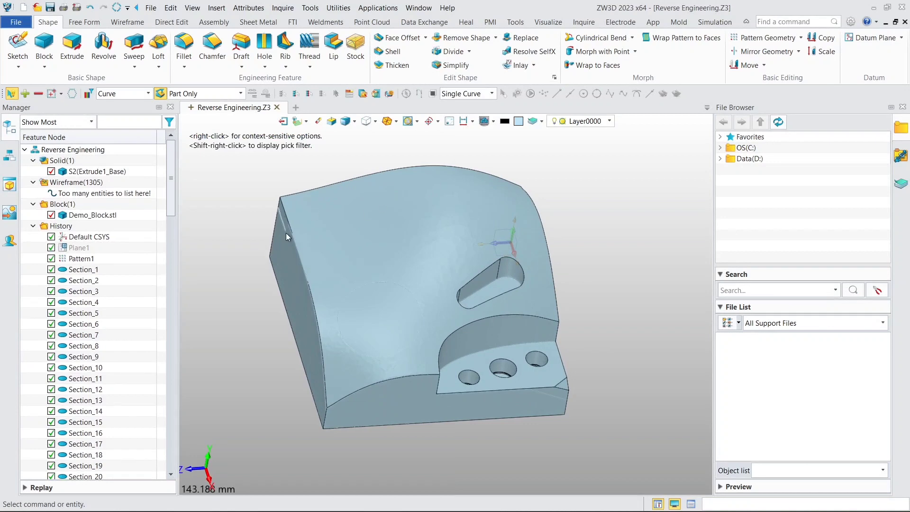
left_click(51, 171)
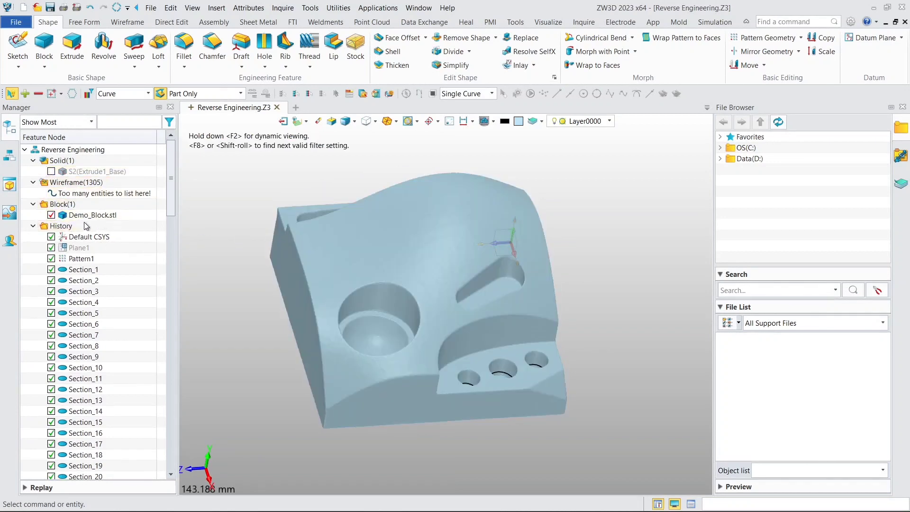
right_click(76, 185)
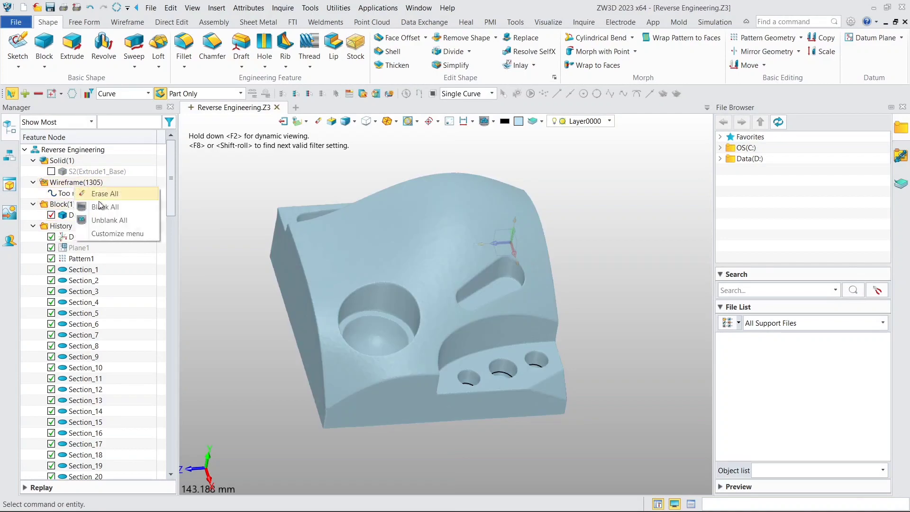
left_click(109, 219)
middle_click_drag(335, 291, 356, 279)
scroll(356, 279, "up", 3)
scroll(356, 279, "up", 3)
middle_click_drag(401, 332, 422, 308)
scroll(422, 308, "down", 2)
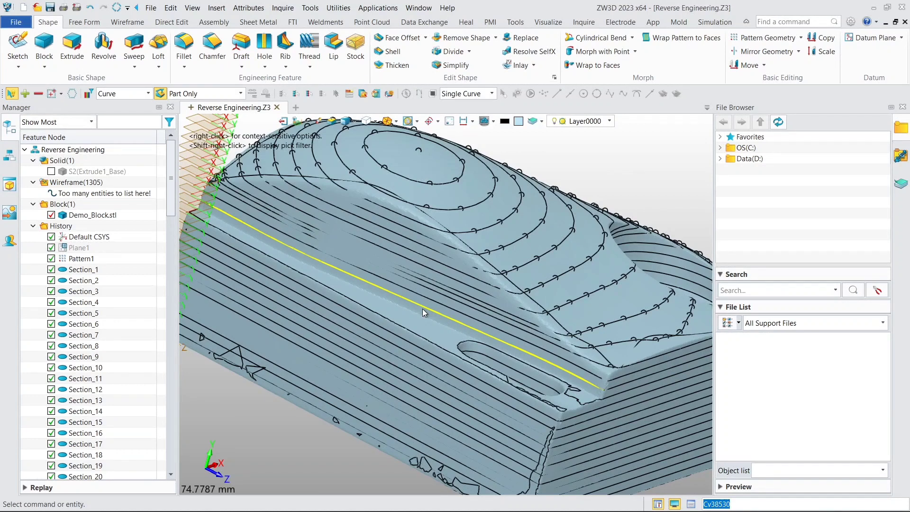
Show only the section curve running along the block's long side step and keep that display status
right_click(422, 308)
left_click(457, 64)
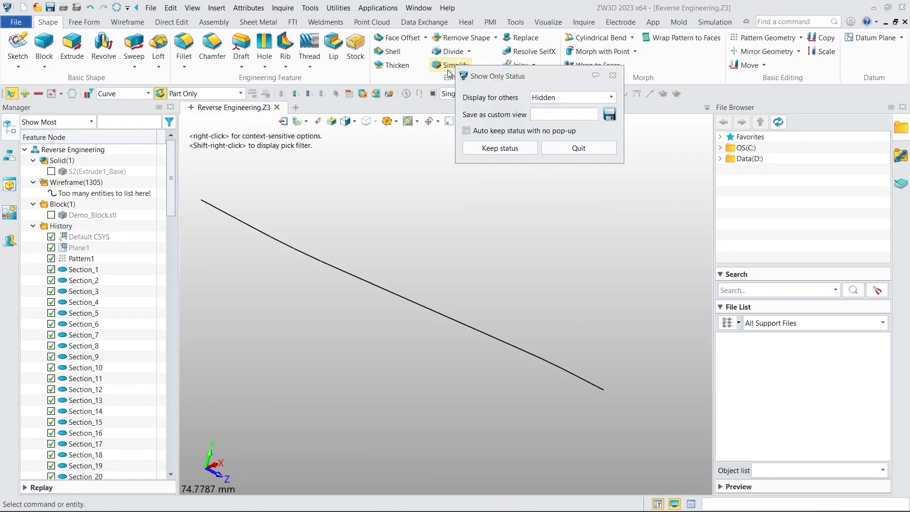
left_click(500, 148)
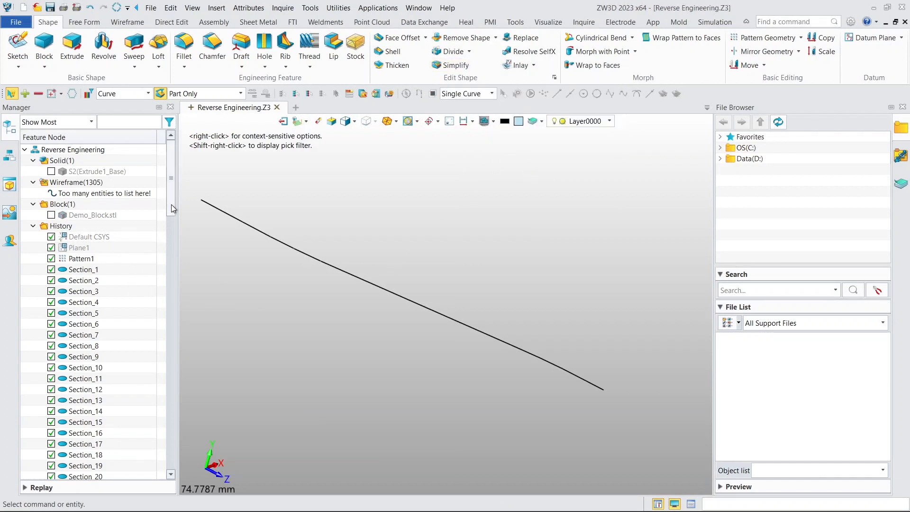
Unblank the Default CSYS and Sketch1 as references for the isolated section curve
left_click_drag(172, 209, 179, 179)
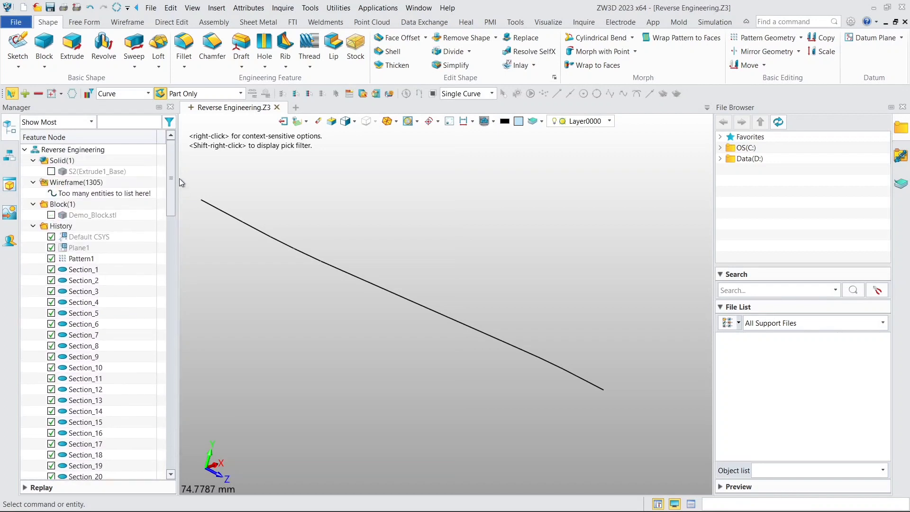
right_click(93, 237)
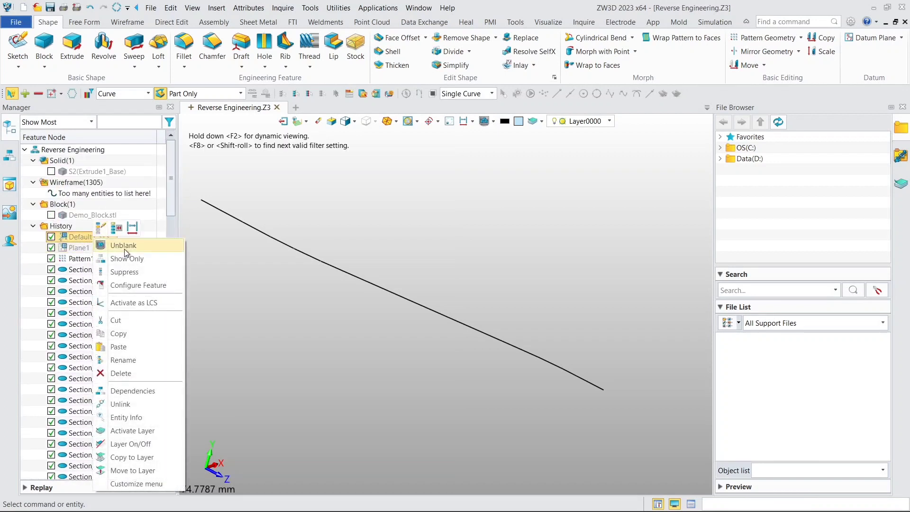
left_click(124, 246)
left_click_drag(171, 196, 170, 448)
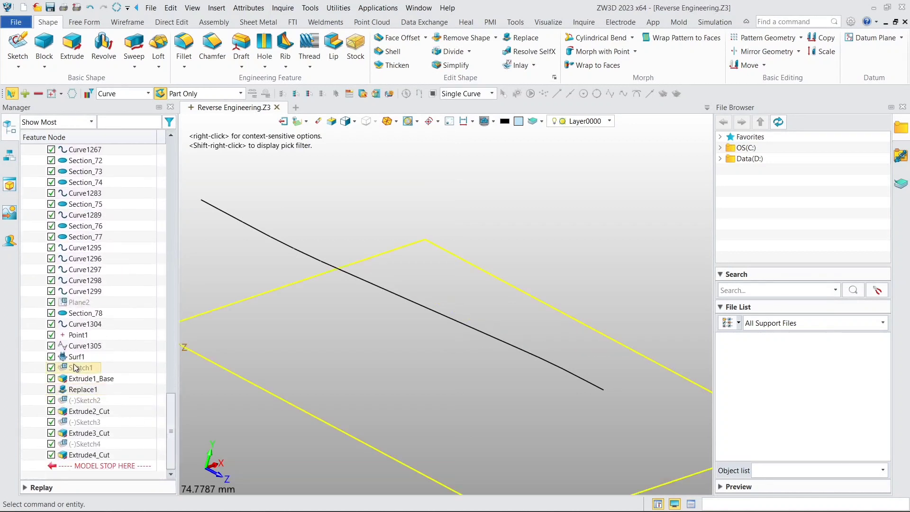
right_click(75, 368)
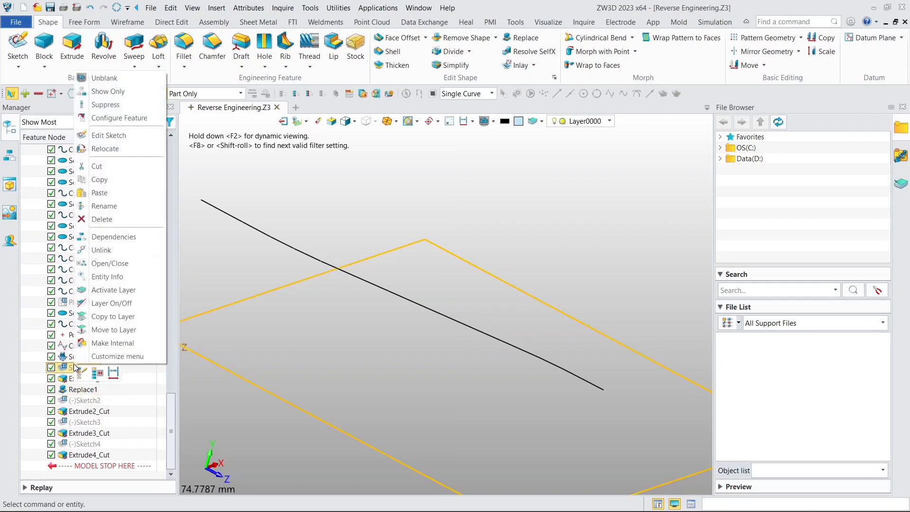
left_click(105, 79)
Create a new sketch on the Default CSYS_XZ plane
scroll(407, 218, "down", 5)
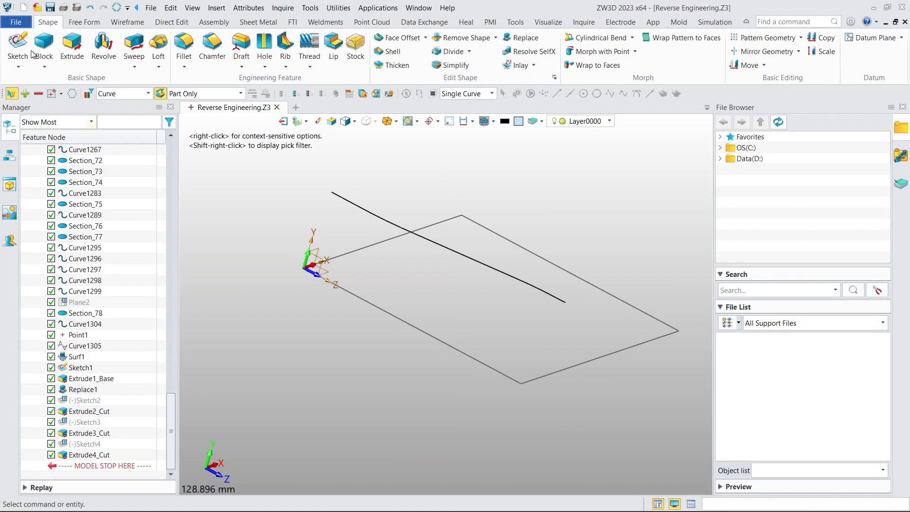
left_click(16, 44)
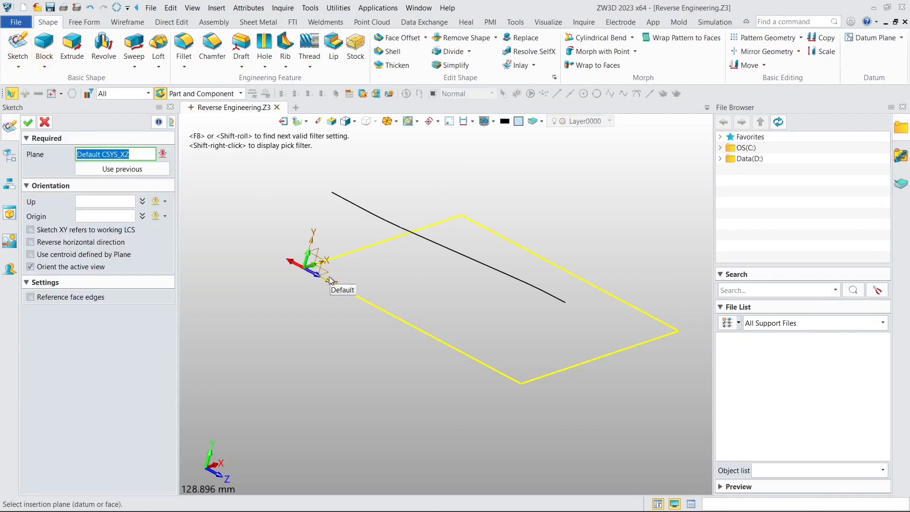
scroll(326, 272, "down", 2)
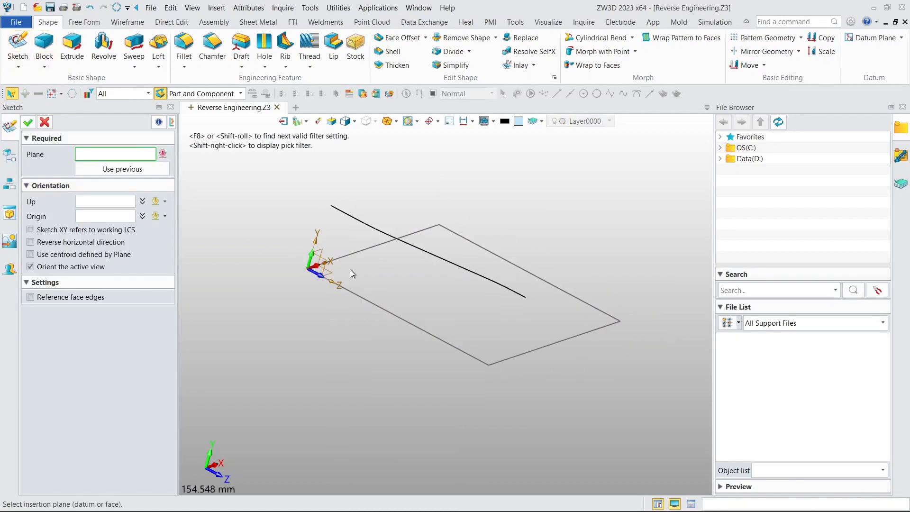
left_click(333, 271)
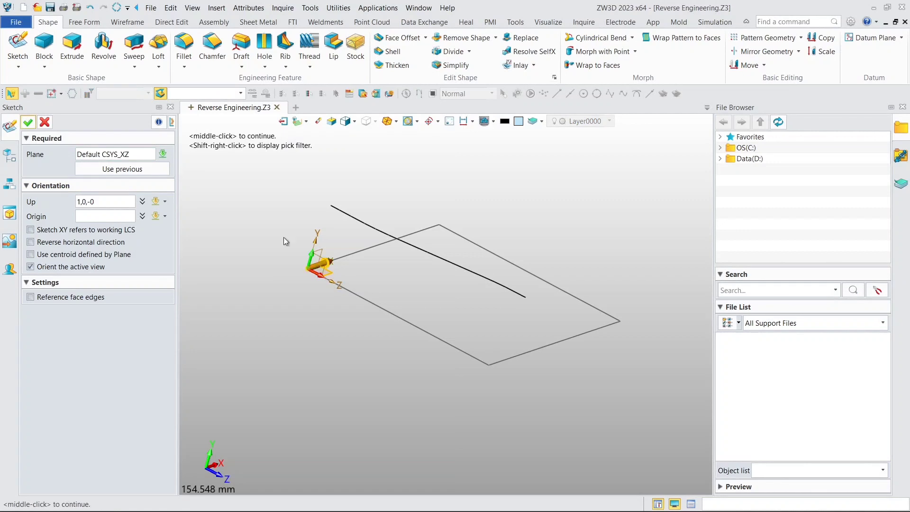
left_click(27, 124)
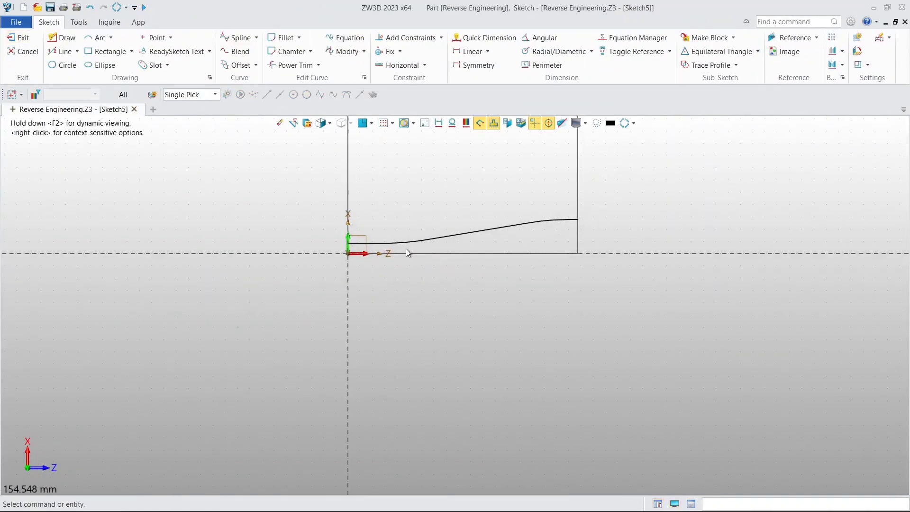
Draw a degree 3 open spline through 24 points along the section curve, ending just beyond the far edge of the base outline
scroll(388, 232, "up", 8)
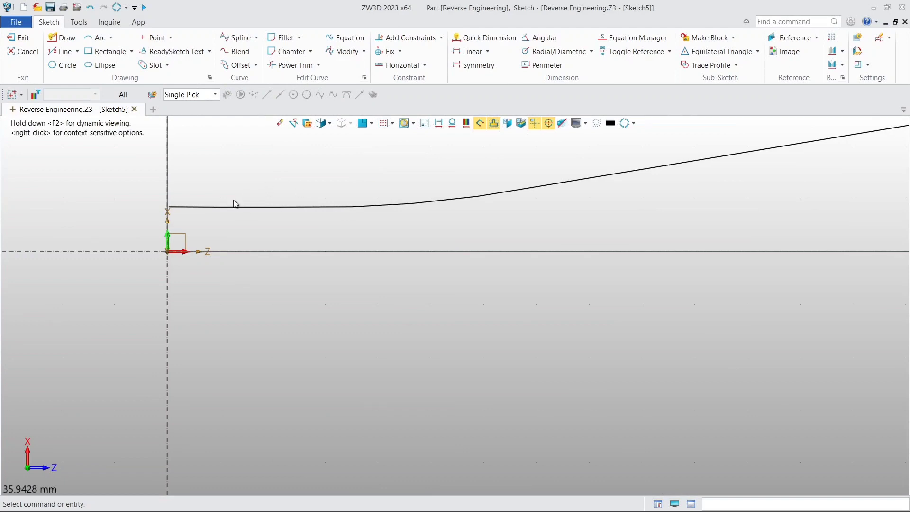
scroll(618, 175, "down", 3)
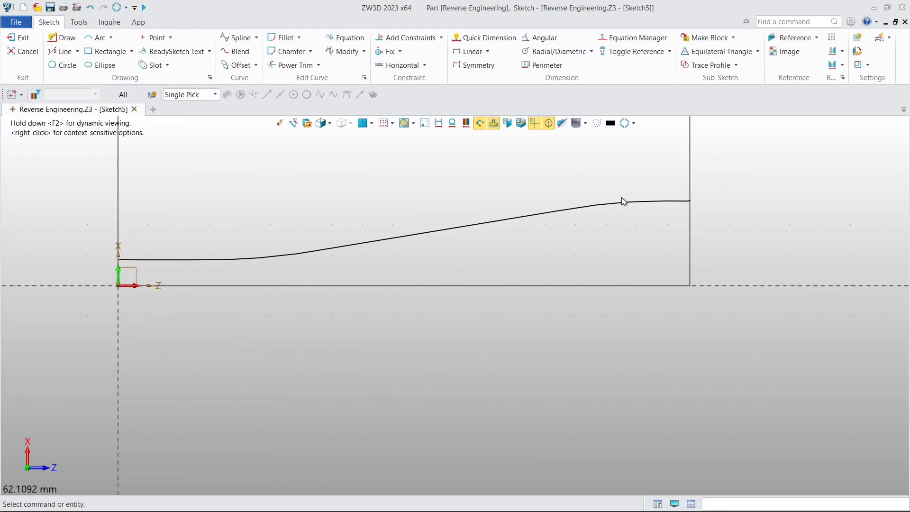
left_click(237, 37)
scroll(133, 289, "up", 4)
scroll(126, 259, "up", 3)
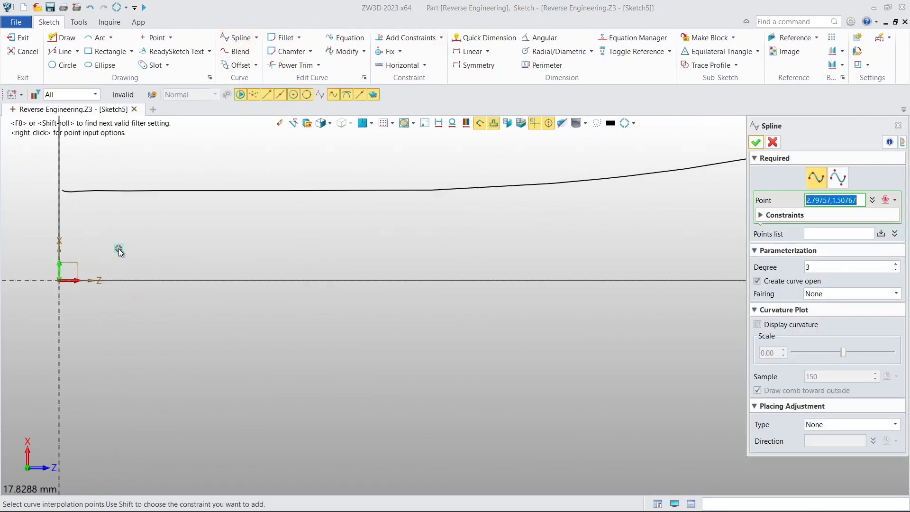
middle_click_drag(97, 236, 272, 244)
scroll(251, 224, "up", 3)
left_click(238, 178)
left_click(287, 176)
left_click(347, 177)
left_click(445, 177)
middle_click_drag(494, 181, 348, 209)
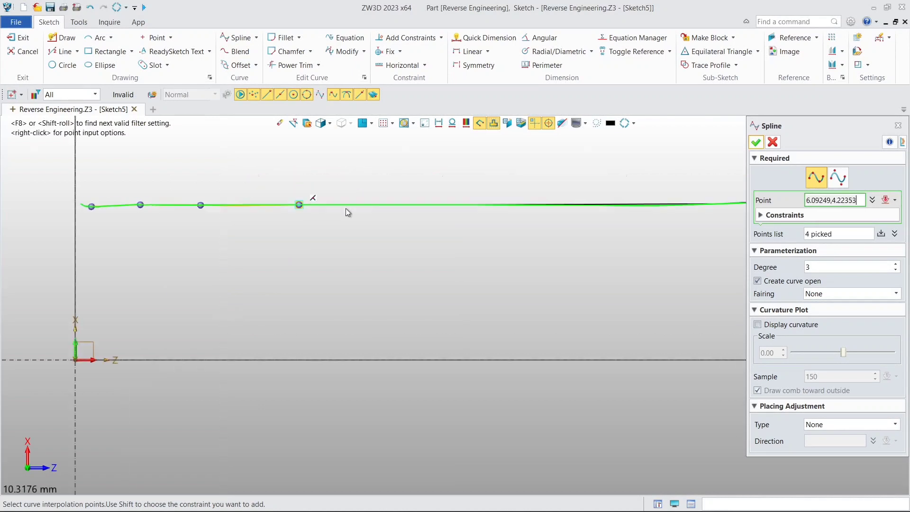
left_click(395, 205)
left_click(523, 204)
middle_click_drag(626, 202, 359, 230)
left_click(424, 230)
left_click(415, 266)
left_click(390, 237)
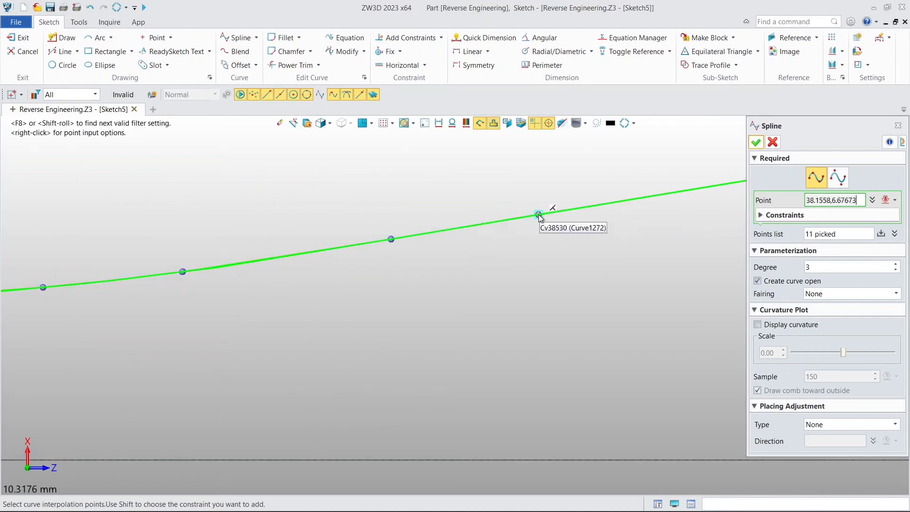
left_click(538, 215)
left_click(489, 205)
left_click(510, 204)
left_click(464, 218)
left_click(590, 196)
left_click(434, 241)
left_click(588, 216)
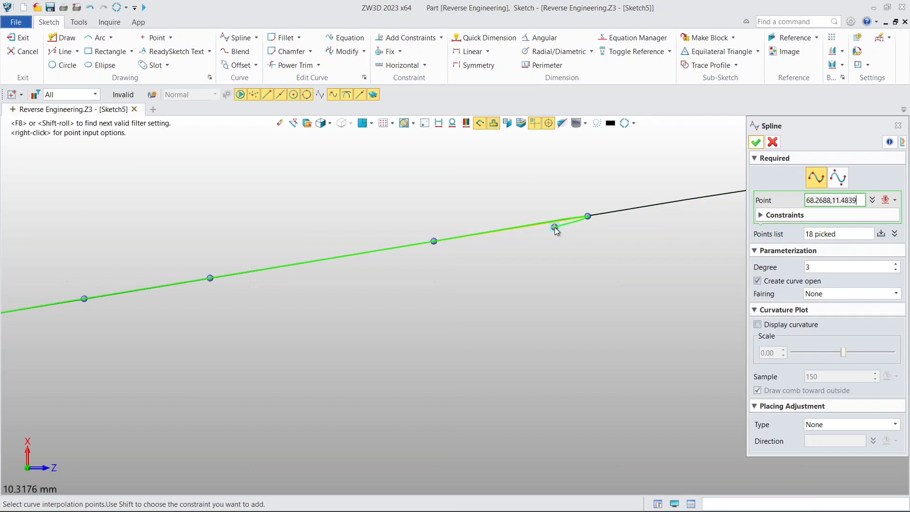
middle_click_drag(622, 209, 71, 299)
left_click(241, 272)
scroll(303, 264, "up", 1)
left_click(500, 238)
left_click(636, 229)
middle_click_drag(635, 228, 312, 239)
left_click(465, 232)
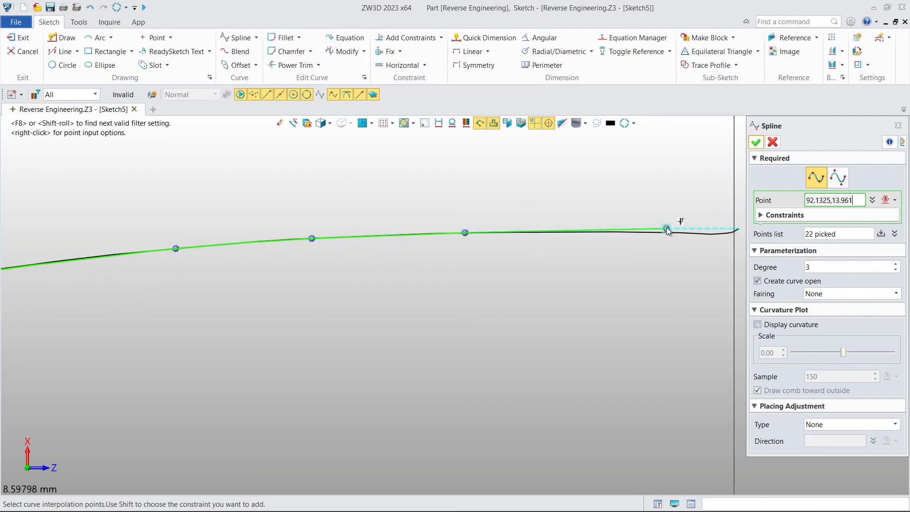
left_click(666, 230)
middle_click_drag(666, 230, 406, 230)
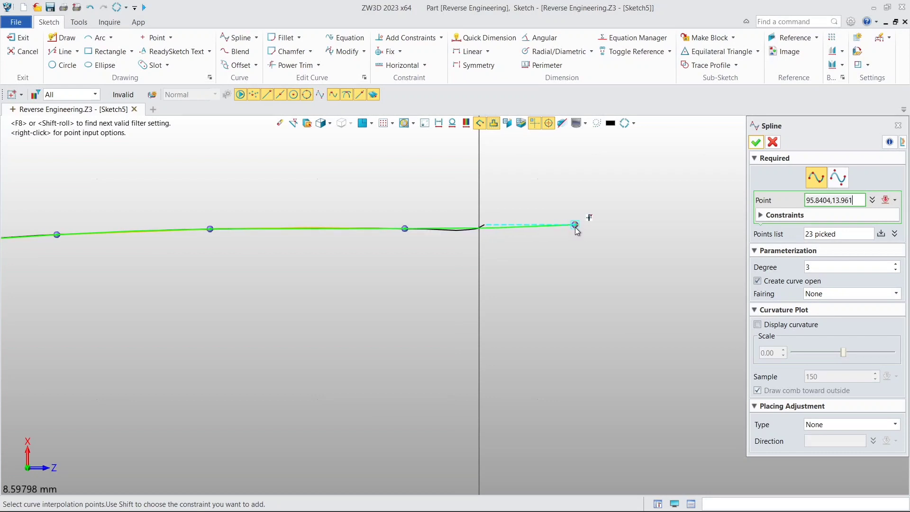
left_click(579, 225)
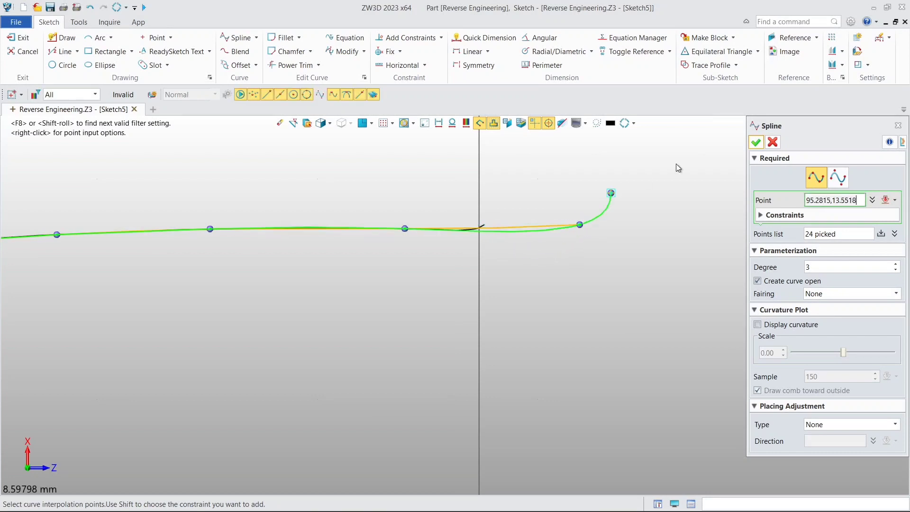
middle_click(573, 272)
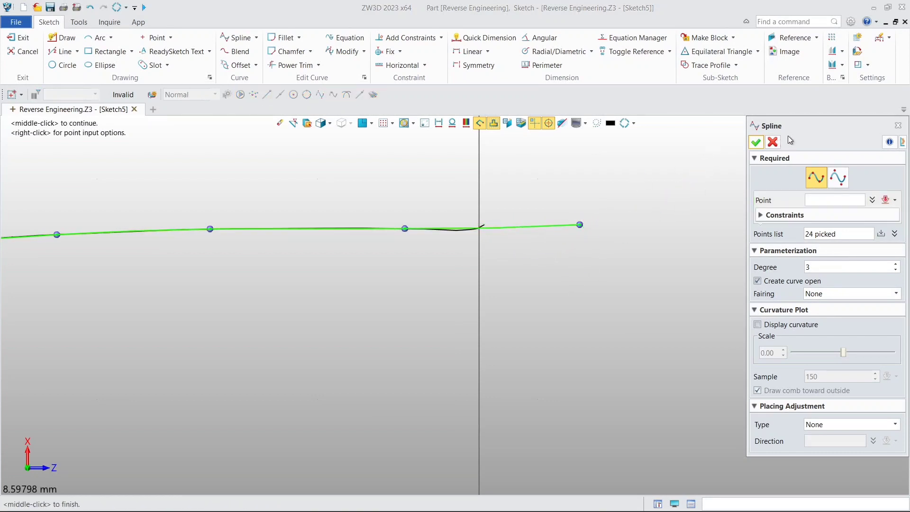
left_click(755, 146)
Delete the on-curve constraint at the spline's first point and move that point past the vertical axis
scroll(572, 247, "down", 7)
mouse_move(546, 279)
middle_mouse_down()
mouse_move(656, 244)
mouse_move(886, 229)
middle_mouse_up()
middle_click_drag(308, 353, 676, 302)
middle_click_drag(516, 326, 649, 323)
scroll(279, 304, "up", 4)
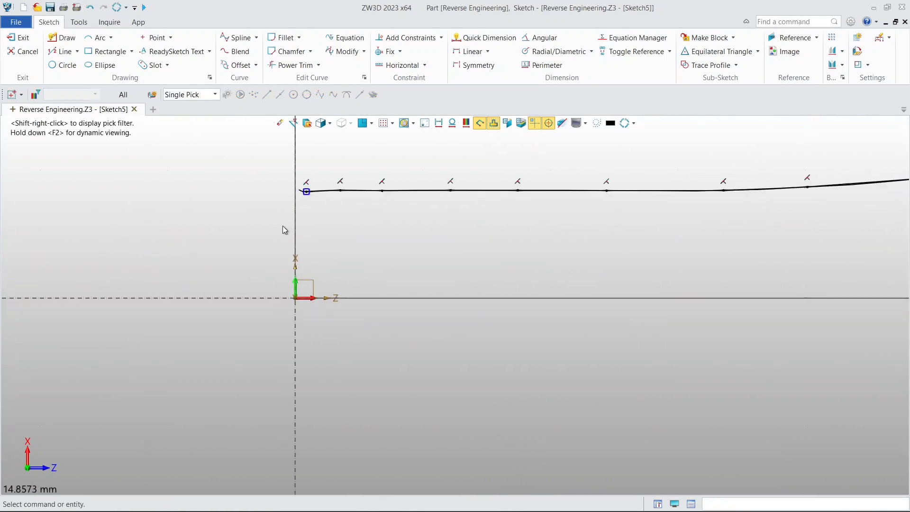
middle_click_drag(284, 230, 345, 298)
scroll(368, 278, "up", 3)
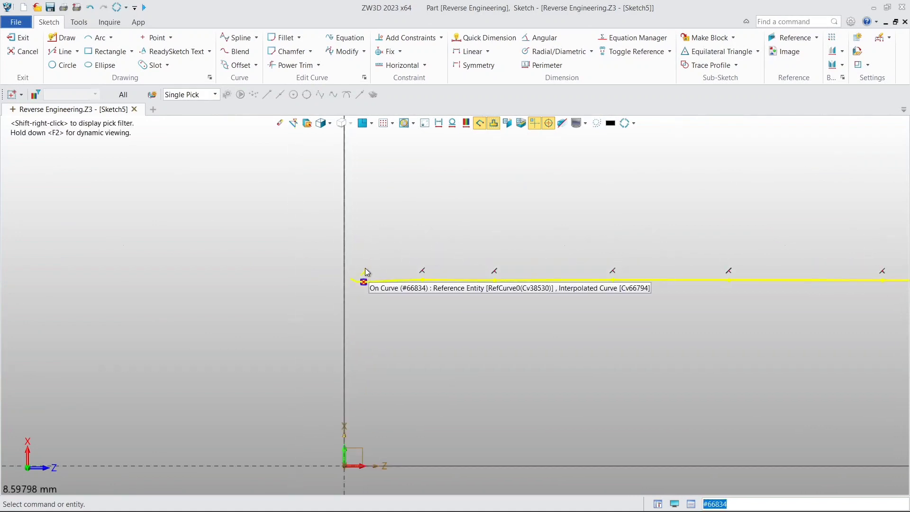
left_click(364, 273)
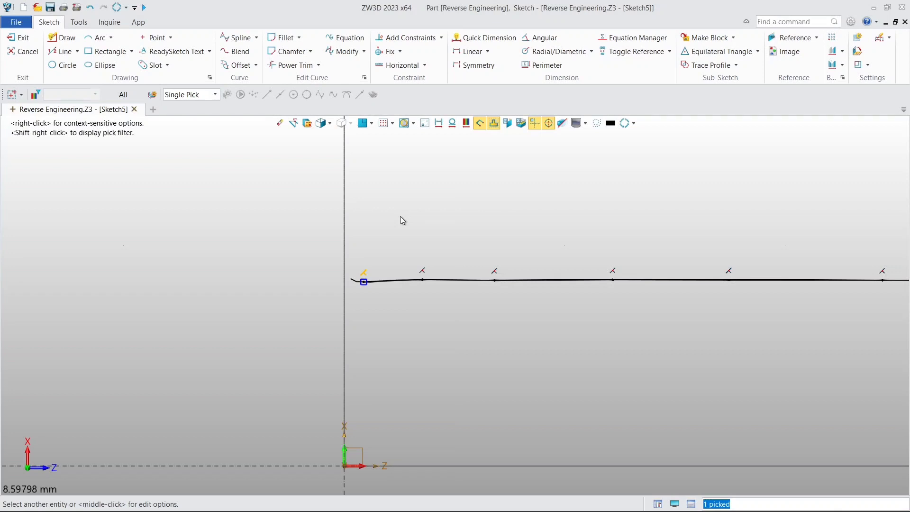
key("Escape")
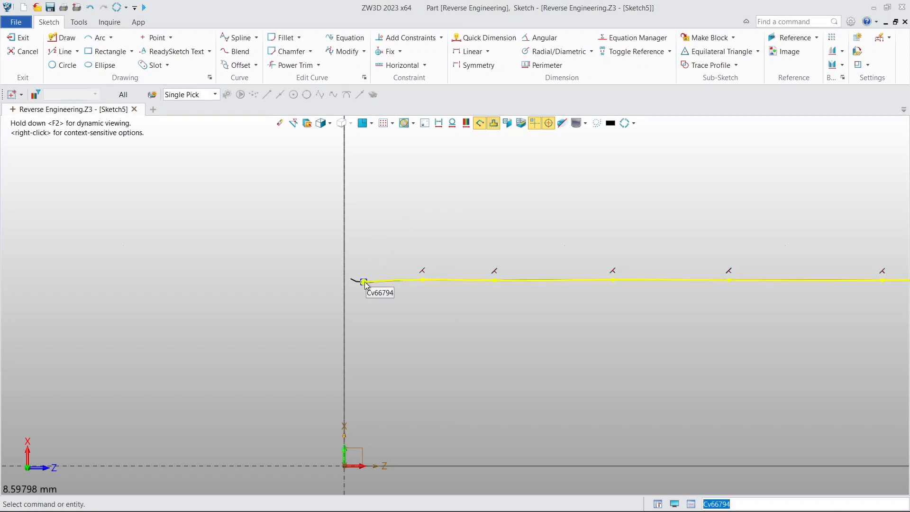
left_click_drag(364, 282, 303, 283)
middle_click_drag(407, 234, 430, 195)
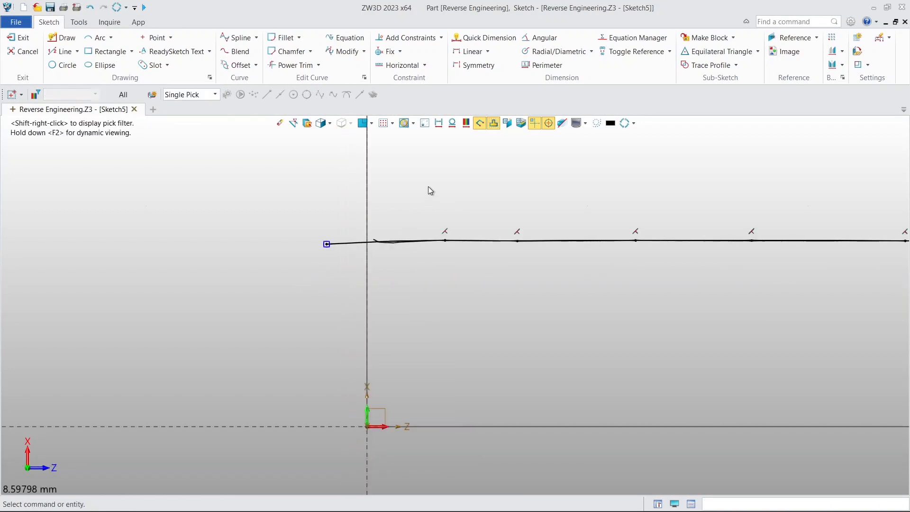
Draw a vertical line about 4.19 mm long from the spline's crossing with the vertical axis to the sketch origin
left_click(62, 52)
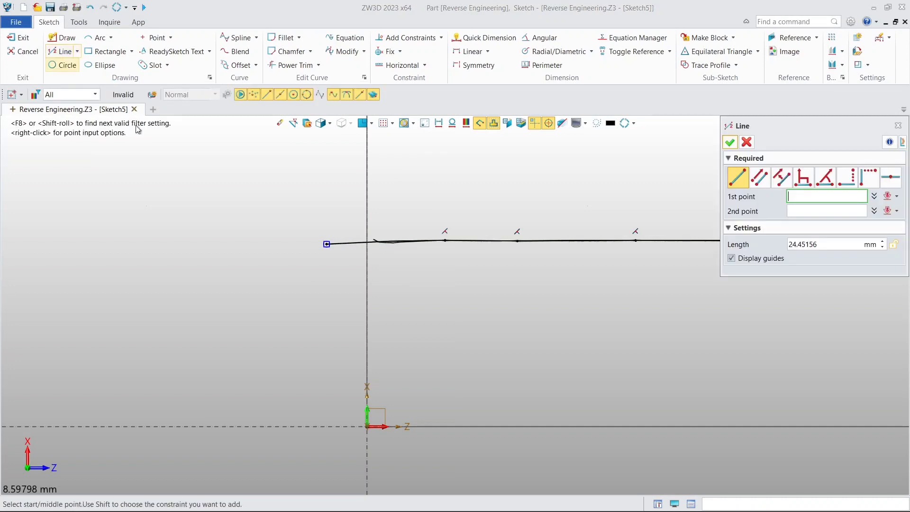
scroll(368, 242, "up", 3)
left_click(368, 241)
middle_click_drag(359, 332, 371, 226)
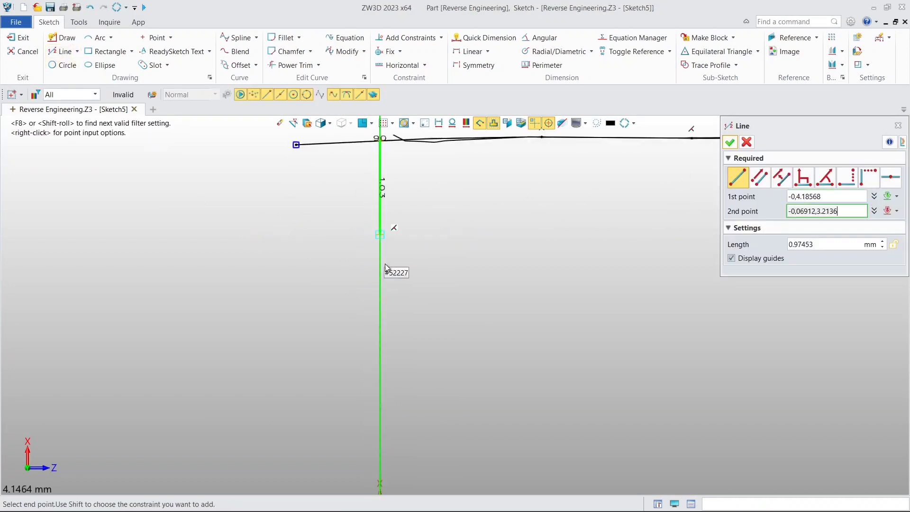
scroll(387, 280, "down", 3)
middle_click_drag(390, 341, 386, 297)
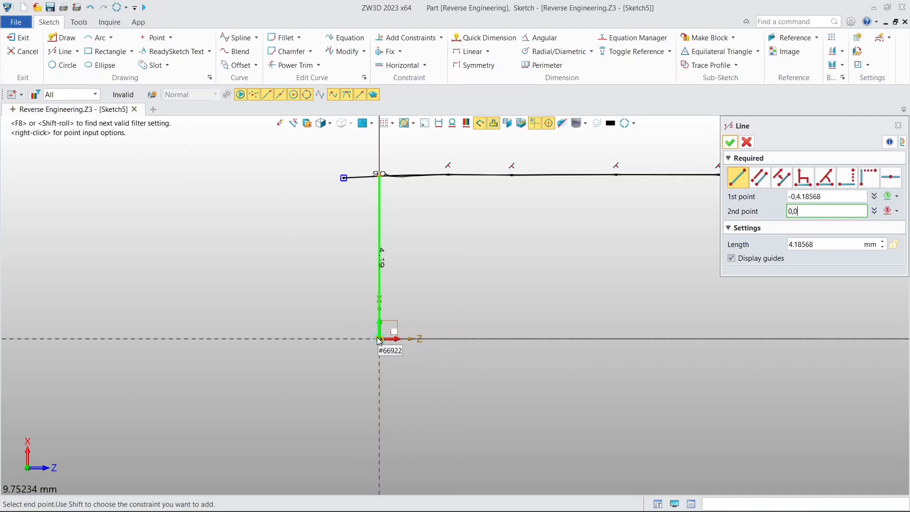
left_click(379, 339)
Draw a horizontal line about 93.67 mm long from the origin to the far corner of the base outline
middle_click_drag(488, 358, 208, 336)
scroll(297, 328, "down", 3)
middle_click_drag(900, 343, 2, 332)
scroll(662, 313, "down", 3)
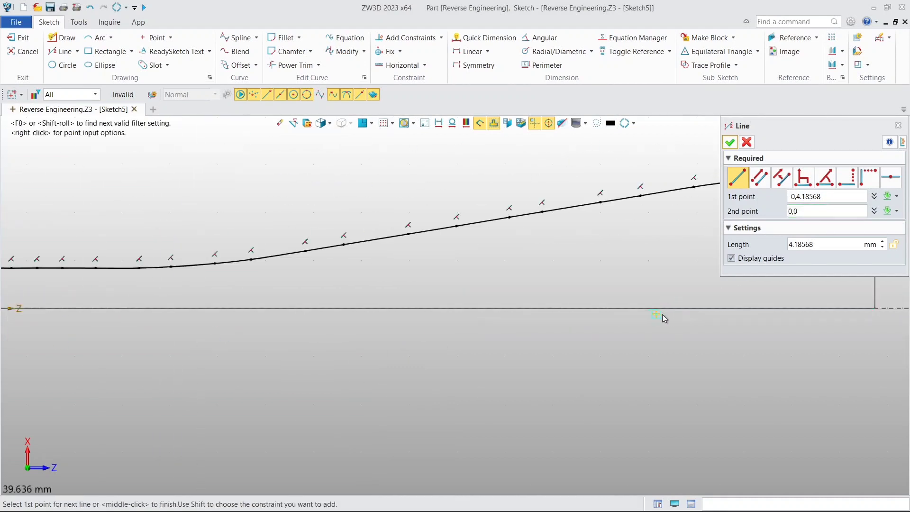
mouse_move(877, 315)
middle_mouse_down()
mouse_move(30, 312)
mouse_move(180, 323)
middle_mouse_up()
left_click(179, 320)
middle_click_drag(575, 360, 199, 347)
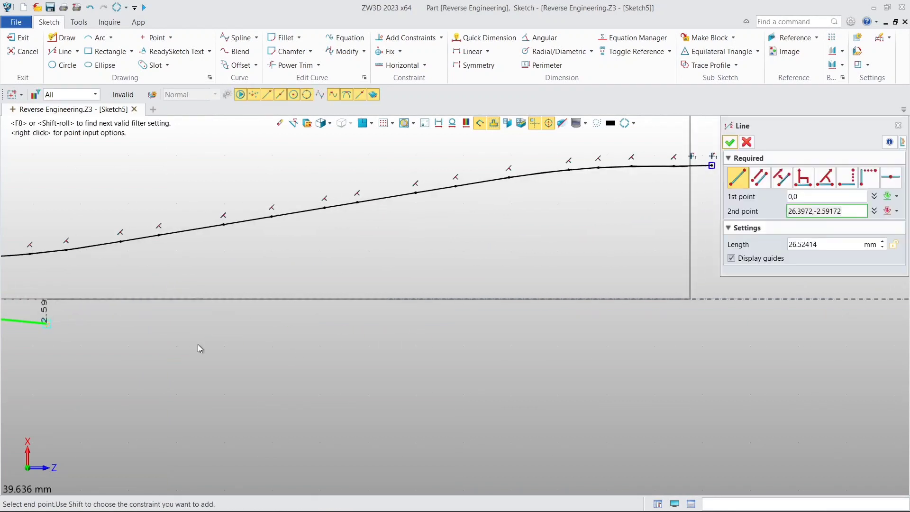
left_click(691, 299)
Draw a vertical line about 13.88 mm long from the far corner up to the spline and finish the Line command
left_click(690, 299)
scroll(686, 176, "up", 2)
middle_click_drag(685, 187, 588, 241)
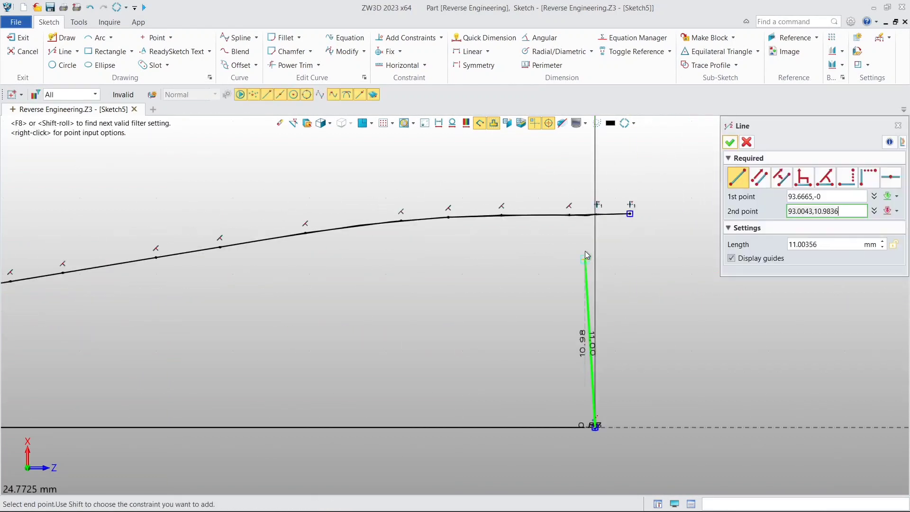
left_click(596, 218)
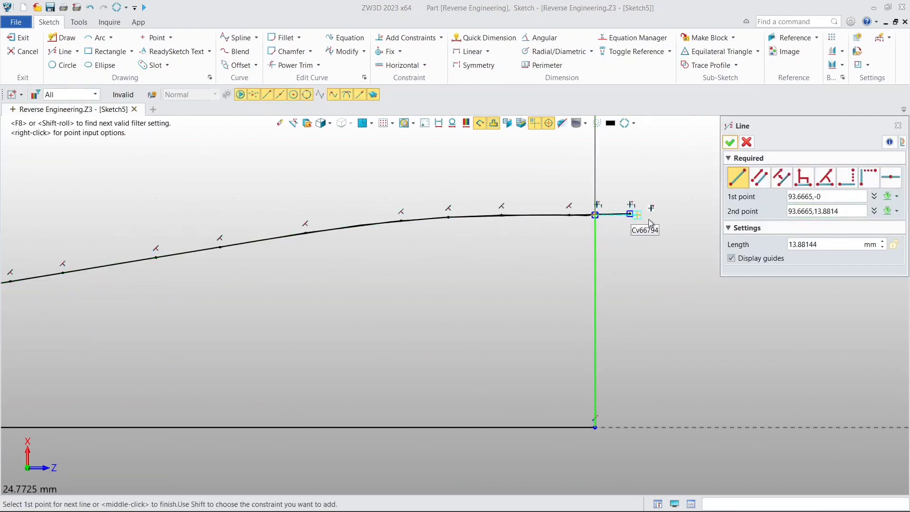
left_click(728, 147)
Power Trim the spline's overhang beyond the vertical line at the far corner of the base outline
scroll(641, 184, "down", 2)
mouse_move(424, 221)
middle_mouse_down()
mouse_move(495, 230)
mouse_move(508, 250)
middle_mouse_up()
scroll(486, 206, "down", 1)
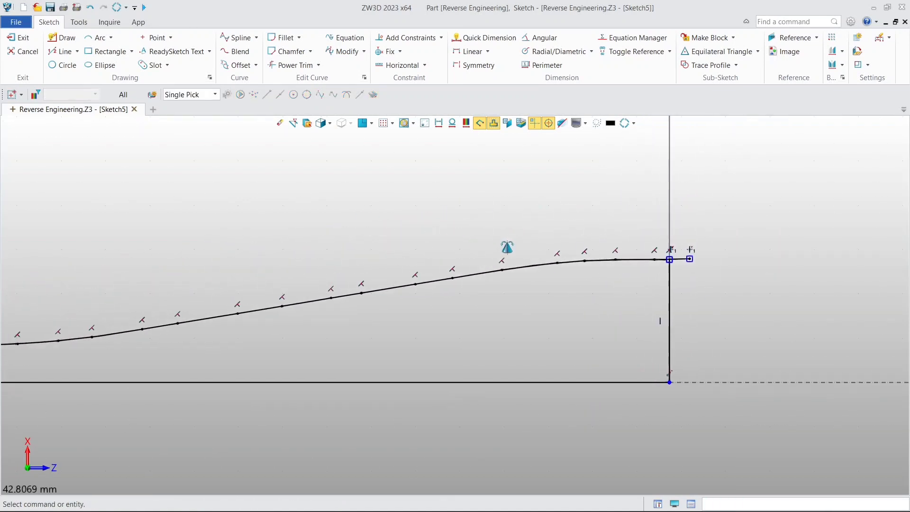
left_click(293, 66)
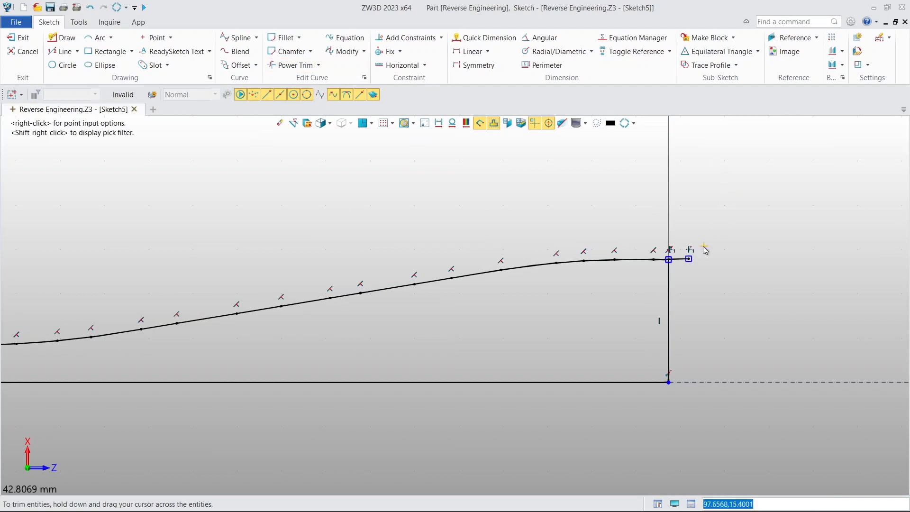
left_click_drag(685, 242, 689, 274)
Trim the spline's overhang beyond the vertical axis at the origin end and exit the sketch
middle_click_drag(184, 356, 630, 257)
scroll(190, 255, "up", 3)
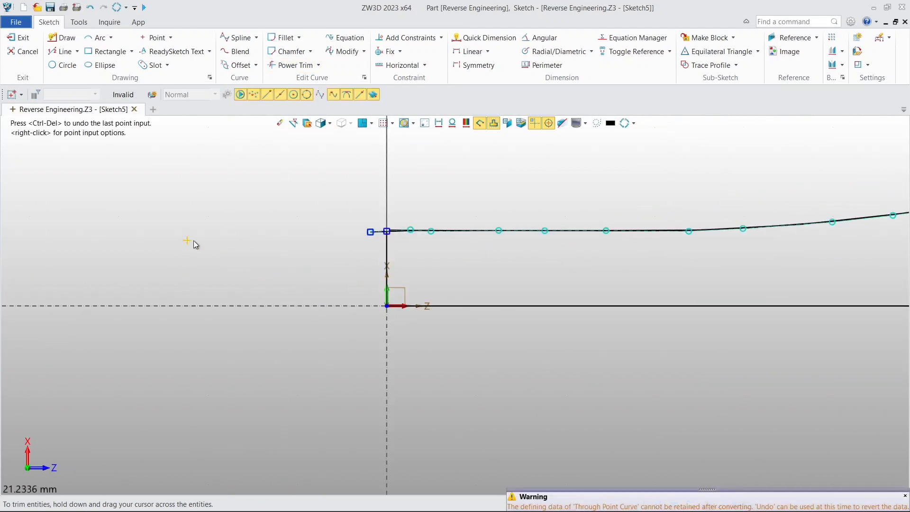
scroll(300, 262, "up", 3)
left_click_drag(433, 187, 439, 221)
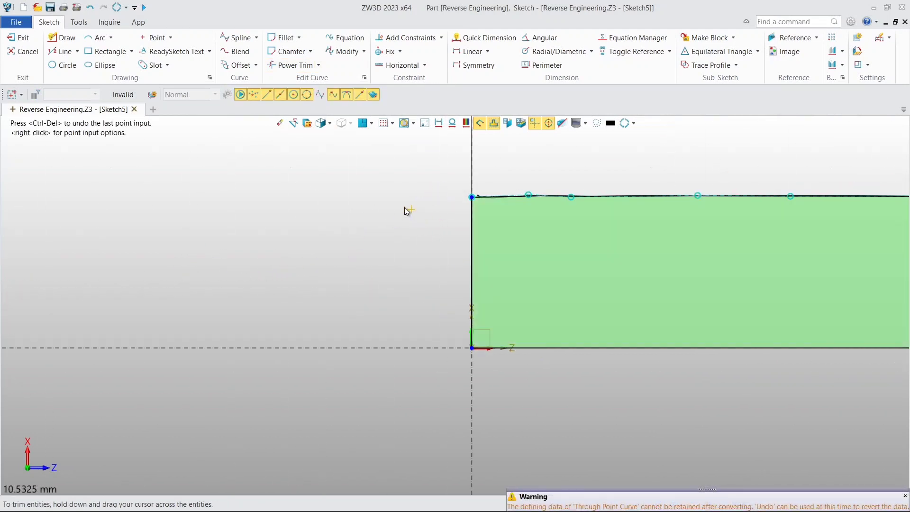
scroll(404, 207, "down", 6)
middle_click_drag(398, 208, 145, 274)
scroll(360, 213, "down", 1)
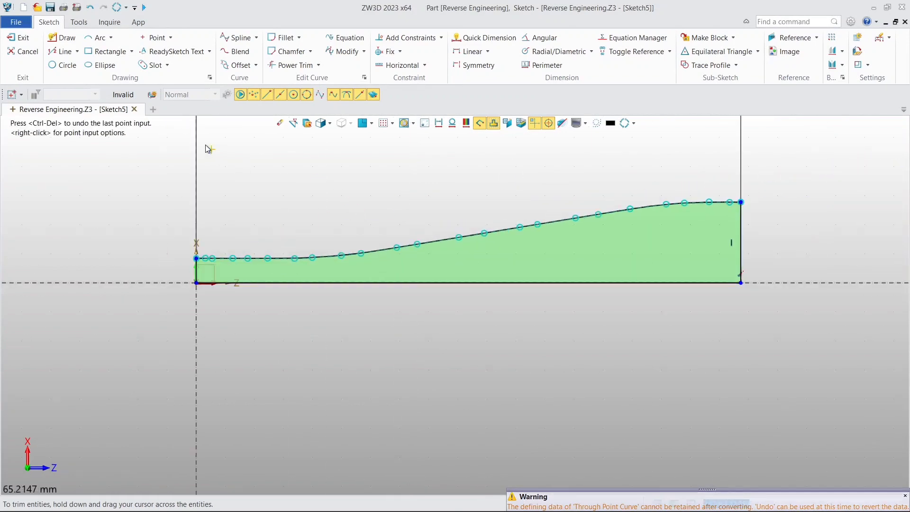
left_click(19, 36)
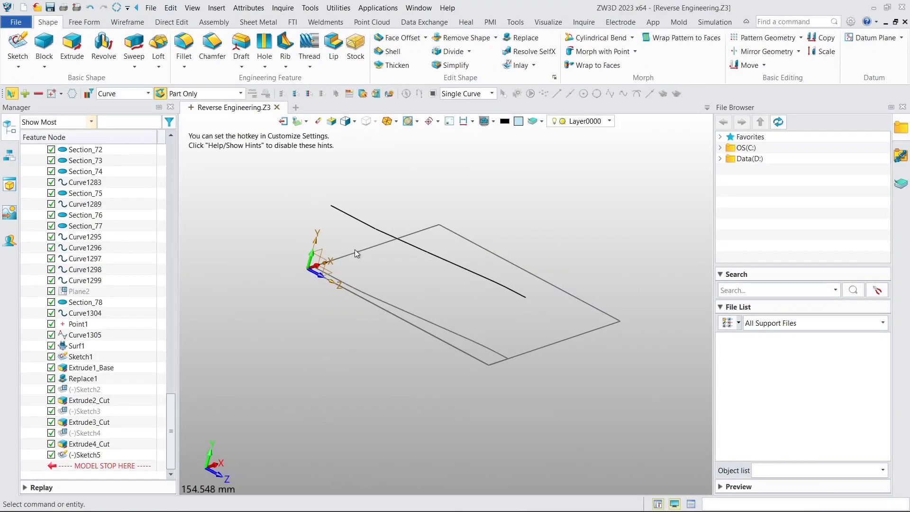
Show the hidden Demo_Block.stl mesh block in the part
left_click_drag(168, 401, 175, 158)
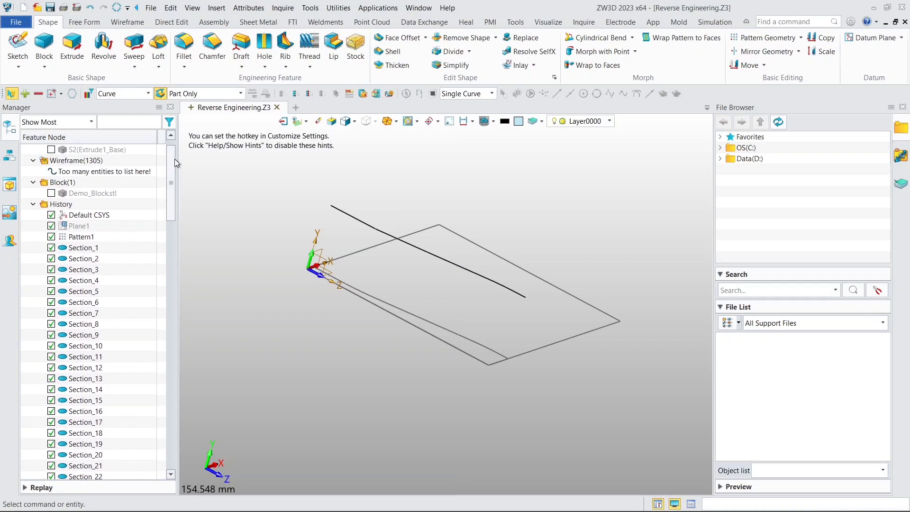
left_click(51, 193)
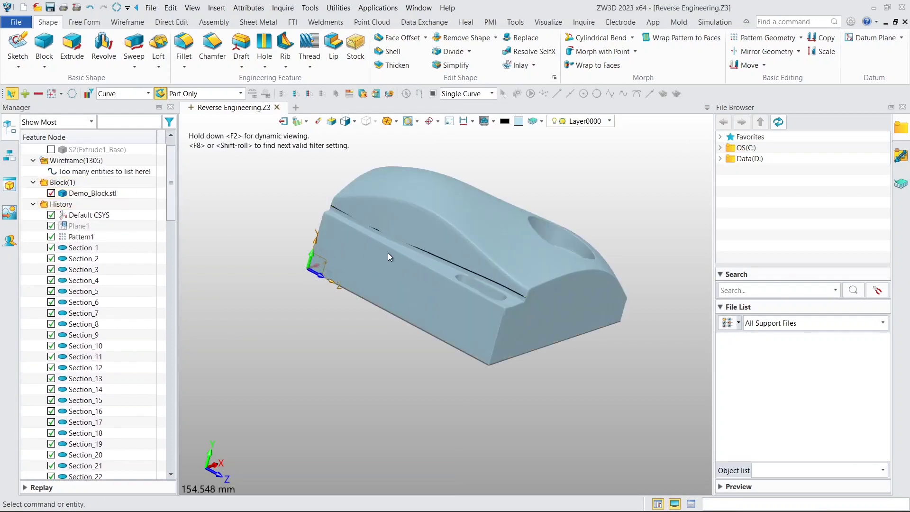
middle_click_drag(252, 251, 366, 257)
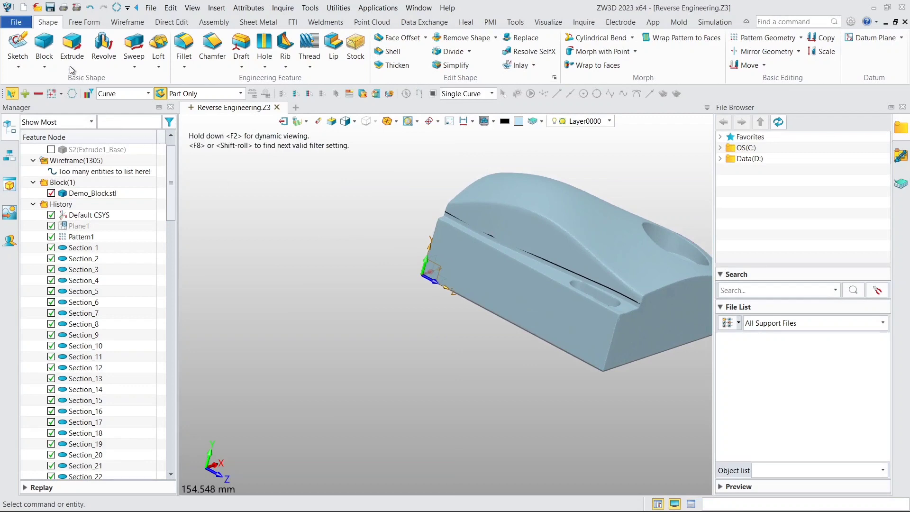
Start an Extrude with Sketch5 as its profile, keeping the 2 sides type and the 64 mm end
left_click(66, 53)
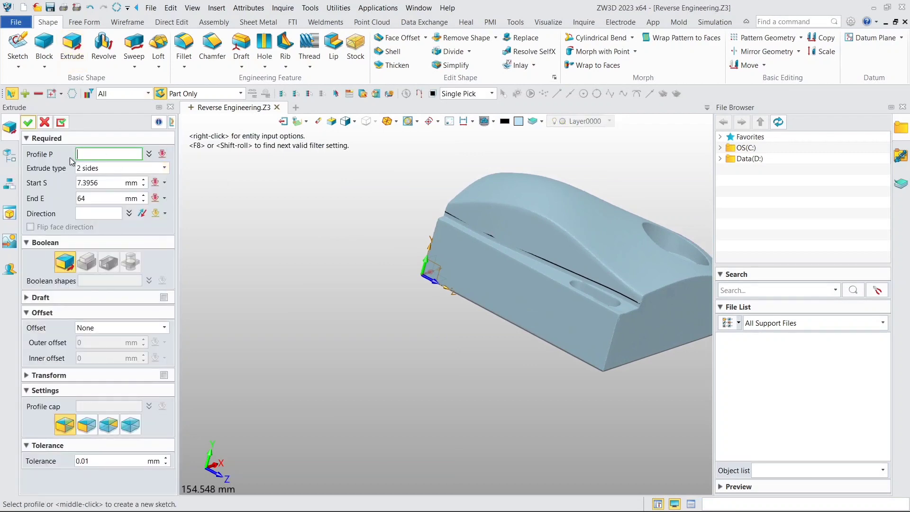
left_click(8, 157)
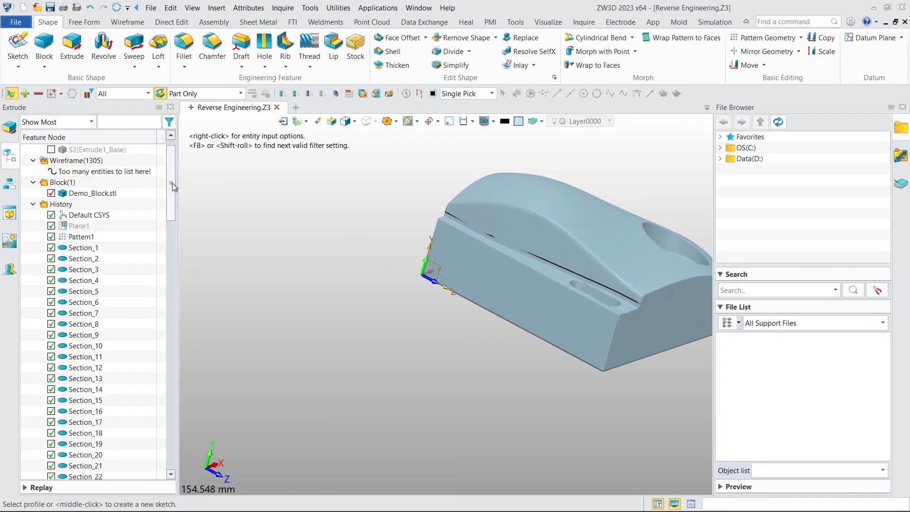
left_click_drag(172, 183, 156, 448)
left_click(84, 454)
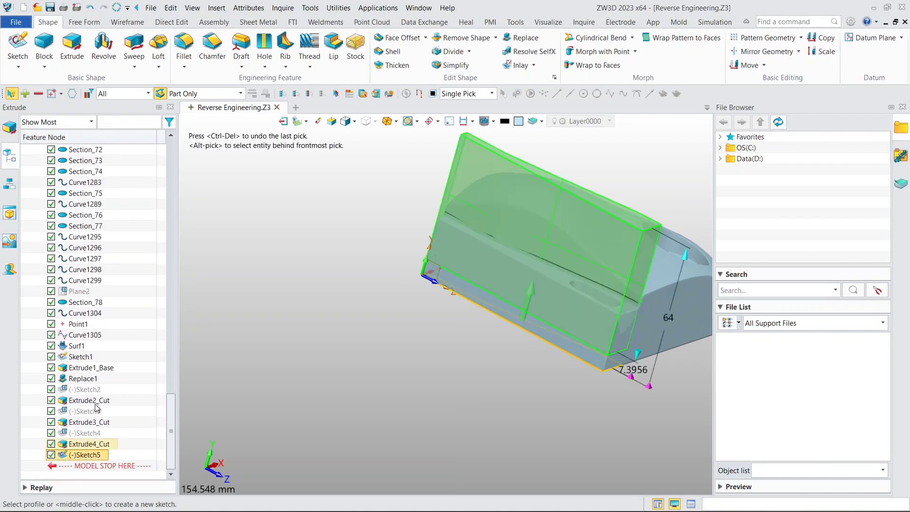
left_click(6, 130)
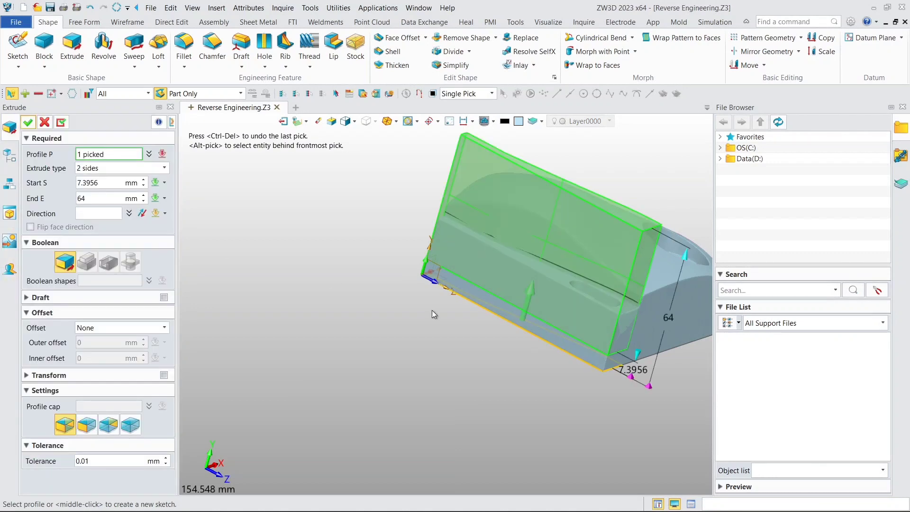
middle_click_drag(431, 310, 356, 303)
right_click_drag(441, 314, 416, 309)
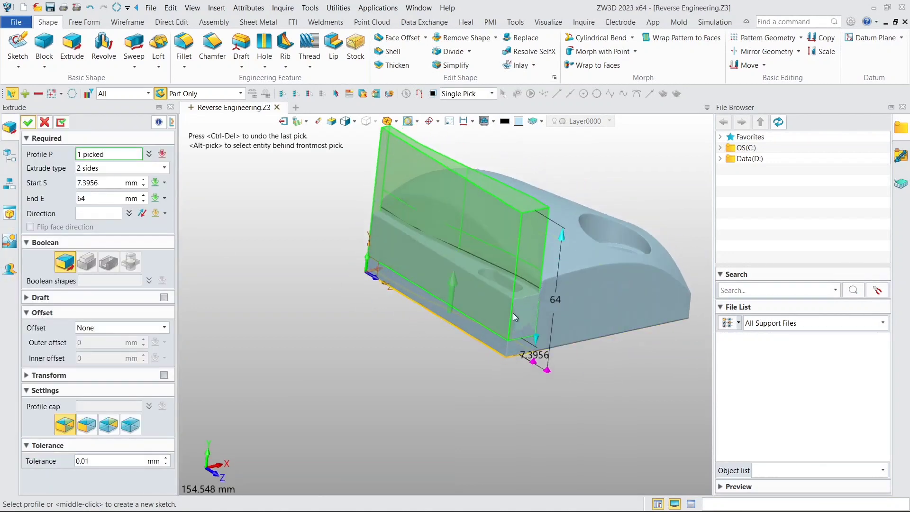
Set the extrusion's start to be defined by the To Point option and switch the display to wireframe
left_click(100, 184)
right_click(300, 257)
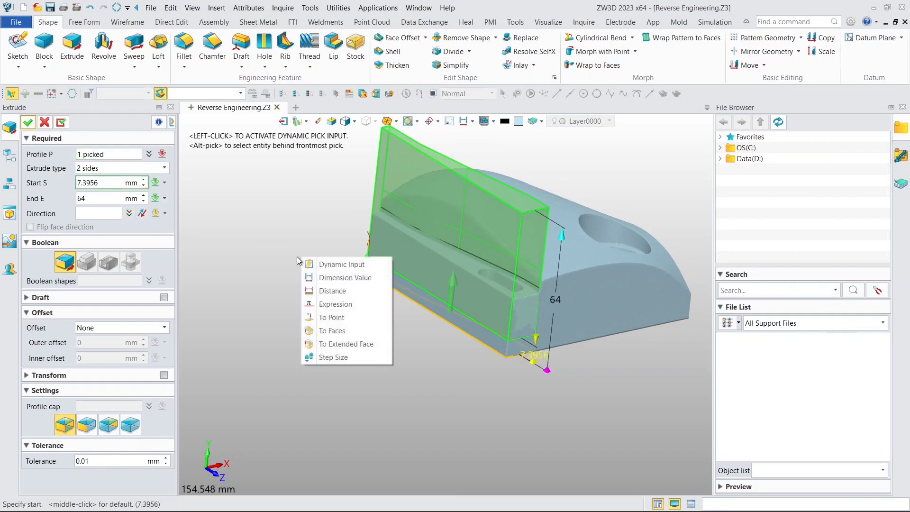
left_click(332, 317)
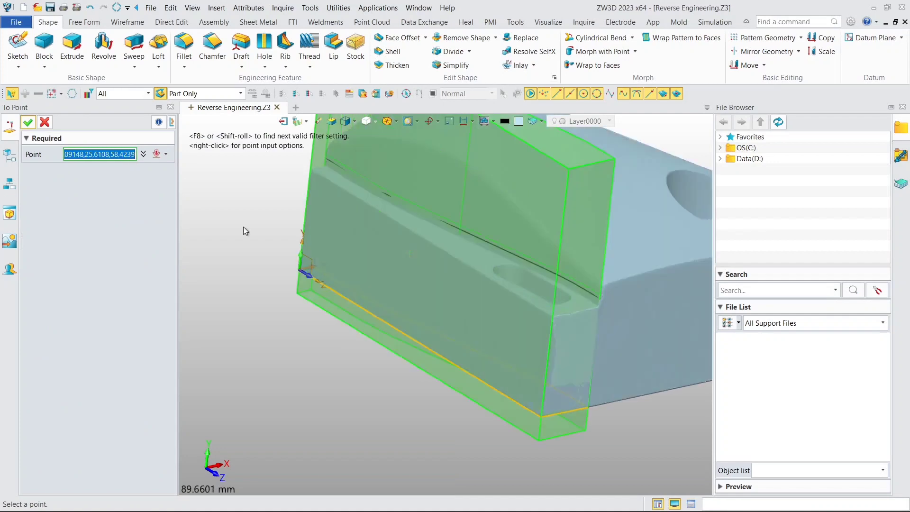
middle_click_drag(261, 196, 420, 248)
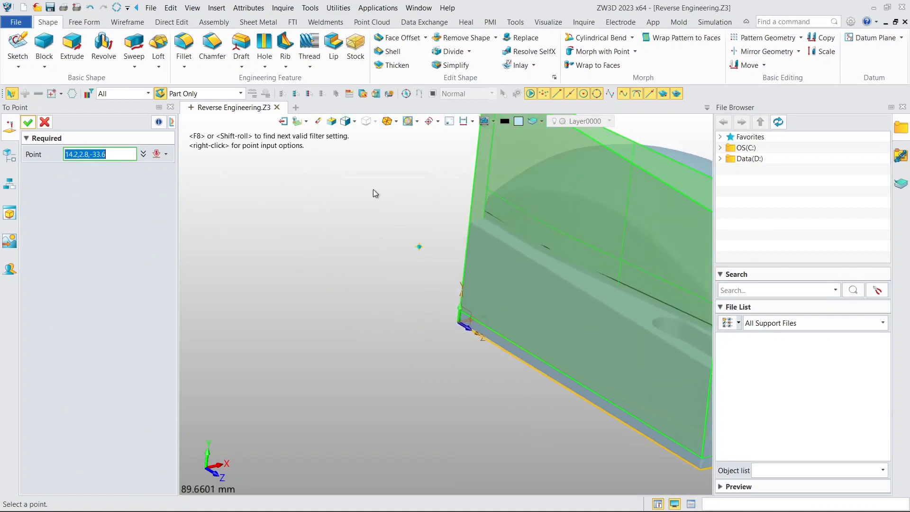
left_click(354, 121)
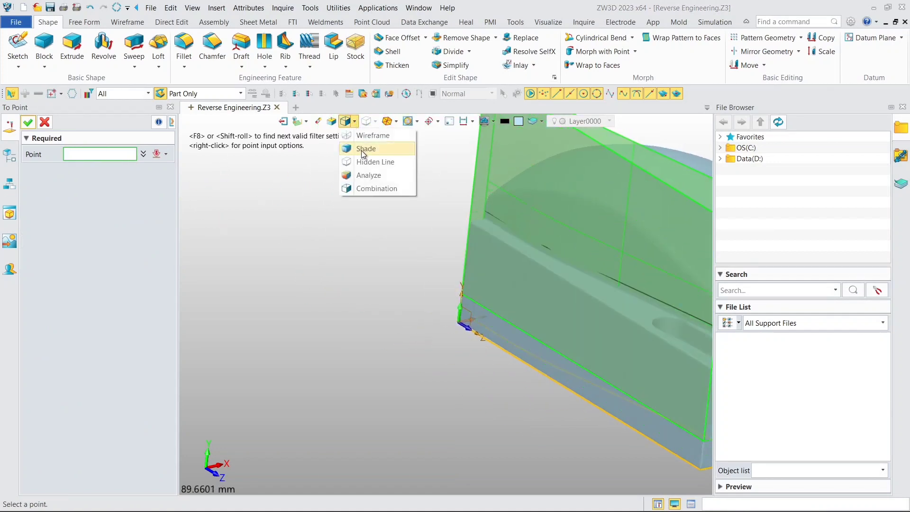
left_click(369, 134)
middle_click_drag(440, 230, 163, 204)
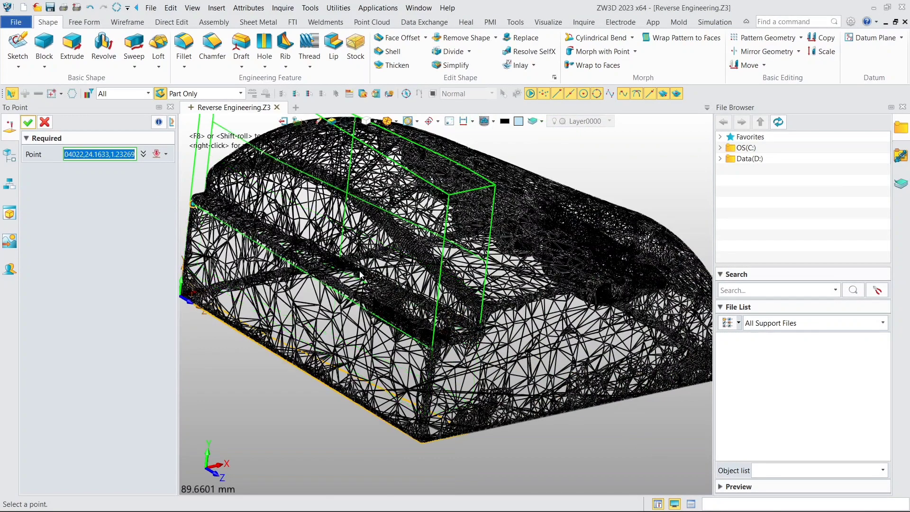
Pick a mesh vertex on the flat ledge of the side step as the extrusion's start, about 26.04 mm
scroll(407, 279, "up", 3)
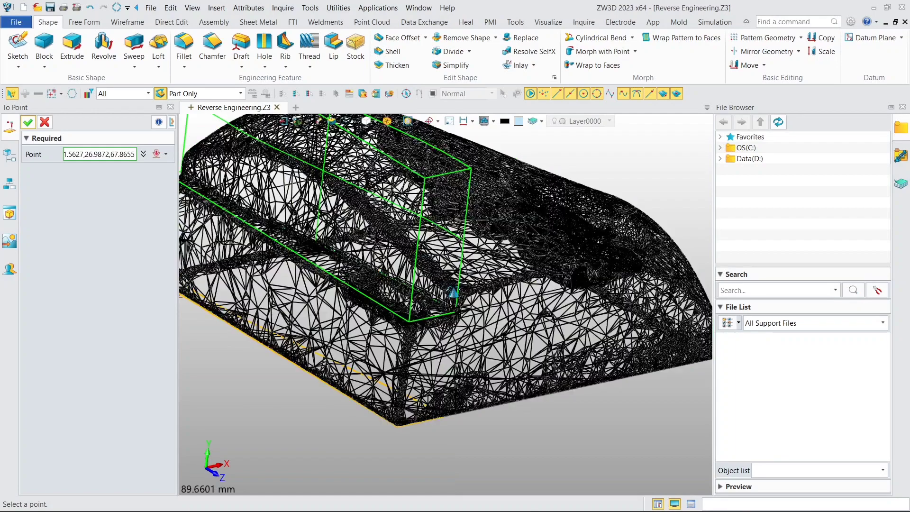
middle_click_drag(375, 270, 462, 292)
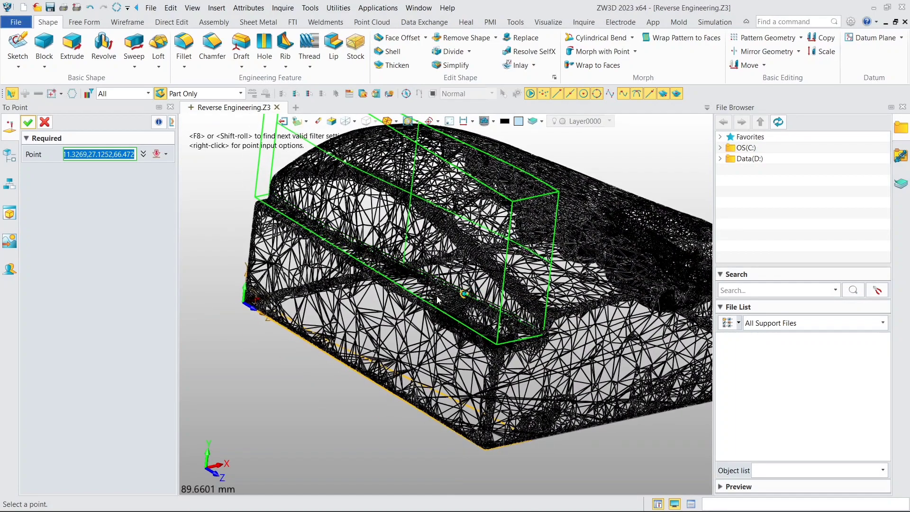
scroll(426, 304, "up", 4)
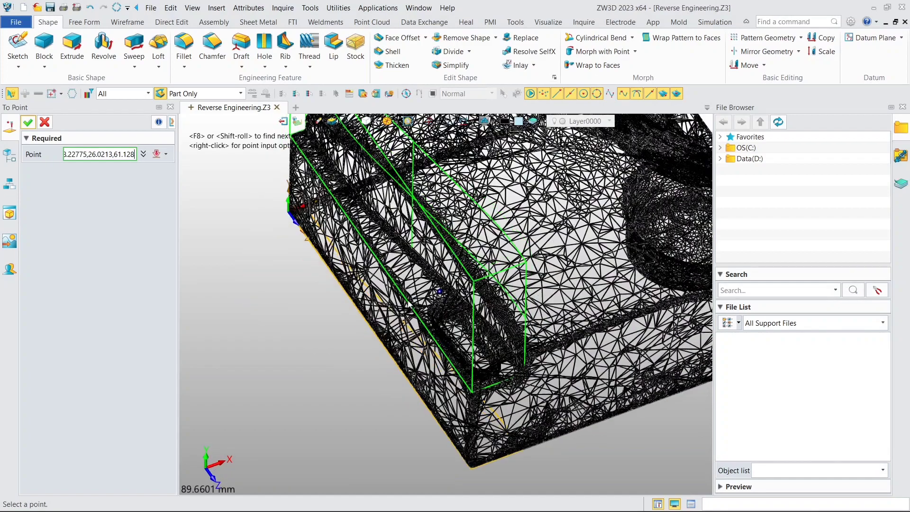
scroll(413, 287, "up", 4)
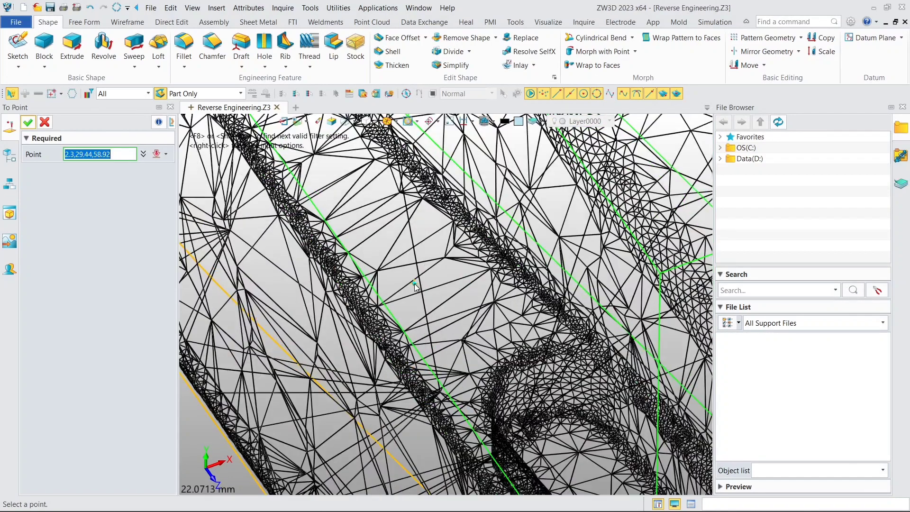
scroll(437, 264, "up", 1)
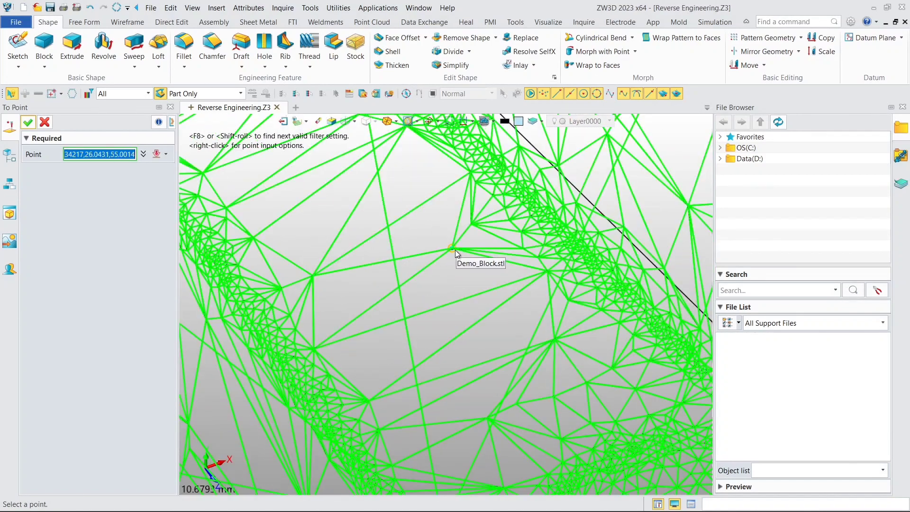
left_click(454, 249)
scroll(454, 248, "down", 5)
scroll(455, 274, "down", 3)
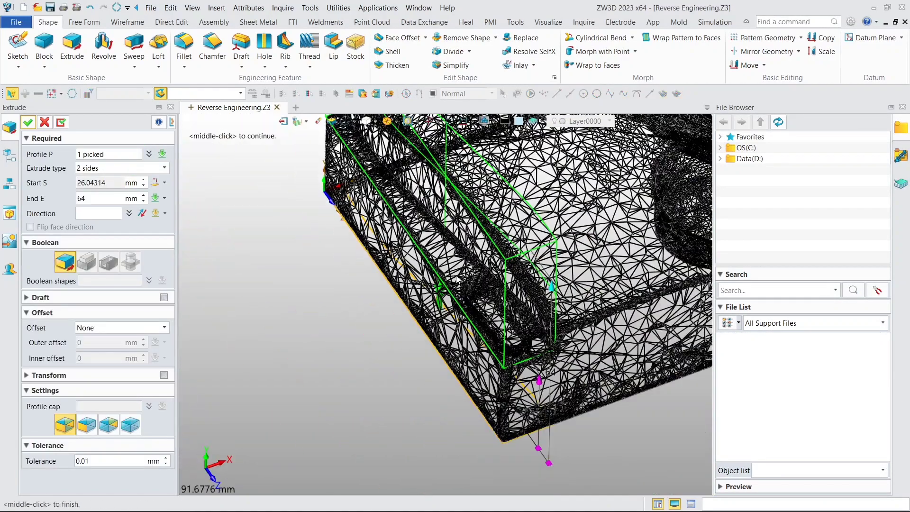
Restore the shaded display and create the extrusion from 26.04314 to 64 mm as a separate base body
right_click_drag(439, 288, 346, 169)
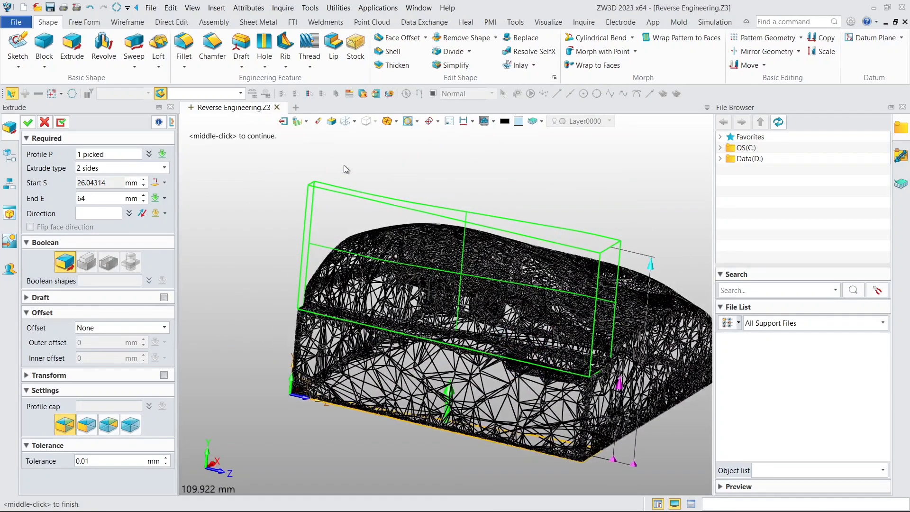
left_click(354, 124)
left_click(391, 147)
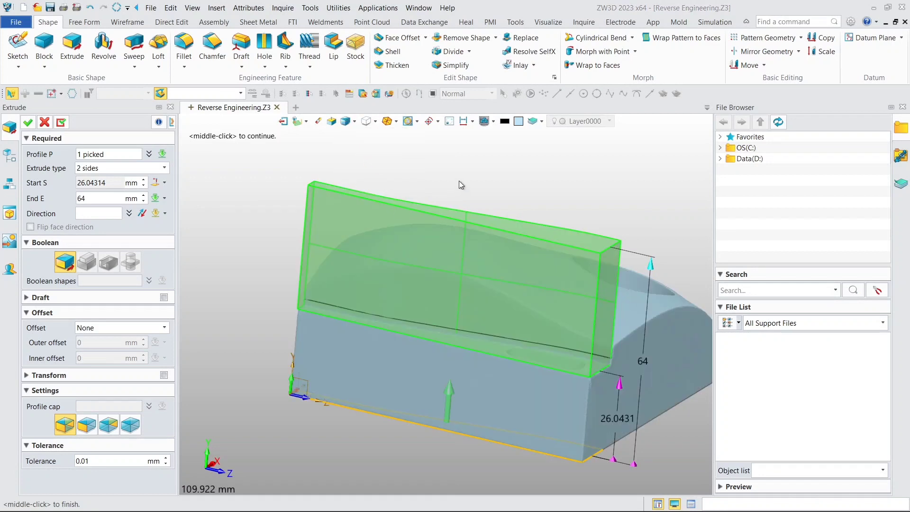
right_click_drag(459, 185, 390, 176)
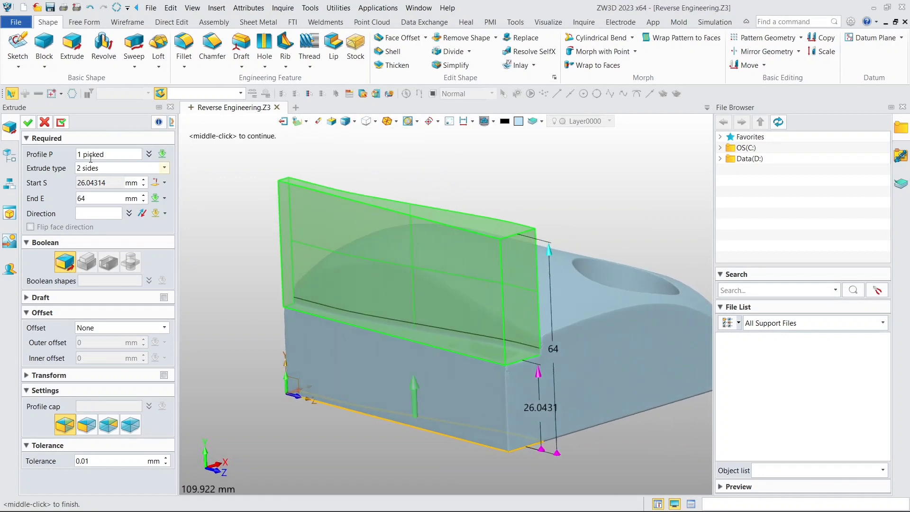
left_click(28, 122)
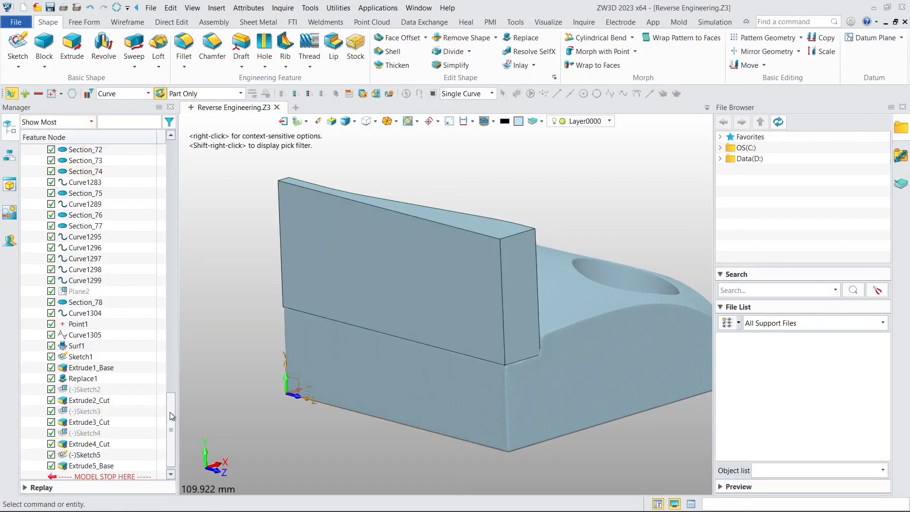
Show the Extrude1_Base solid and redefine Extrude5_Base with the Remove boolean so it cuts the side step
left_click_drag(169, 411, 180, 158)
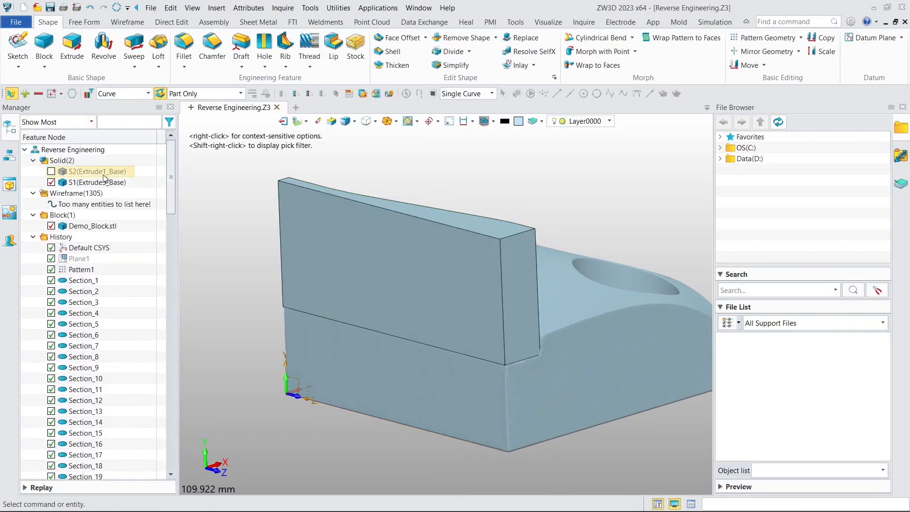
left_click(51, 172)
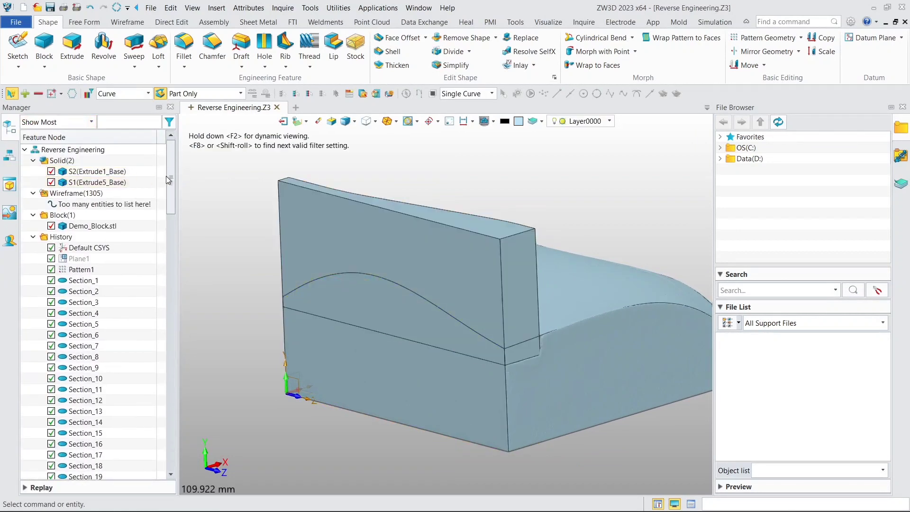
left_click_drag(166, 175, 169, 431)
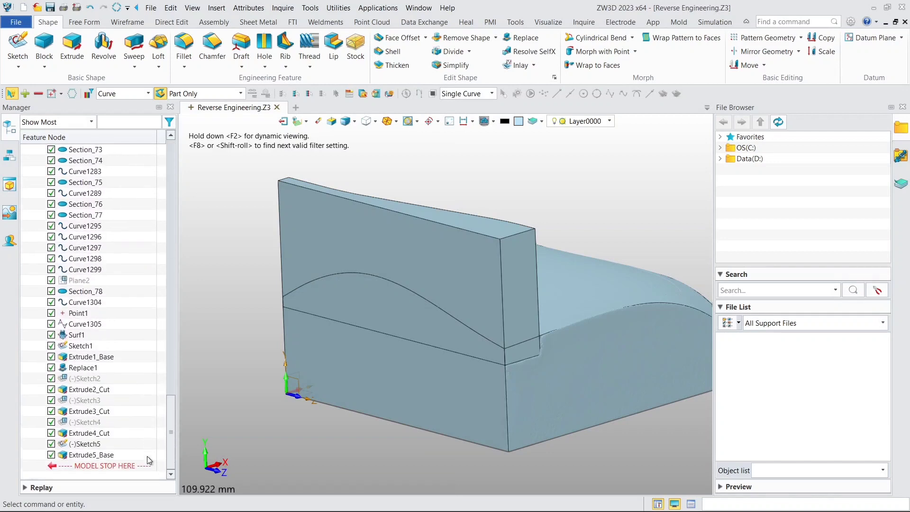
double_click(102, 455)
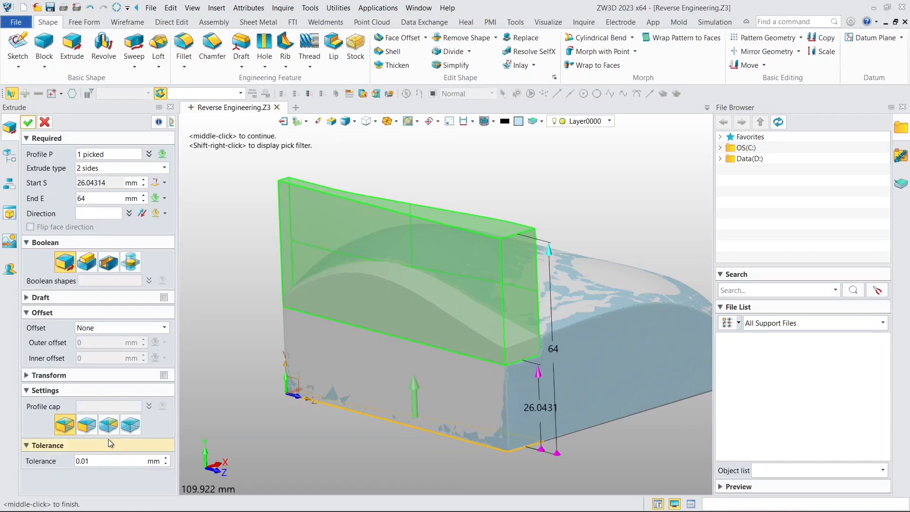
left_click(110, 263)
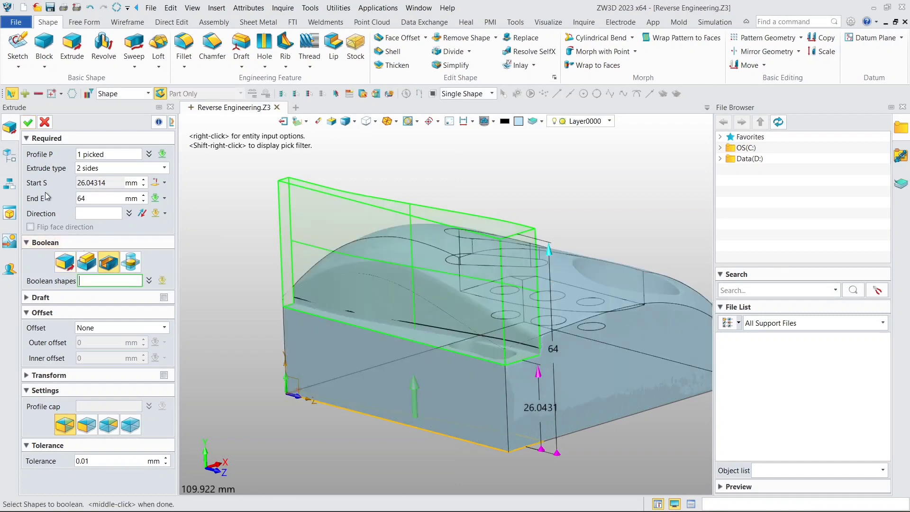
left_click(27, 124)
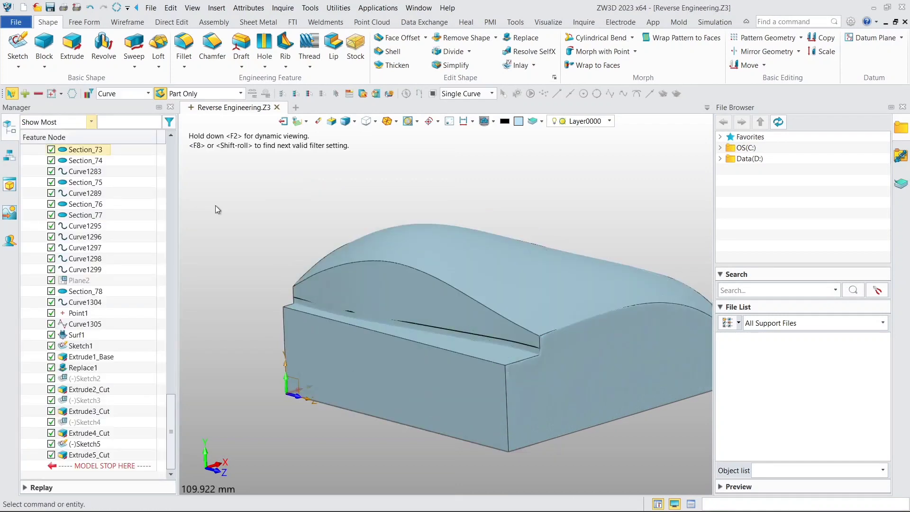
Hide the Extrude1_Base solid and unblank all wireframe section curves over the Demo_Block.stl mesh
middle_click_drag(374, 215, 329, 264)
left_click_drag(171, 418, 189, 155)
middle_click_drag(412, 349, 374, 324)
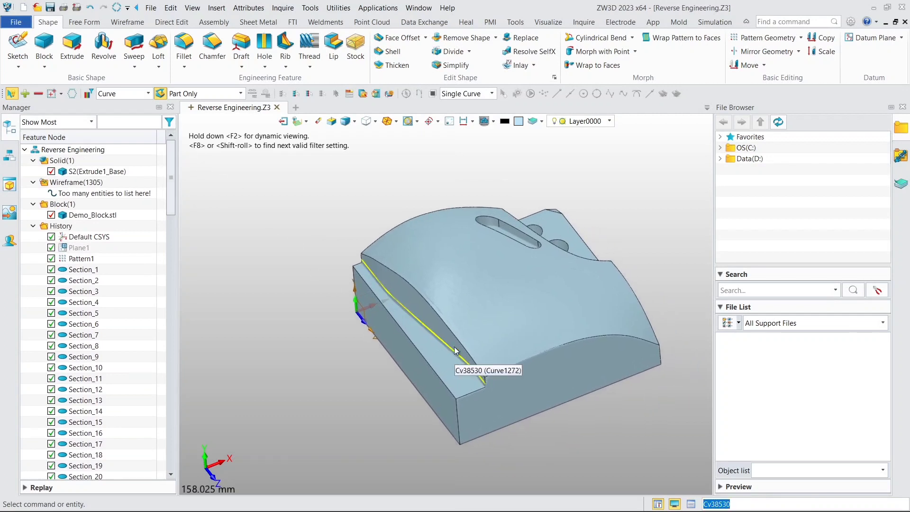
left_click(51, 171)
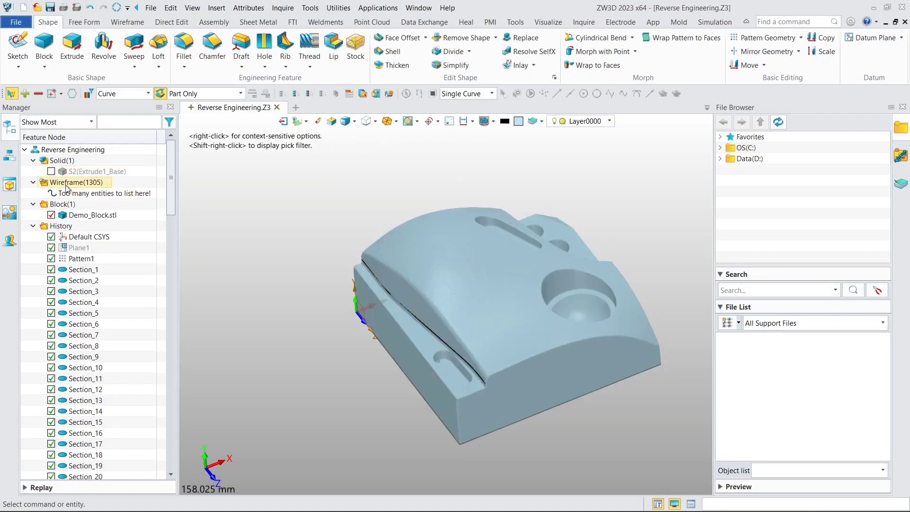
right_click(66, 188)
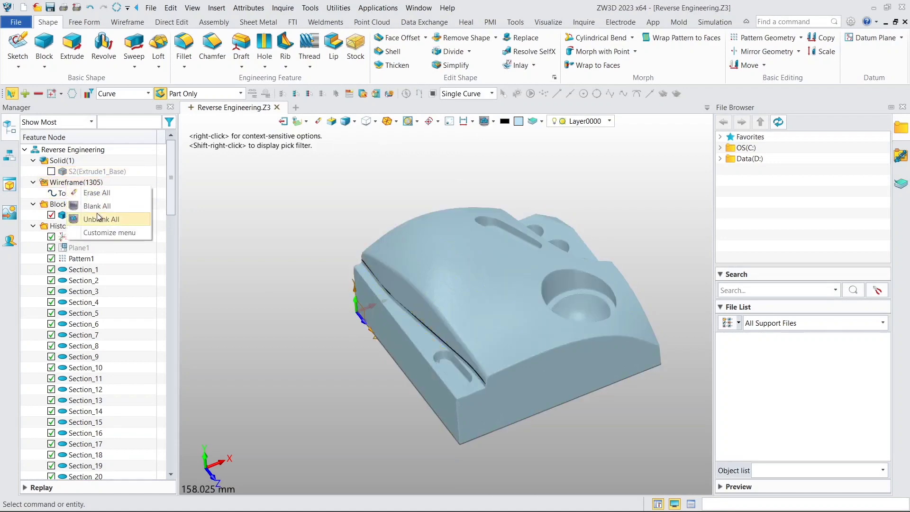
left_click(94, 216)
Isolate the closed section curve inside the slot pocket on the side ledge and keep that display status
scroll(388, 363, "up", 8)
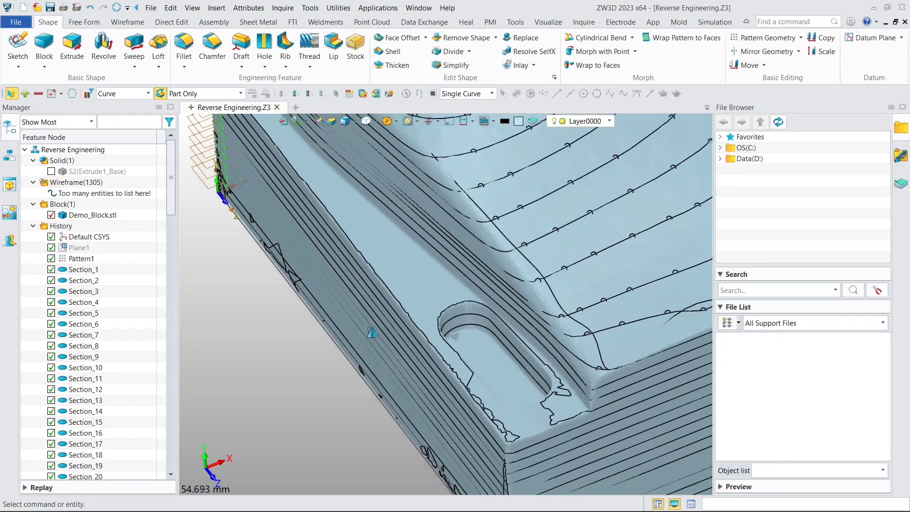
scroll(407, 316, "up", 5)
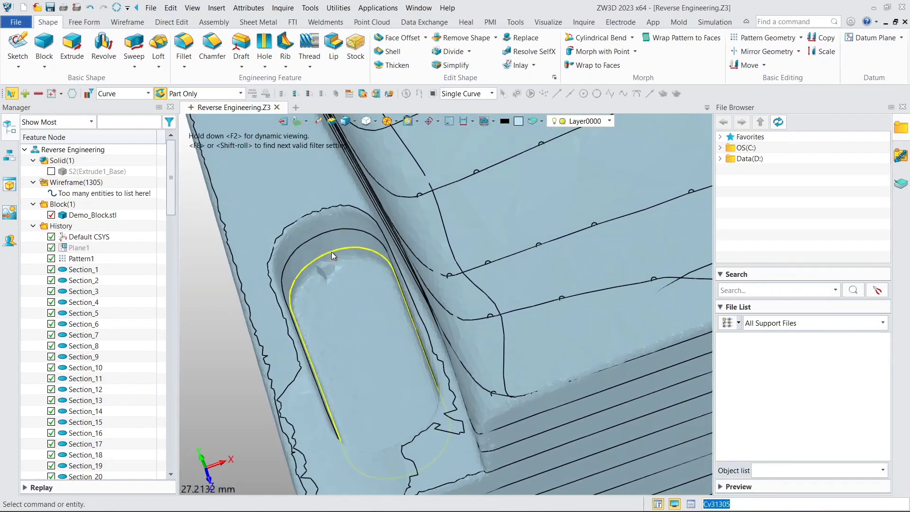
right_click(334, 249)
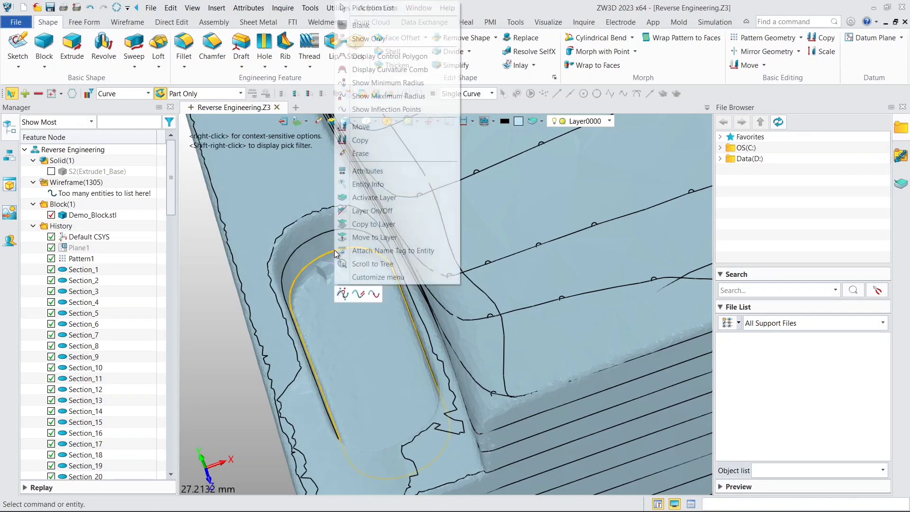
left_click(361, 40)
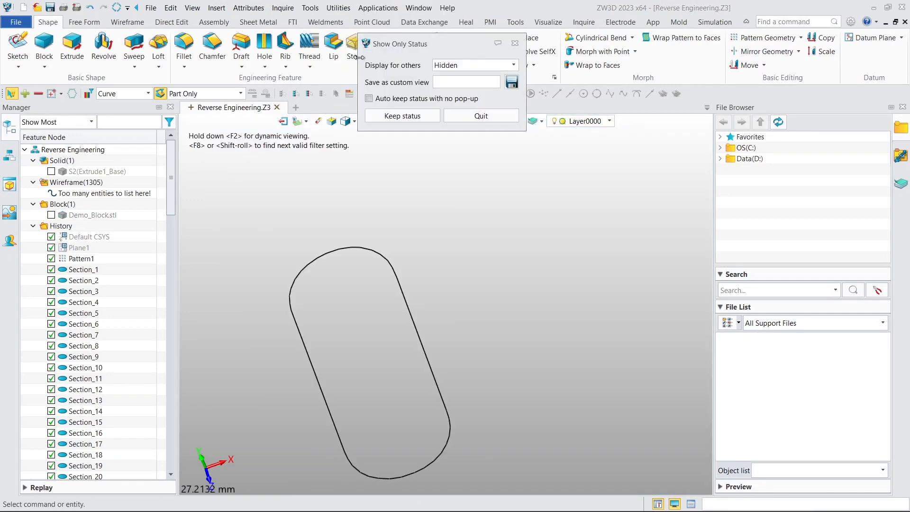
left_click(397, 120)
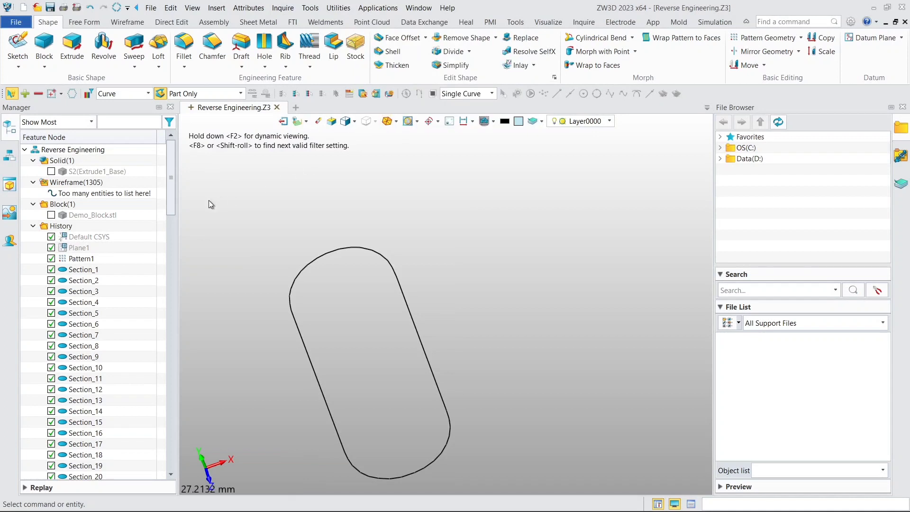
Unblank the Default CSYS and start a new sketch on its XZ plane
right_click(103, 239)
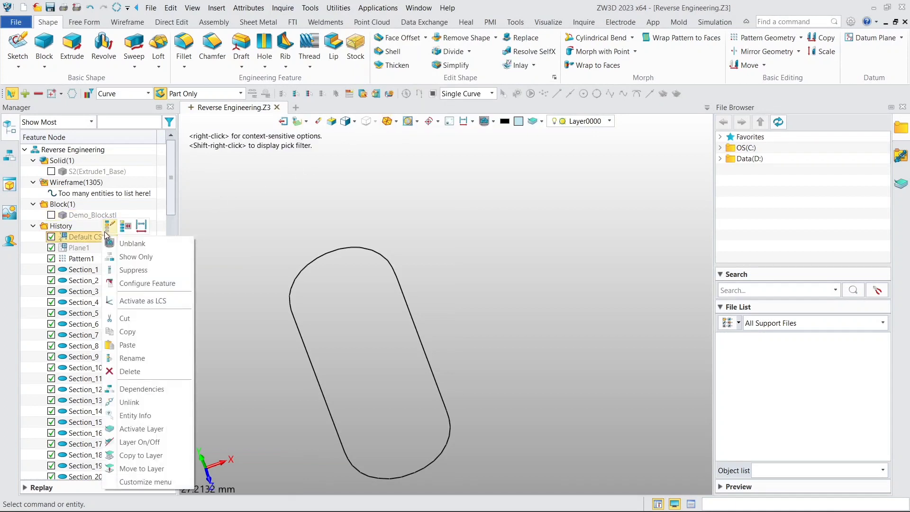
left_click(126, 242)
scroll(204, 215, "down", 2)
scroll(203, 215, "down", 2)
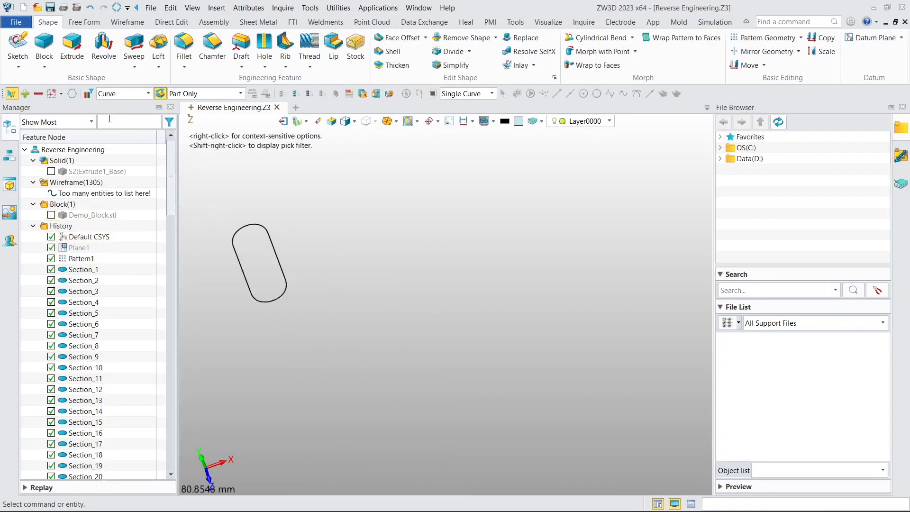
left_click(21, 52)
scroll(442, 252, "down", 3)
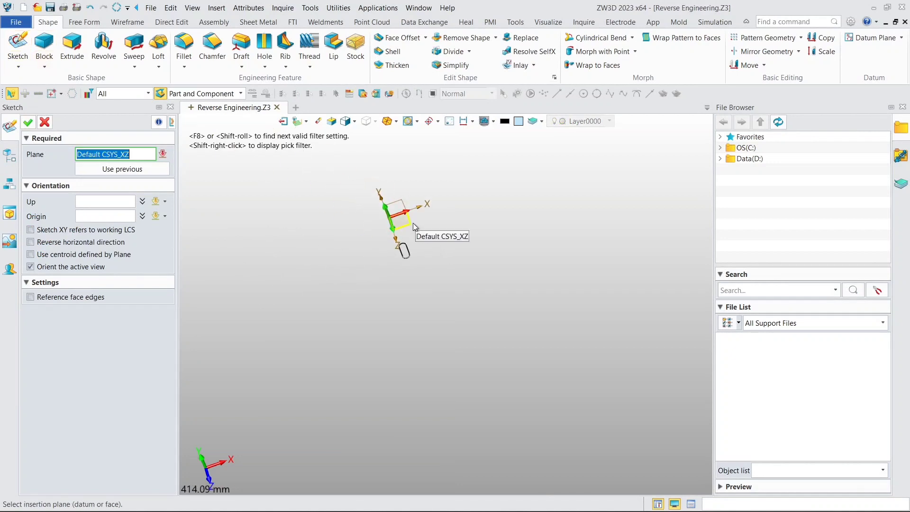
left_click(413, 223)
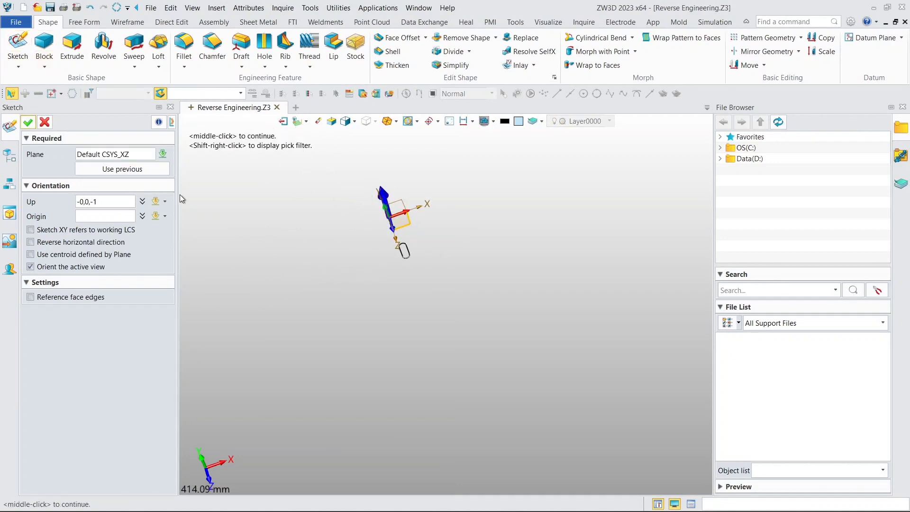
left_click(28, 124)
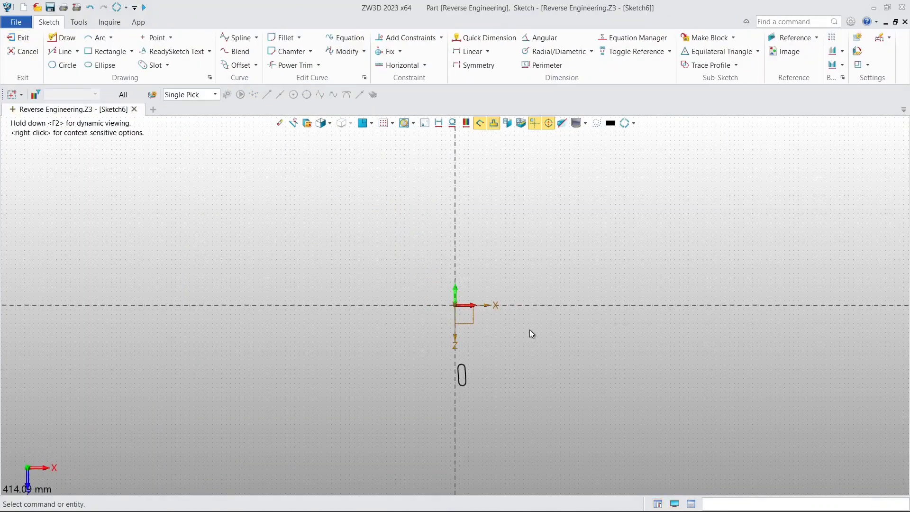
Draw a circle about 7.76 mm in diameter through three points on the upper rounded end of the slot curve
middle_click_drag(529, 330, 500, 261)
scroll(391, 267, "up", 4)
scroll(494, 268, "up", 1)
scroll(498, 305, "up", 1)
middle_click_drag(500, 301, 480, 182)
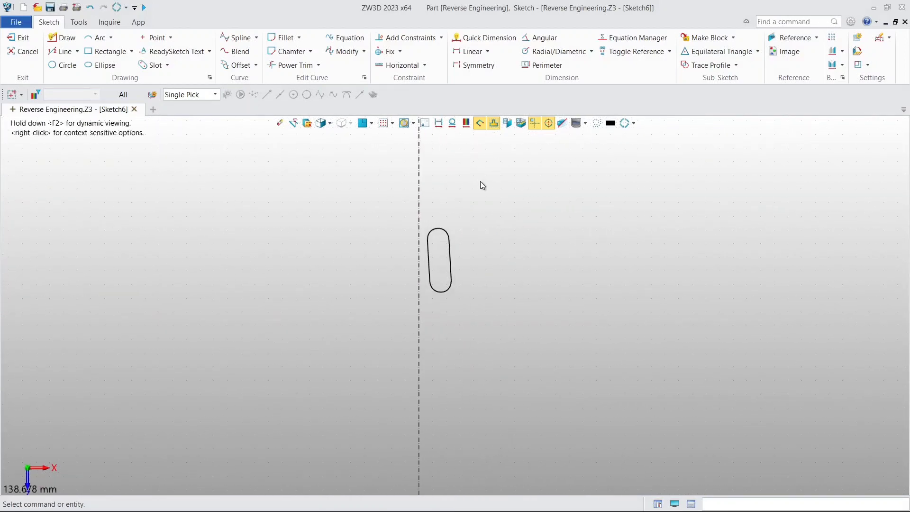
scroll(482, 193, "up", 3)
left_click(64, 65)
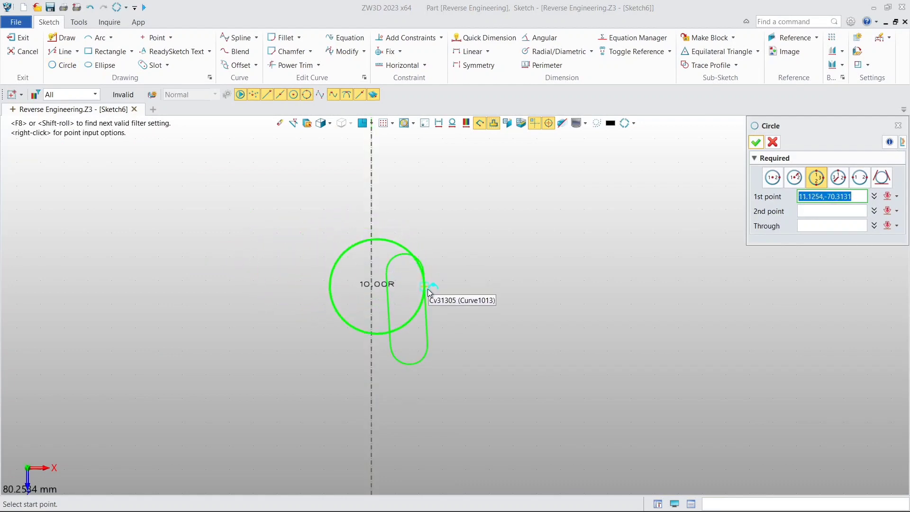
scroll(391, 264, "up", 3)
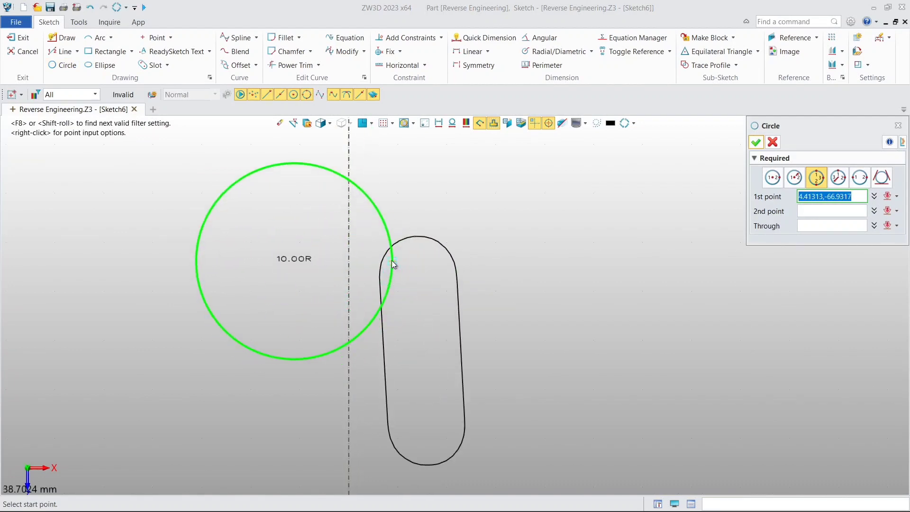
left_click(386, 254)
left_click(439, 243)
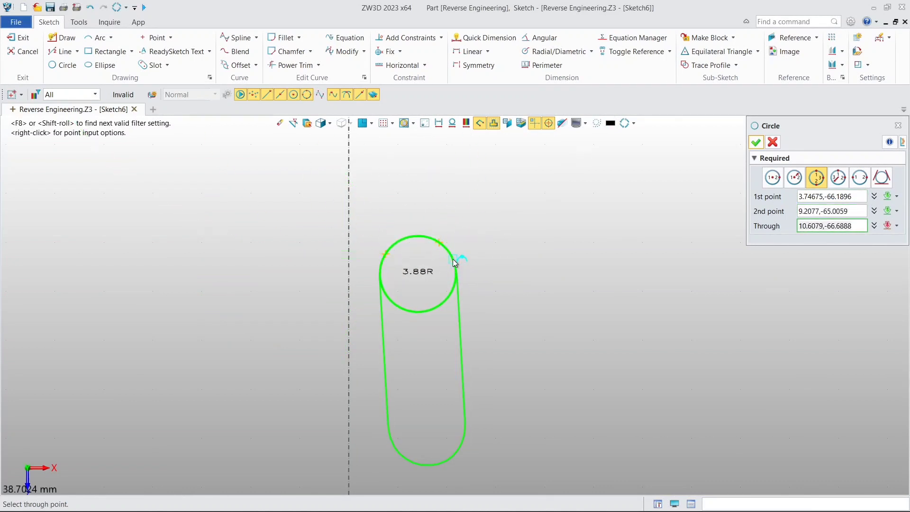
left_click(454, 263)
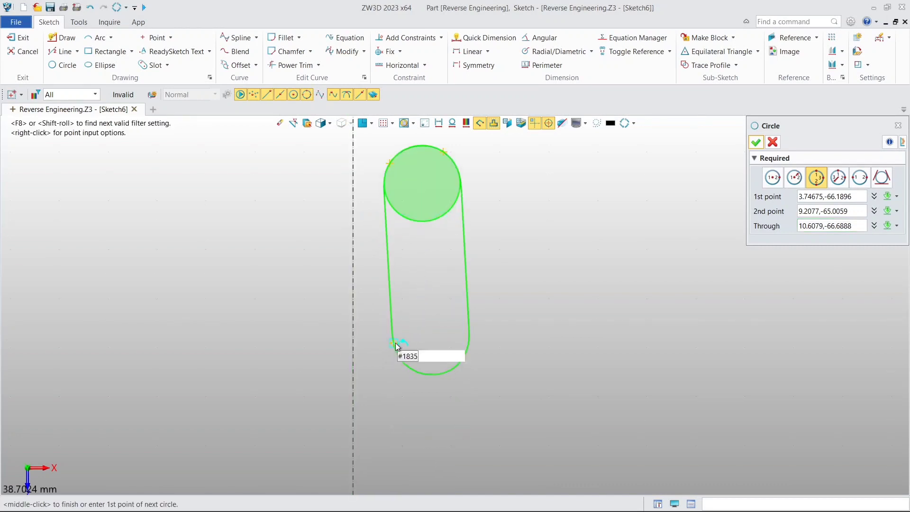
Draw a second three-point circle about 7.72 mm in diameter on the lower rounded end of the slot curve
left_click(396, 345)
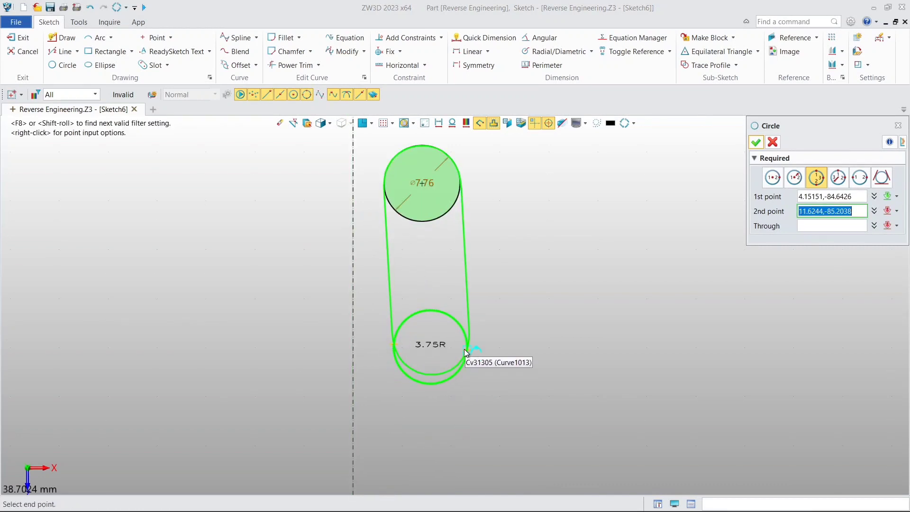
left_click(464, 351)
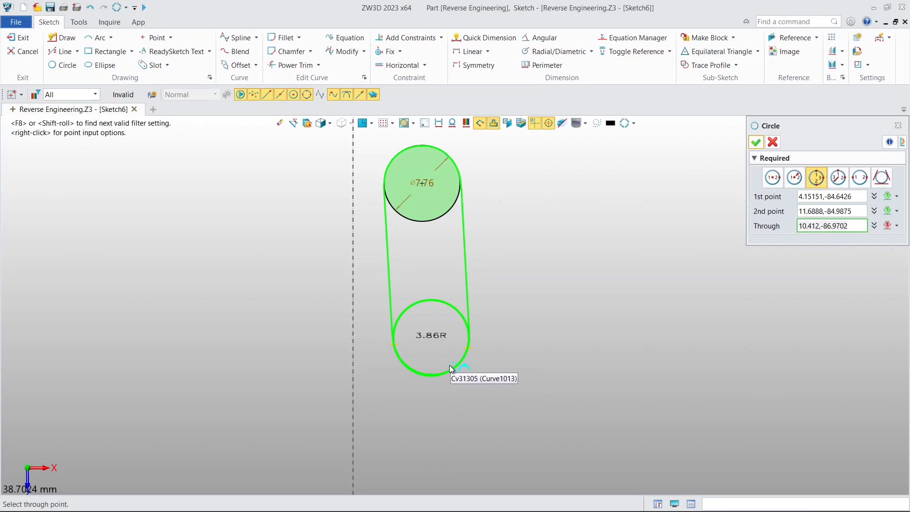
left_click(449, 364)
middle_click(757, 147)
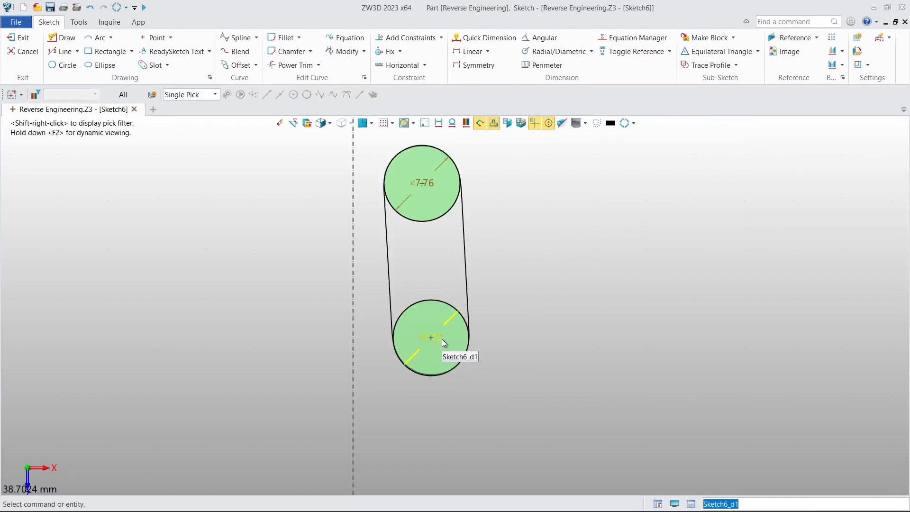
middle_click_drag(411, 246, 432, 256)
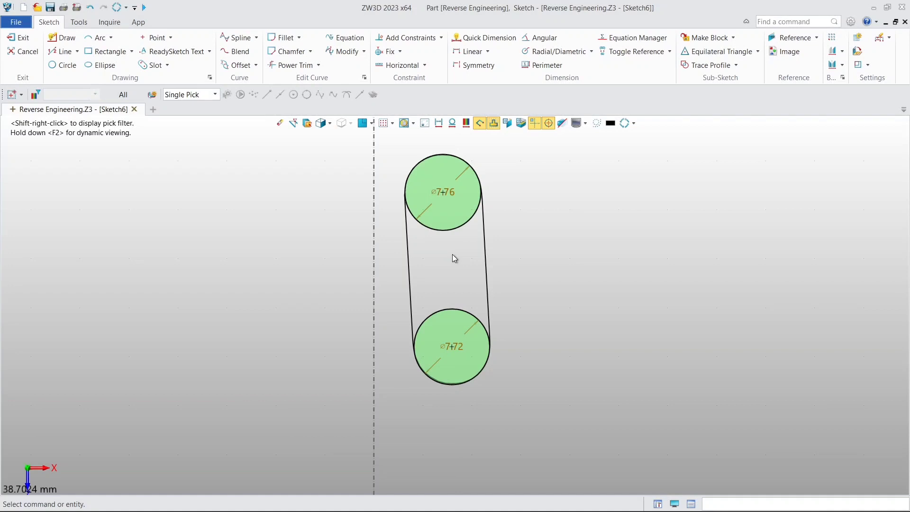
Draw a straight slot between the two circles' centers with a radius of 10 mm
left_click(149, 69)
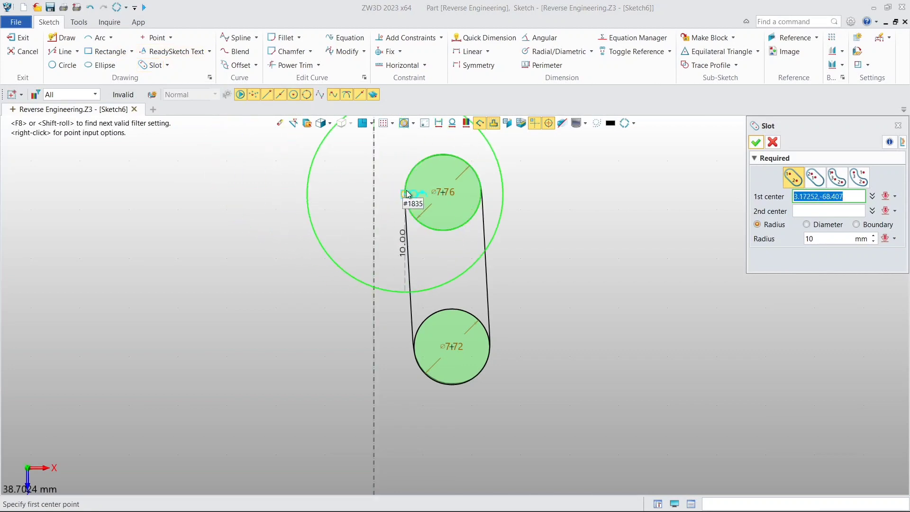
left_click(441, 192)
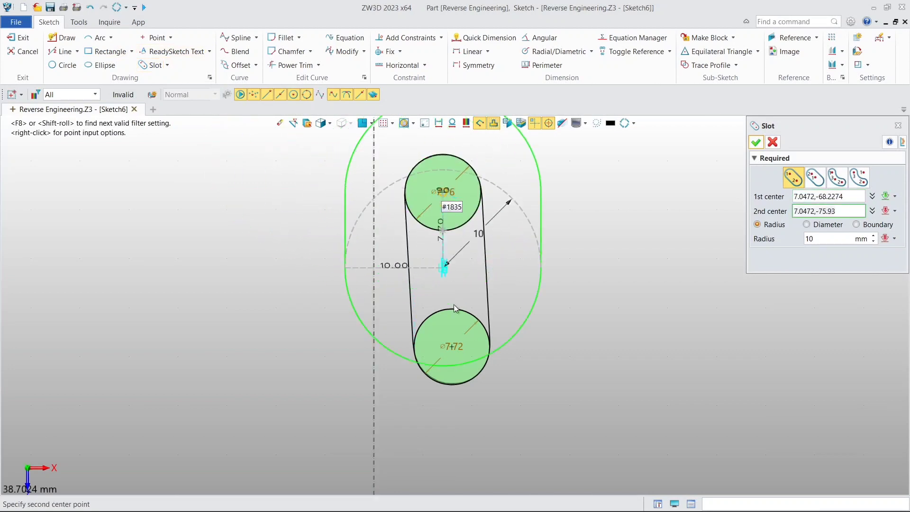
left_click(450, 349)
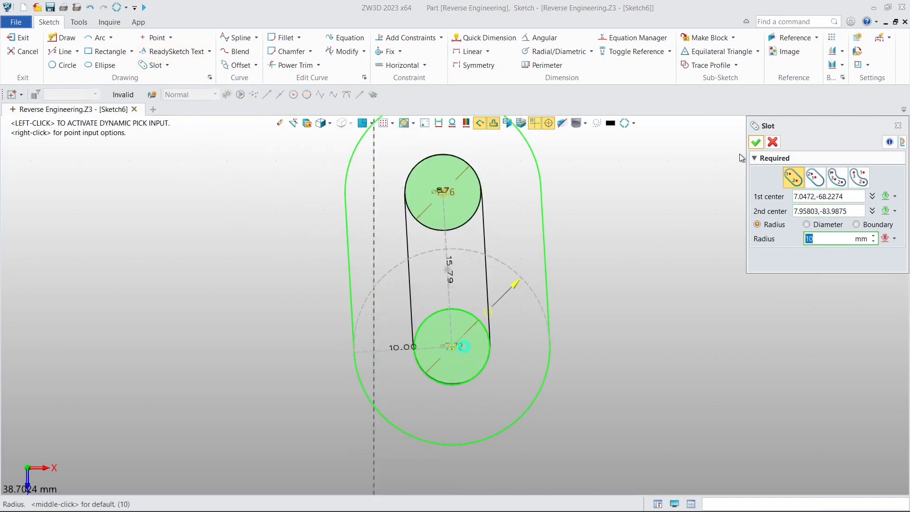
left_click(755, 143)
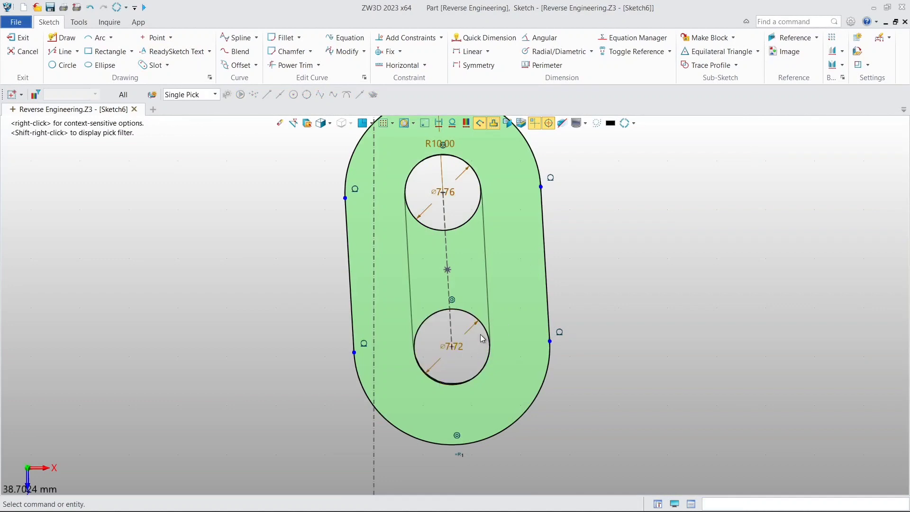
Delete both reference circles, copying the upper circle's diameter value before removing it
left_click(474, 316)
key("Delete")
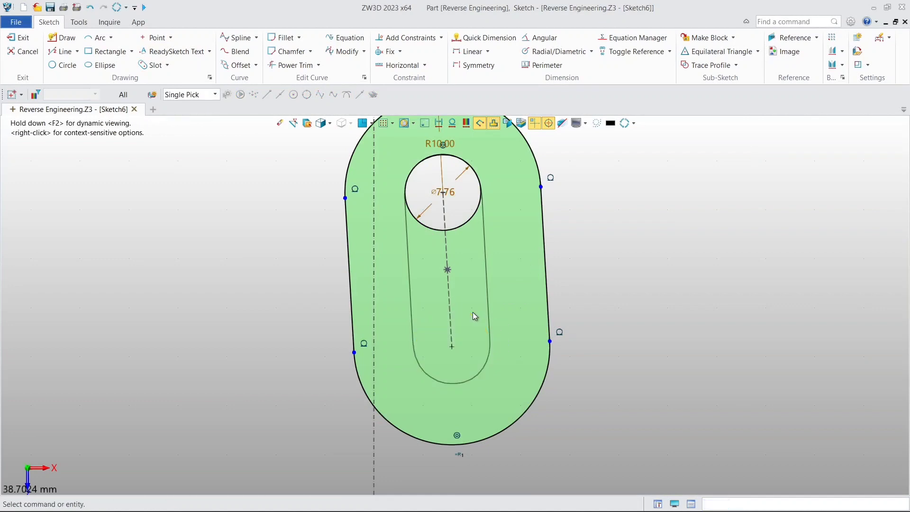
double_click(442, 192)
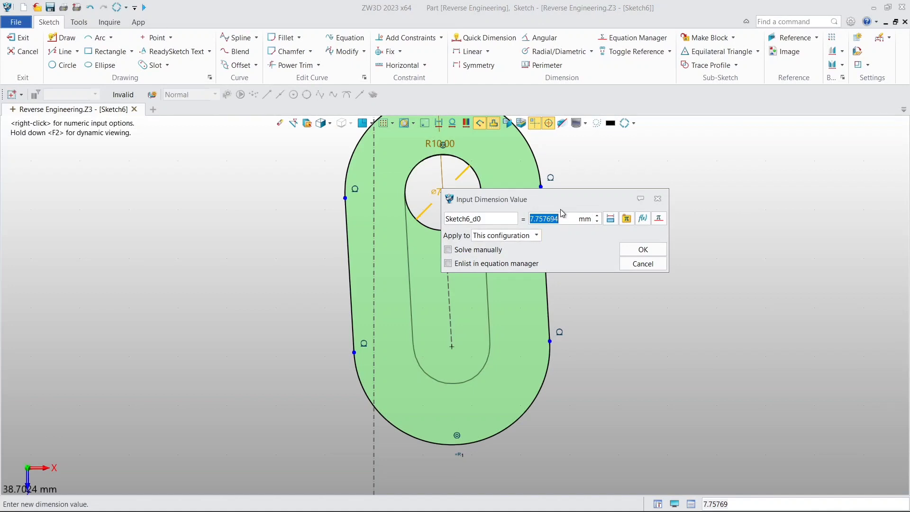
left_click(642, 251)
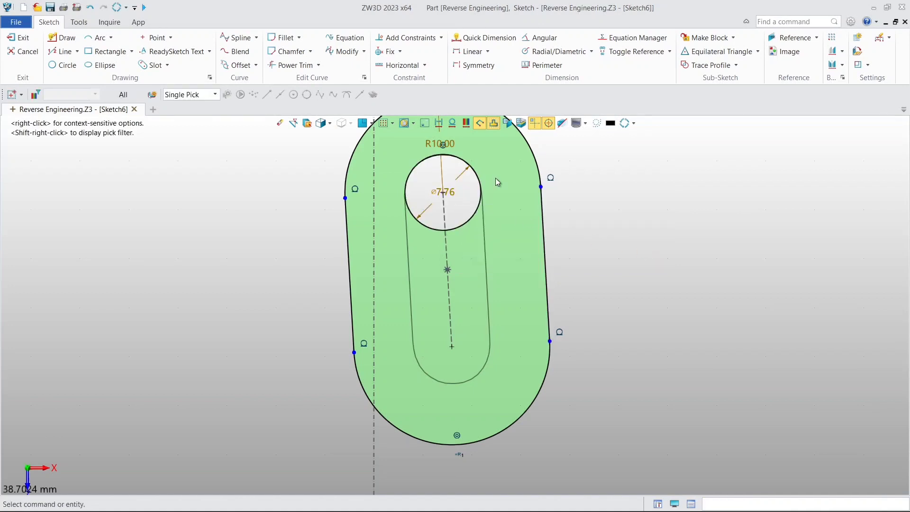
left_click(483, 188)
key("Delete")
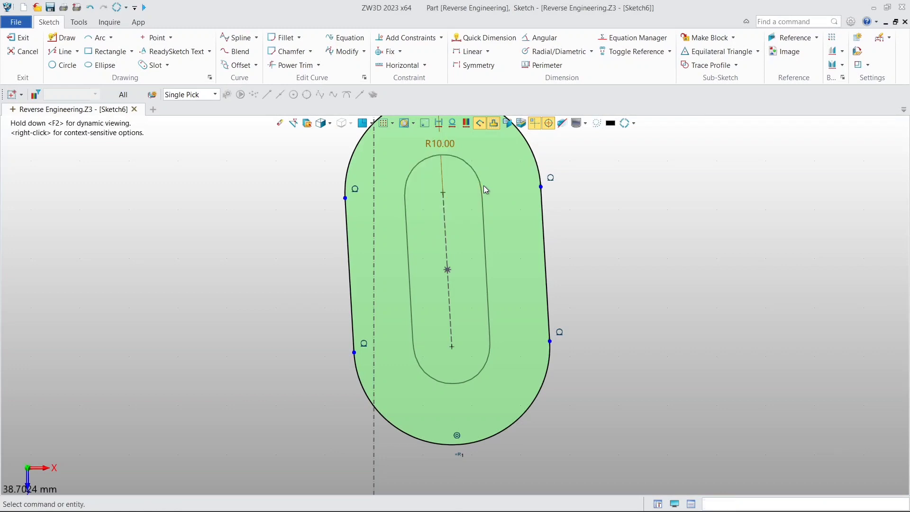
Set the slot's radius to half of the copied 7.757694 mm diameter, about 3.88 mm, and exit the sketch
double_click(459, 144)
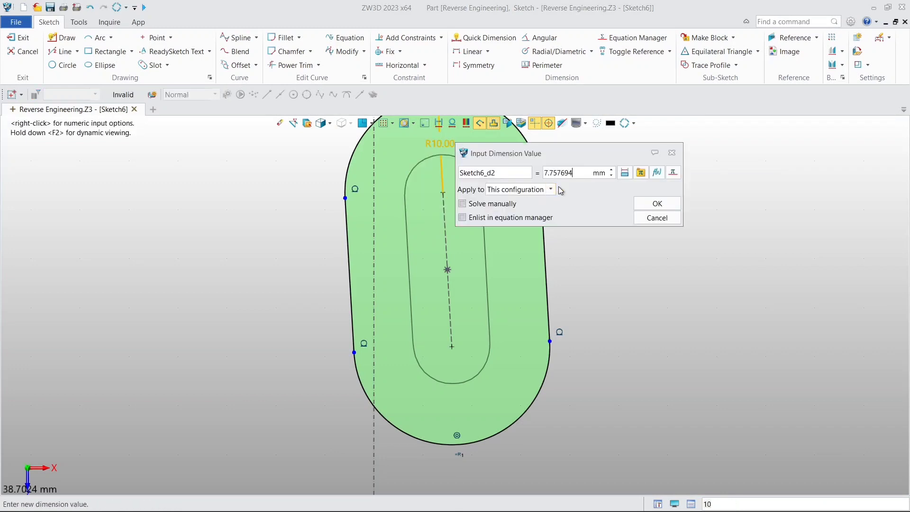
key("Return")
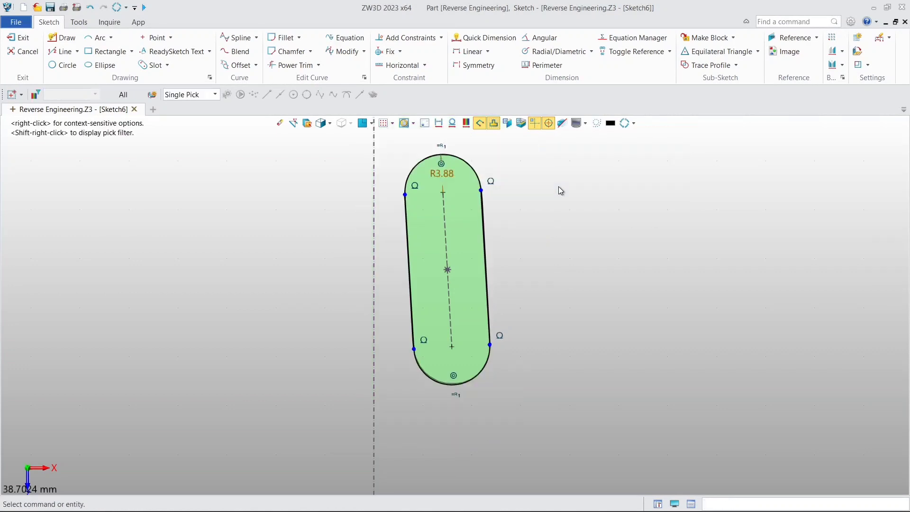
scroll(558, 187, "down", 2)
middle_click_drag(559, 187, 530, 235)
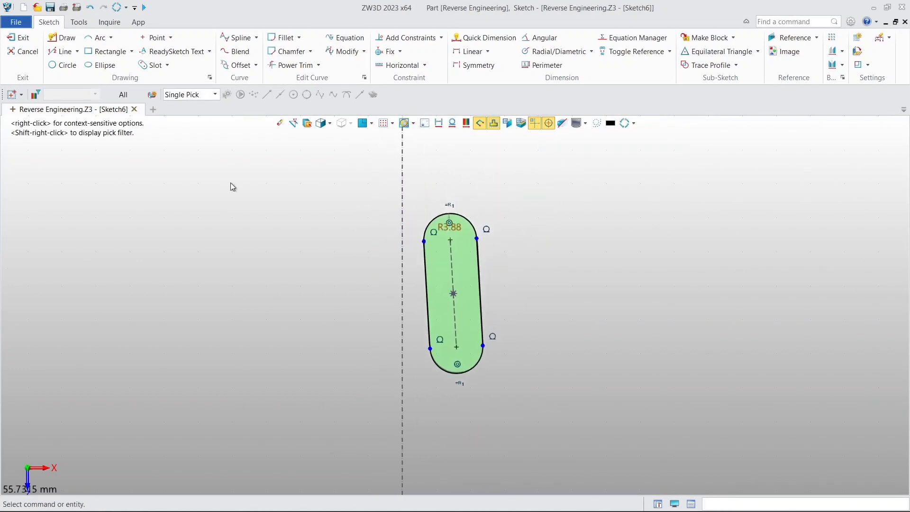
left_click(18, 37)
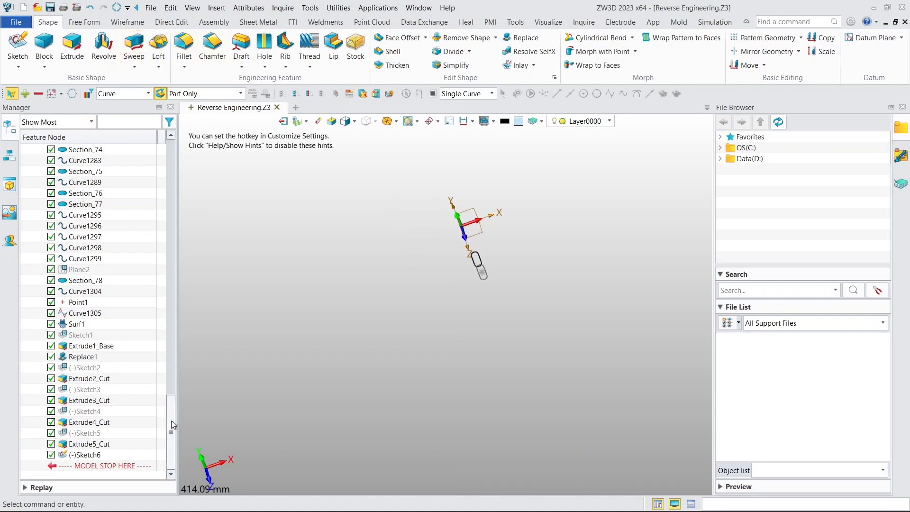
scroll(156, 317, "up", 20)
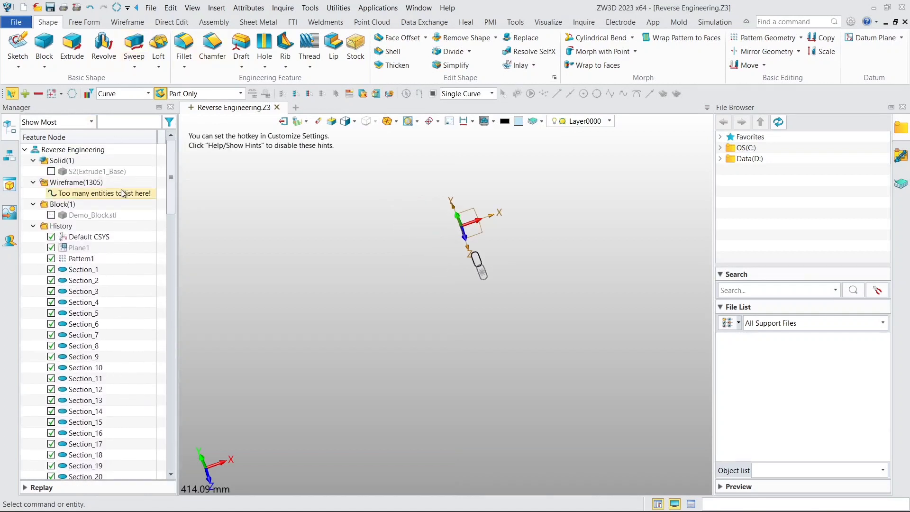
Show the Demo_Block.stl mesh and start a two-sided extrusion using the slot sketch Sketch6 as the profile
left_click(52, 214)
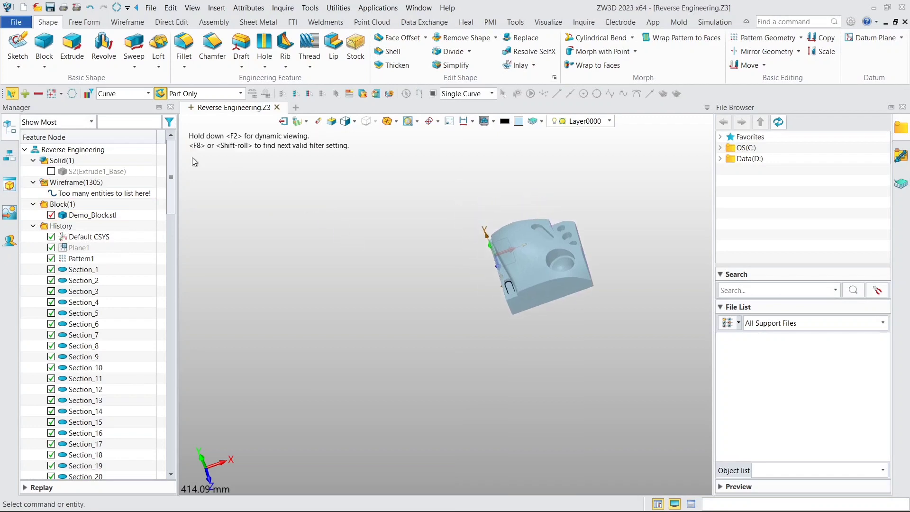
left_click(72, 47)
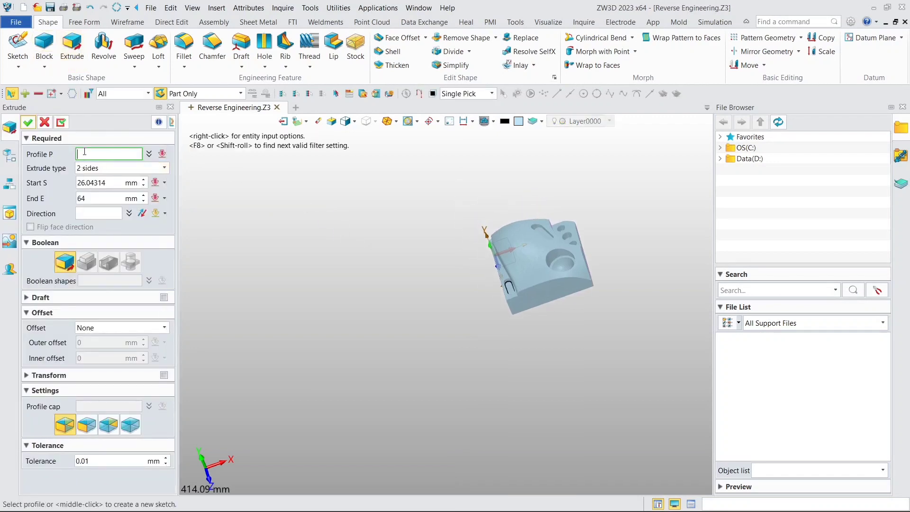
left_click(10, 157)
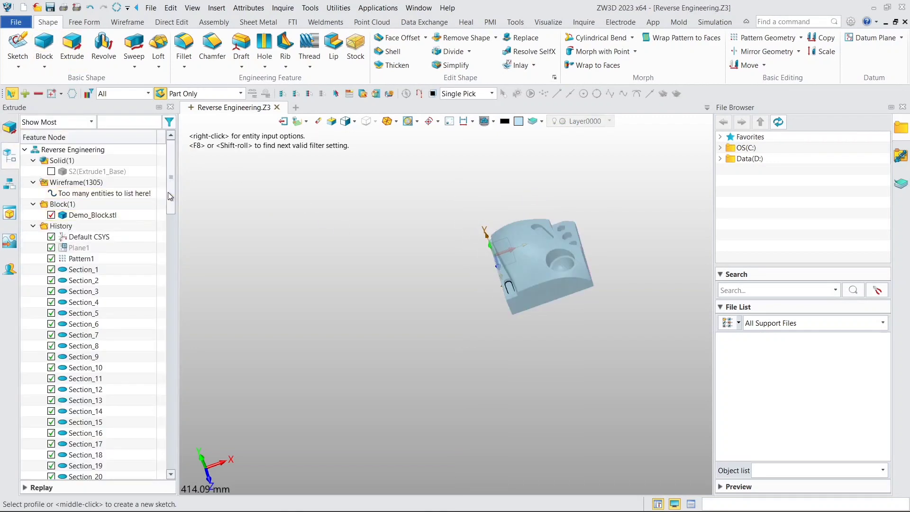
left_click_drag(167, 192, 166, 442)
left_click(96, 458)
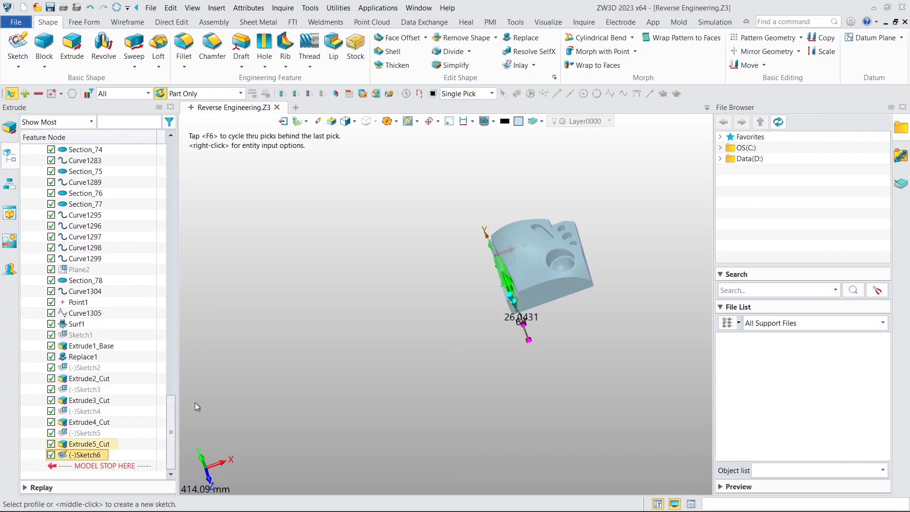
mouse_move(356, 319)
right_mouse_down()
mouse_move(373, 298)
mouse_move(420, 292)
mouse_move(393, 322)
right_mouse_up()
scroll(345, 337, "up", 6)
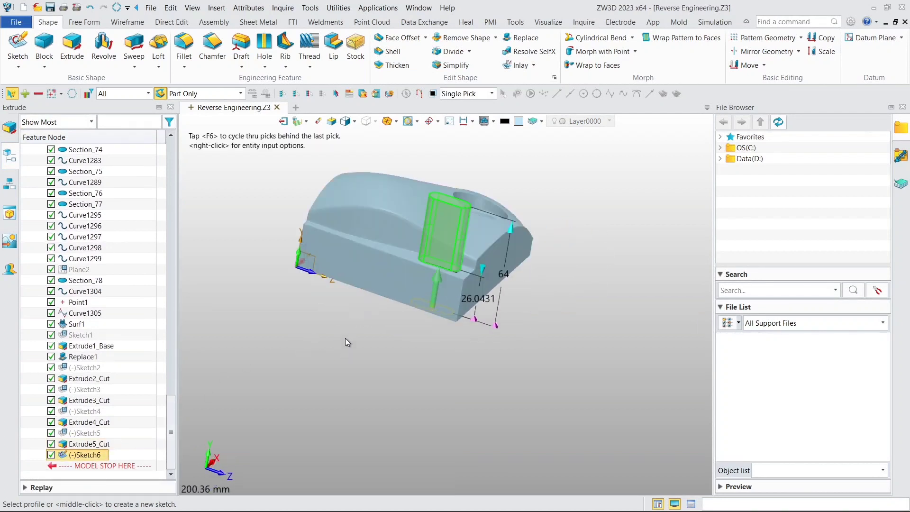
mouse_move(537, 302)
right_mouse_down()
mouse_move(543, 283)
mouse_move(527, 312)
mouse_move(535, 312)
right_mouse_up()
scroll(525, 312, "down", 3)
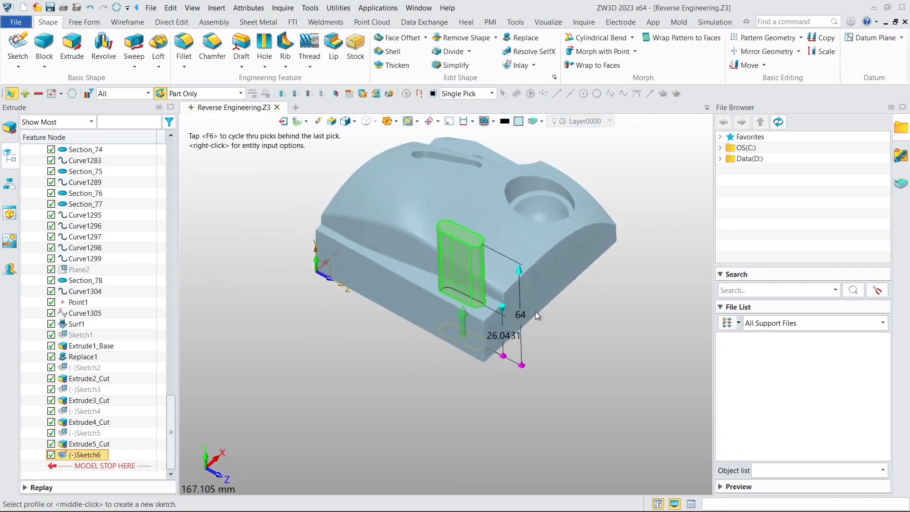
In wireframe display, set the extrusion's start to a mesh vertex on the slot pocket's floor, at about 20.99 mm
left_click(3, 137)
left_click(111, 182)
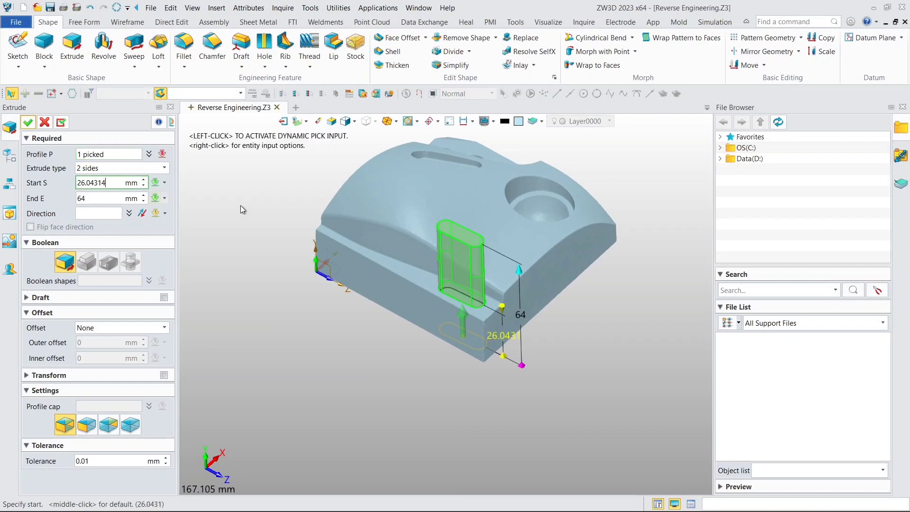
right_click(242, 208)
left_click(275, 267)
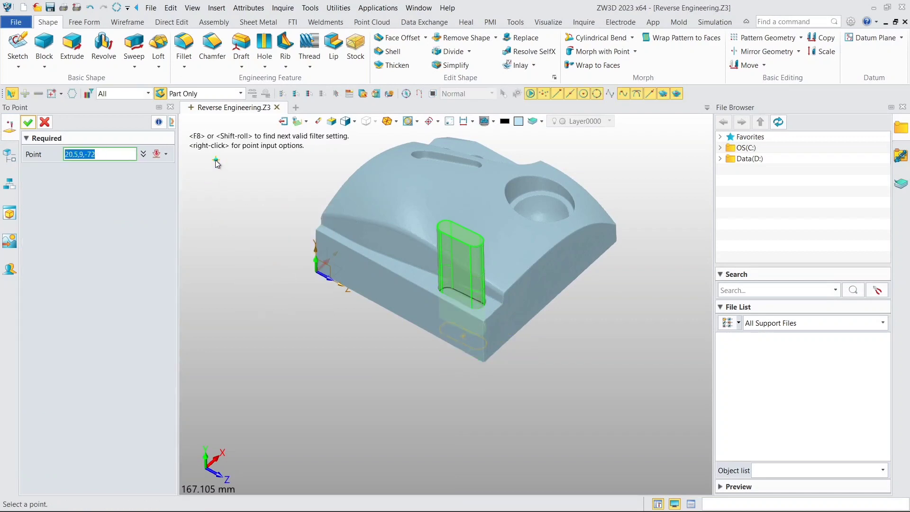
left_click(354, 122)
left_click(374, 133)
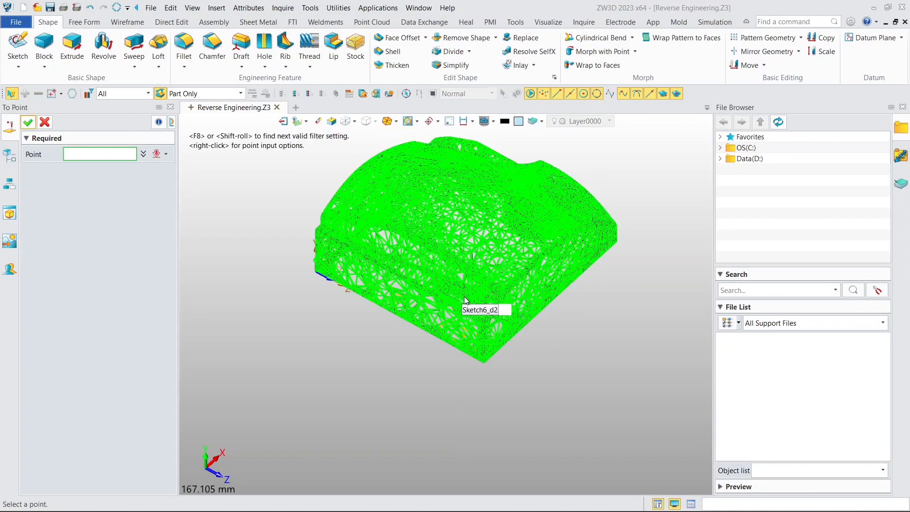
scroll(457, 298, "up", 5)
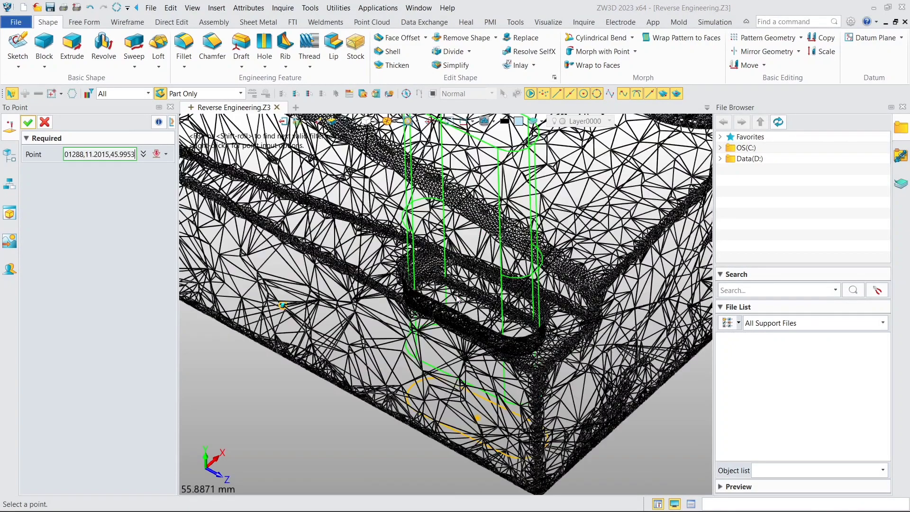
scroll(457, 299, "up", 8)
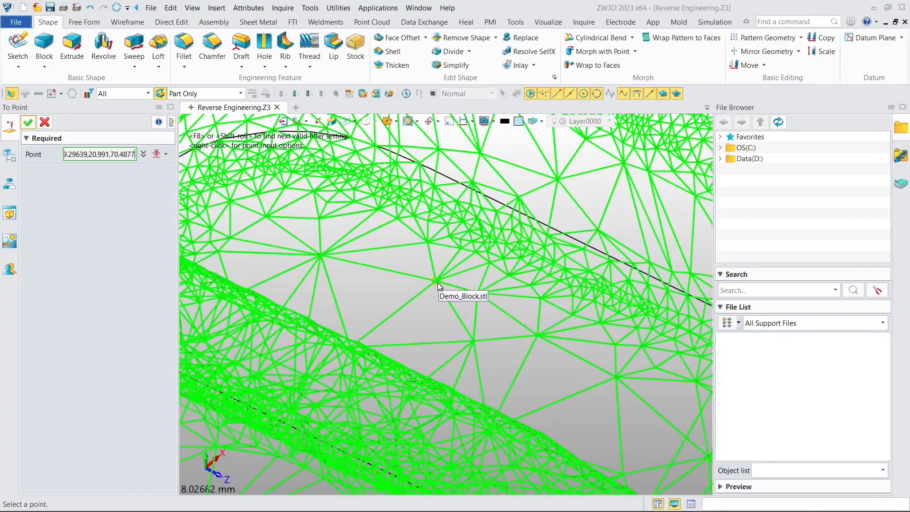
left_click(437, 282)
Complete the slot extrusion as a separate base body with its end at 64 mm and return the display to shaded
scroll(438, 285, "down", 7)
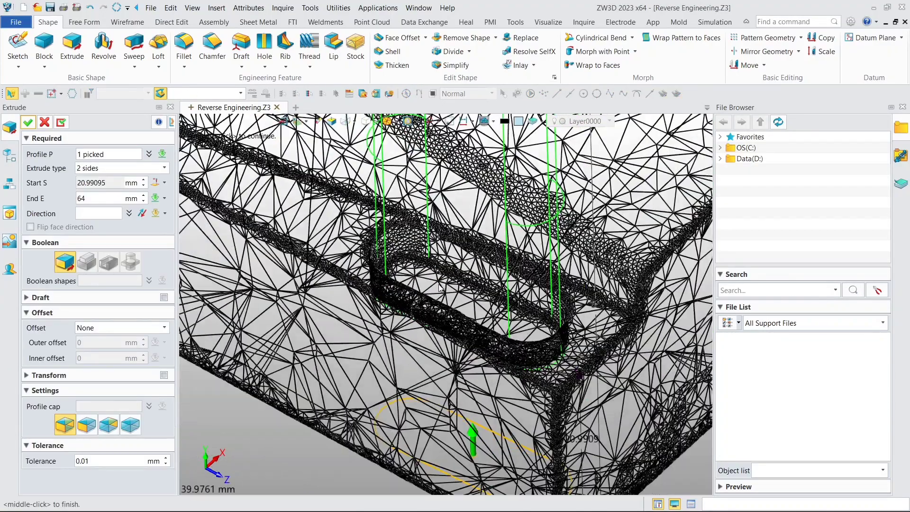
middle_click_drag(440, 270, 399, 290)
scroll(399, 290, "down", 8)
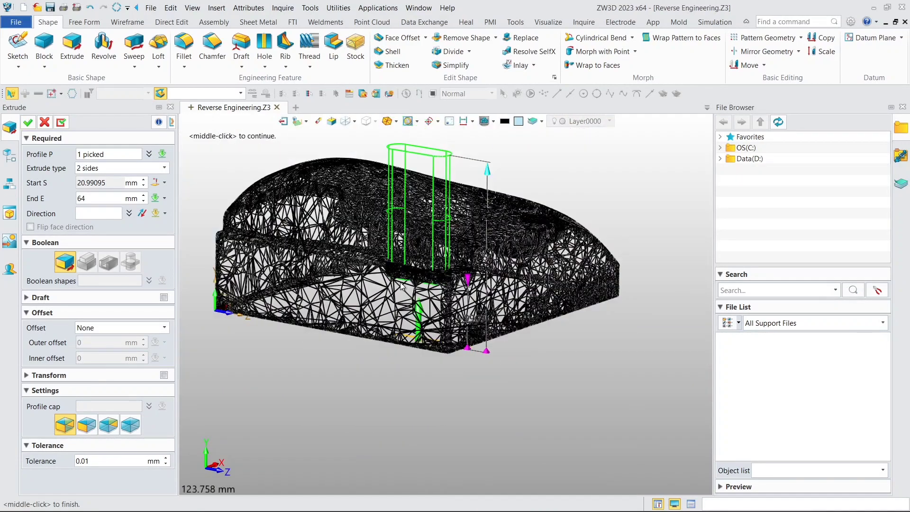
middle_click_drag(468, 199, 473, 198)
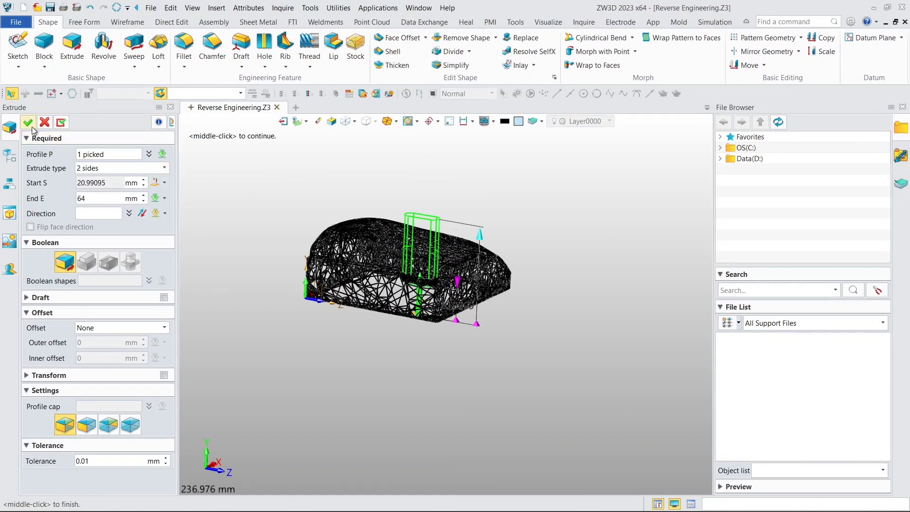
left_click(355, 121)
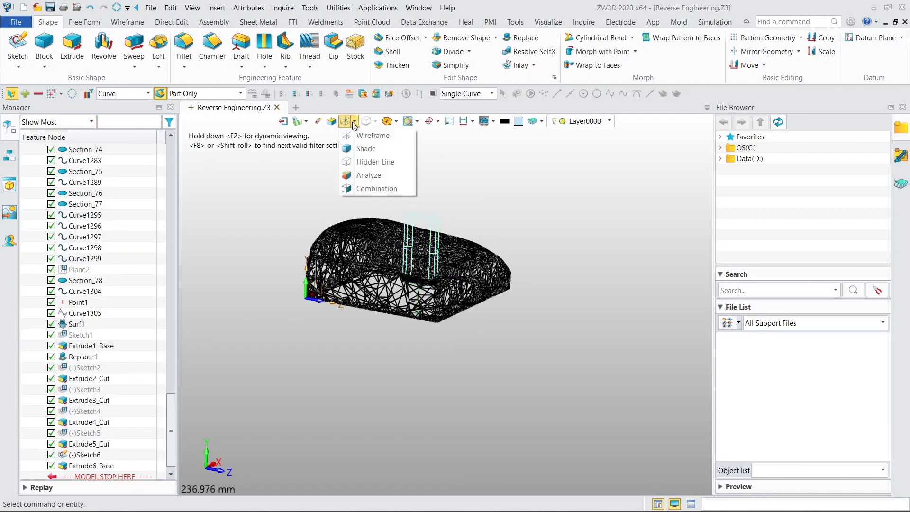
left_click(366, 148)
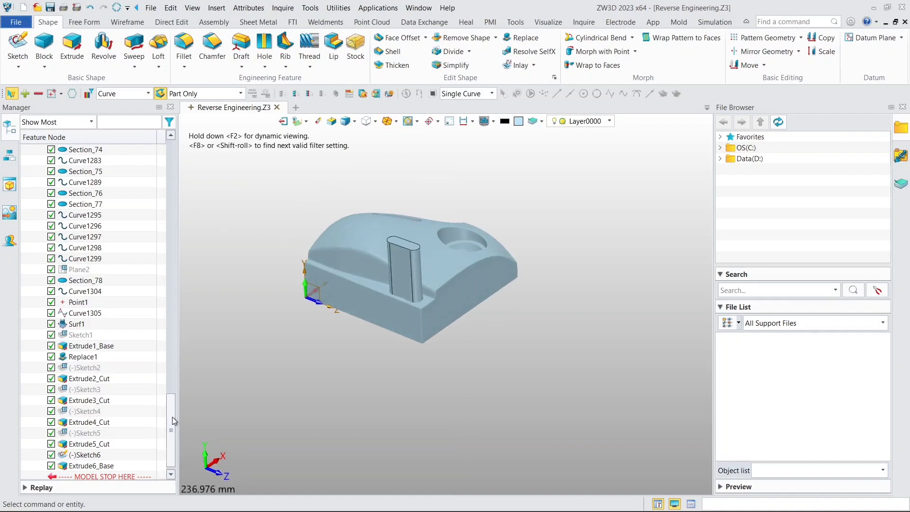
Show the Extrude1_Base solid and redefine the slot extrusion as a Boolean subtraction from it
left_click_drag(173, 416, 166, 158)
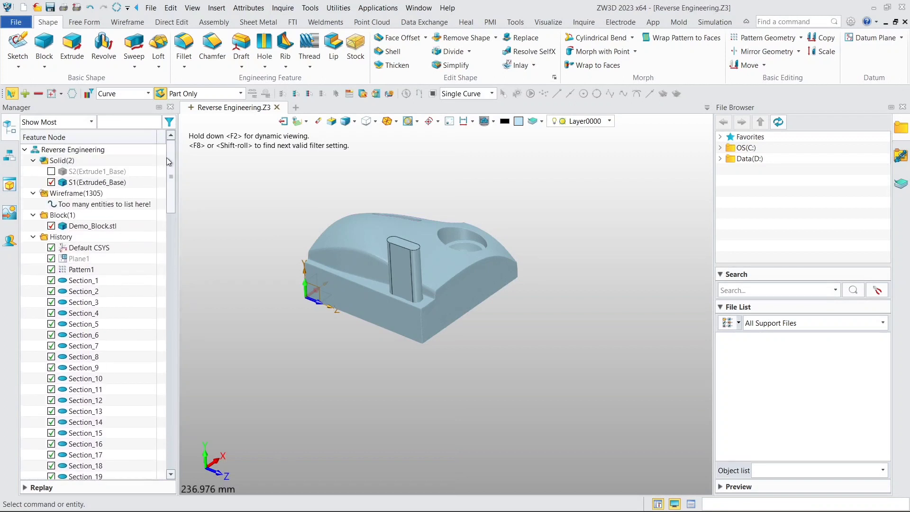
left_click(51, 171)
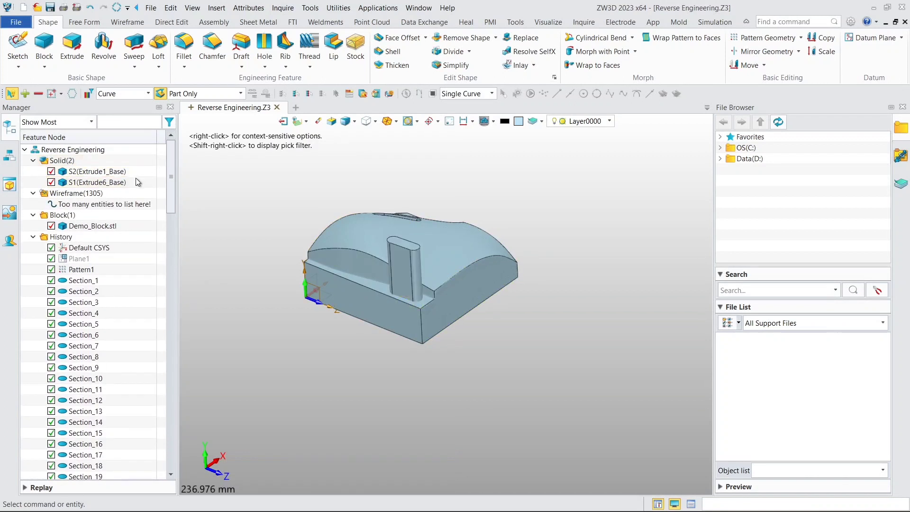
left_click_drag(165, 195, 161, 452)
double_click(90, 456)
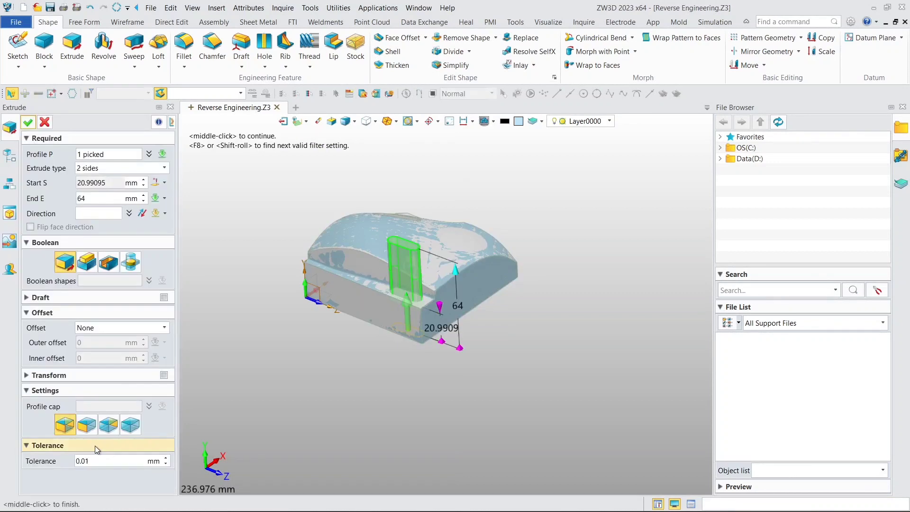
left_click(112, 269)
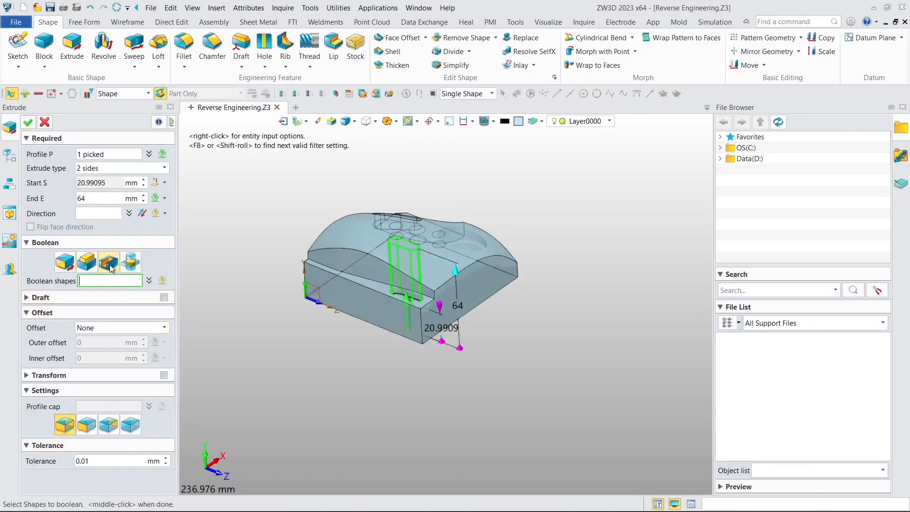
left_click(27, 126)
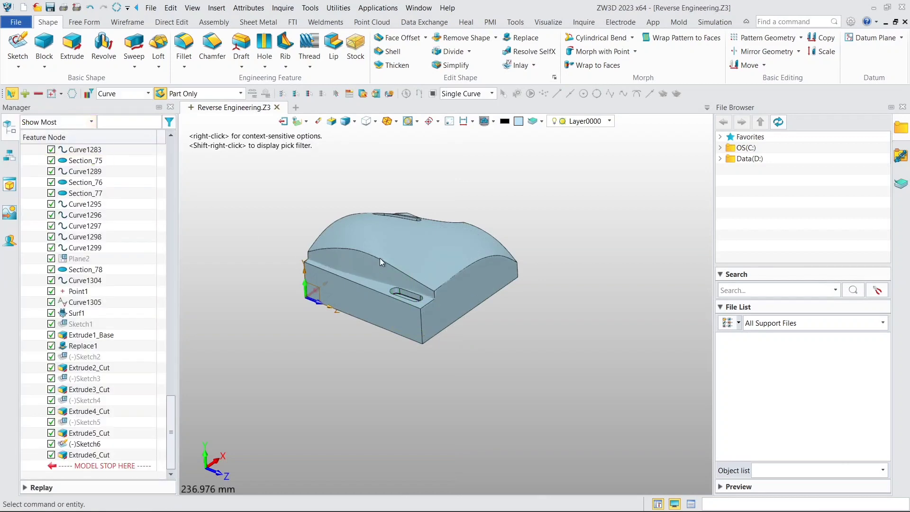
Check the slot pocket cut from above and hide the S2(Extrude1_Base) solid, leaving the mesh displayed
right_click_drag(412, 257, 272, 301)
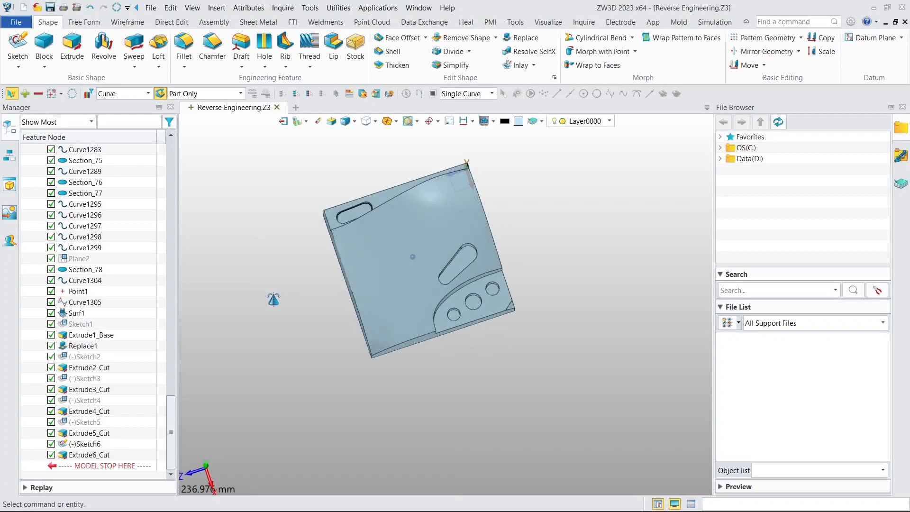
right_click_drag(413, 251, 350, 265)
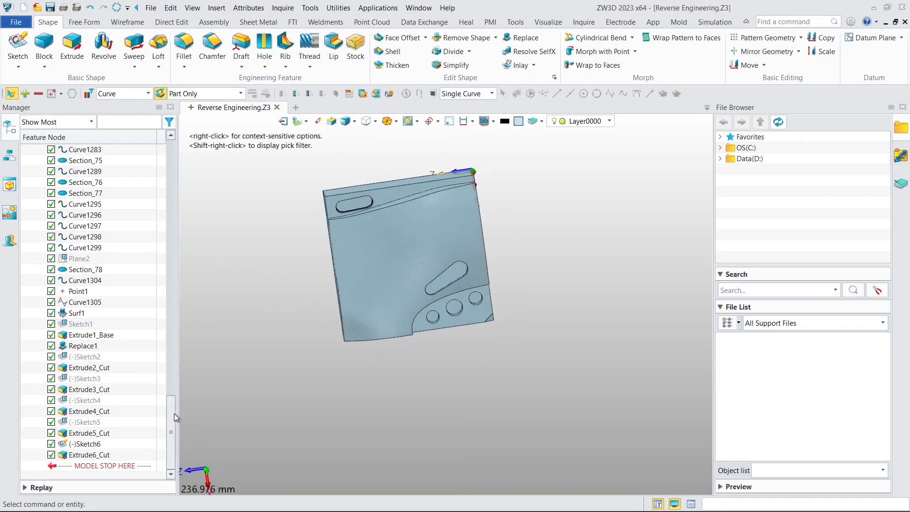
left_click_drag(174, 413, 183, 163)
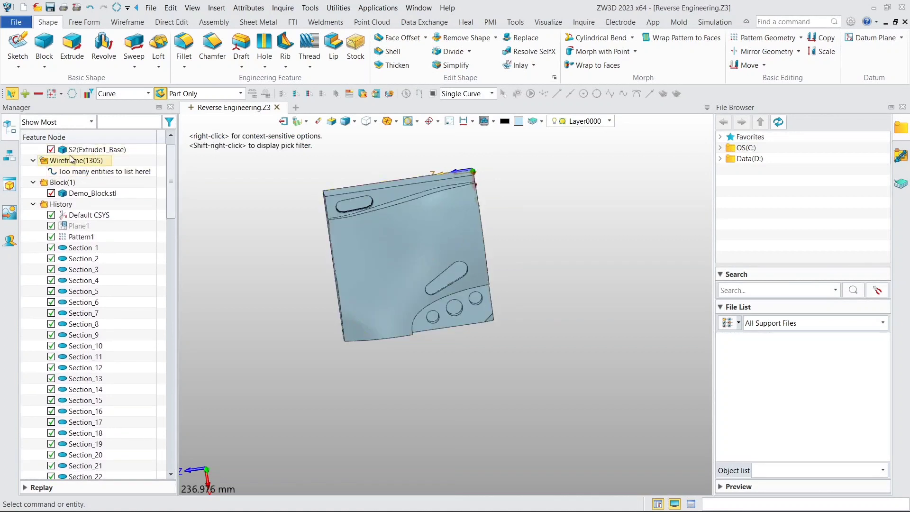
left_click(51, 150)
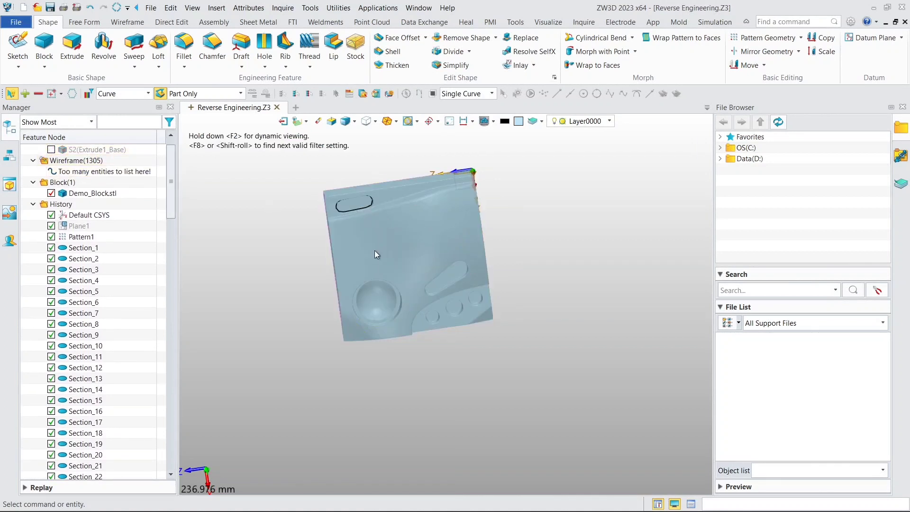
right_click_drag(416, 264, 431, 212)
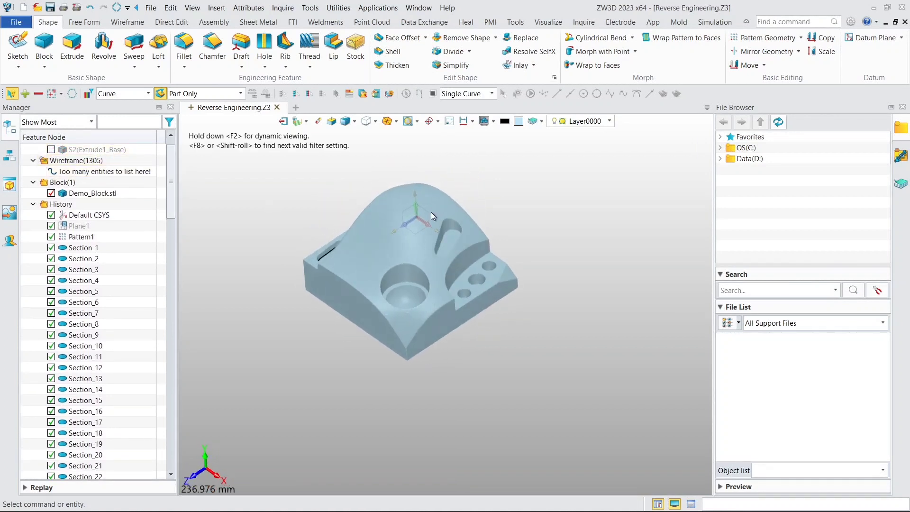
scroll(217, 235, "up", 3)
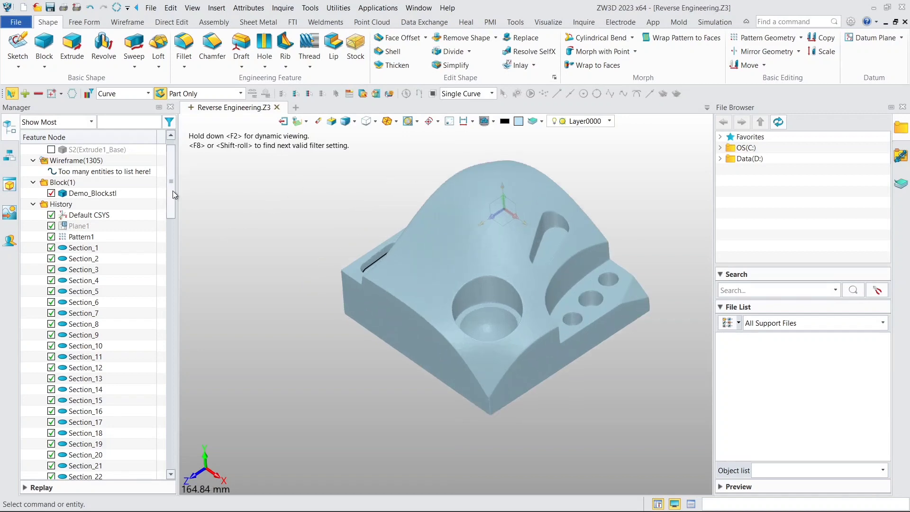
Unblank all wireframe curves, then isolate one circular section curve in the large round pocket's wall and keep that display status
left_click_drag(172, 191, 173, 142)
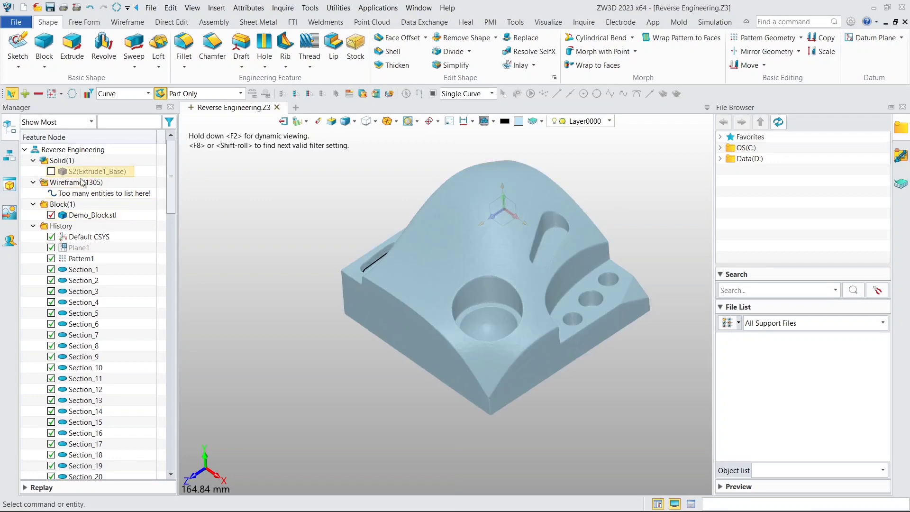
right_click(79, 184)
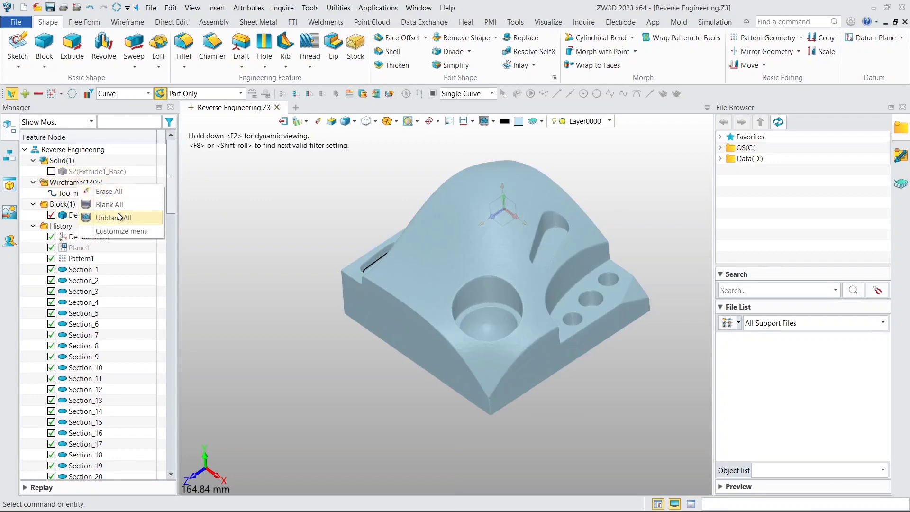
left_click(102, 218)
scroll(467, 294, "up", 3)
scroll(467, 289, "up", 7)
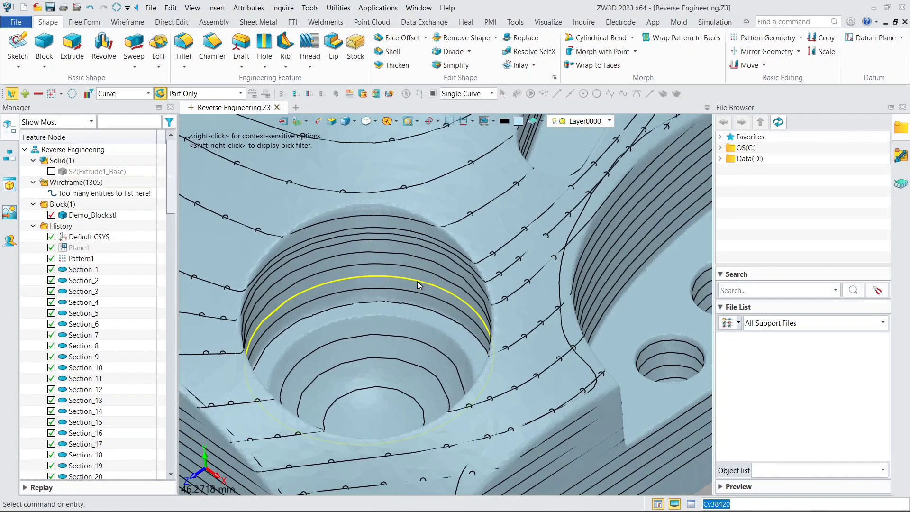
right_click(417, 281)
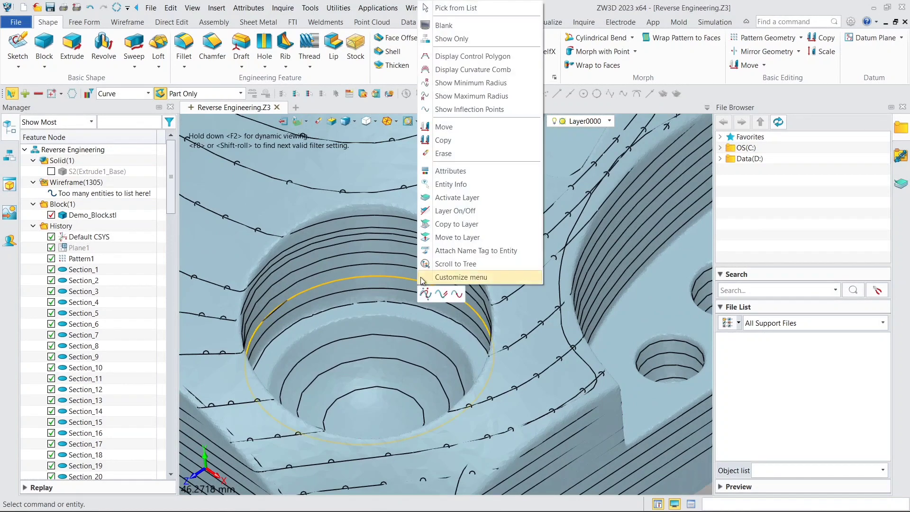
left_click(443, 38)
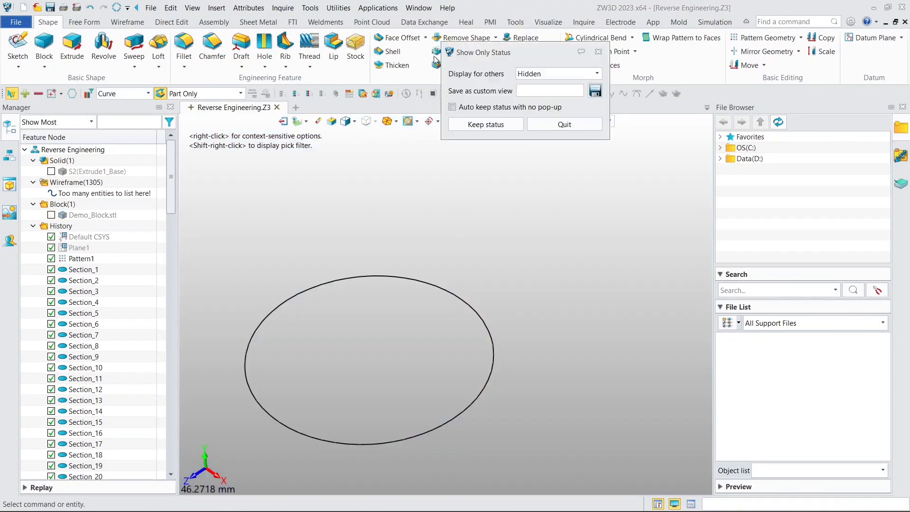
left_click(488, 125)
Unblank the Default CSYS and start a new sketch on its XZ plane
scroll(335, 223, "down", 5)
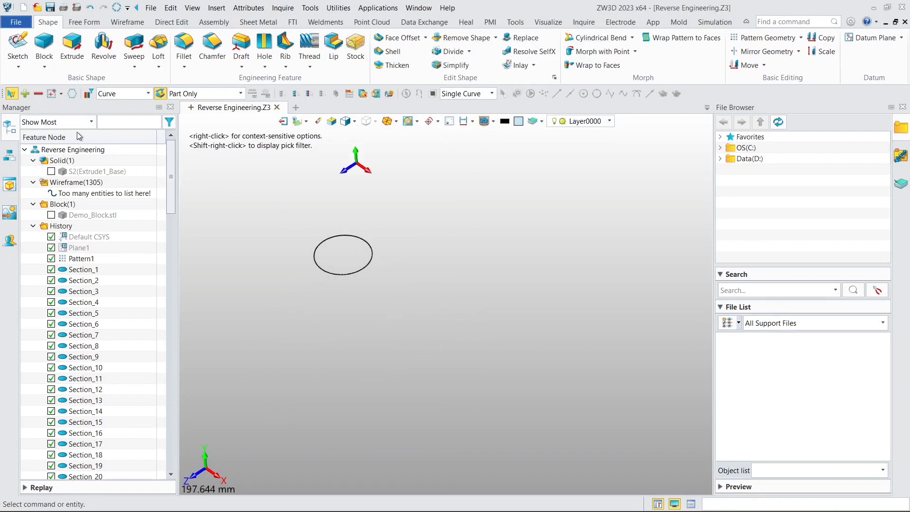
right_click(96, 237)
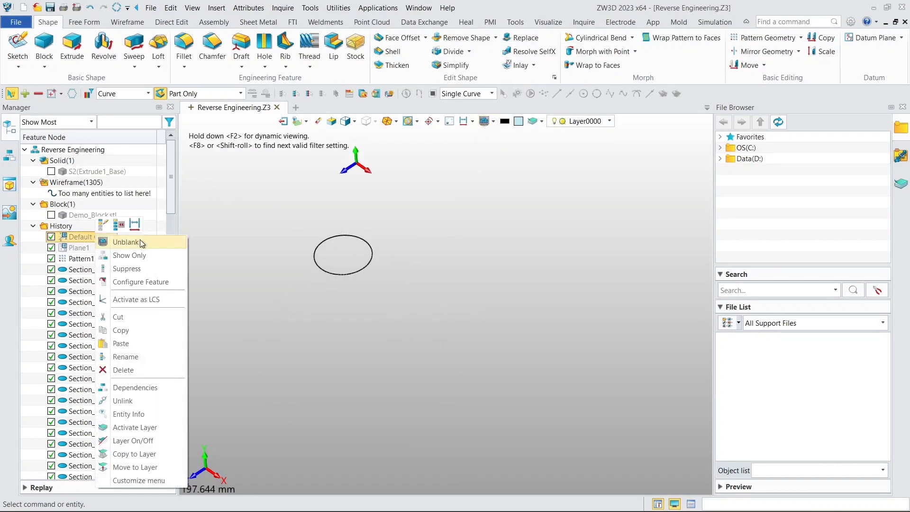
left_click(140, 243)
left_click(18, 47)
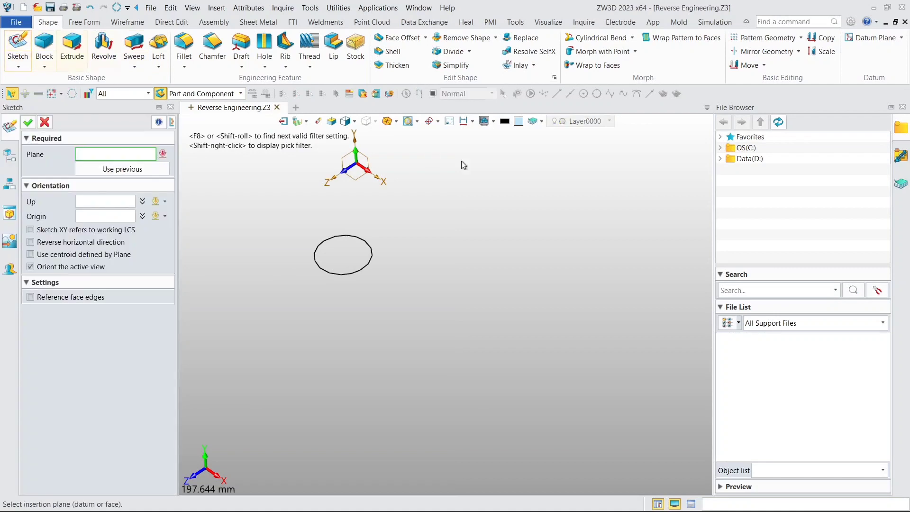
left_click(369, 179)
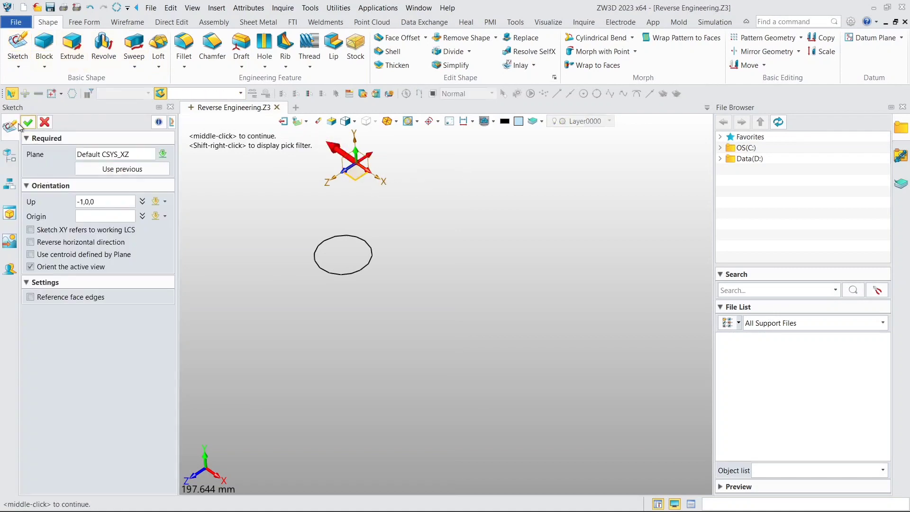
left_click(28, 123)
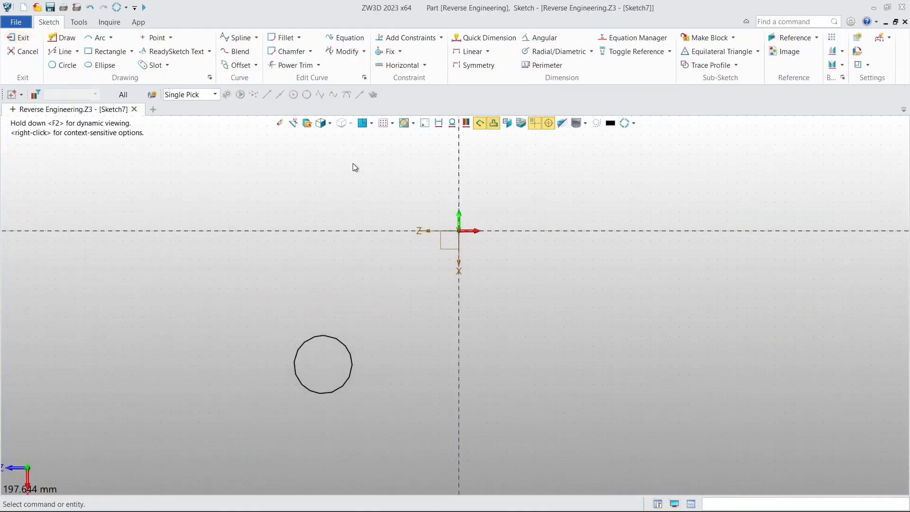
Sketch a three-point circle of about 30.38 mm diameter over the isolated circular section curve and exit the sketch
left_click(64, 65)
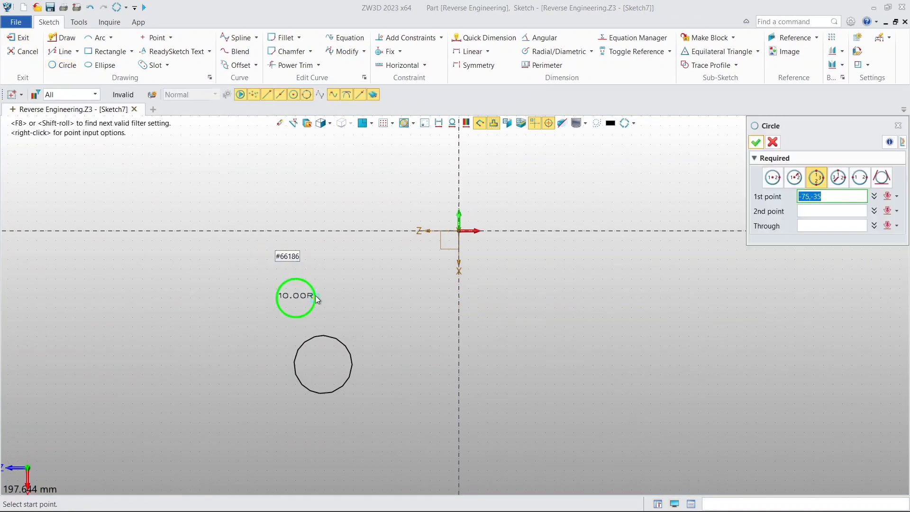
scroll(329, 353, "up", 3)
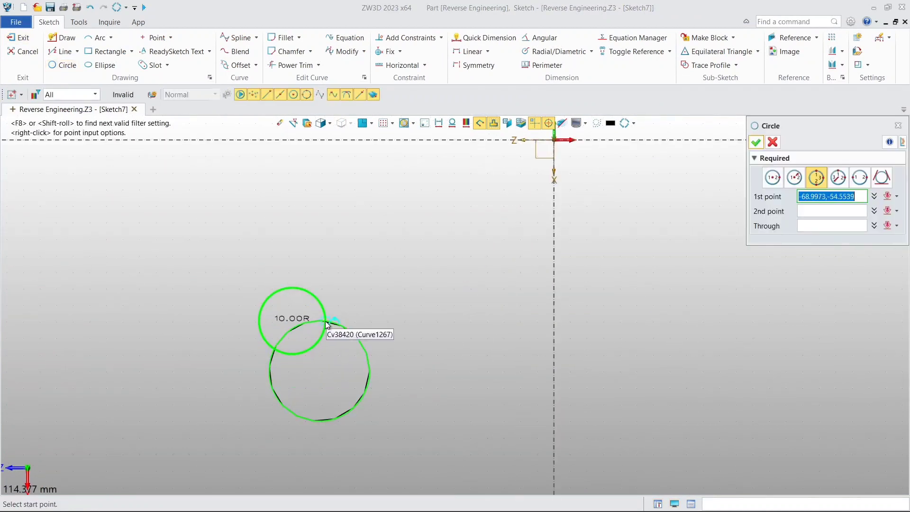
left_click(322, 322)
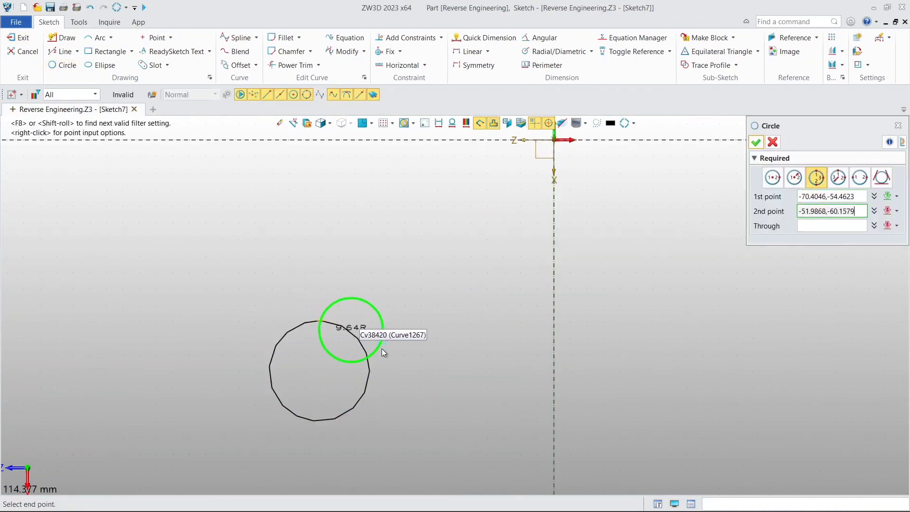
left_click(368, 360)
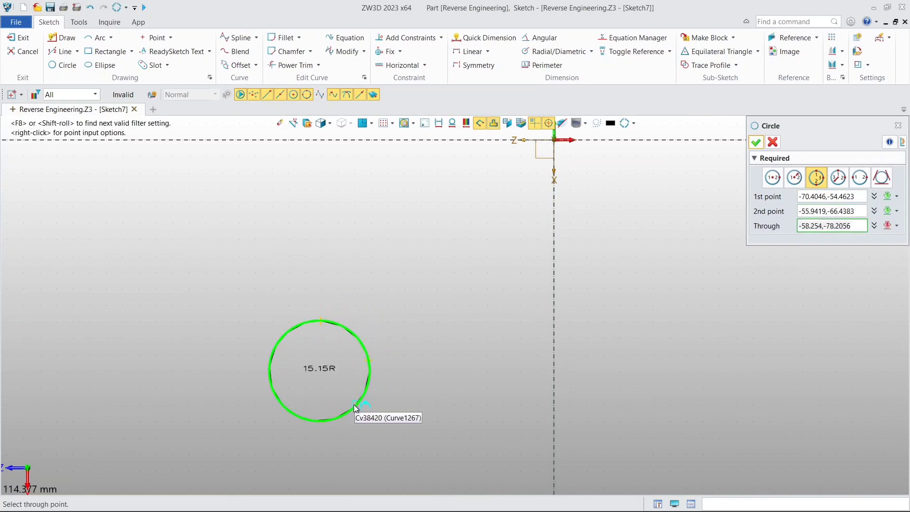
left_click(328, 416)
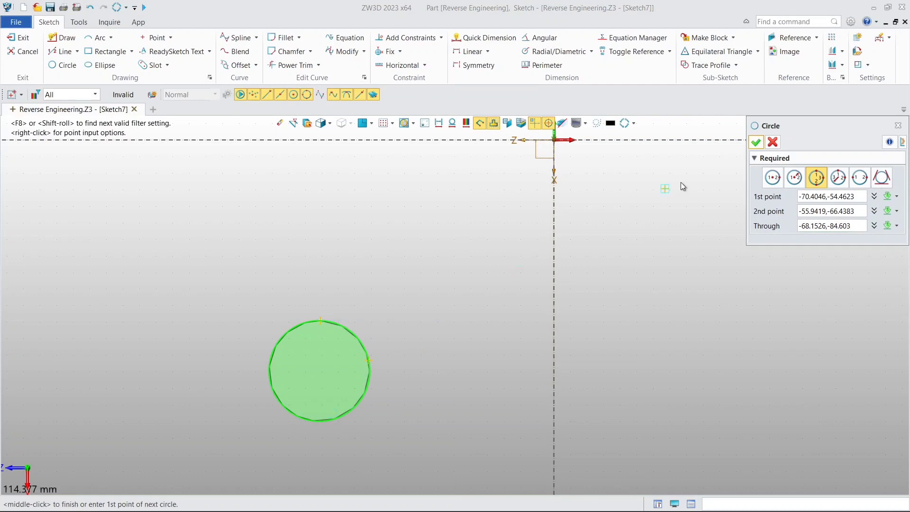
left_click(755, 142)
scroll(428, 255, "down", 2)
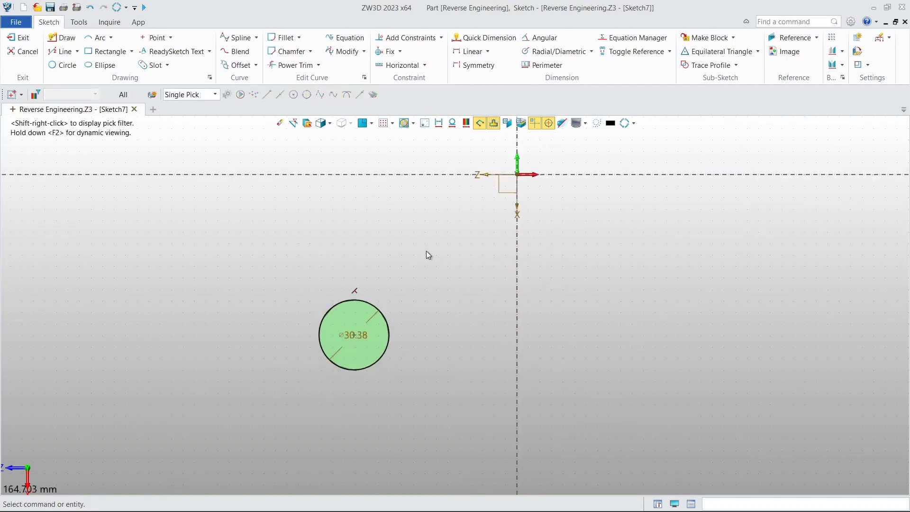
mouse_move(428, 255)
middle_mouse_down()
mouse_move(398, 232)
mouse_move(374, 252)
mouse_move(372, 244)
middle_mouse_up()
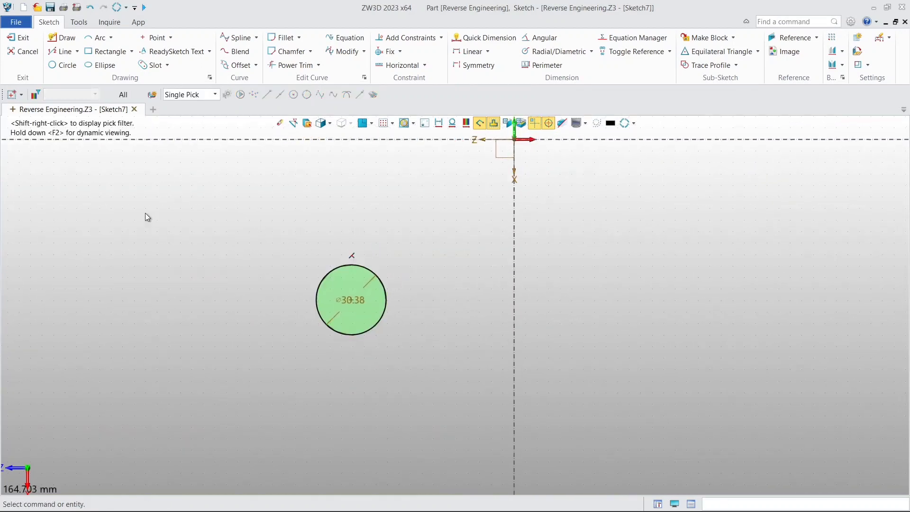
left_click(16, 38)
Show the Demo_Block.stl mesh again and inspect the round pocket's circle against it from several sides
scroll(404, 266, "down", 3)
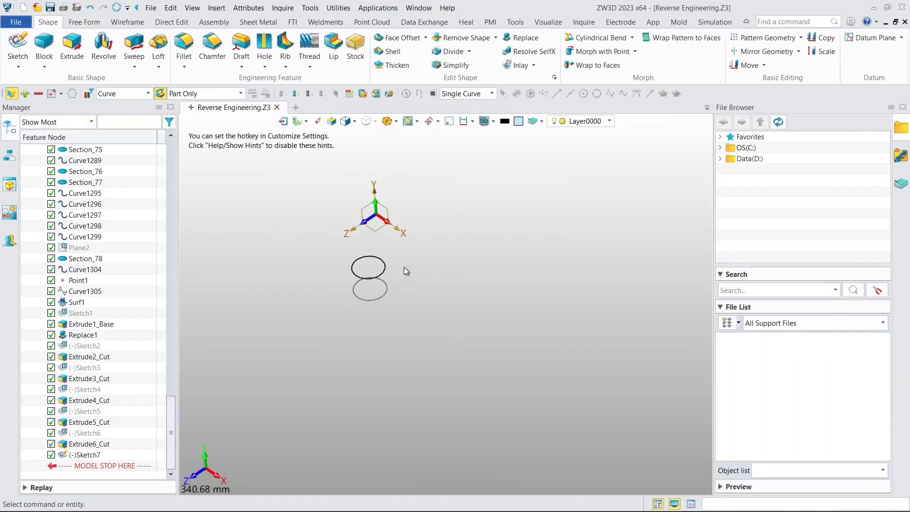
mouse_move(403, 266)
middle_mouse_down()
mouse_move(375, 326)
mouse_move(373, 312)
middle_mouse_up()
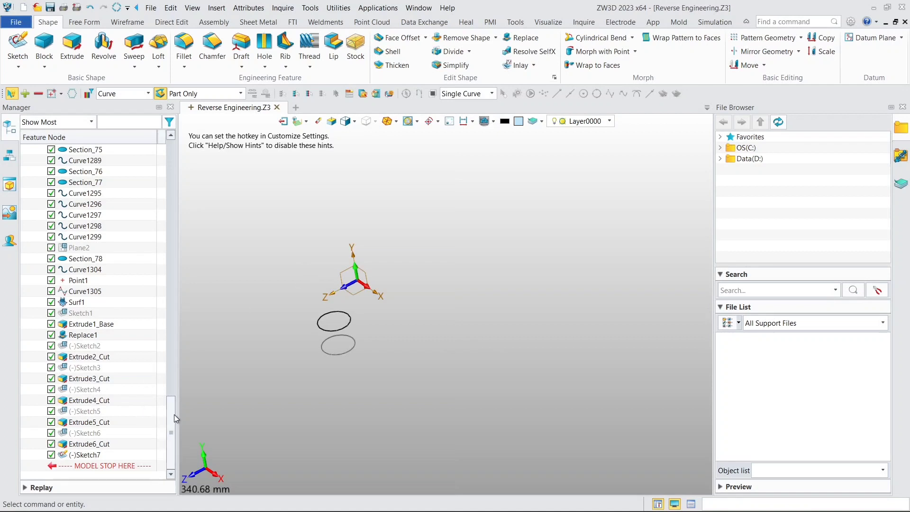
left_click_drag(174, 414, 178, 158)
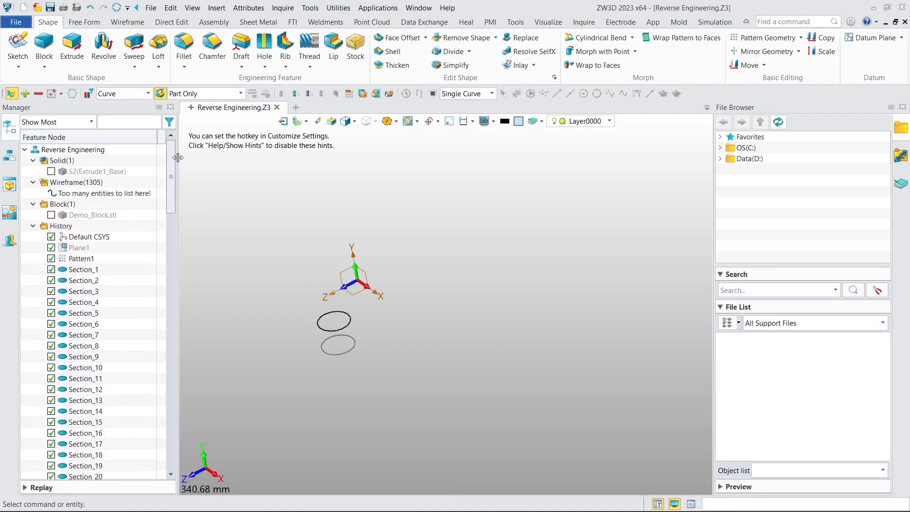
left_click(51, 215)
middle_click_drag(503, 264, 484, 204)
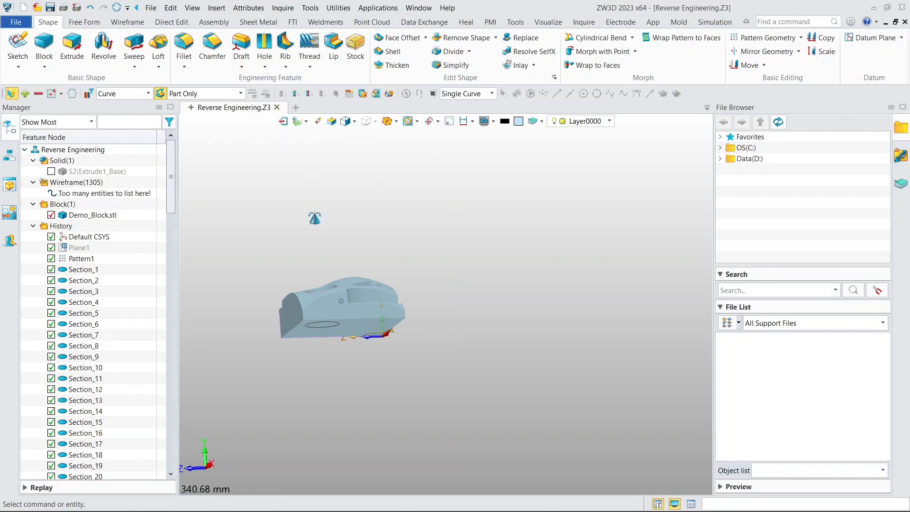
middle_click_drag(307, 184, 402, 240)
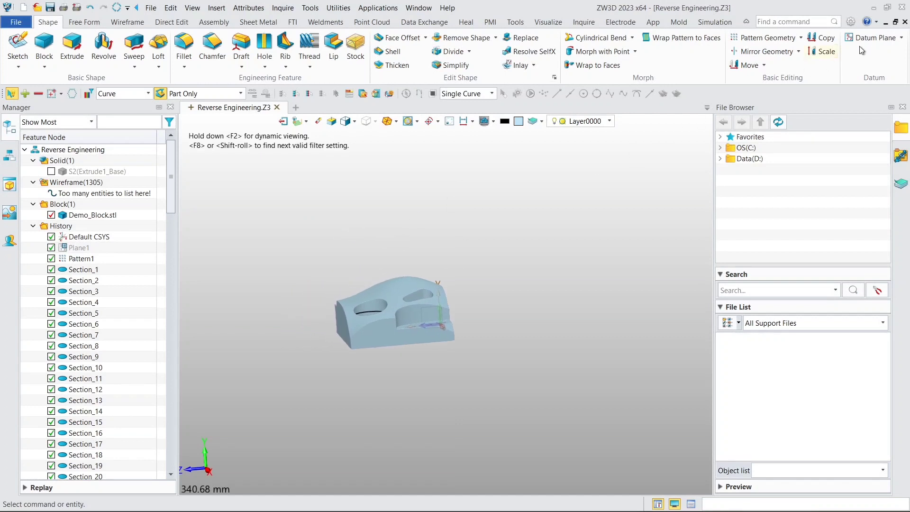
Begin an offset datum plane referenced to the YZ plane of the Default CSYS
left_click(877, 38)
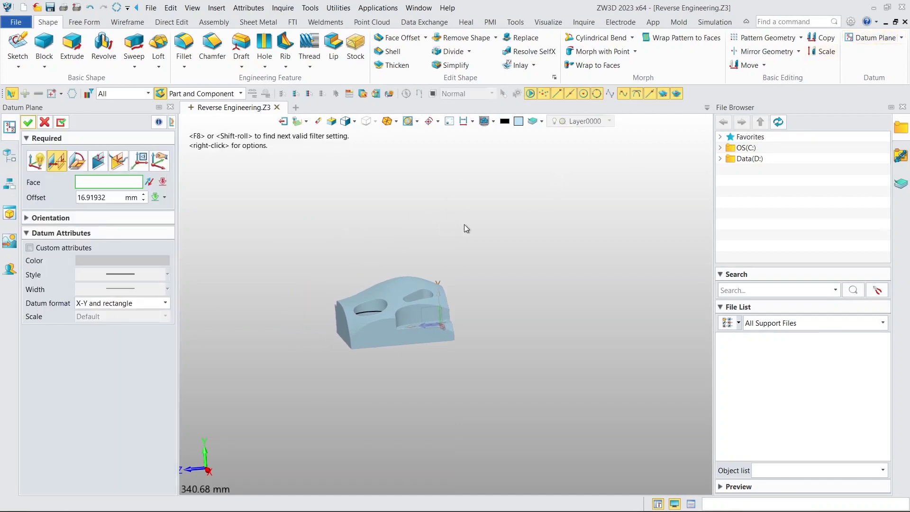
middle_click_drag(464, 224, 379, 284)
left_click(435, 349)
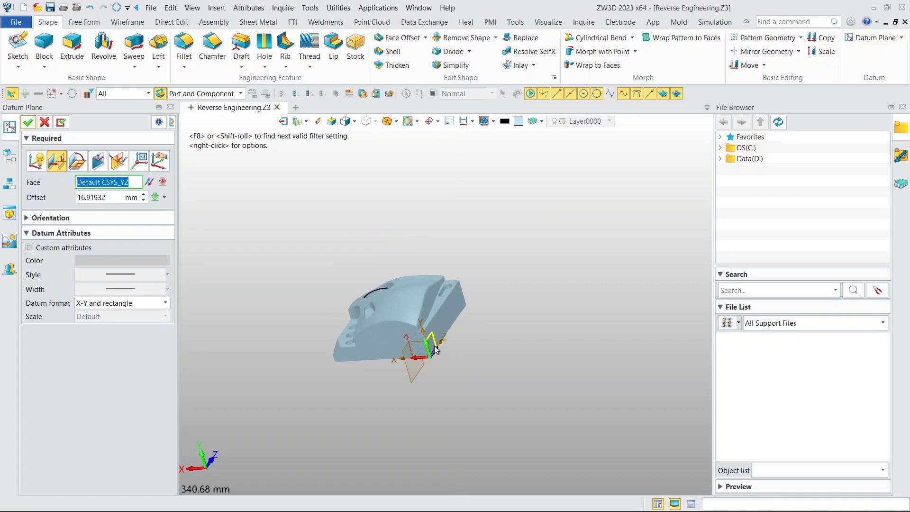
right_click_drag(453, 341, 476, 343)
left_click(413, 361)
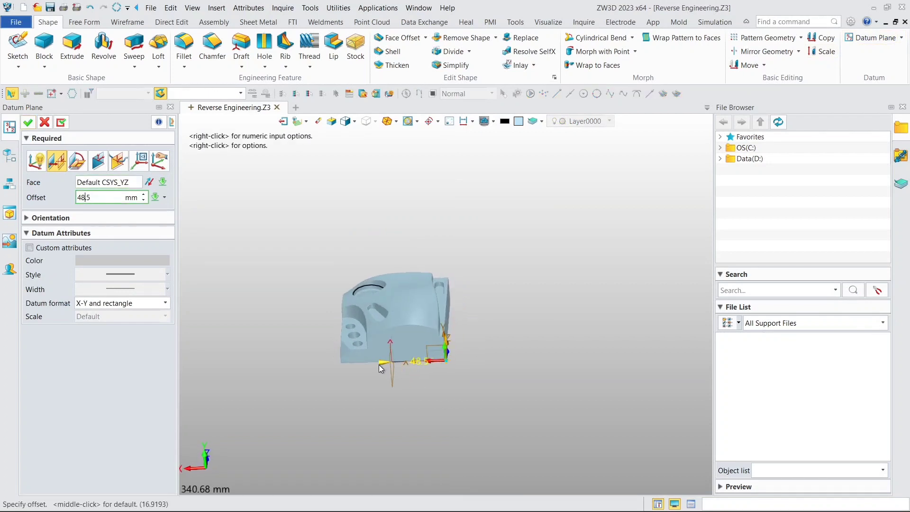
Define the datum plane's offset to the centre of curvature of the round pocket's circle and create the plane
right_click(348, 385)
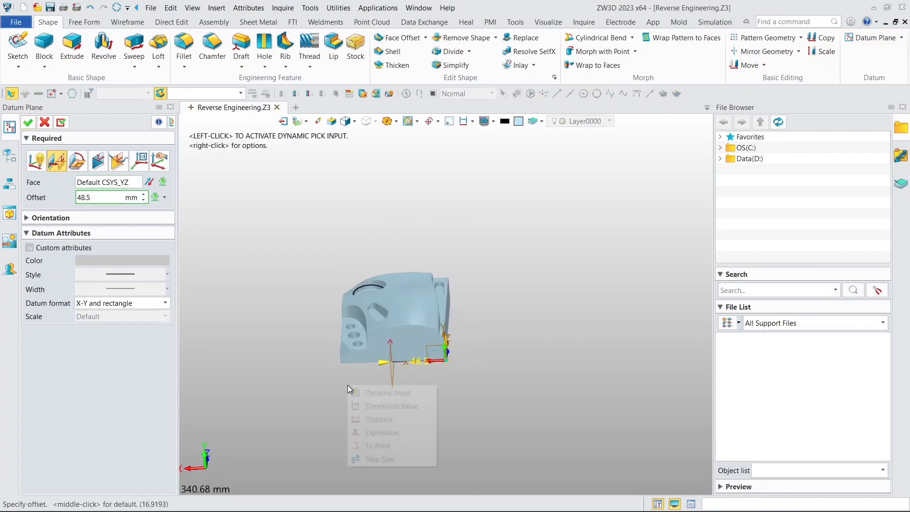
left_click(381, 445)
key("ctrl+f")
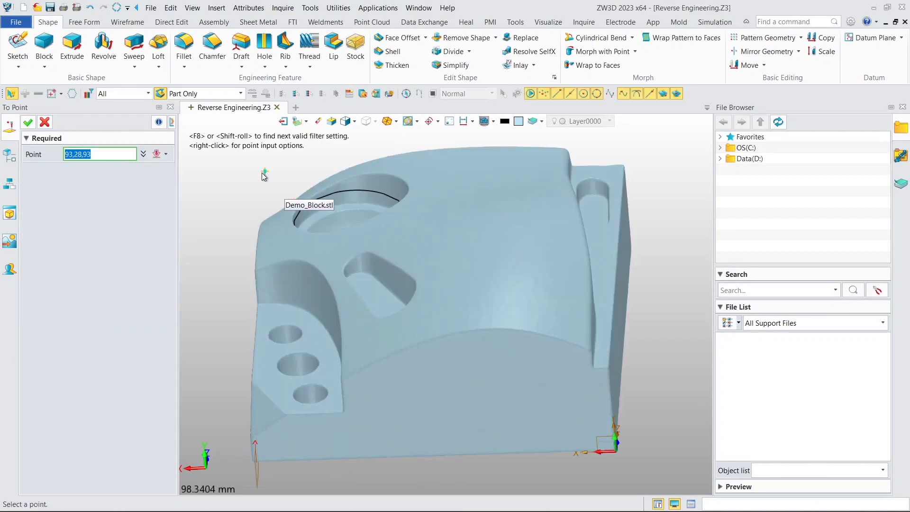
right_click(264, 176)
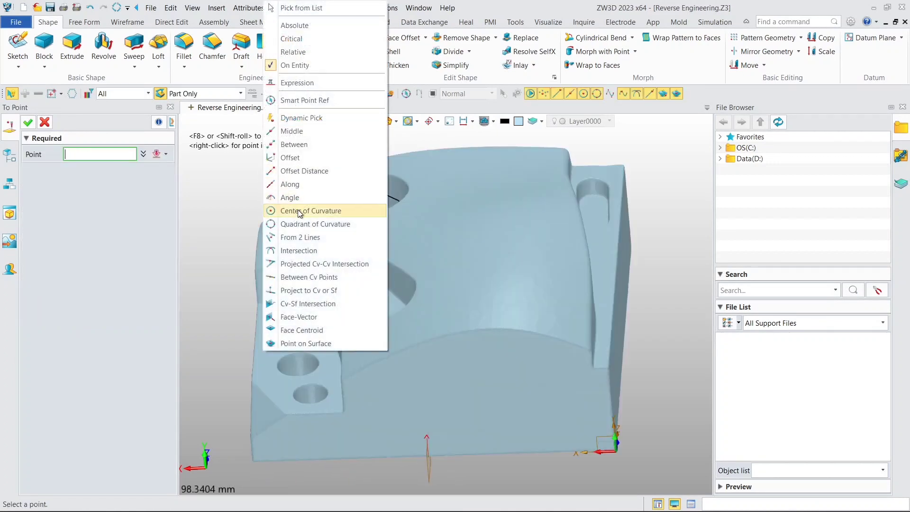
left_click(300, 211)
scroll(358, 273, "down", 3)
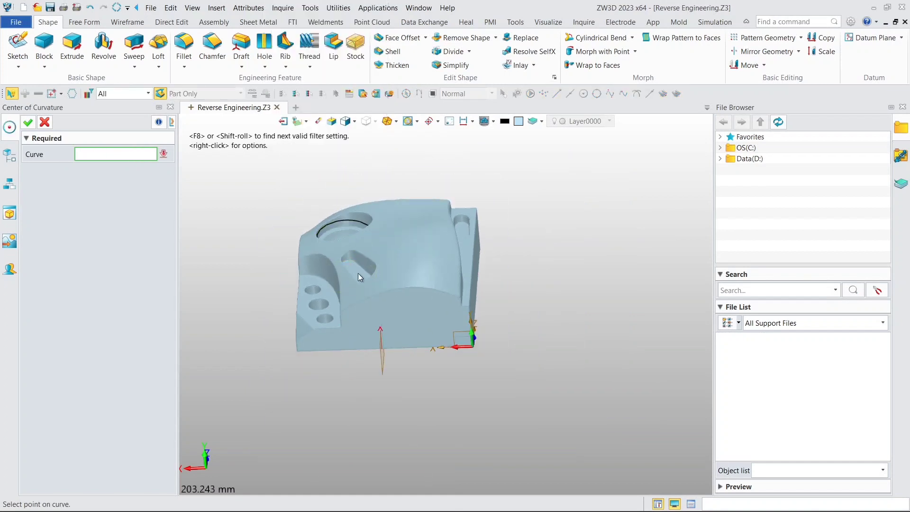
middle_click_drag(358, 272, 374, 203)
left_click(364, 310)
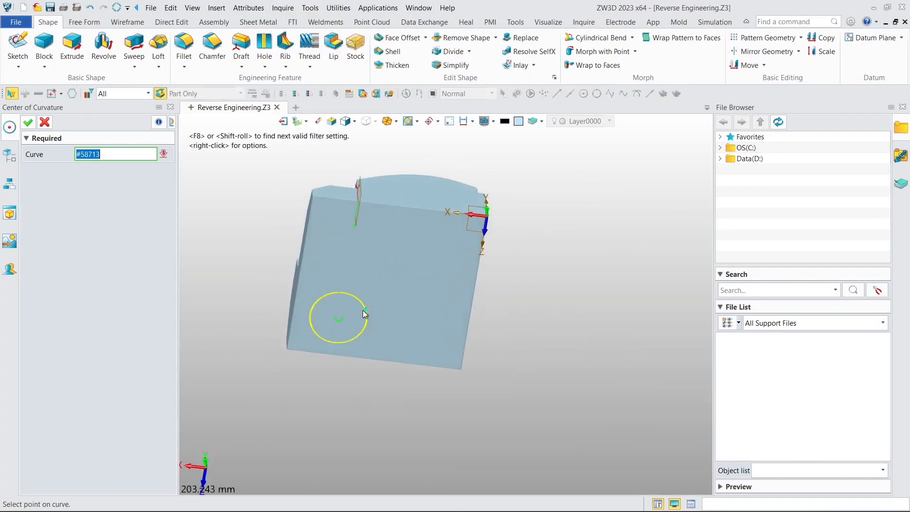
left_click(362, 310)
middle_click_drag(369, 303, 372, 245)
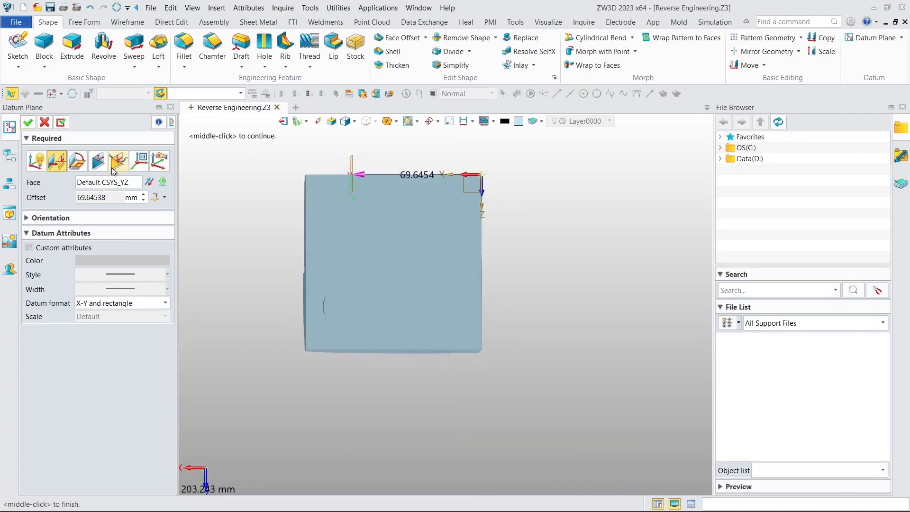
left_click(27, 123)
Create a cross section of the Demo_Block.stl mesh on the new datum plane through the round pocket's centre
scroll(256, 185, "down", 4)
right_click_drag(265, 188, 326, 261)
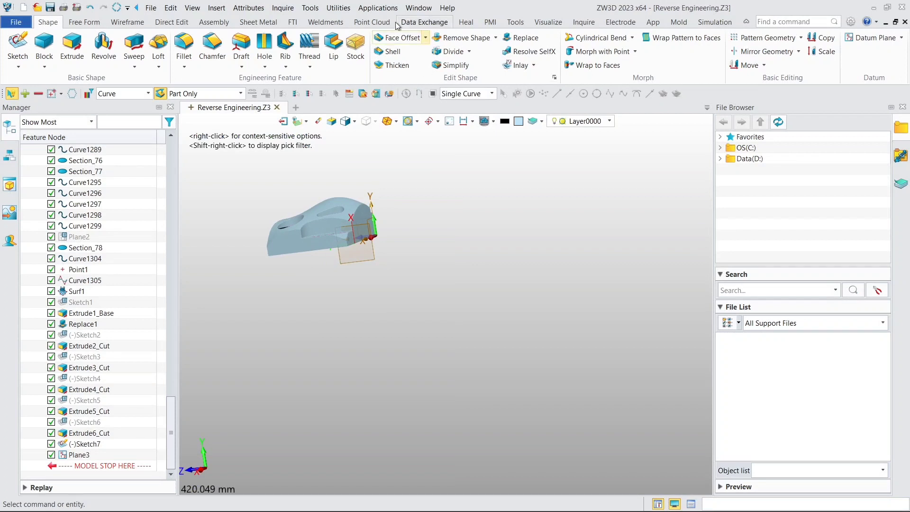
left_click(371, 23)
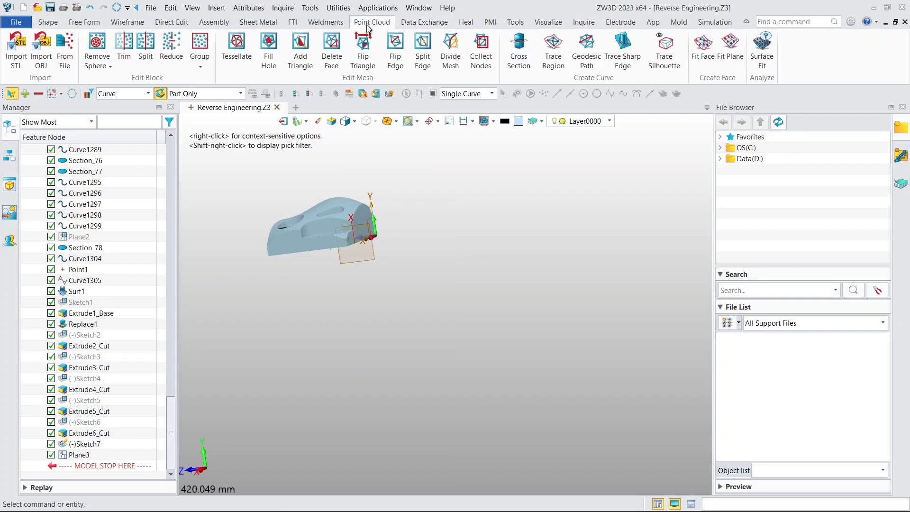
left_click(508, 69)
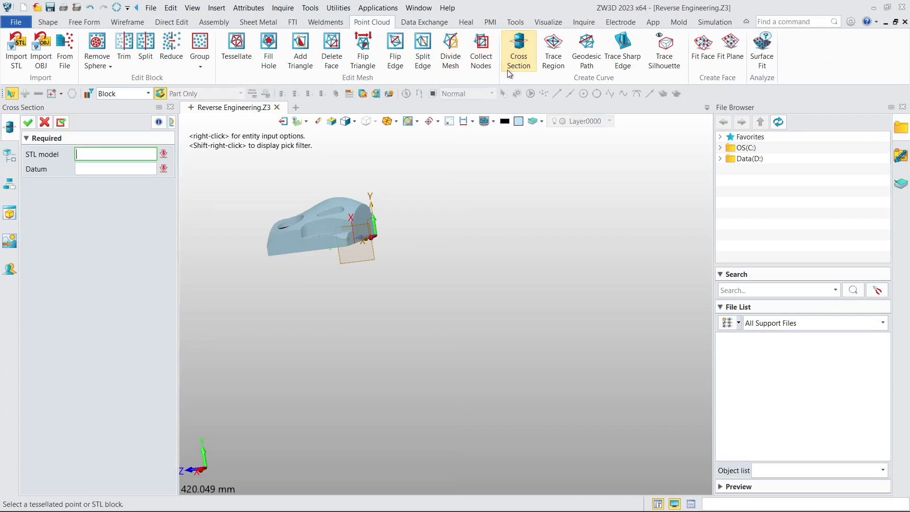
left_click(313, 210)
left_click(371, 247)
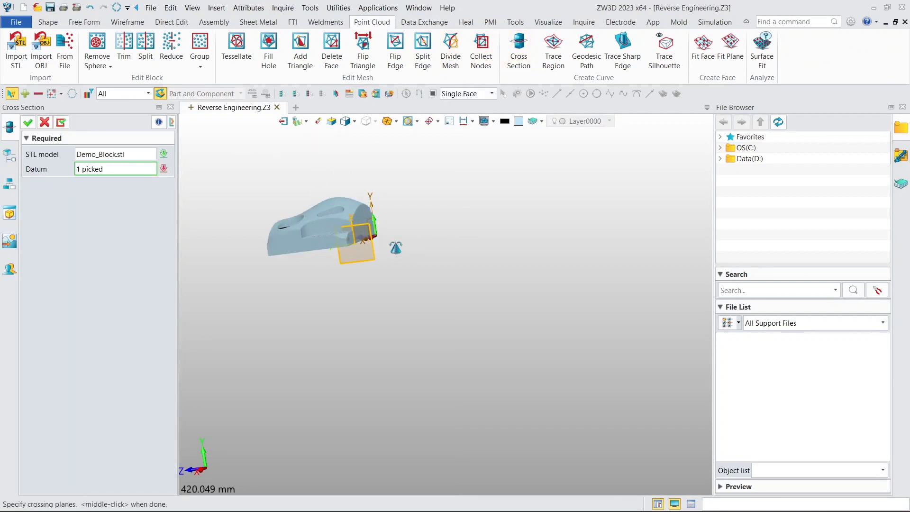
left_click(27, 123)
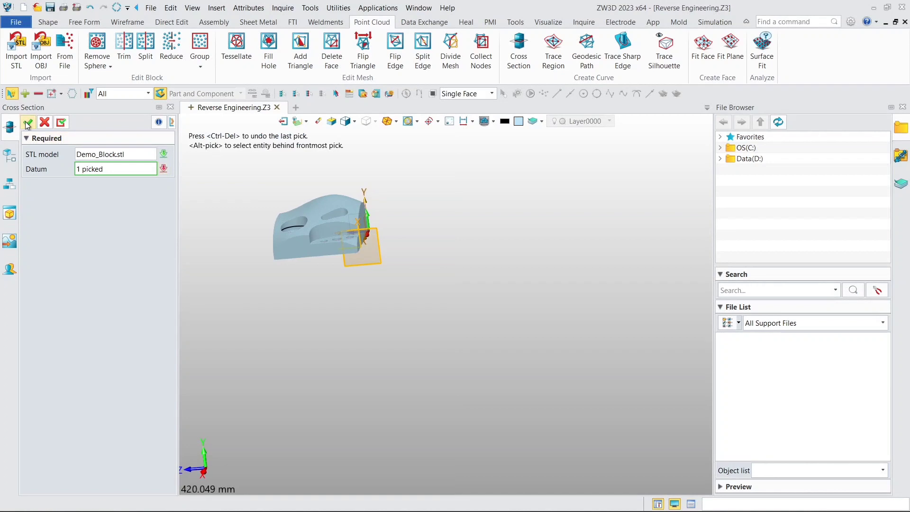
Start a new sketch on the offset datum plane through the round pocket's centre
middle_click_drag(223, 262, 304, 241)
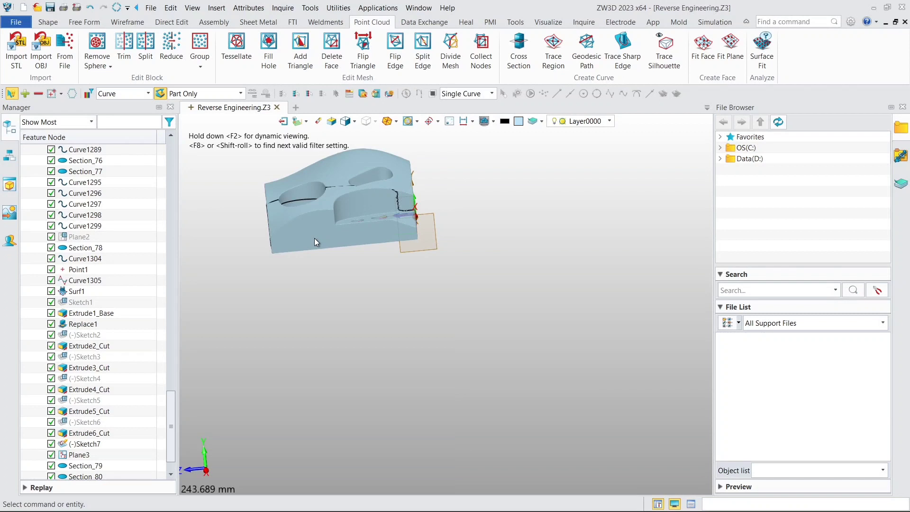
middle_click_drag(314, 238, 327, 286)
left_click(49, 23)
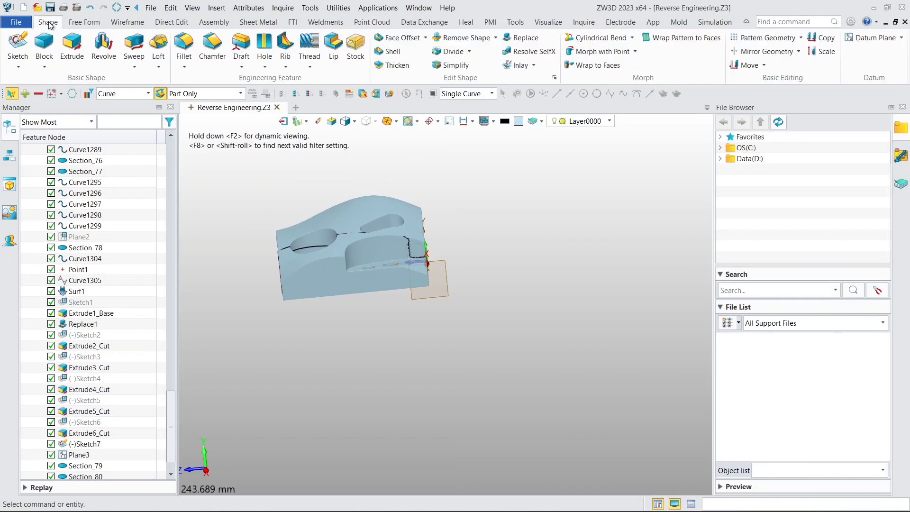
left_click(18, 45)
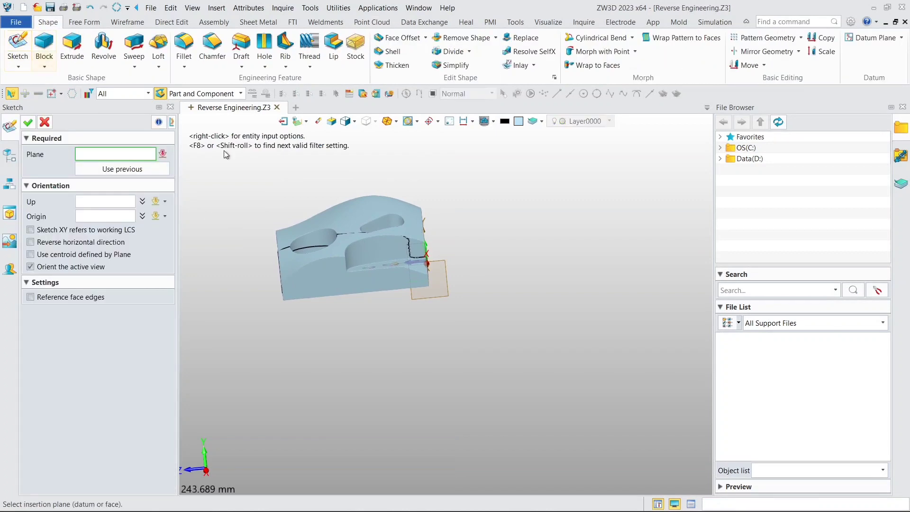
left_click(446, 272)
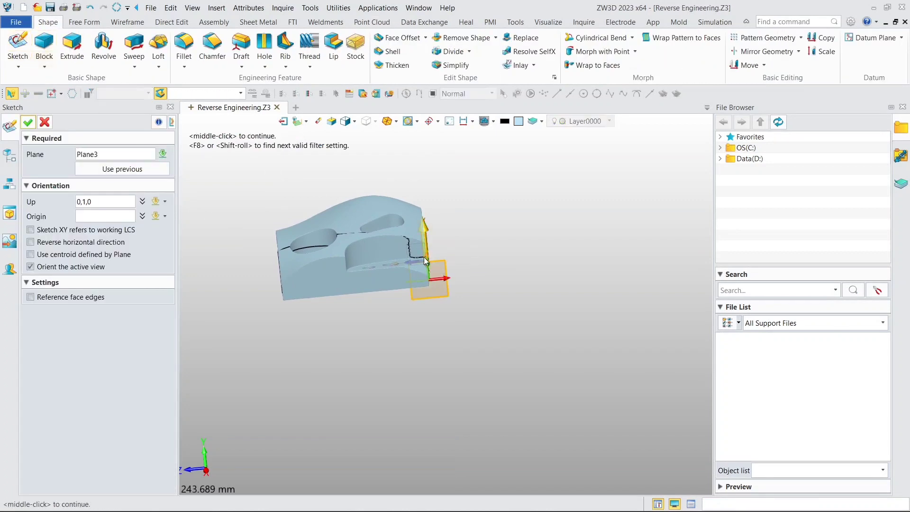
left_click(27, 123)
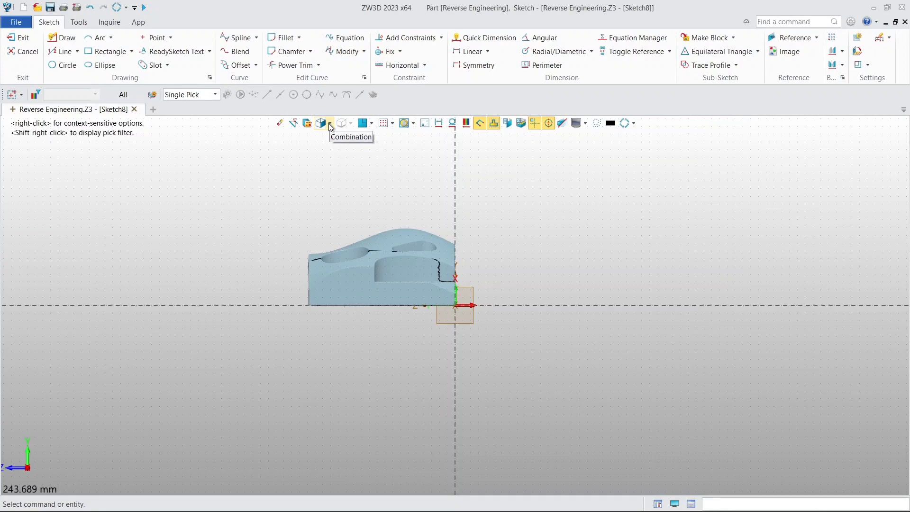
Clip the mesh display at the sketch plane to expose the round pocket's section profile
left_click(530, 123)
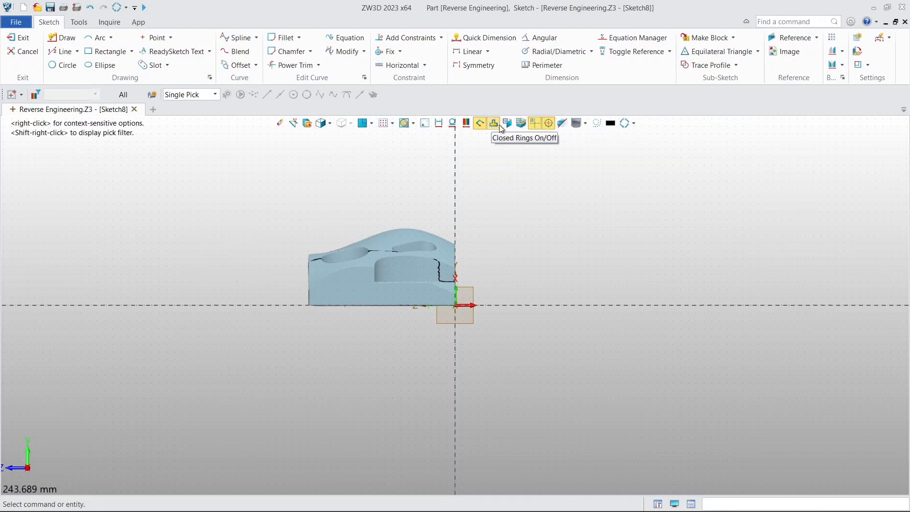
left_click(518, 126)
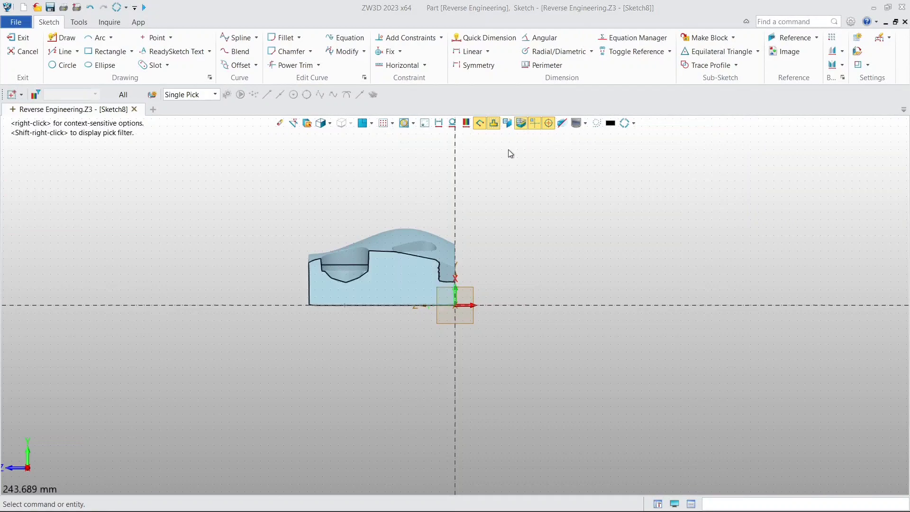
middle_click_drag(484, 209, 496, 176)
scroll(467, 207, "up", 4)
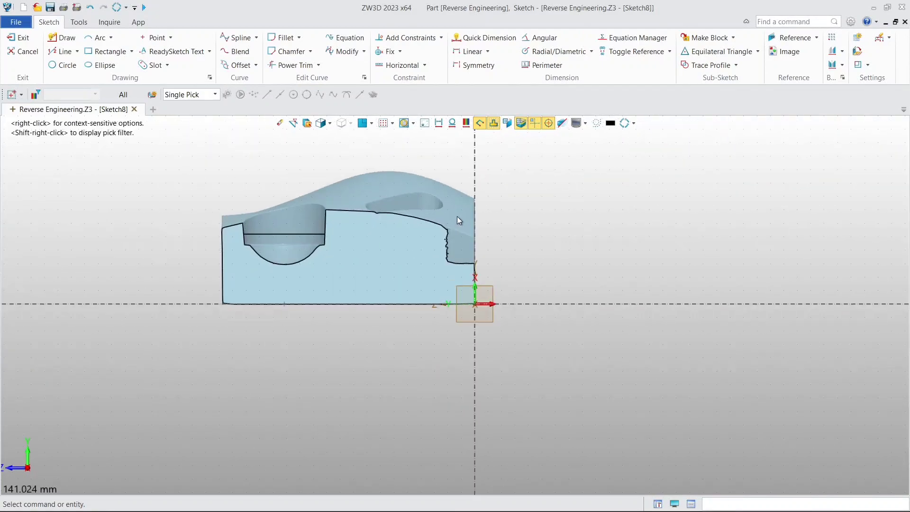
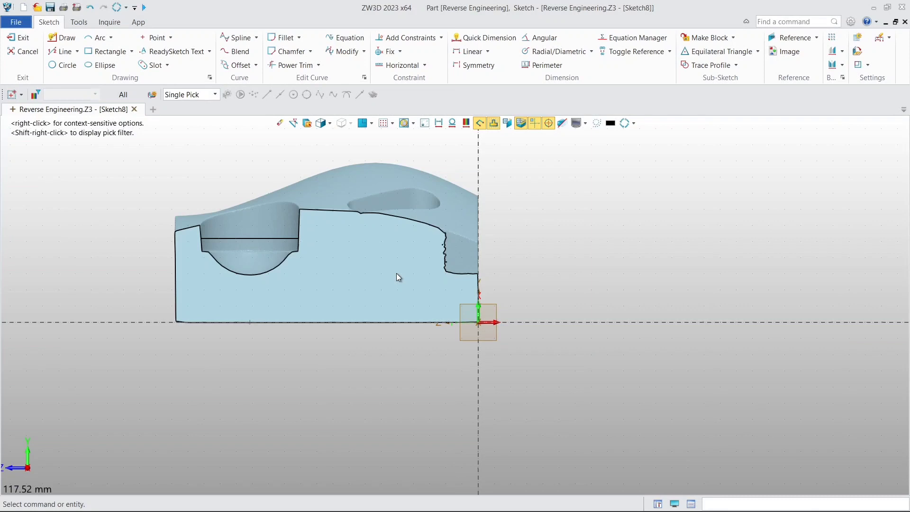
mouse_move(392, 272)
middle_mouse_down()
mouse_move(481, 260)
mouse_move(495, 277)
middle_mouse_up()
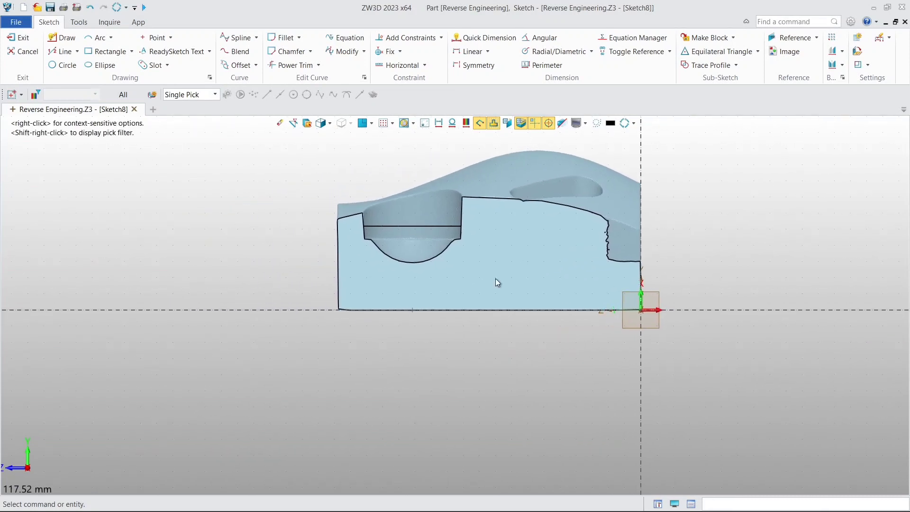
scroll(423, 268, "up", 3)
scroll(425, 271, "up", 1)
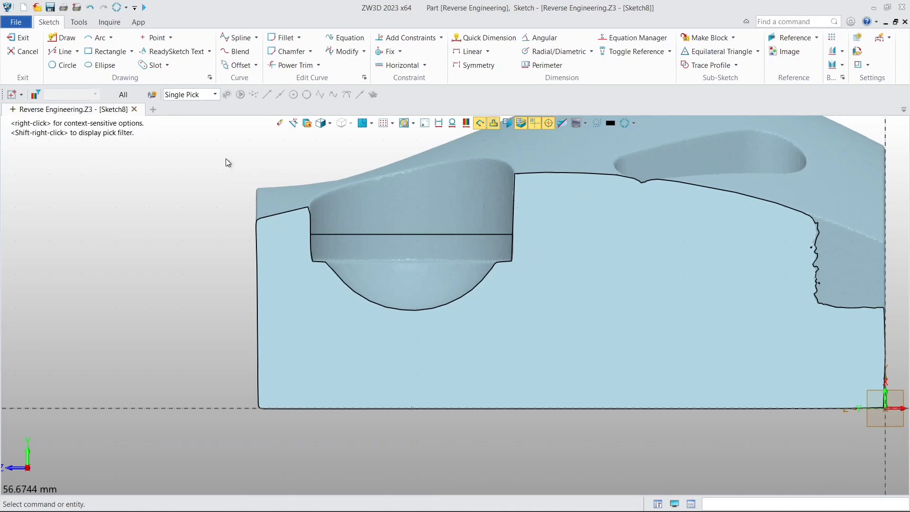
Draw a three-point circle of about 14.5 mm radius over the domed bottom of the round pocket's section curve
left_click(60, 67)
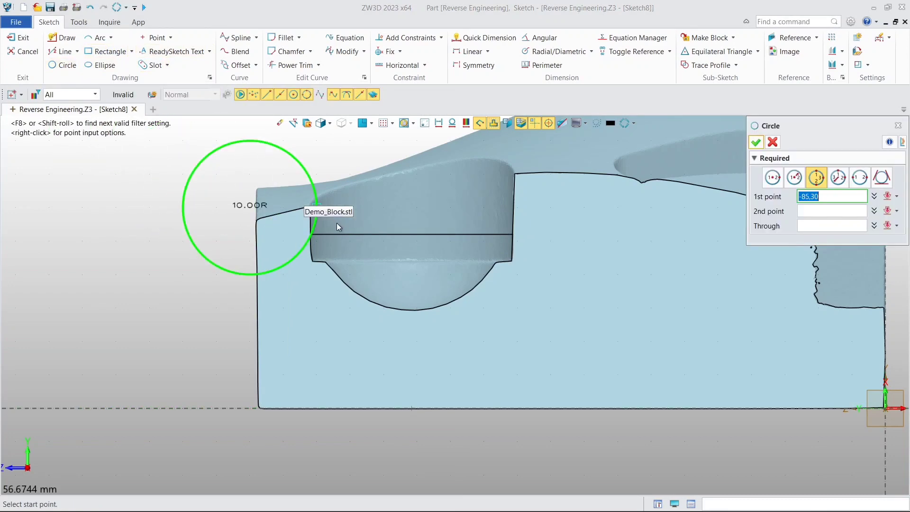
scroll(334, 275, "up", 5)
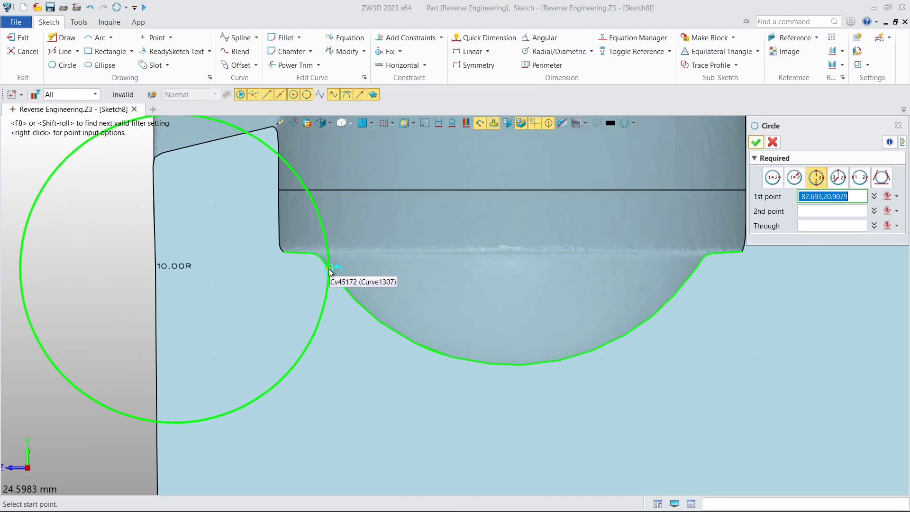
left_click(330, 270)
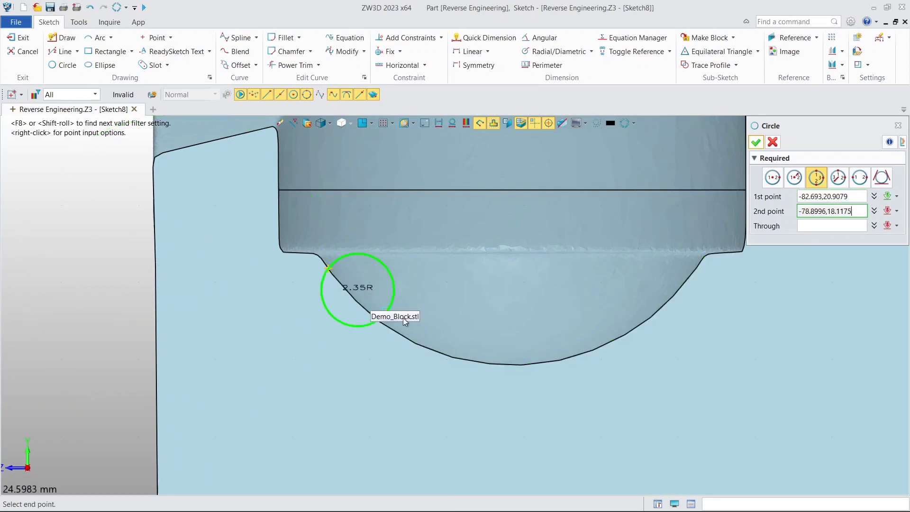
left_click(663, 305)
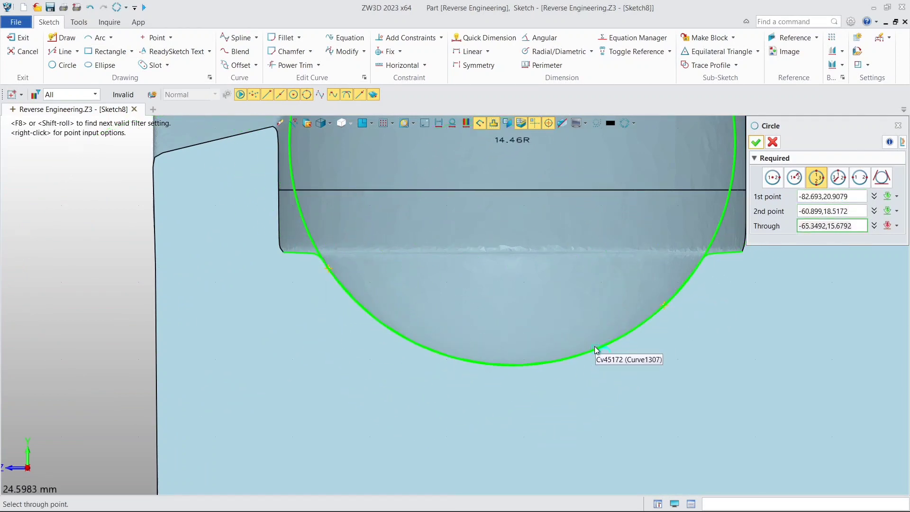
left_click(593, 351)
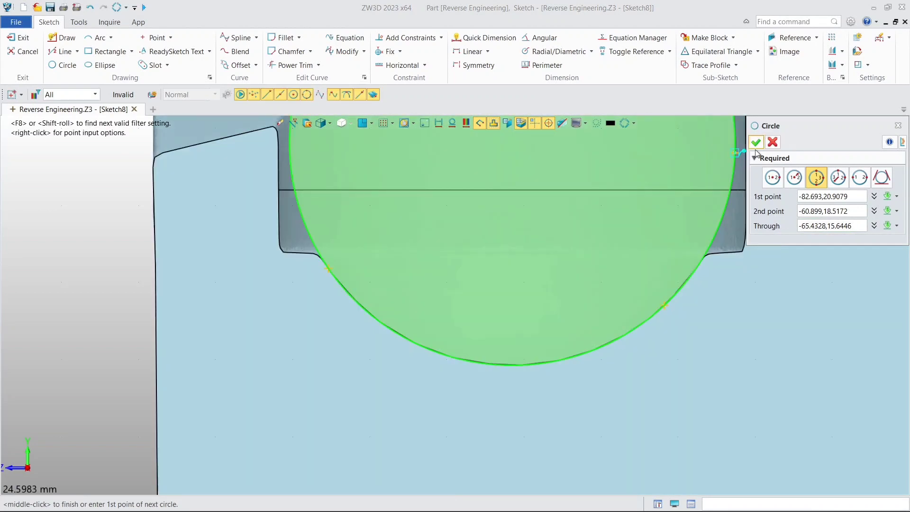
left_click(755, 142)
Draw a horizontal line about 3.1 mm long from the pocket's ledge curve into the circle and make it construction geometry
scroll(328, 265, "up", 3)
scroll(327, 263, "up", 3)
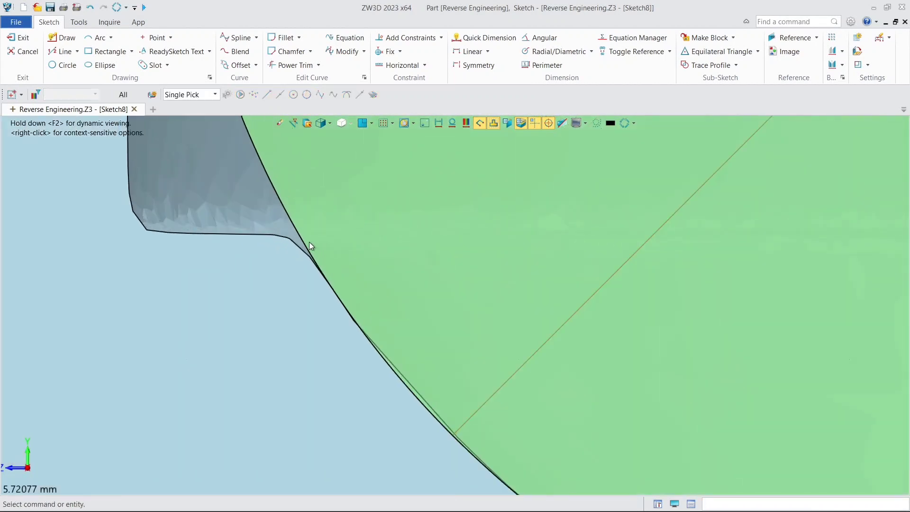
middle_click_drag(309, 241, 364, 250)
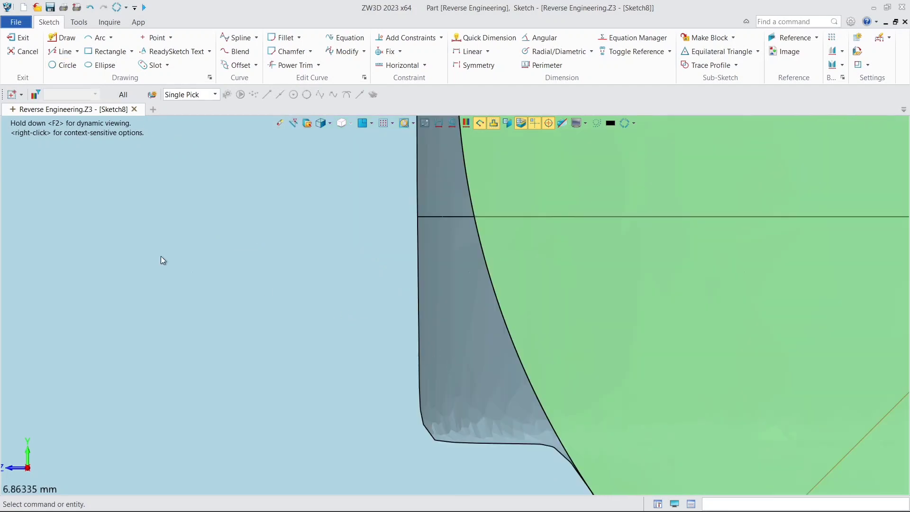
left_click(60, 51)
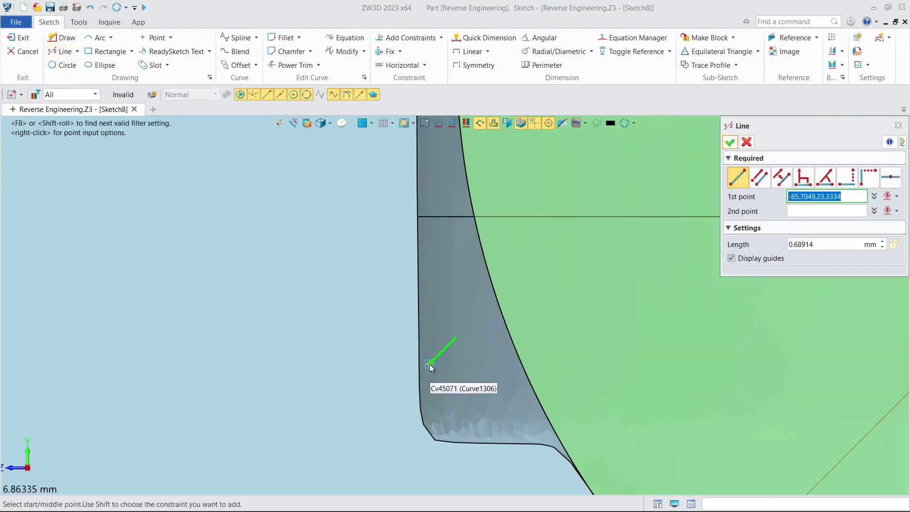
middle_click_drag(434, 356, 412, 290)
scroll(442, 385, "up", 3)
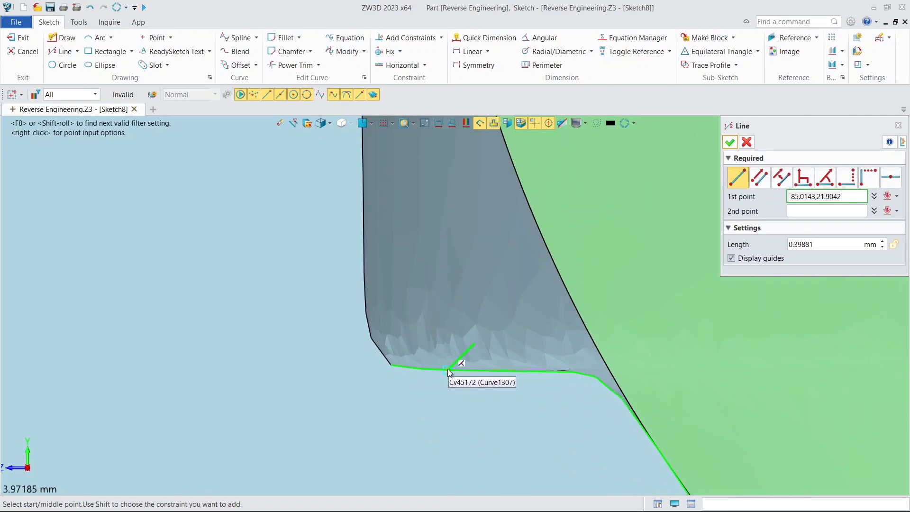
left_click(449, 370)
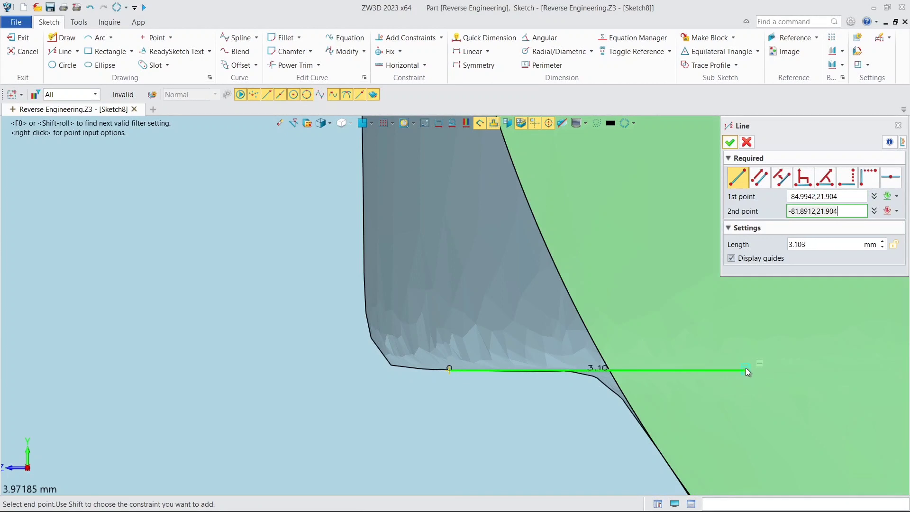
left_click(746, 369)
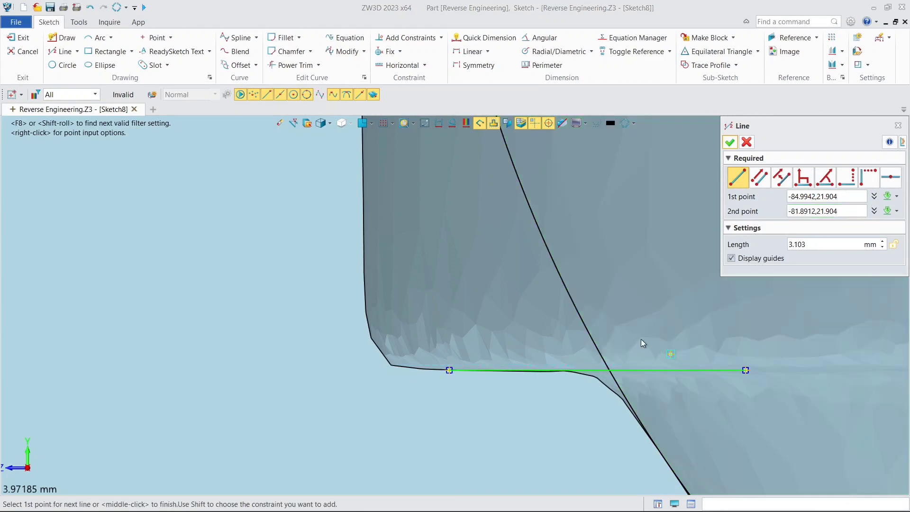
left_click(730, 142)
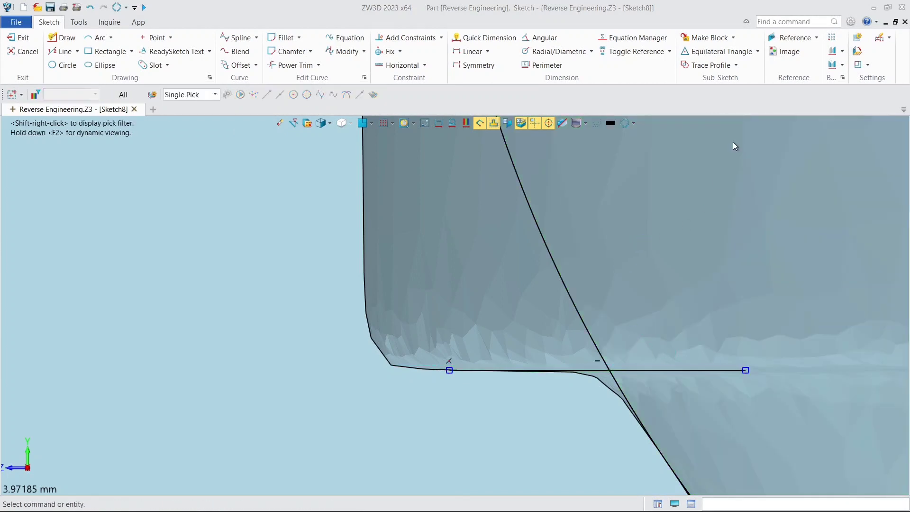
right_click(700, 368)
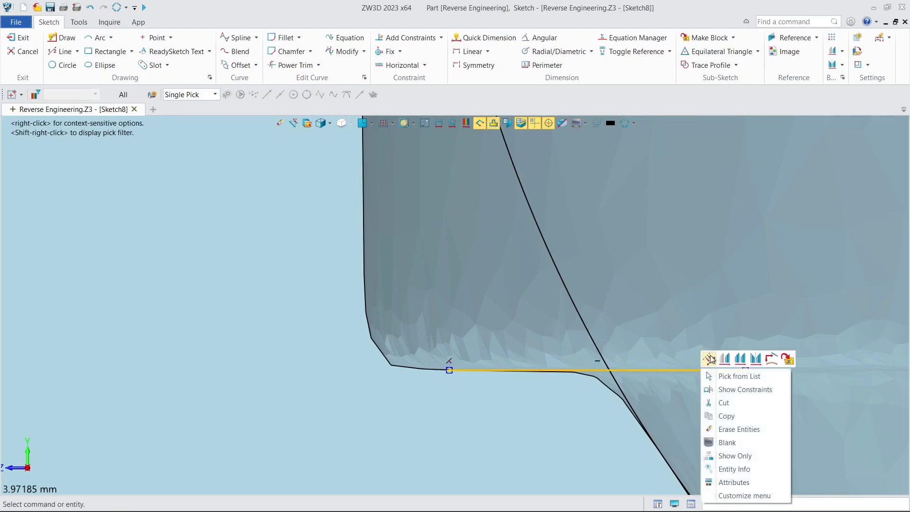
left_click(710, 359)
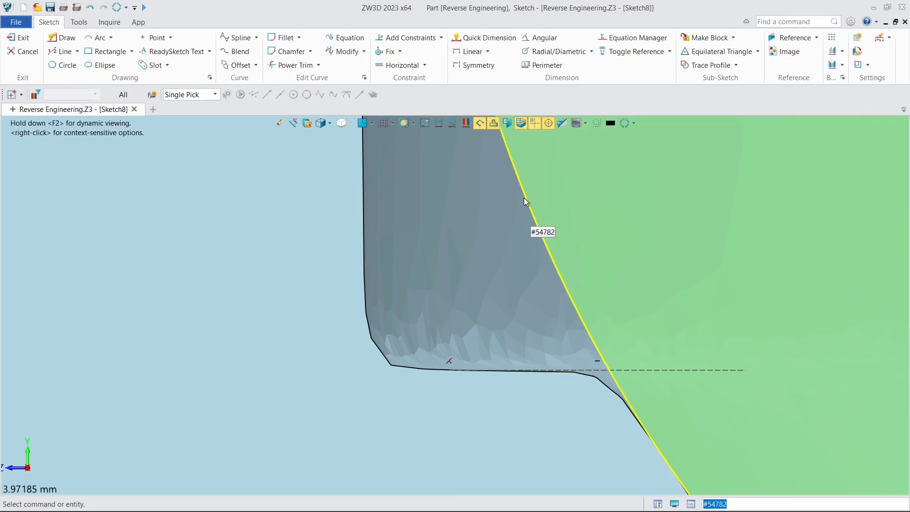
Extend the ledge reference with a horizontal line about 2.15 mm long outward past the pocket wall and make it construction geometry
left_click(61, 52)
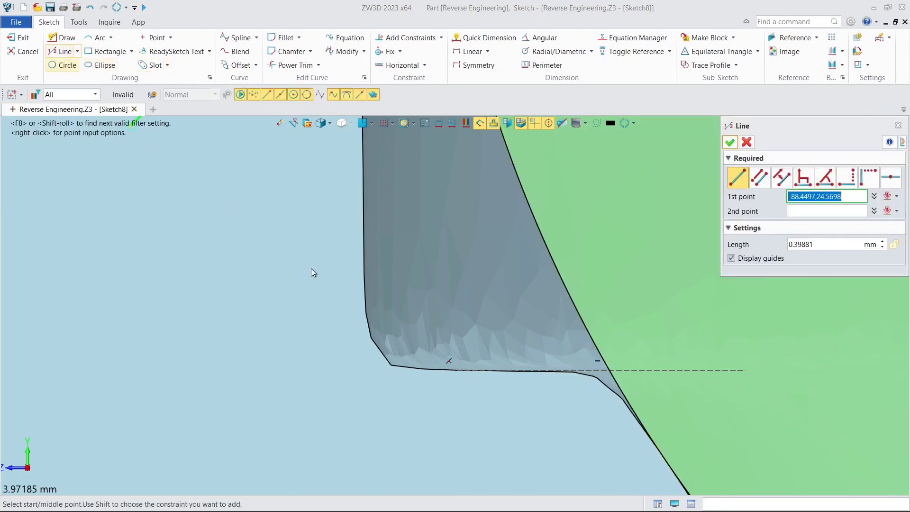
left_click(453, 370)
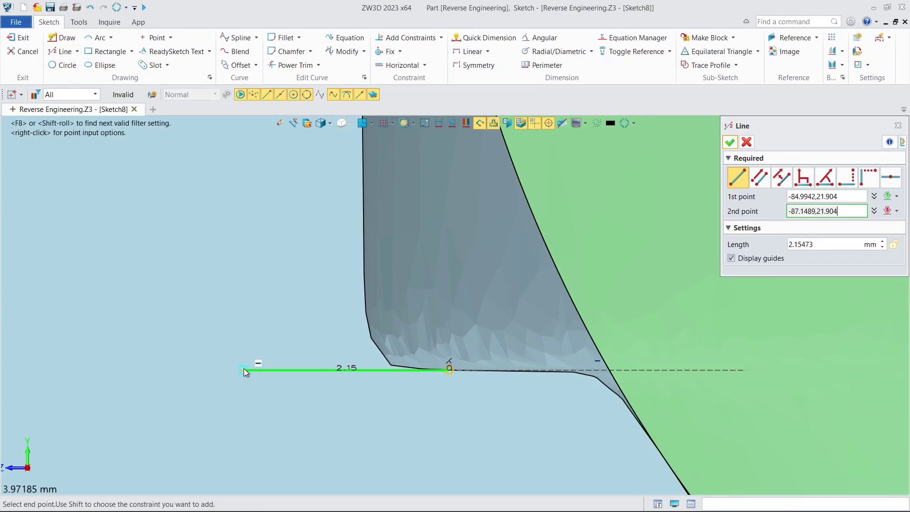
left_click(244, 369)
left_click(728, 142)
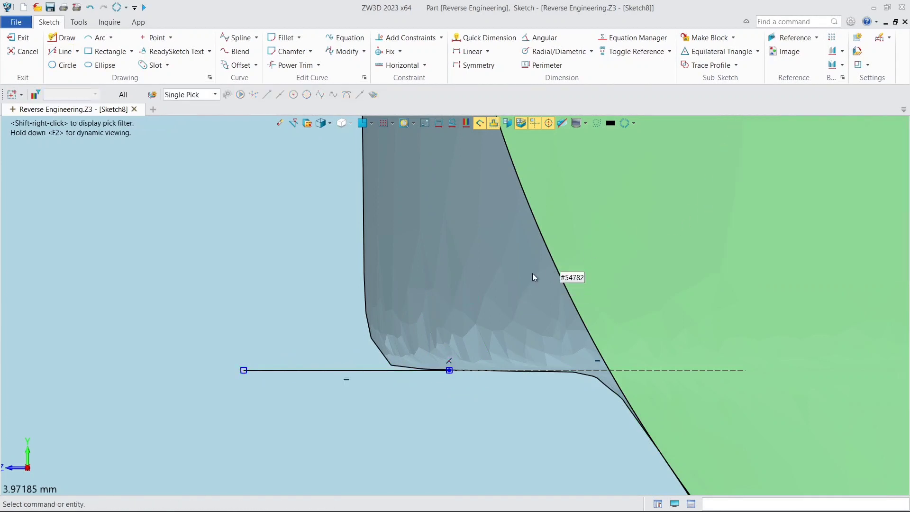
right_click(370, 371)
left_click(378, 363)
scroll(396, 318, "down", 2)
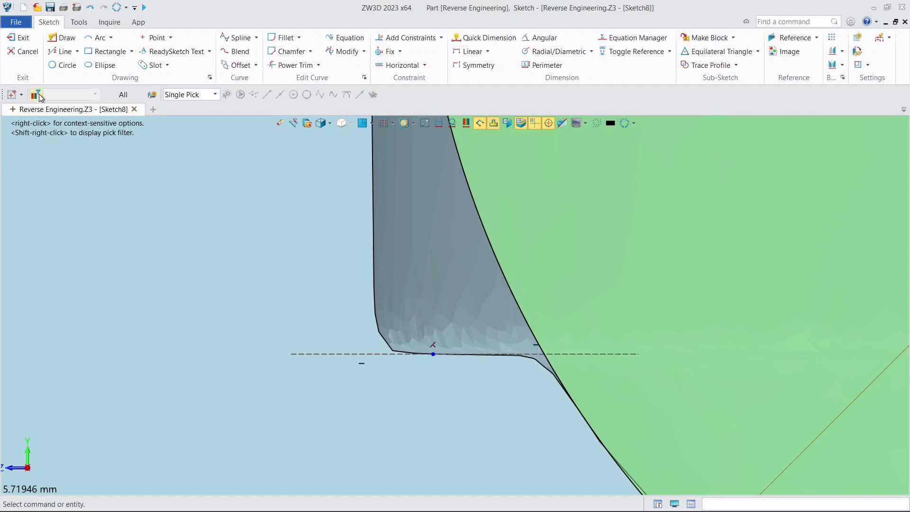
Draw a vertical line about 1.89 mm long from the pocket's side wall down past the ledge and make it construction geometry
left_click(51, 51)
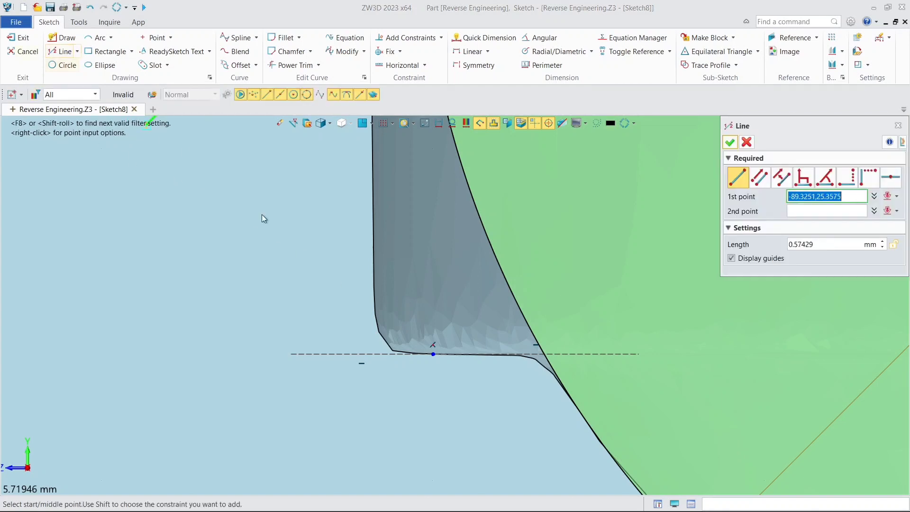
left_click(376, 262)
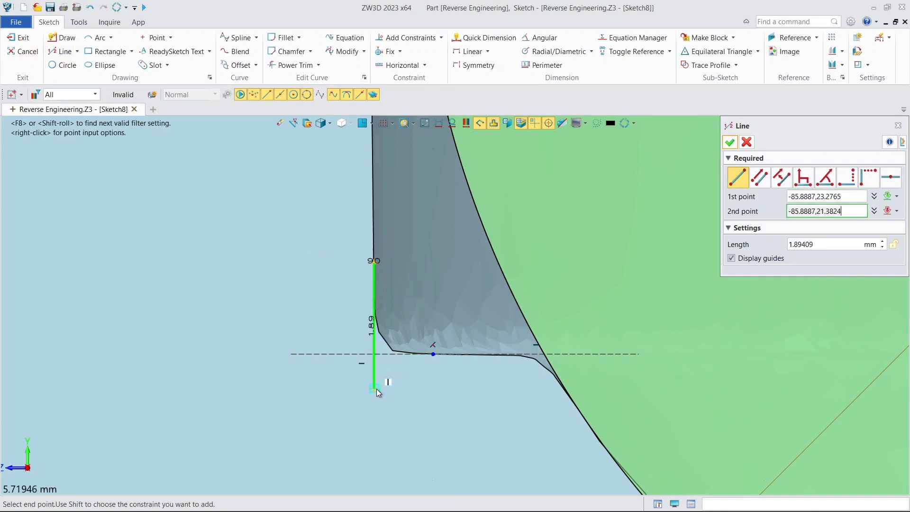
left_click(377, 389)
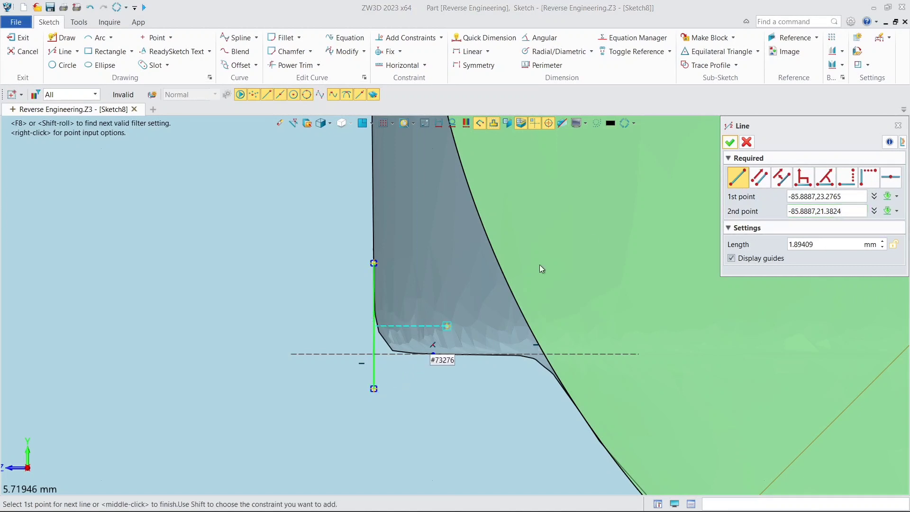
left_click(736, 143)
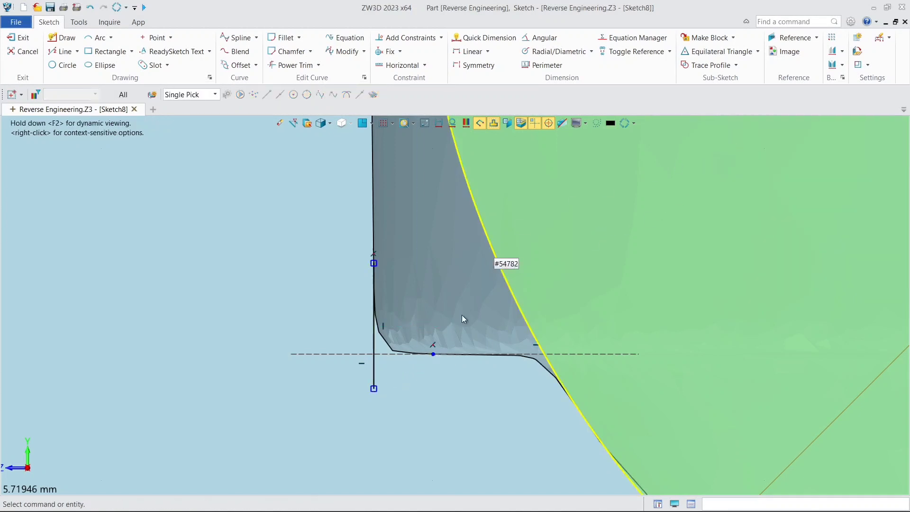
right_click(375, 374)
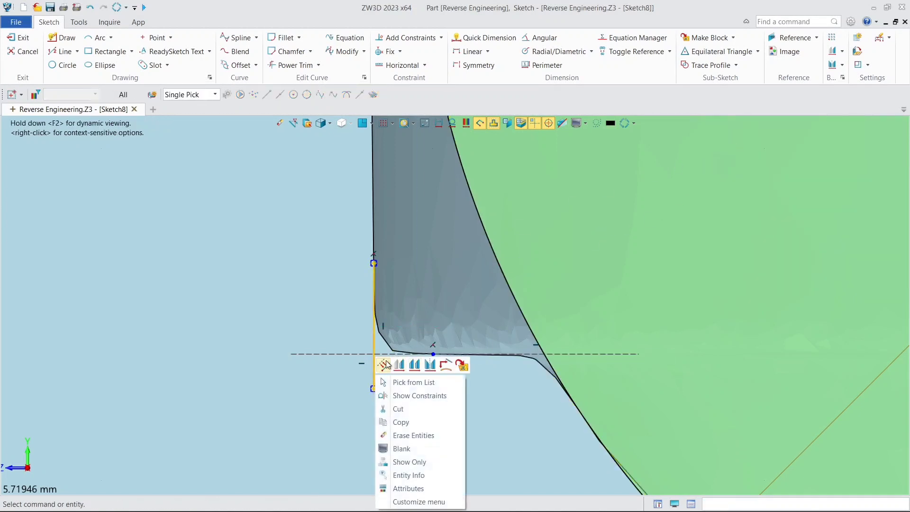
left_click(382, 366)
middle_click_drag(394, 274, 386, 325)
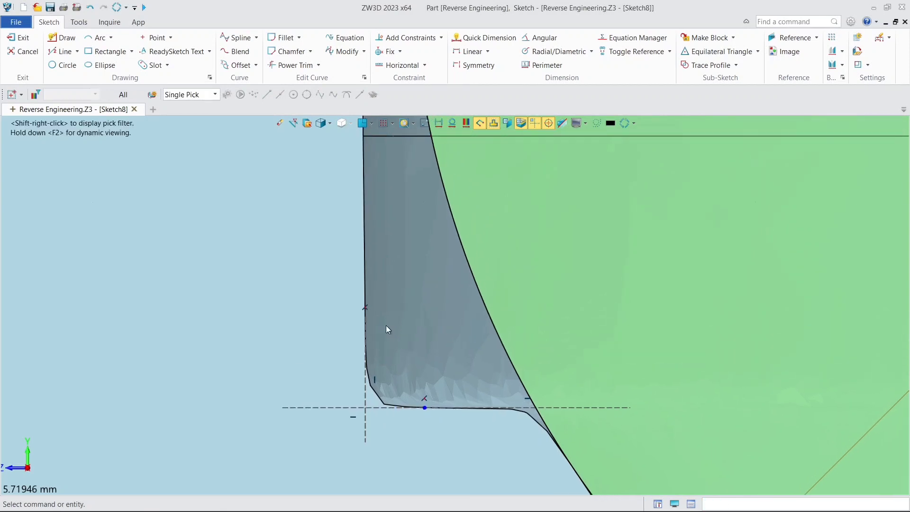
Draw a horizontal ledge line from the intersection of the construction lines at the pocket's corner to the circle
left_click(62, 51)
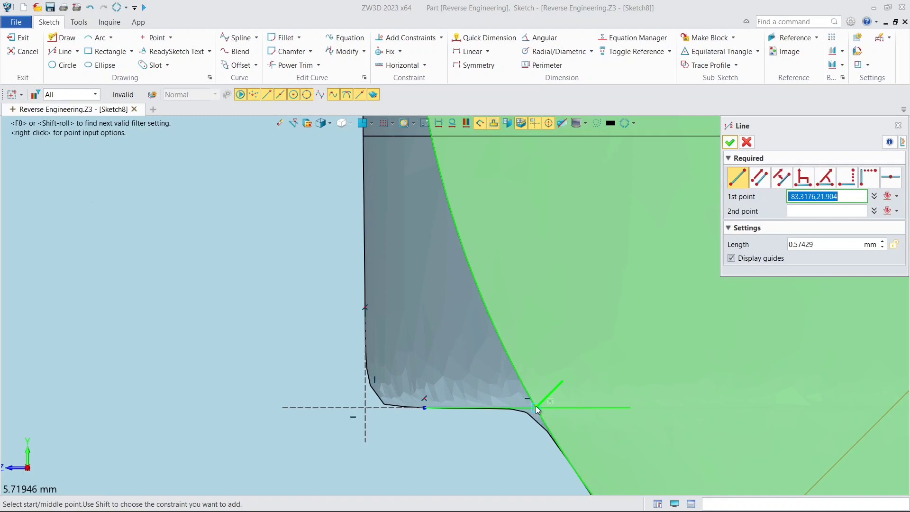
left_click(363, 406)
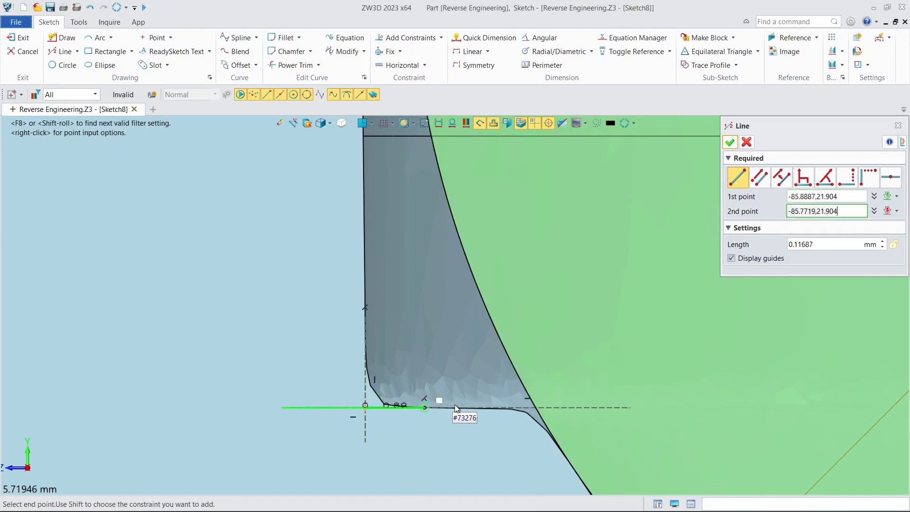
left_click(534, 407)
Draw a vertical wall line about 13.14 mm long upward from the ledge line's outer end, past the block's top surface
left_click(364, 406)
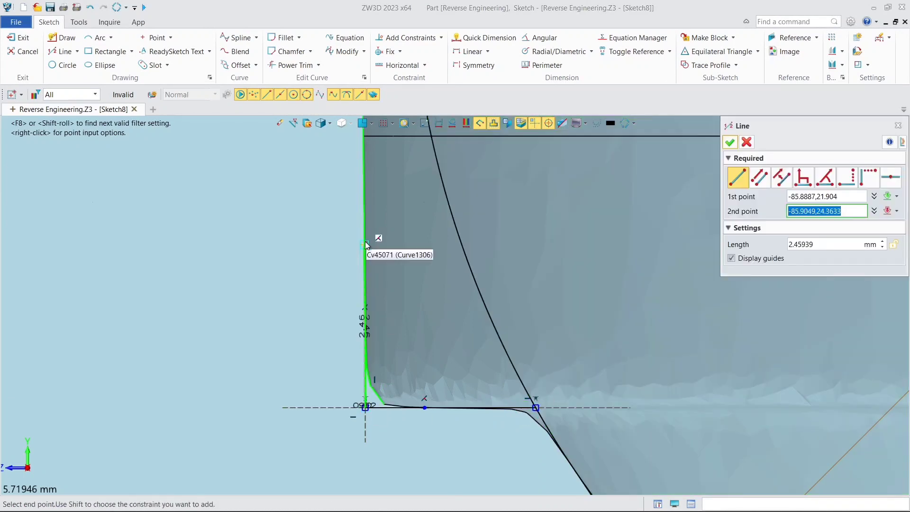
scroll(365, 241, "down", 2)
middle_click_drag(365, 225, 366, 490)
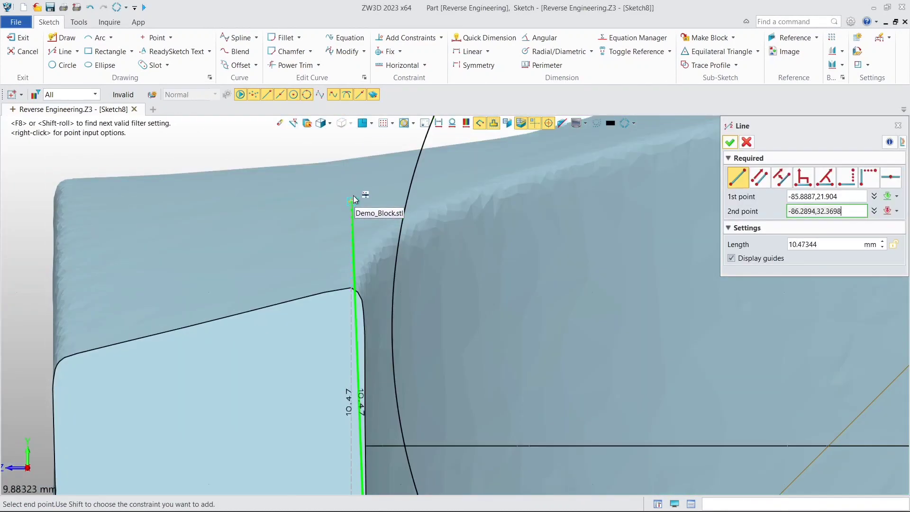
scroll(355, 185, "down", 2)
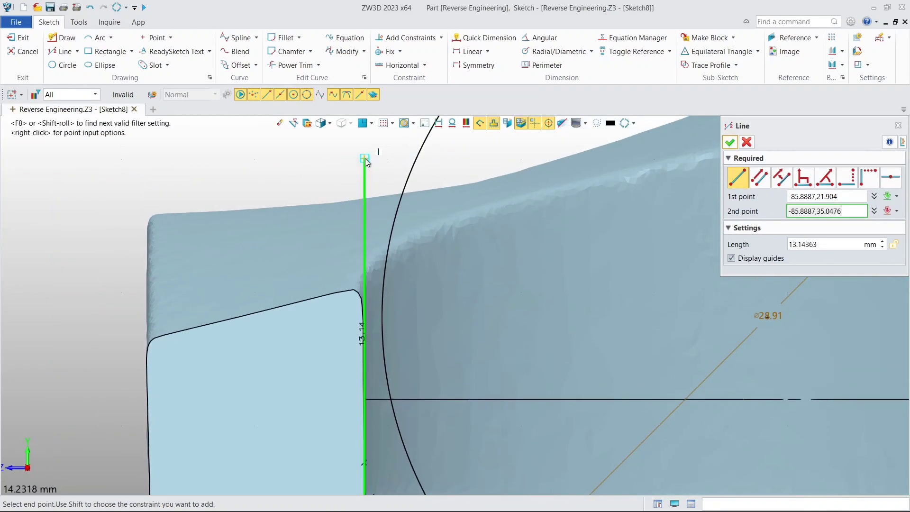
left_click(365, 158)
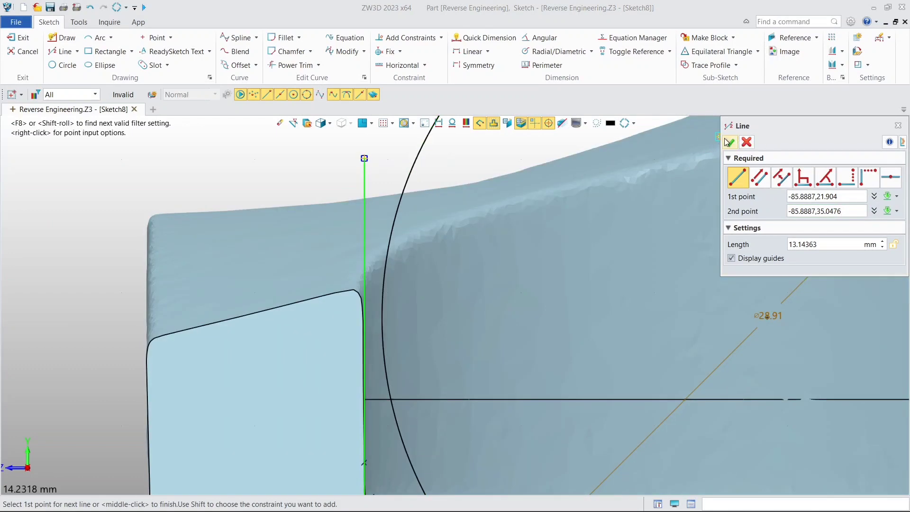
left_click(724, 138)
Draw a vertical line about 28.91 mm long through the circle's centre, from its lowest point to its highest point
scroll(670, 168, "down", 5)
middle_click_drag(629, 171, 426, 180)
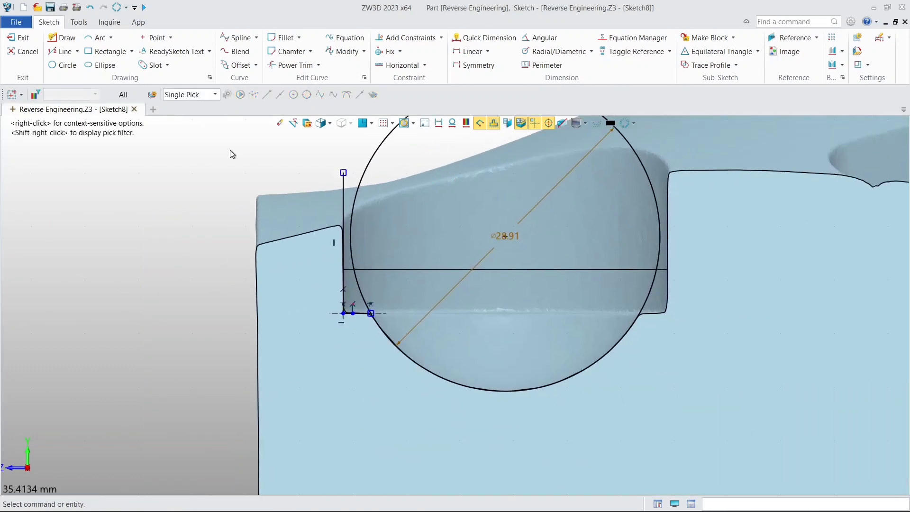
left_click(52, 51)
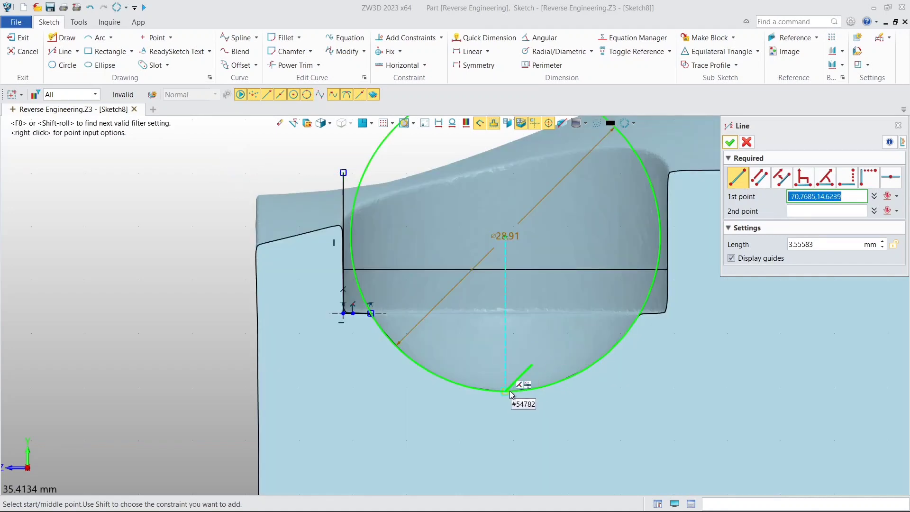
left_click(509, 393)
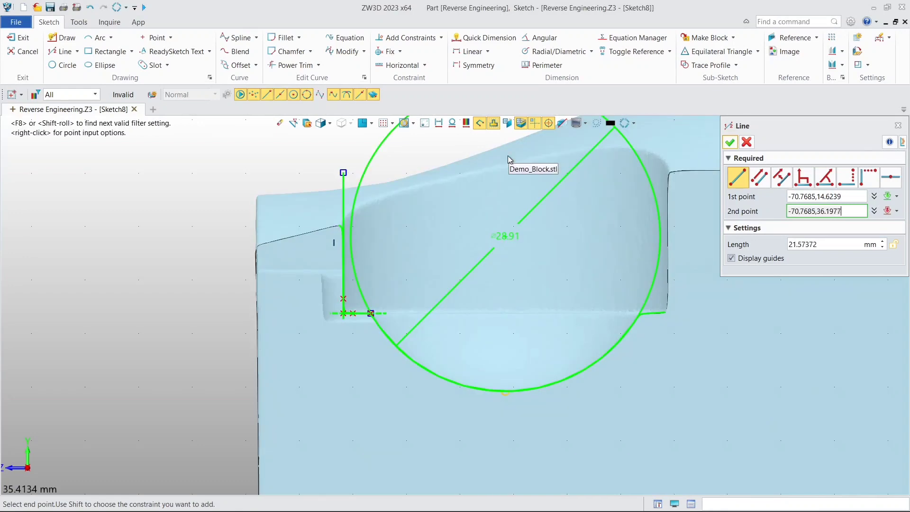
middle_click_drag(507, 156, 491, 258)
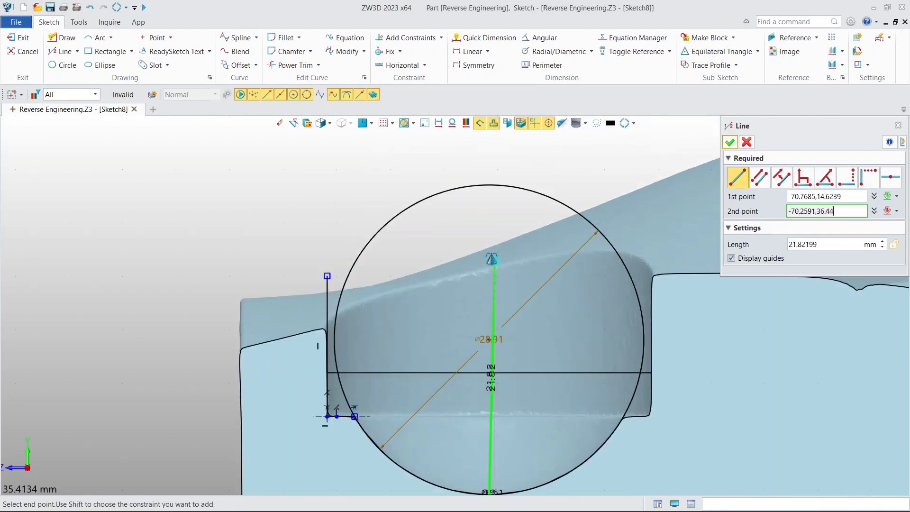
left_click(496, 185)
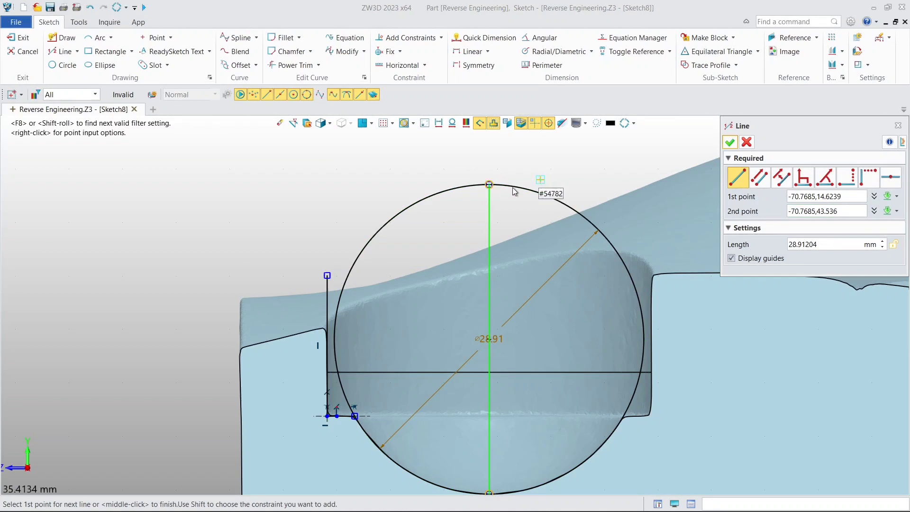
Close the half profile with a horizontal line from the circle's highest point and a vertical line about 8.49 mm down to the wall line
left_click(494, 186)
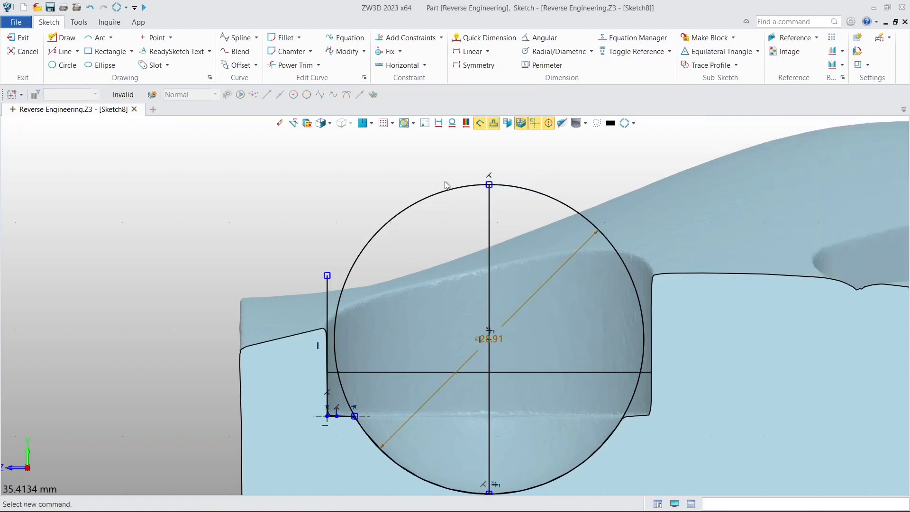
left_click(327, 185)
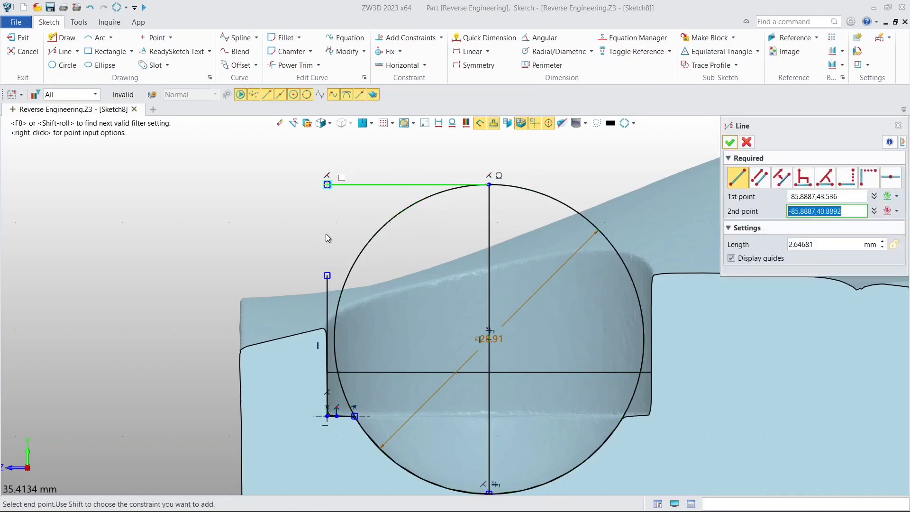
left_click(328, 275)
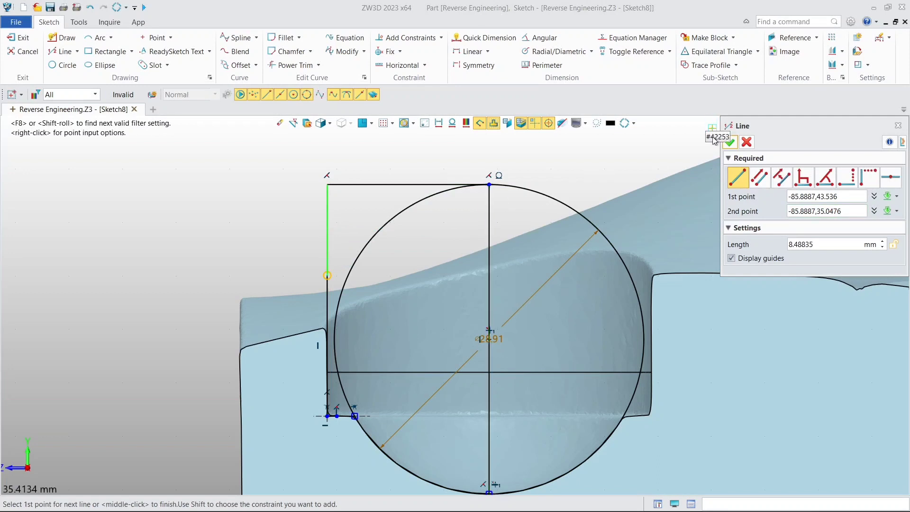
left_click(730, 142)
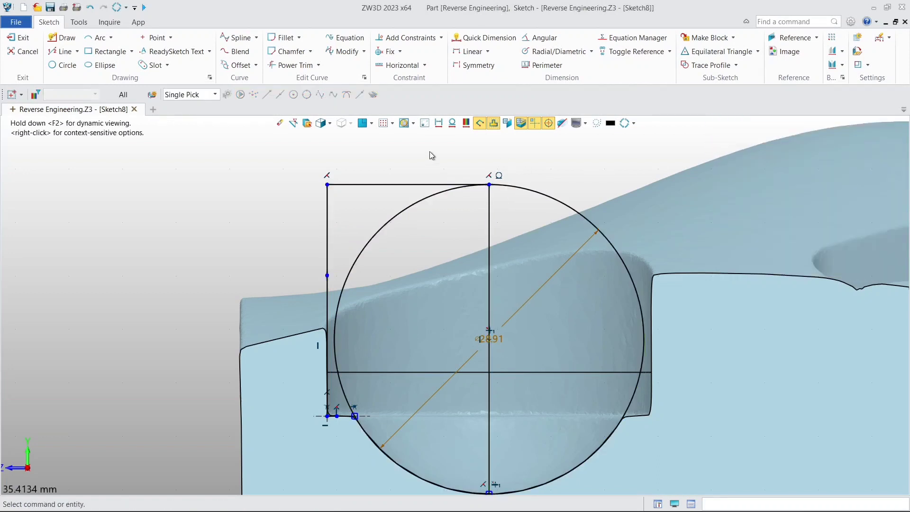
Power Trim the circle down to the dome arc between the ledge and the centre line, and exit the sketch
left_click(287, 65)
mouse_move(355, 211)
left_mouse_down()
mouse_move(395, 288)
mouse_move(410, 395)
left_mouse_up()
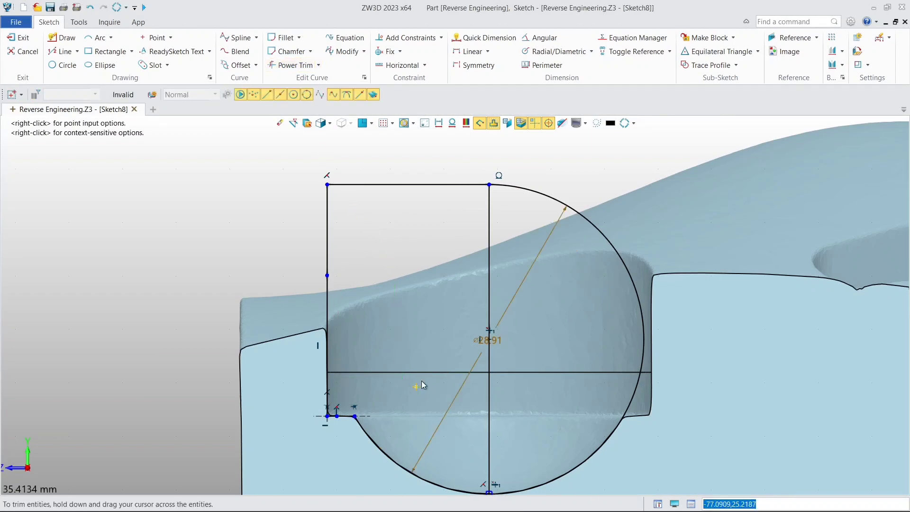
left_click_drag(576, 176, 582, 296)
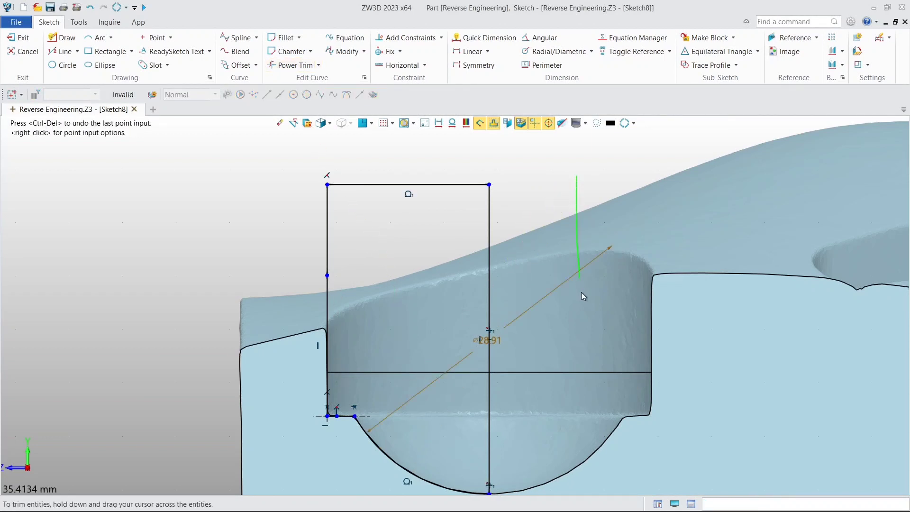
mouse_move(563, 468)
left_mouse_down()
mouse_move(620, 380)
mouse_move(496, 448)
left_mouse_up()
middle_click_drag(503, 439, 537, 275)
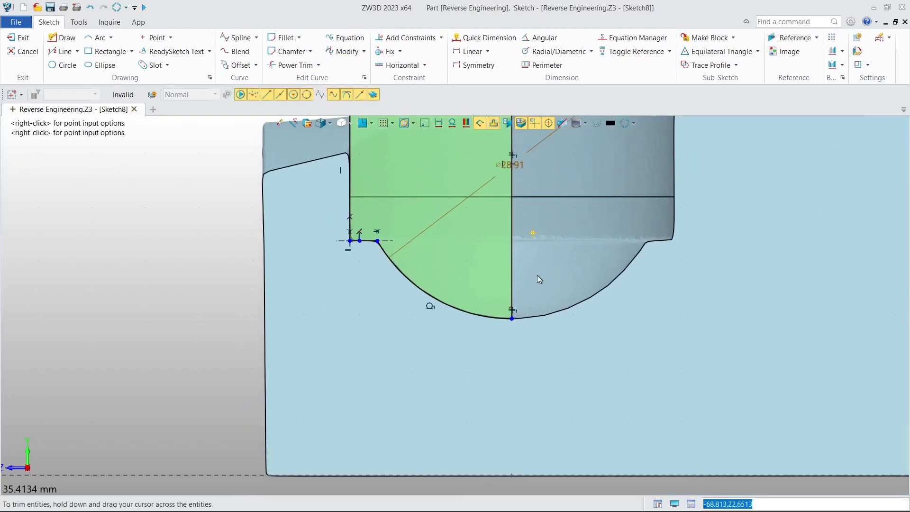
scroll(553, 246, "down", 3)
middle_click_drag(559, 212, 548, 304)
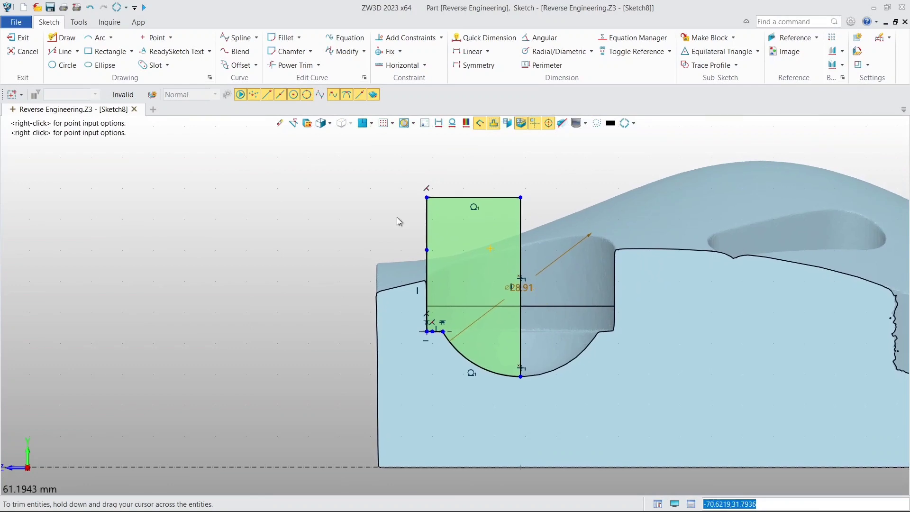
left_click(21, 45)
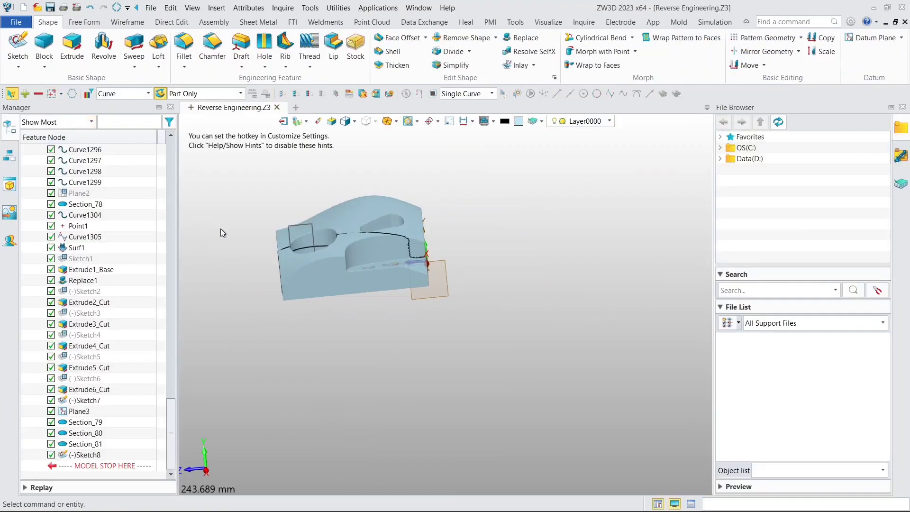
Revolve the pocket's half-profile sketch from 0 to 360 degrees about its vertical centre line as a new base shape
left_click(103, 49)
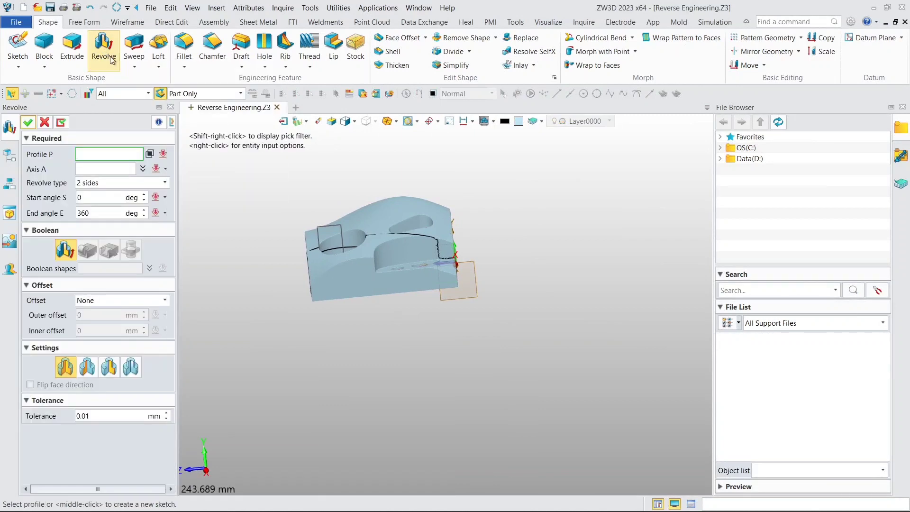
left_click(319, 230)
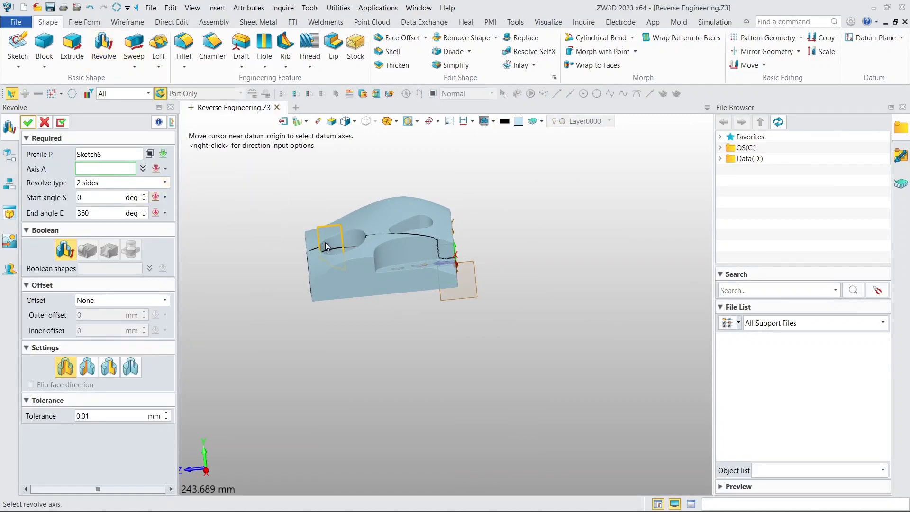
left_click(345, 244)
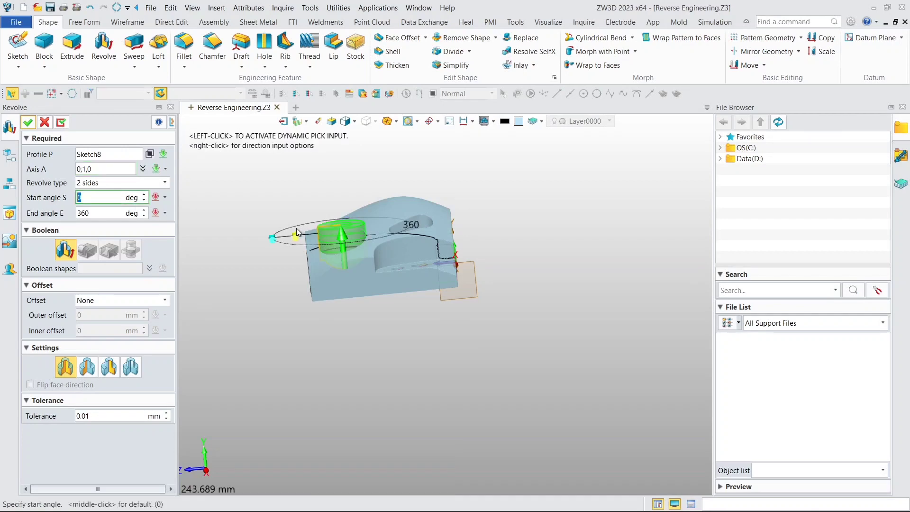
scroll(291, 210, "up", 5)
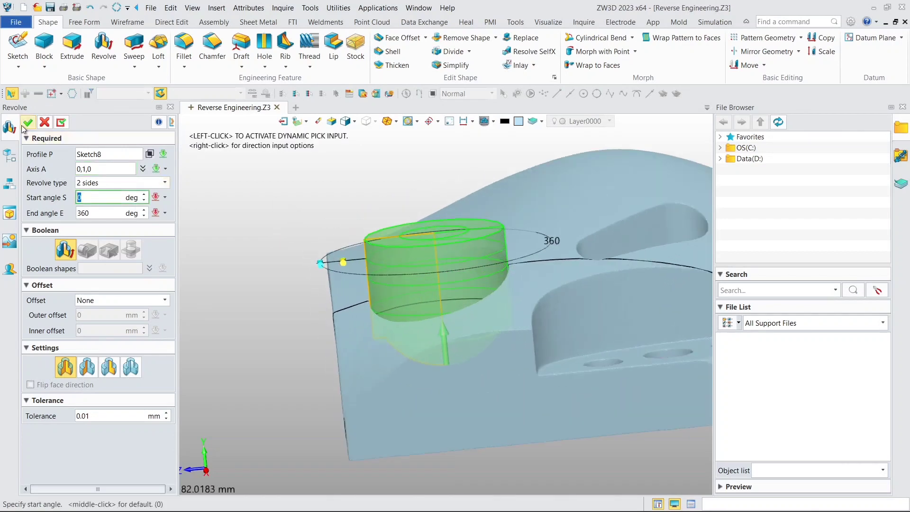
left_click(28, 122)
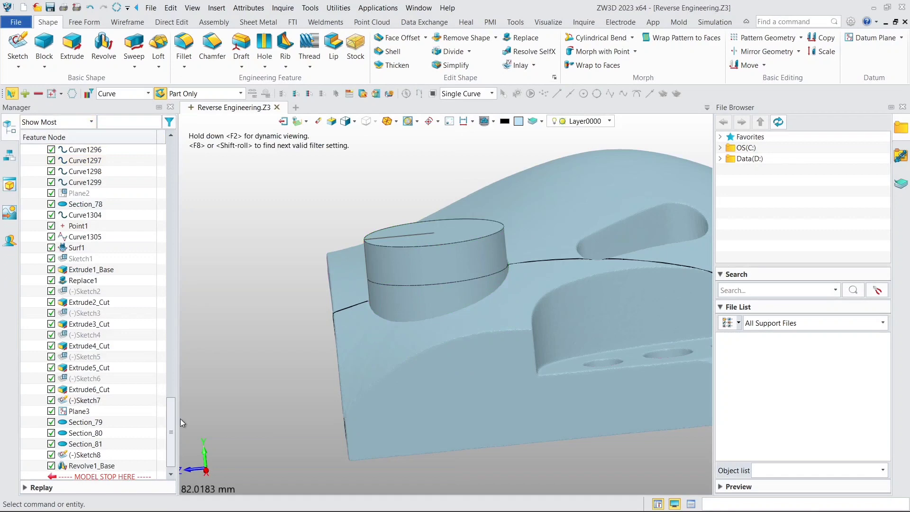
Show the Extrude1_Base solid and redefine the pocket's revolve as a boolean removal
left_click_drag(175, 417, 166, 139)
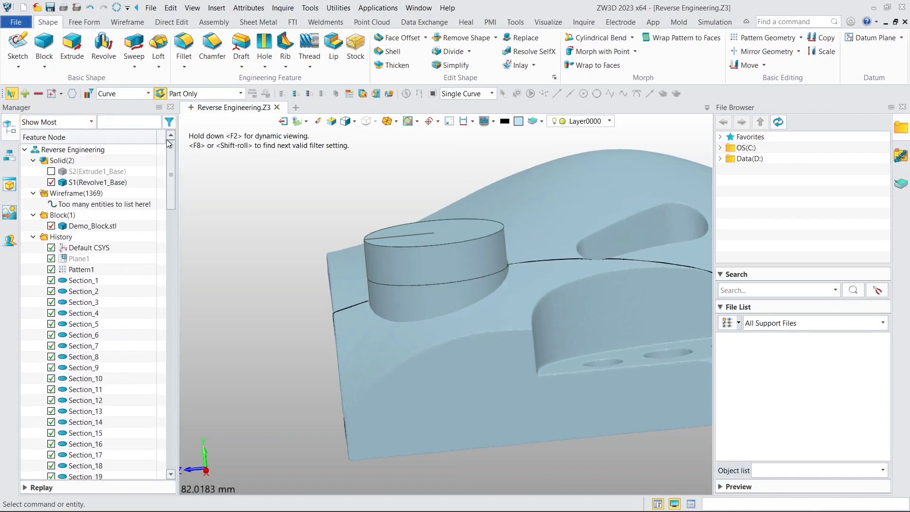
left_click(50, 173)
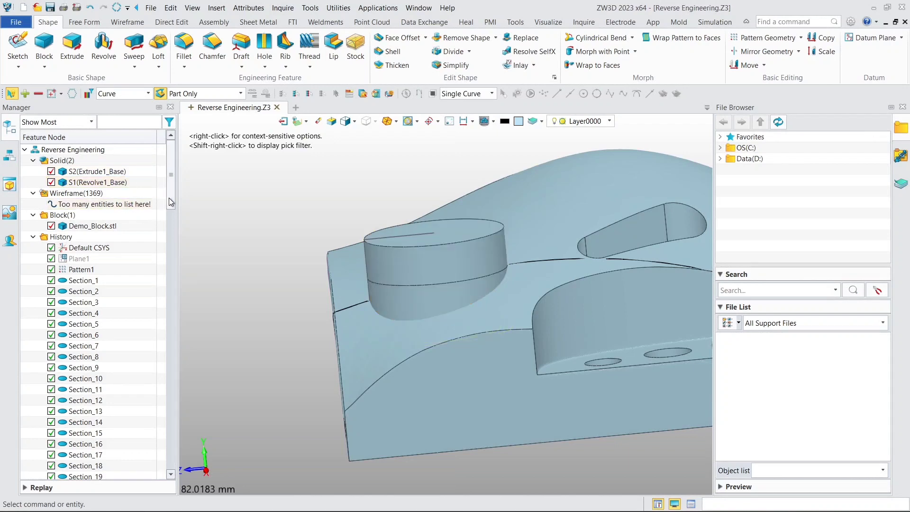
left_click_drag(168, 197, 157, 461)
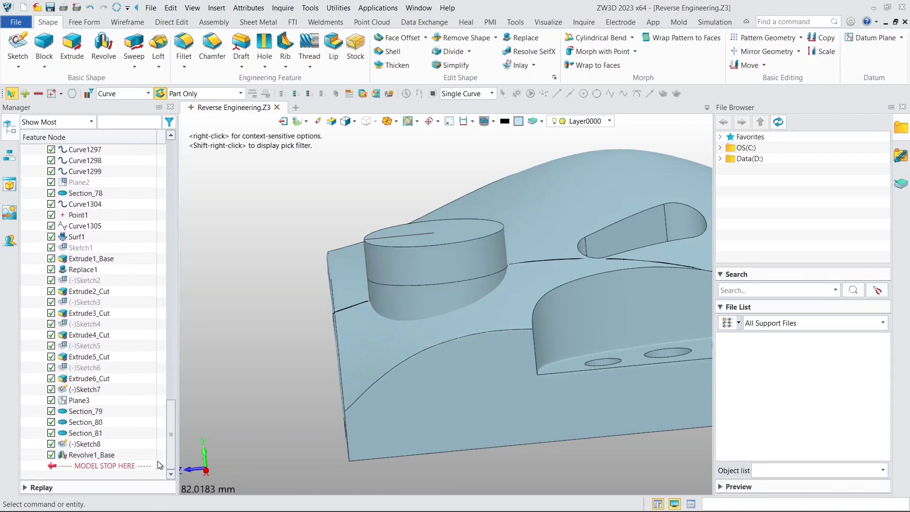
double_click(111, 455)
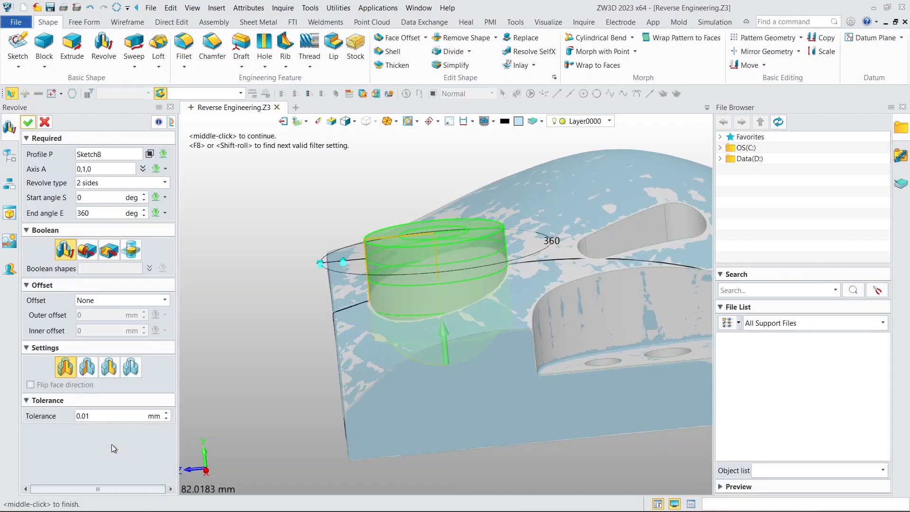
left_click(116, 255)
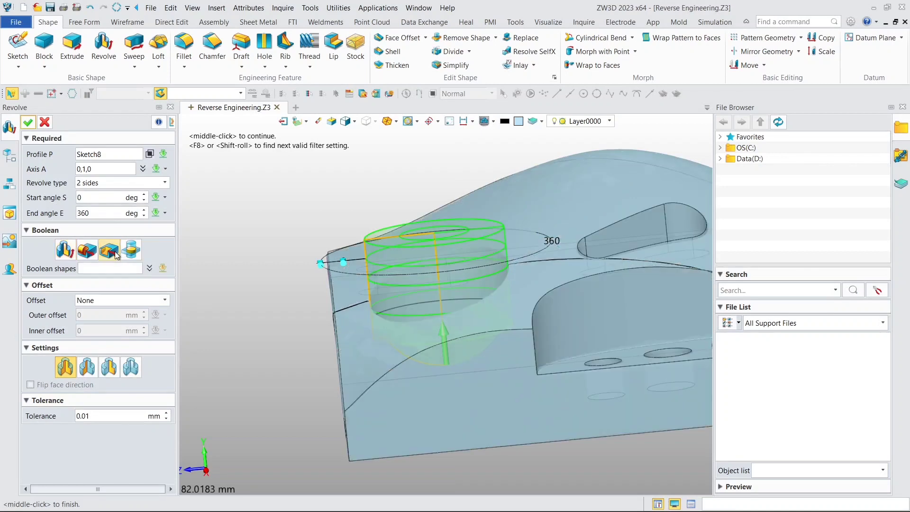
left_click(27, 124)
Blank all wireframe entities so the section curves are hidden on the block
scroll(420, 225, "down", 5)
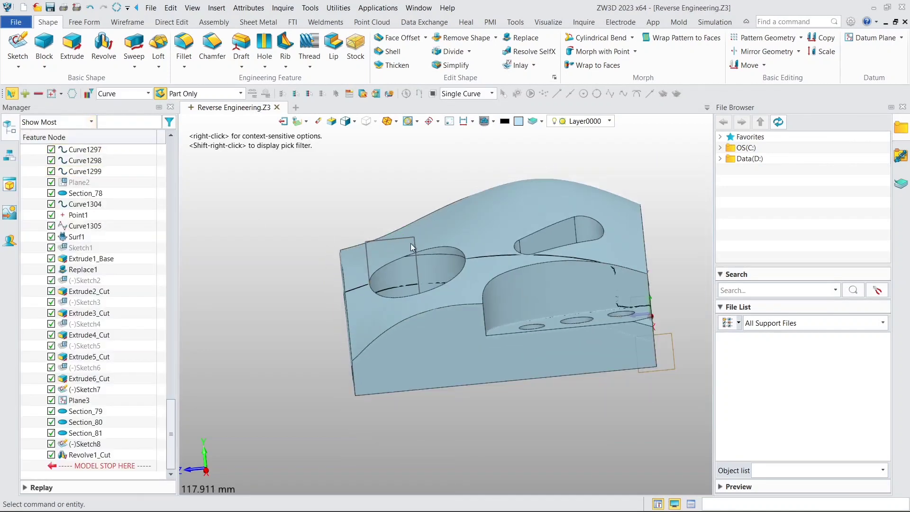
right_click_drag(421, 226, 399, 251)
left_click_drag(172, 412, 174, 147)
right_click(97, 184)
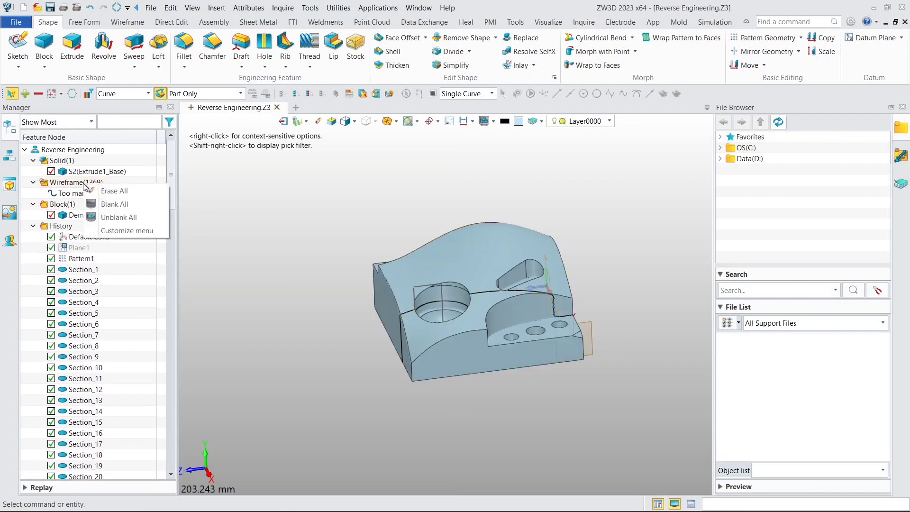
left_click(105, 204)
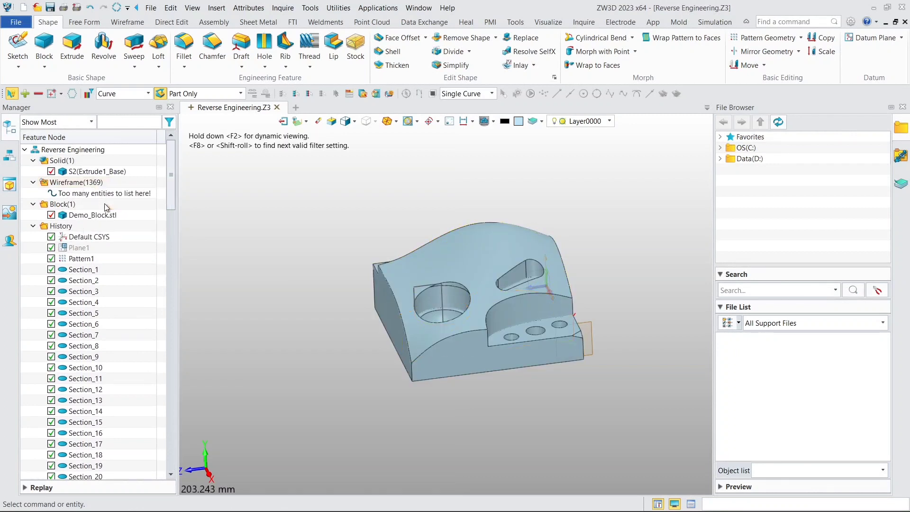
Blank Sketch8 and Sketch7 so the pocket's construction sketches are hidden
left_click_drag(169, 200, 166, 457)
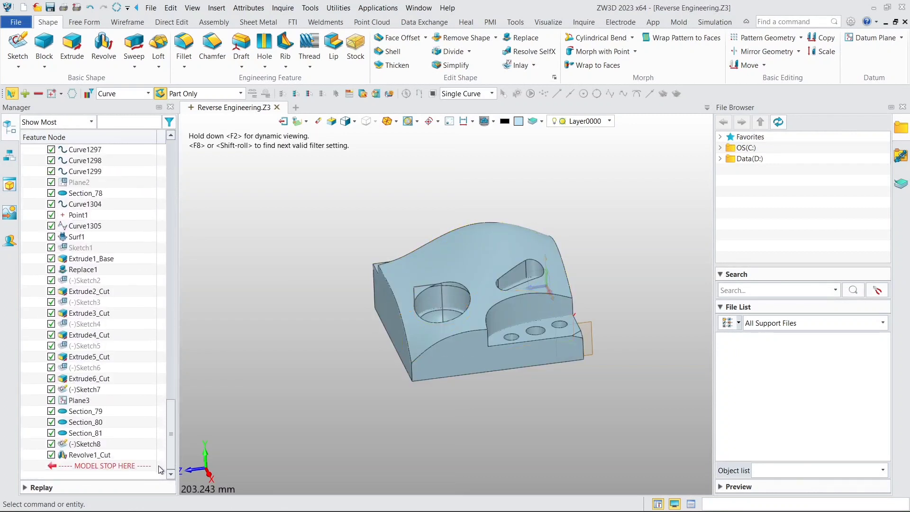
right_click(94, 444)
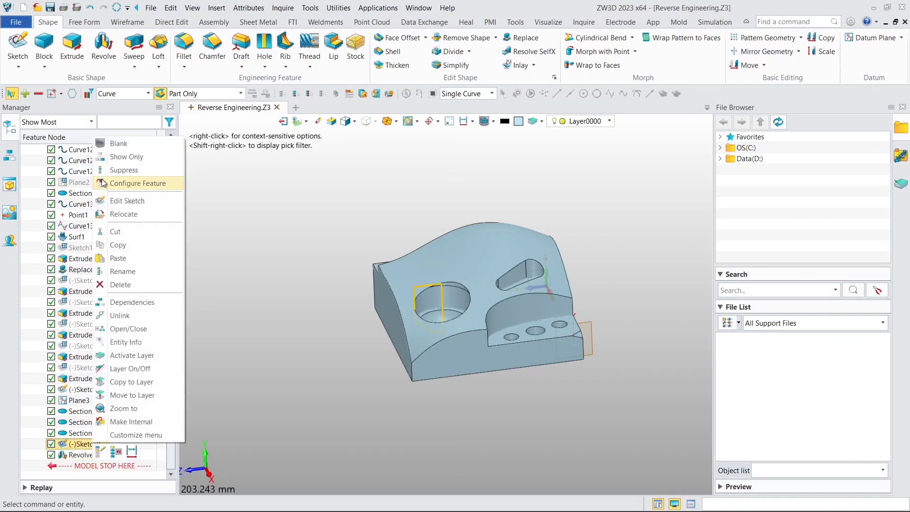
left_click(119, 143)
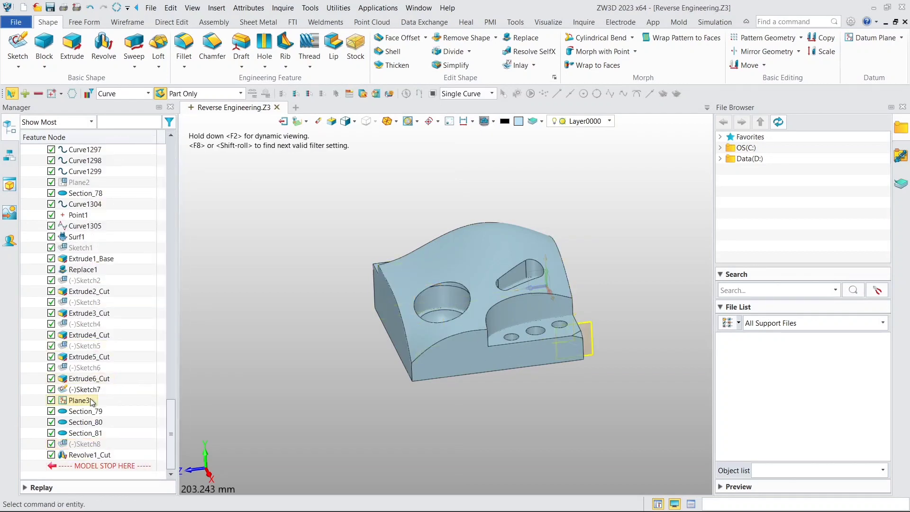
right_click(91, 390)
left_click(133, 95)
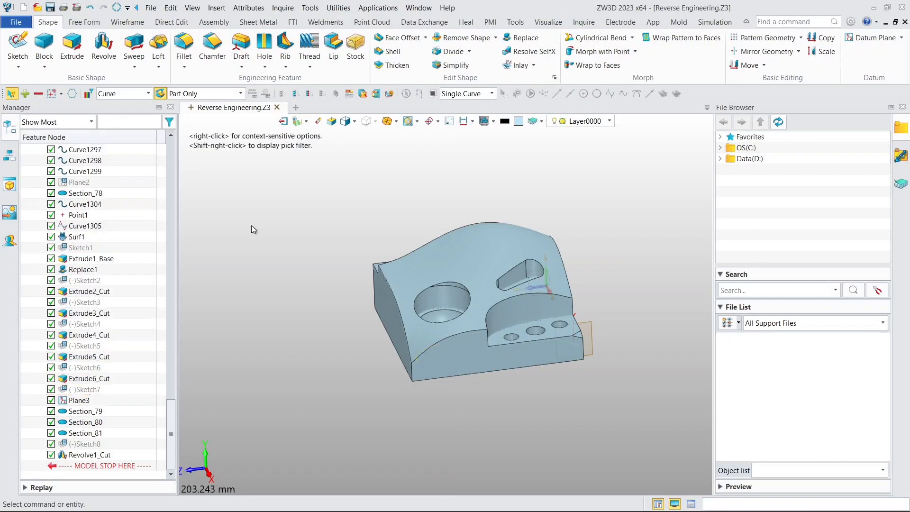
Blank all solids so that only the Demo_Block.stl mesh is displayed
middle_click_drag(366, 273, 302, 243)
mouse_move(432, 250)
right_mouse_down()
mouse_move(420, 240)
mouse_move(372, 240)
mouse_move(425, 238)
mouse_move(438, 251)
right_mouse_up()
left_click_drag(171, 429, 206, 172)
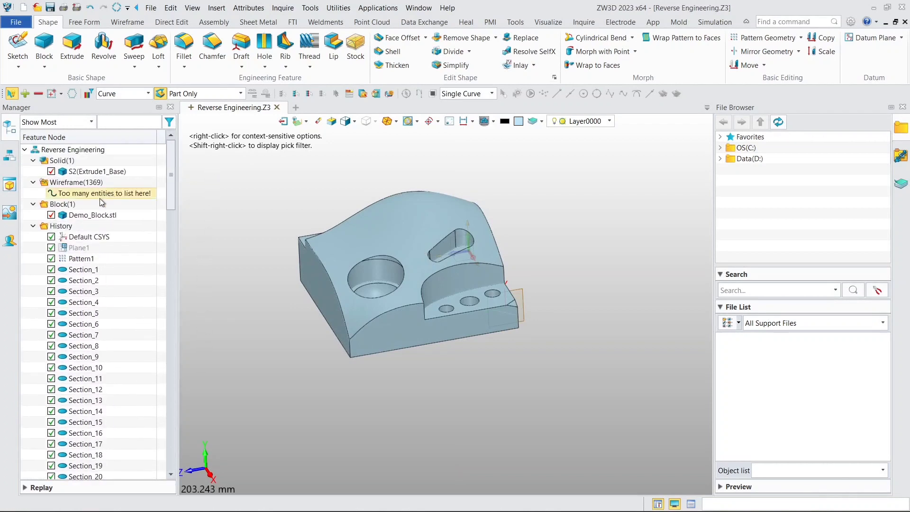
right_click(70, 167)
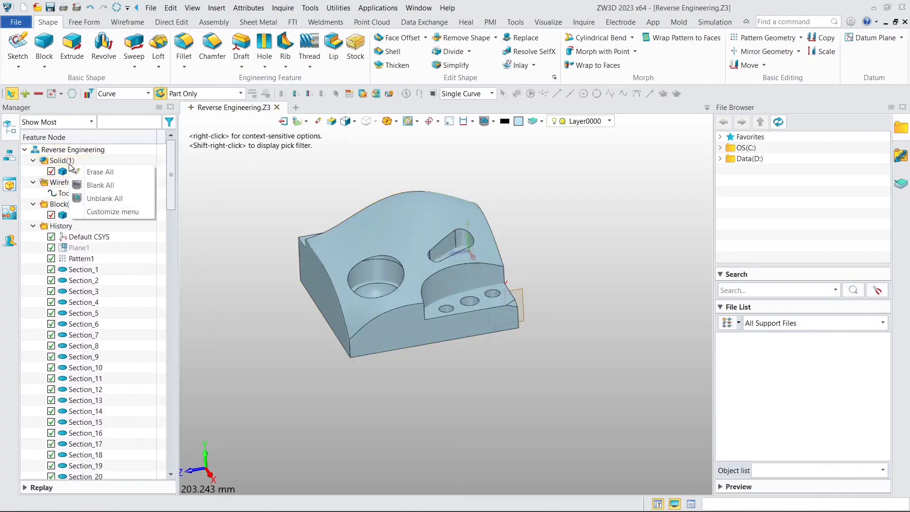
left_click(108, 185)
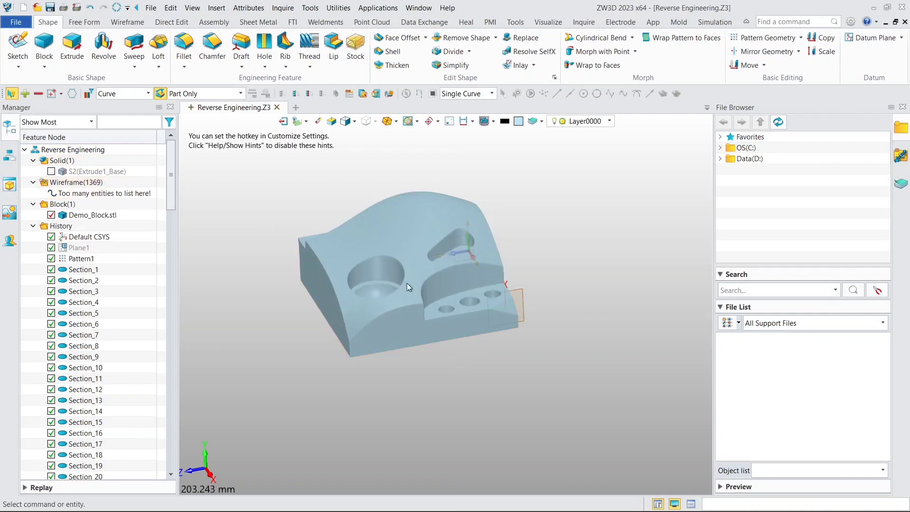
Display the mesh in wireframe around the bevelled corner beside the small holes
middle_click_drag(567, 323, 632, 243)
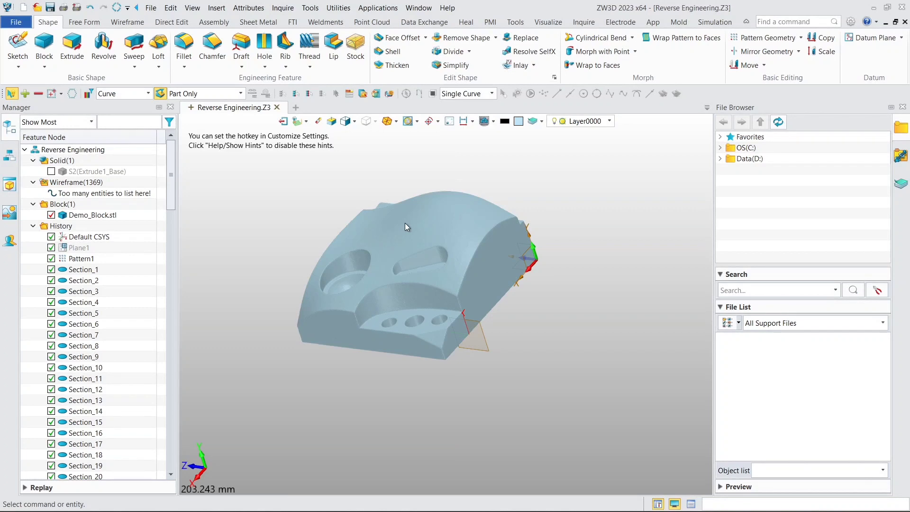
left_click(354, 122)
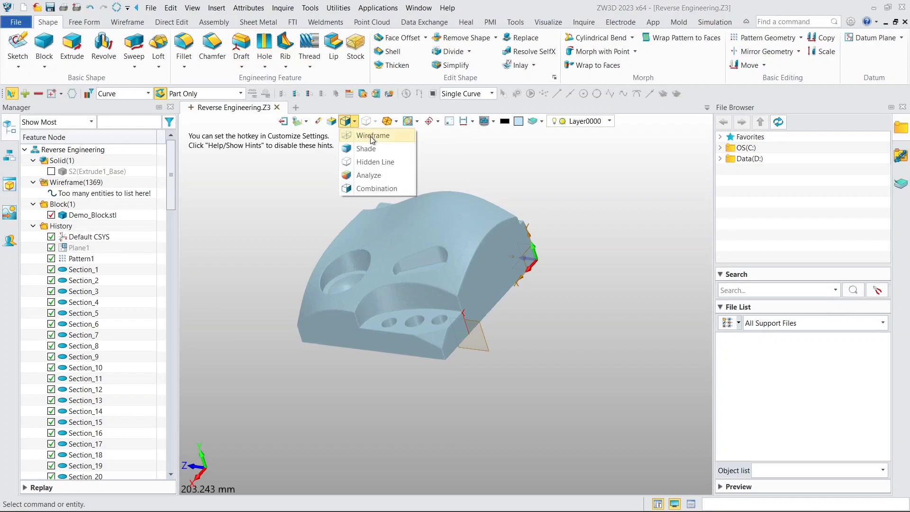
left_click(374, 136)
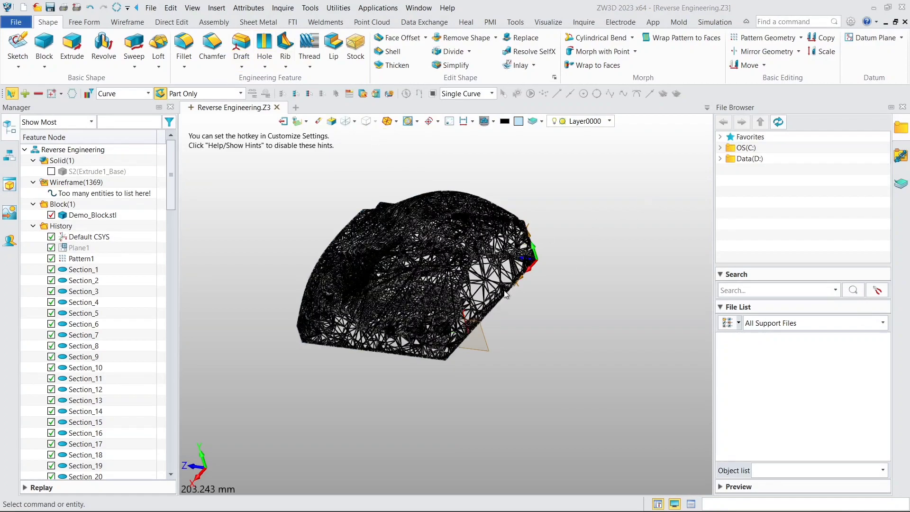
scroll(426, 346, "up", 10)
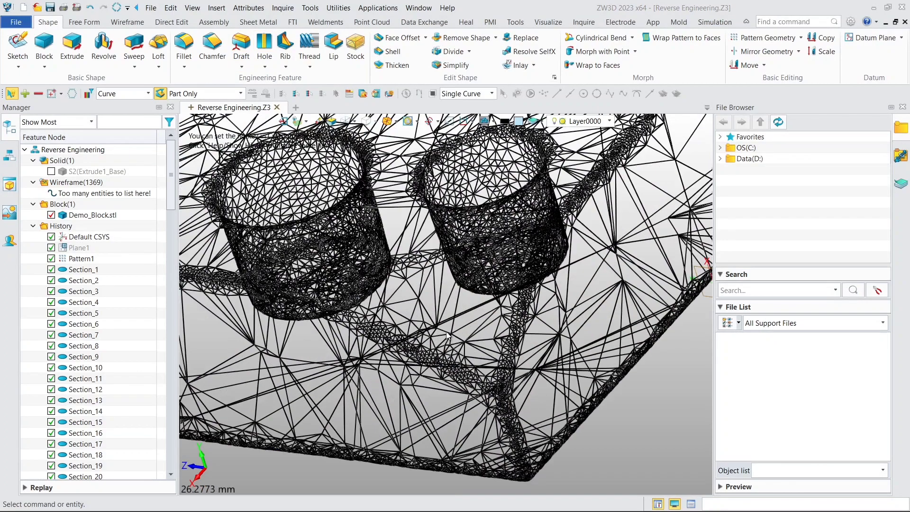
Create a three-point datum plane on the bevelled corner facet, picking mesh vertices for the origin, X point and Y point
left_click(871, 38)
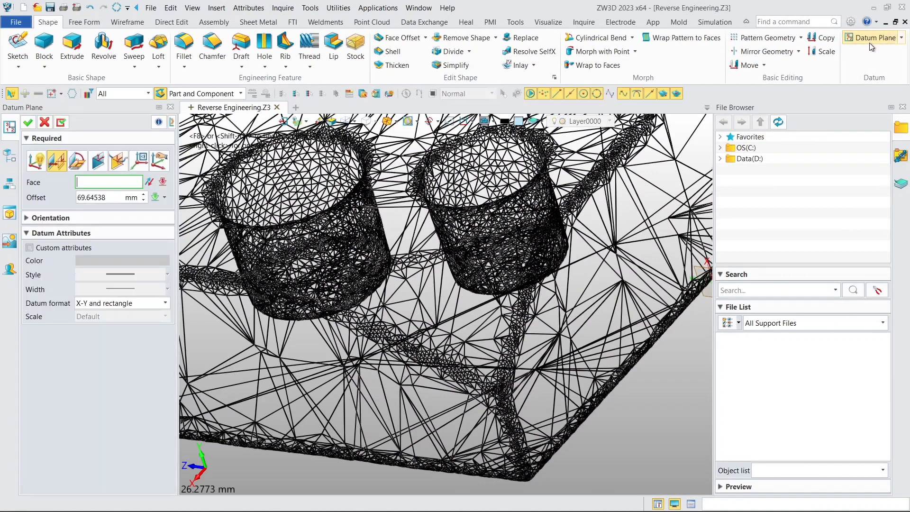
left_click(97, 162)
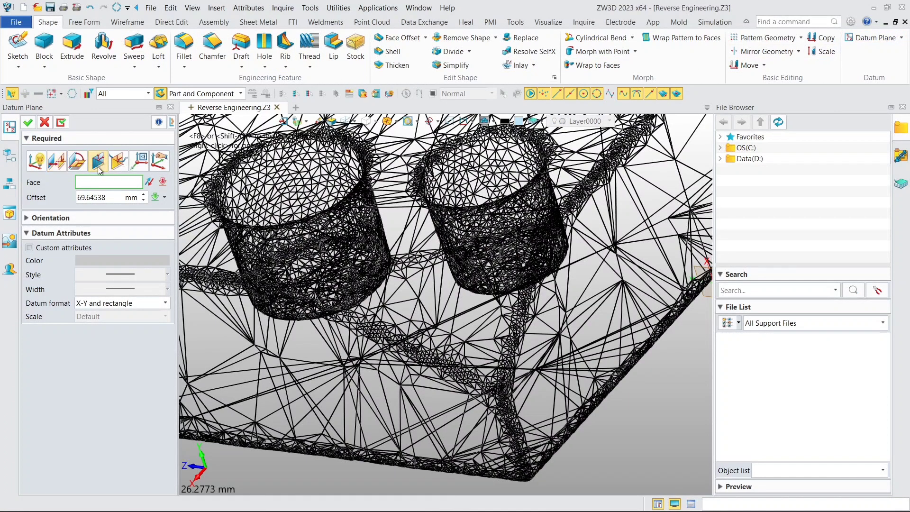
scroll(460, 317, "up", 5)
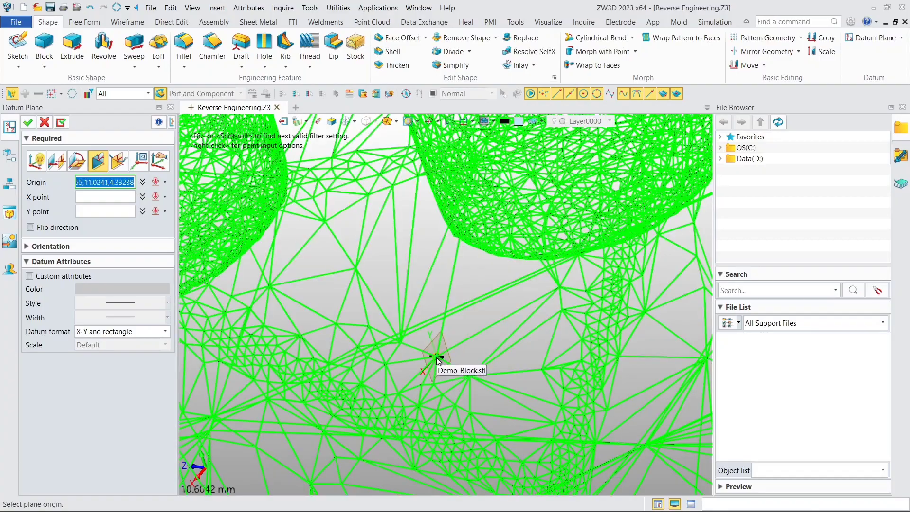
left_click(436, 356)
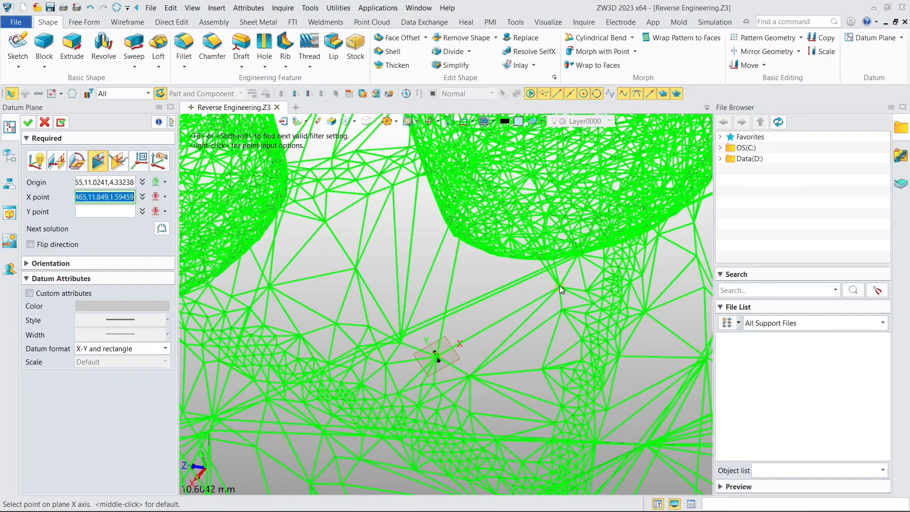
left_click(559, 286)
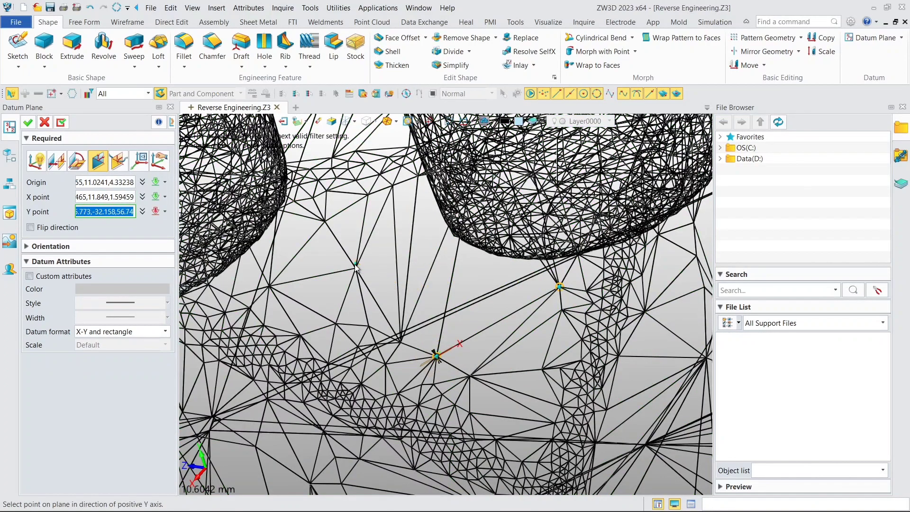
left_click(354, 270)
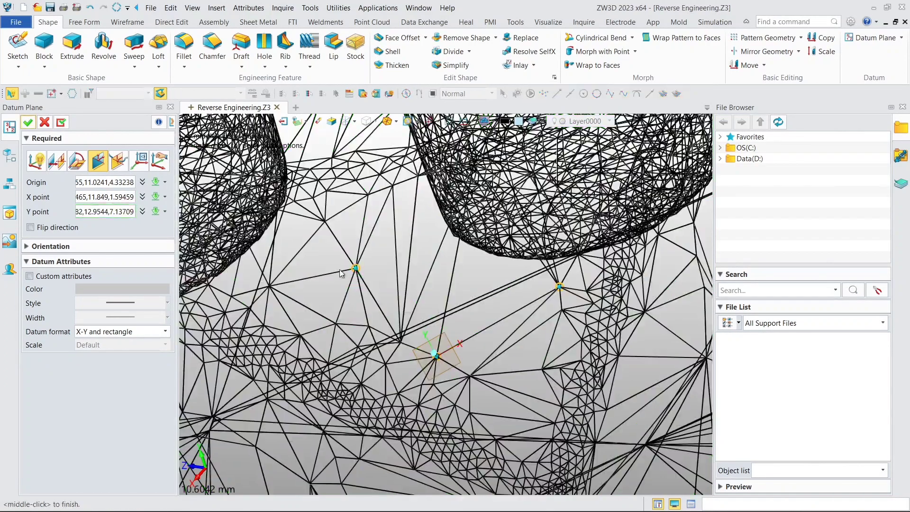
left_click(28, 123)
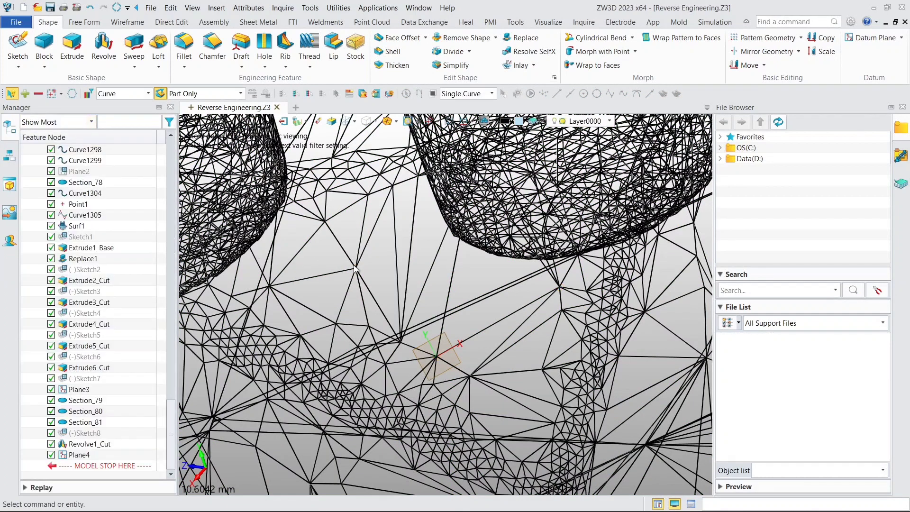
Return the mesh to shaded display and view the datum plane on the bevelled corner
scroll(354, 267, "down", 4)
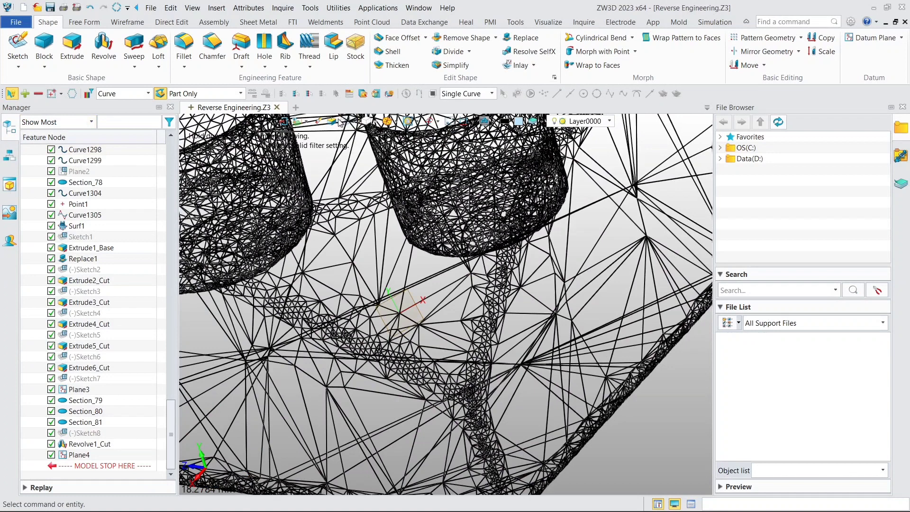
left_click(353, 122)
left_click(371, 146)
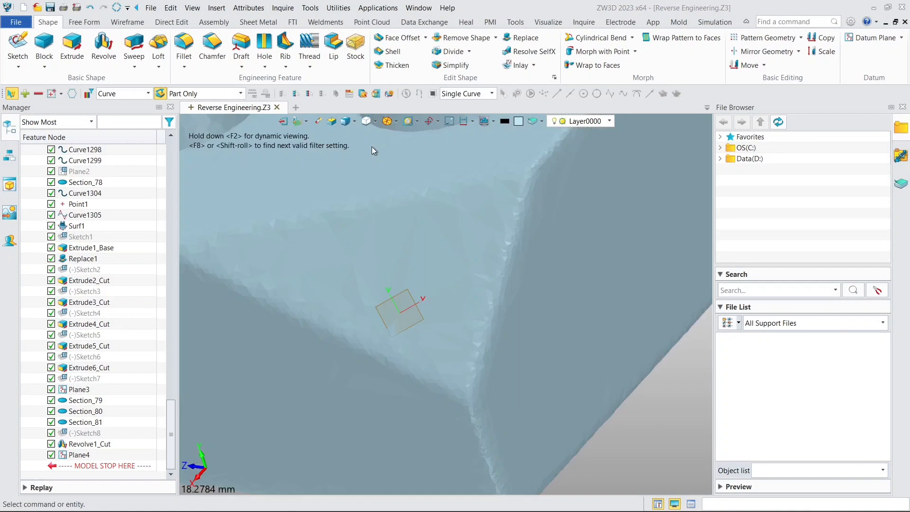
scroll(367, 299, "down", 5)
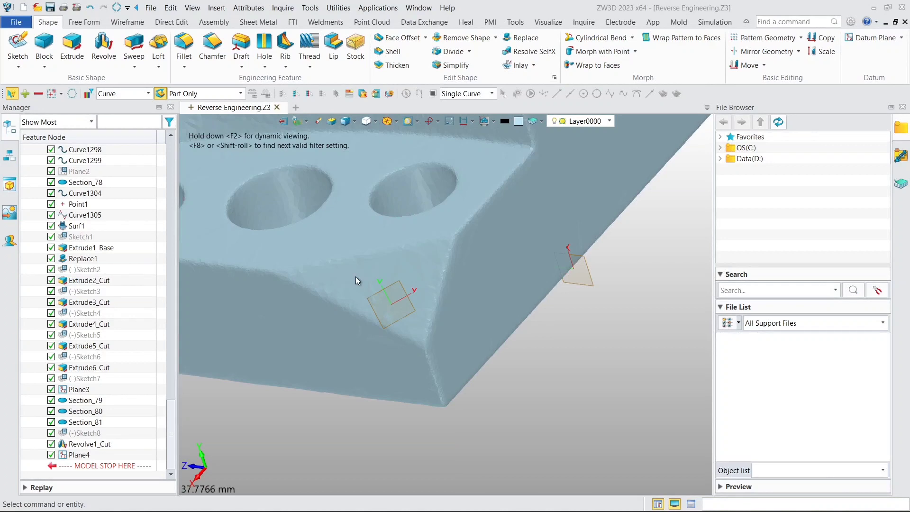
middle_click_drag(368, 318, 309, 266)
scroll(374, 289, "down", 5)
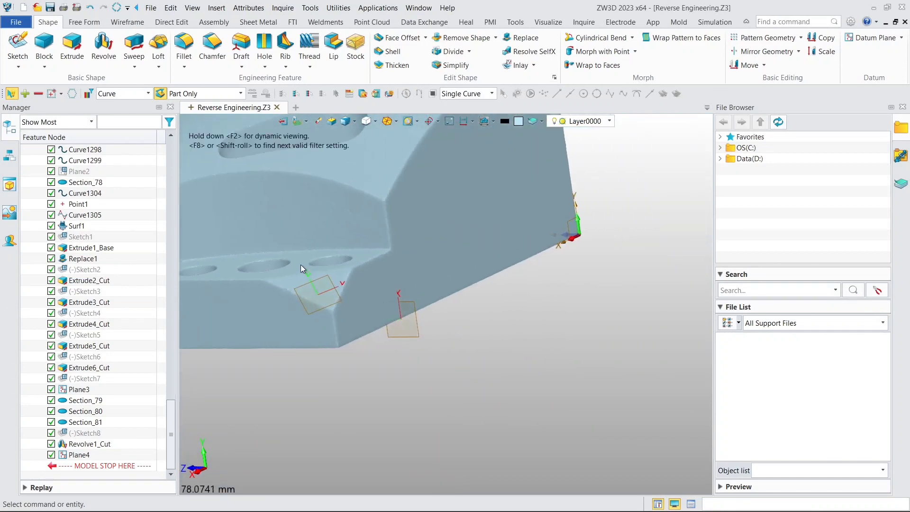
left_click(20, 45)
left_click(301, 302)
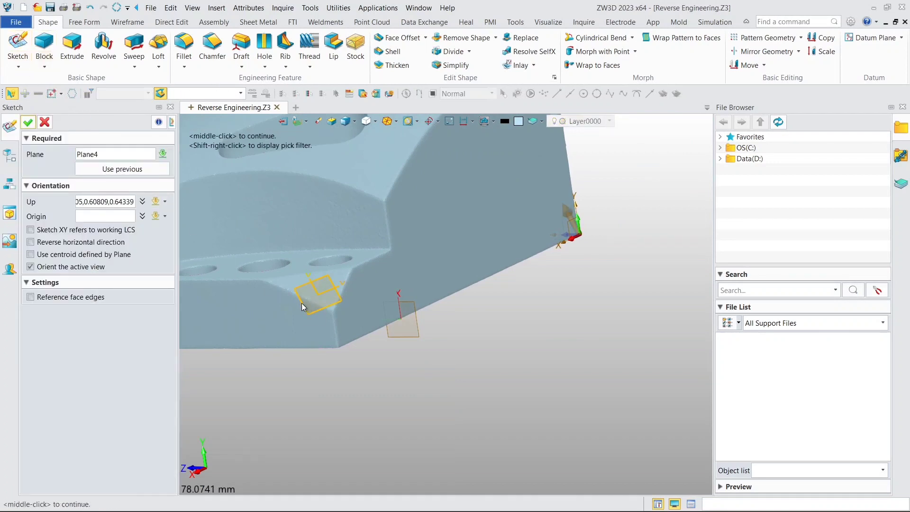
left_click(28, 123)
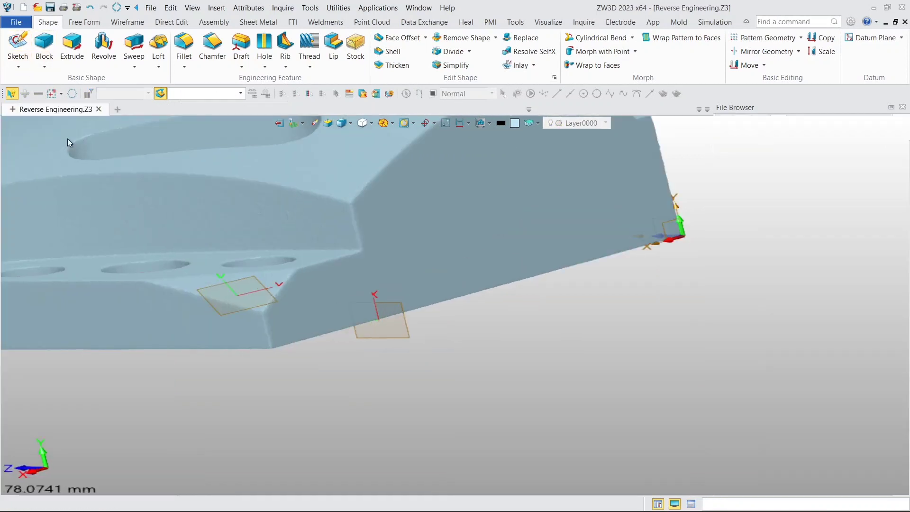
middle_click_drag(159, 269, 313, 177)
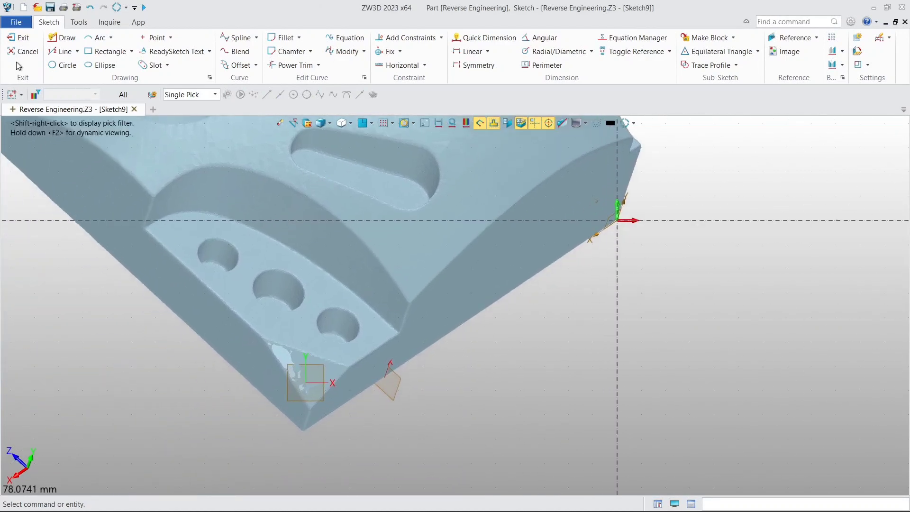
left_click(20, 38)
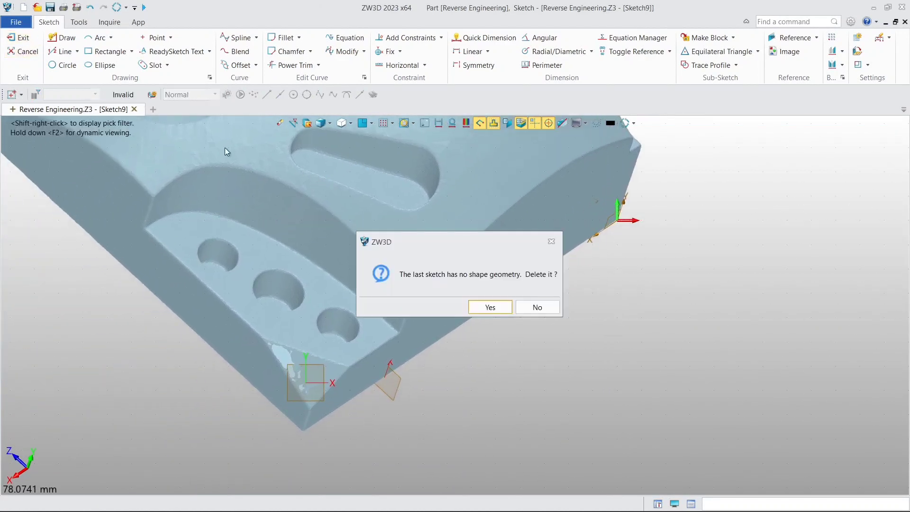
left_click(490, 307)
Start a sketch on the bevelled corner's datum plane, Plane4, using the centroid defined by the plane as the origin
left_click(17, 47)
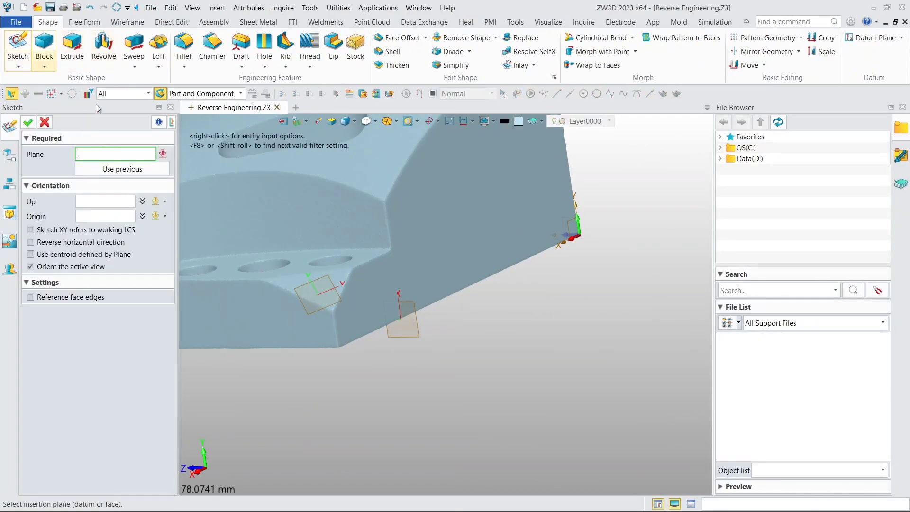
left_click(314, 306)
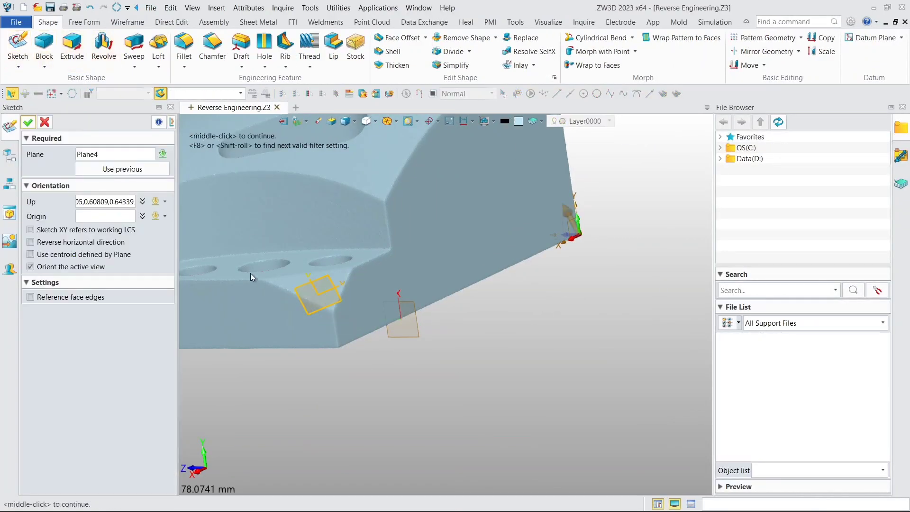
left_click(74, 255)
left_click(29, 123)
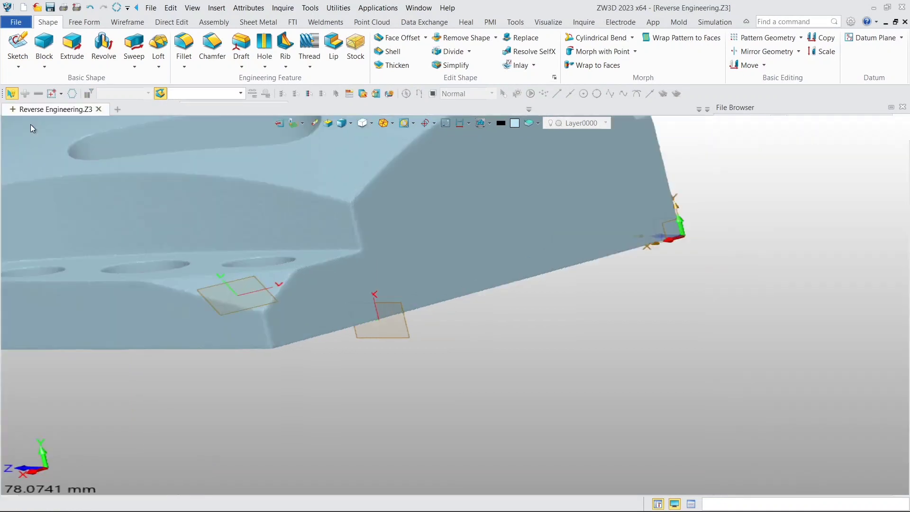
scroll(344, 294, "up", 3)
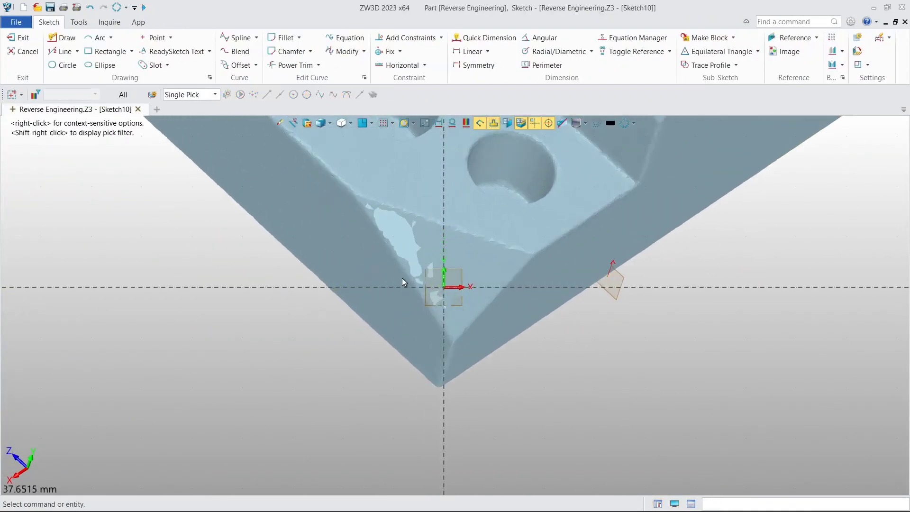
Sketch a centre rectangle about 32.45 by 25.42 mm at the sketch origin, covering the bevelled corner
left_click(107, 51)
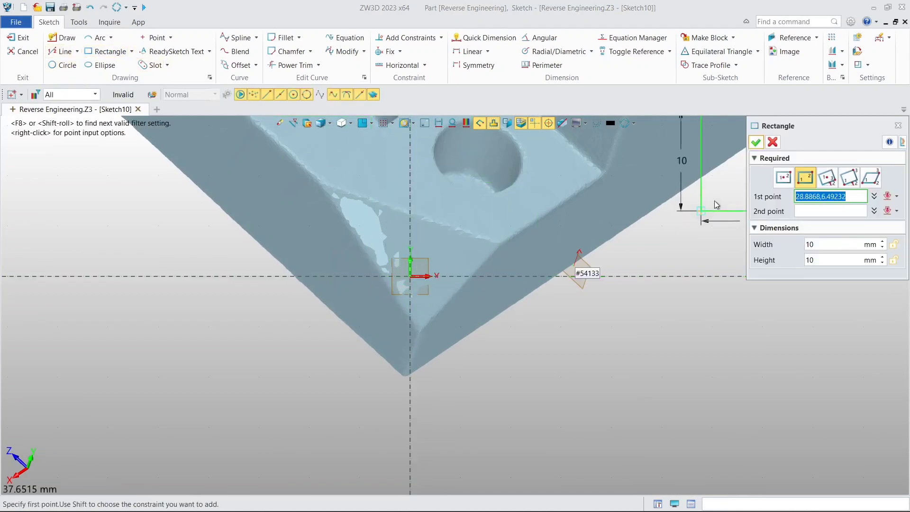
left_click(778, 185)
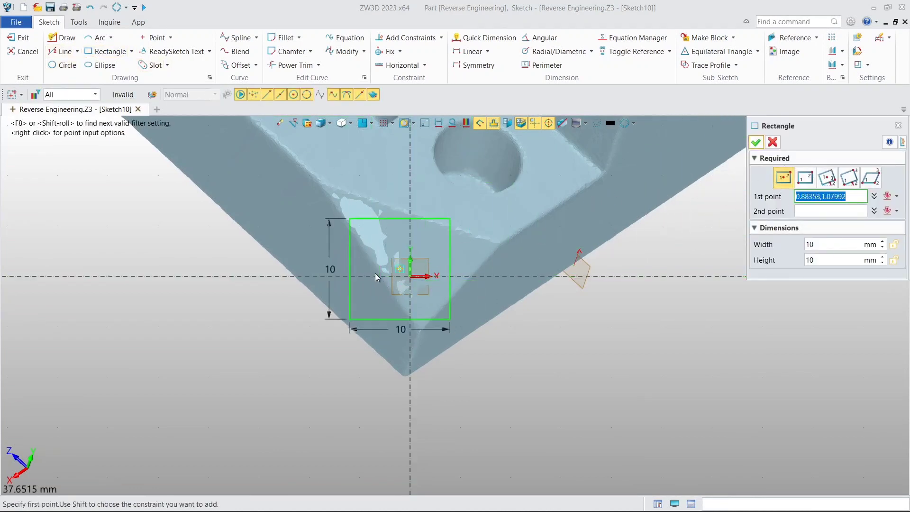
left_click(414, 281)
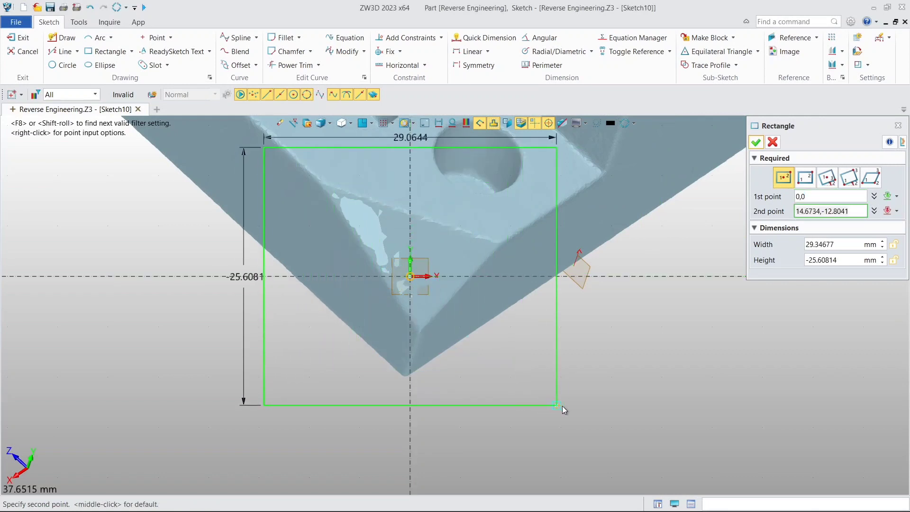
left_click(573, 405)
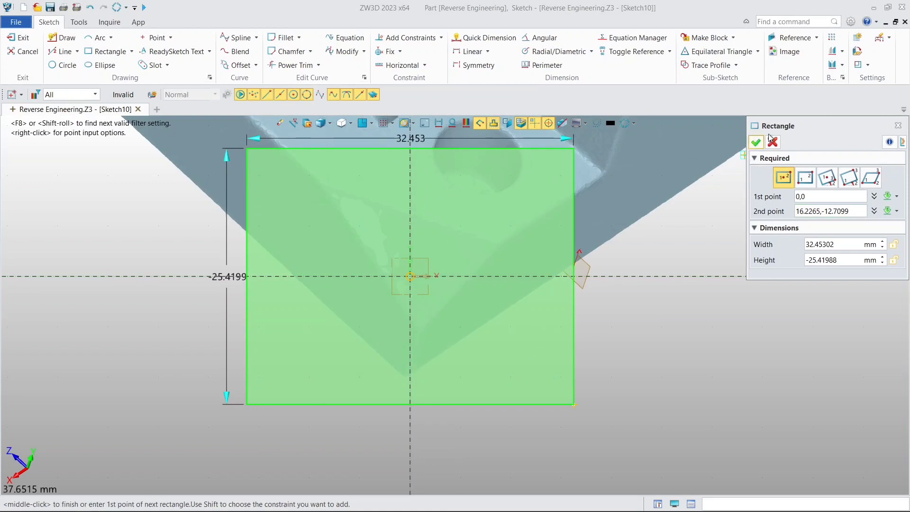
left_click(755, 142)
scroll(522, 197, "down", 3)
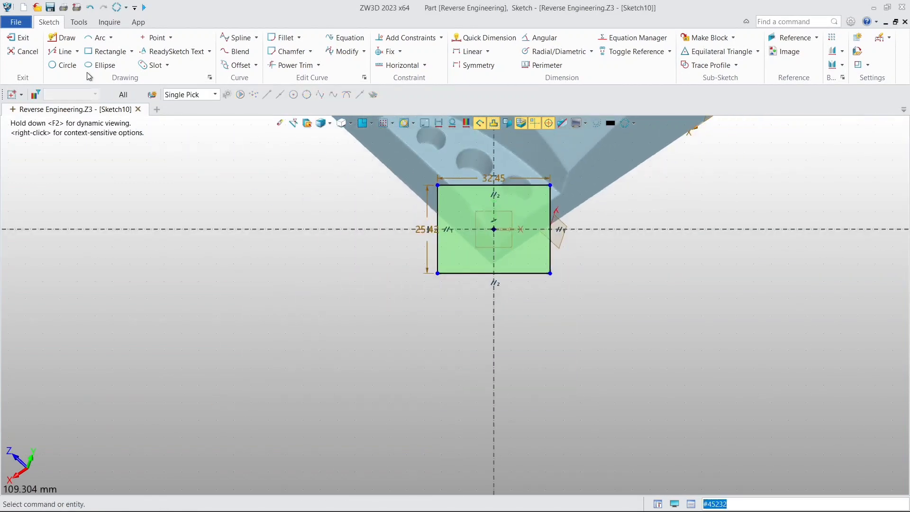
Finish the sketch and extrude the bevelled-corner rectangle from 0 to 64 mm as a separate base solid
left_click(19, 37)
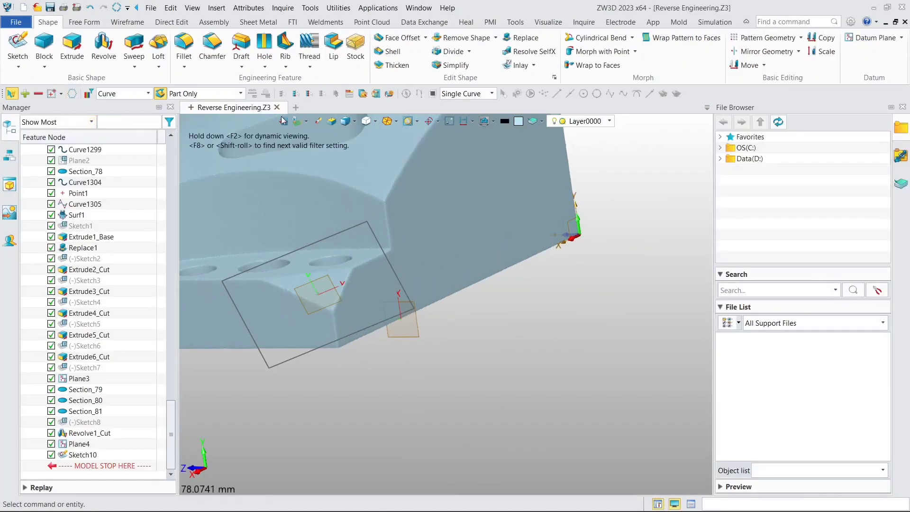
scroll(291, 158, "down", 2)
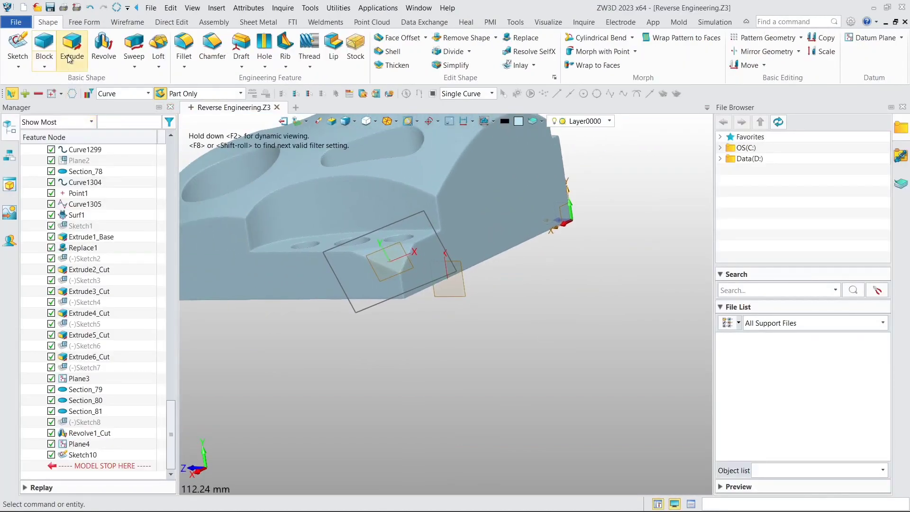
left_click(69, 57)
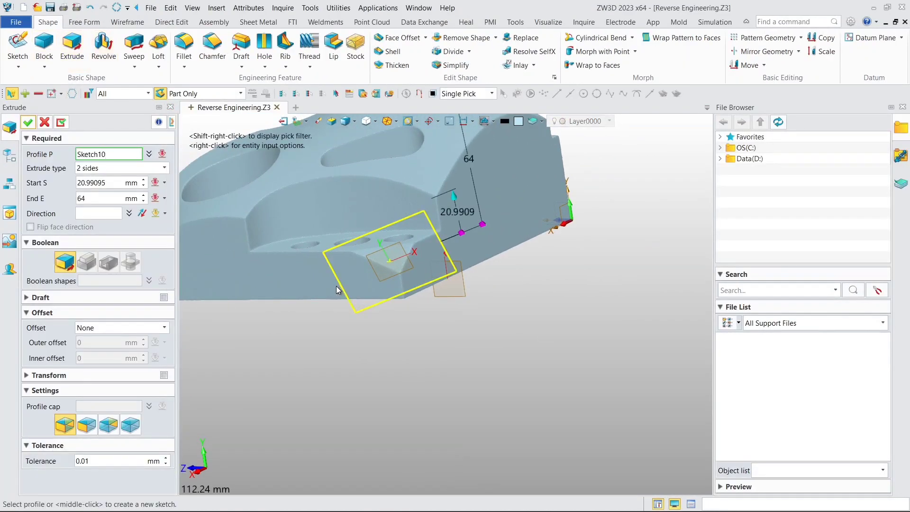
middle_click_drag(331, 249, 399, 230)
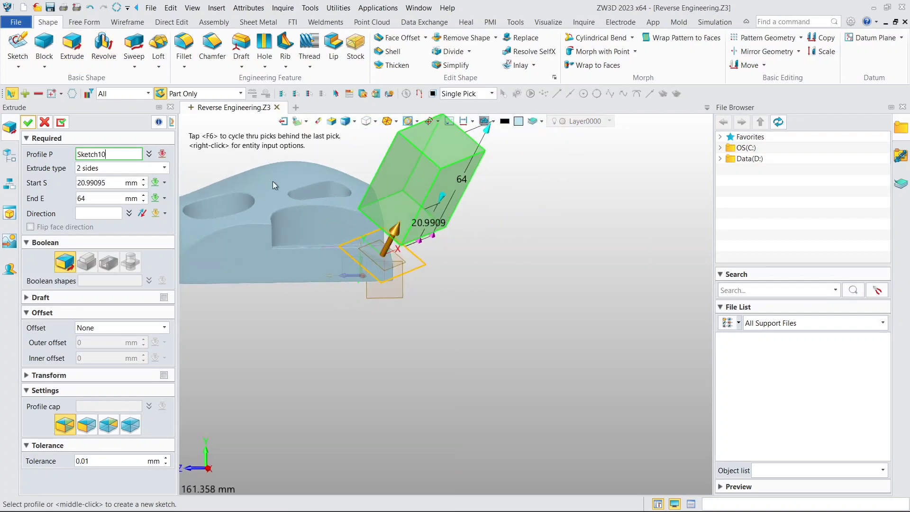
left_click(117, 185)
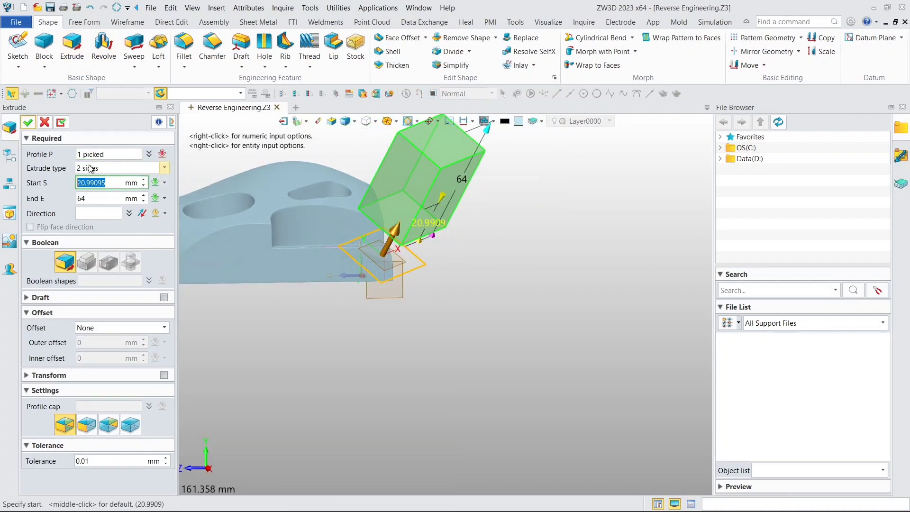
type("0")
key("Return")
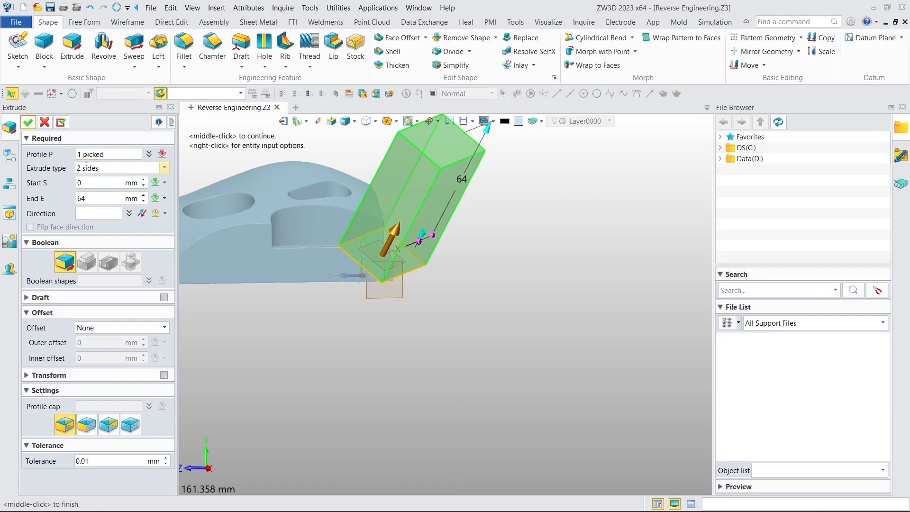
left_click(28, 123)
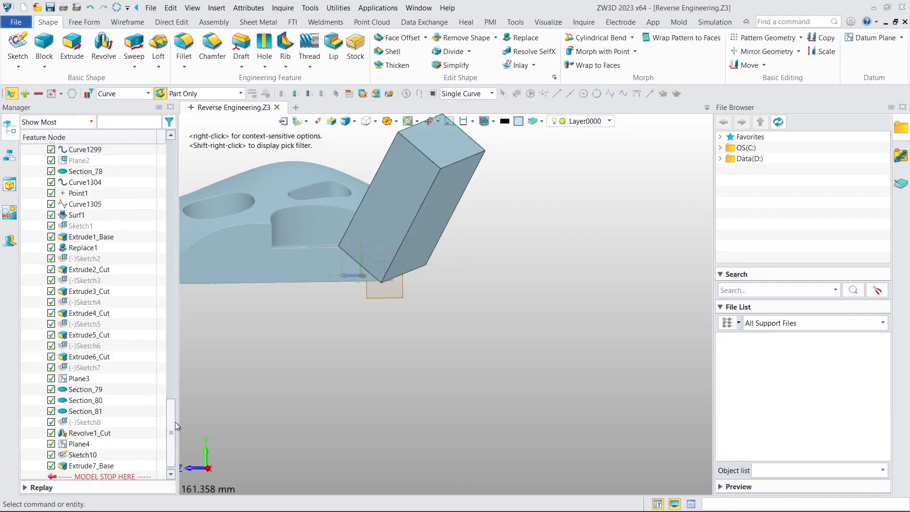
Show the hidden main block solid, Extrude1_Base, again alongside the new extrusion
left_click_drag(173, 422, 149, 158)
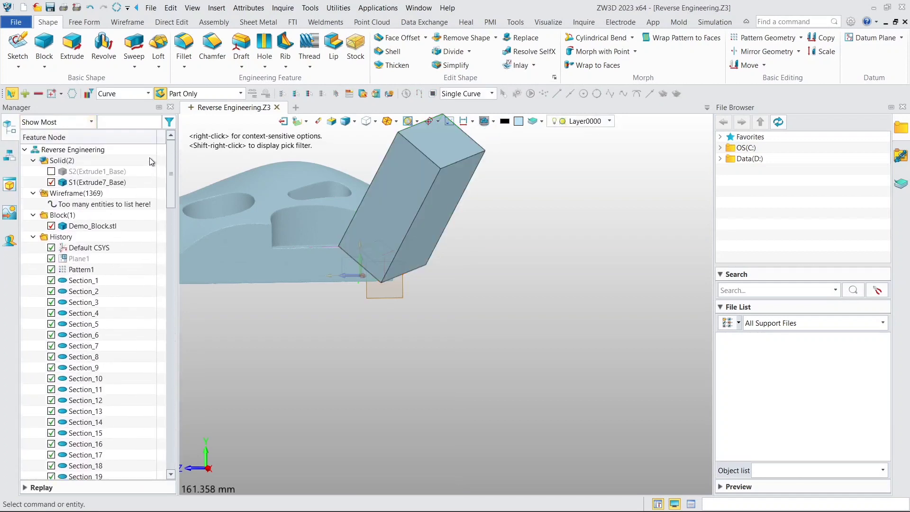
left_click(50, 172)
left_click(50, 171)
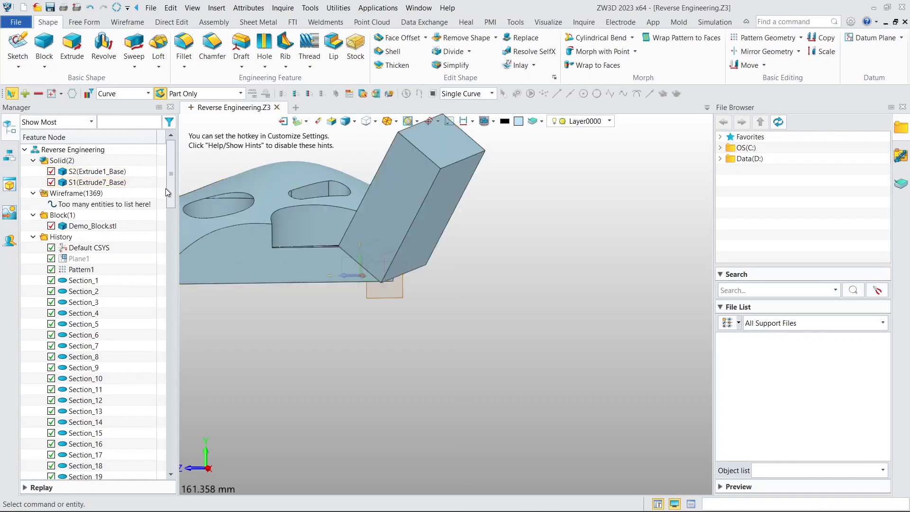
Redefine the corner extrusion as a Boolean remove so it cuts the bevel from the main block
left_click_drag(166, 189, 149, 467)
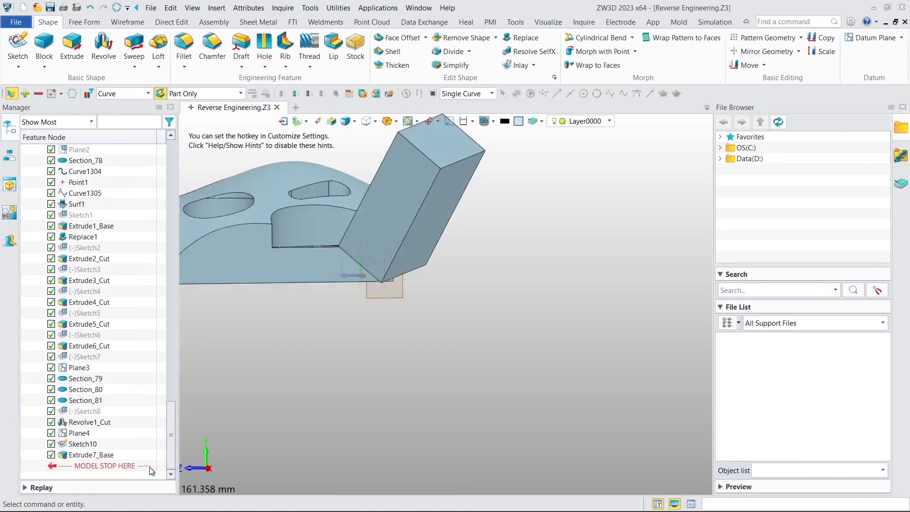
double_click(108, 457)
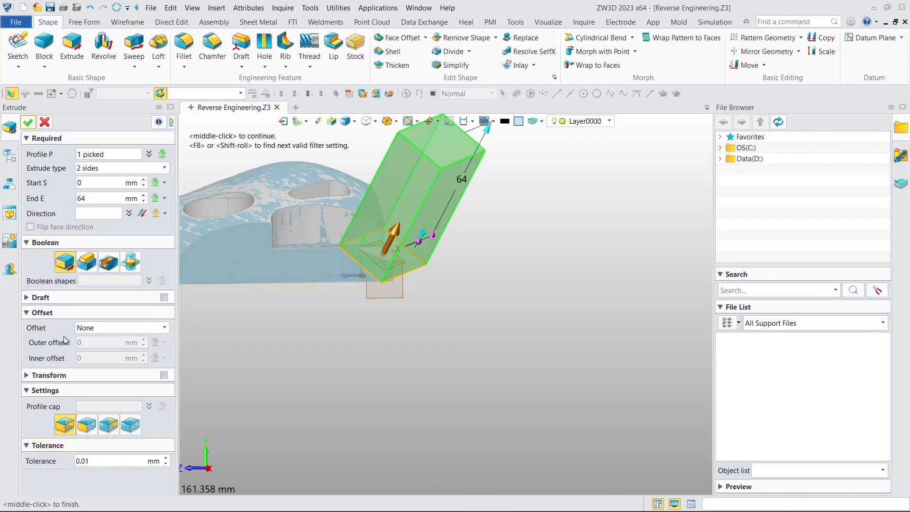
left_click(108, 261)
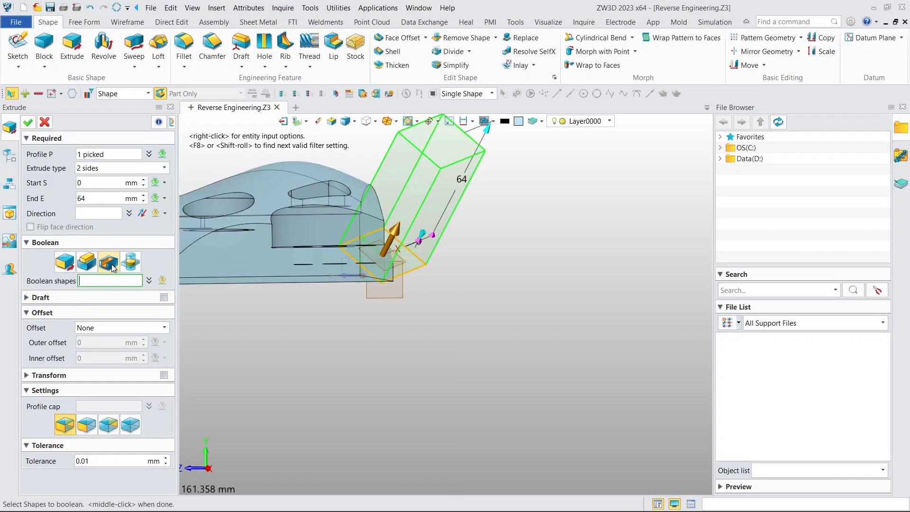
left_click(30, 124)
right_click_drag(360, 314, 465, 275)
middle_click_drag(465, 275, 520, 274)
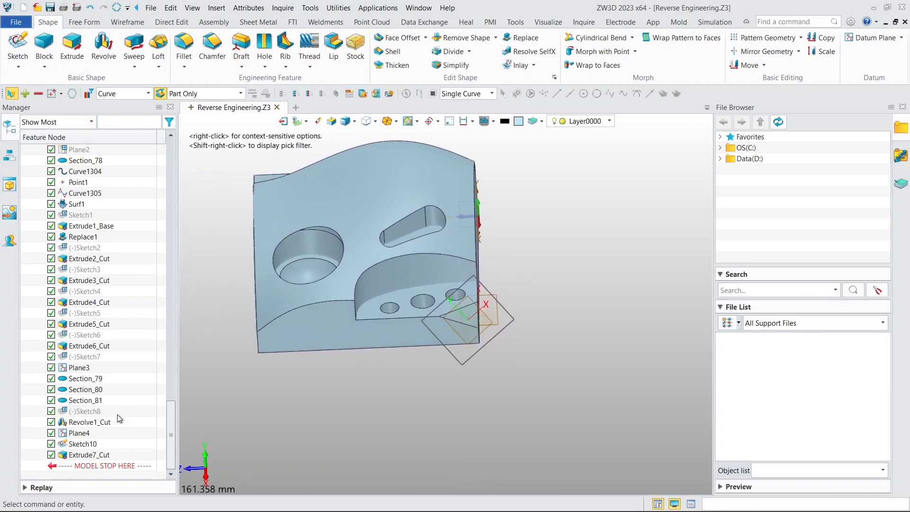
Hide the corner's rectangle sketch, Sketch10, and its datum plane, Plane4
left_click(93, 443)
right_click(94, 444)
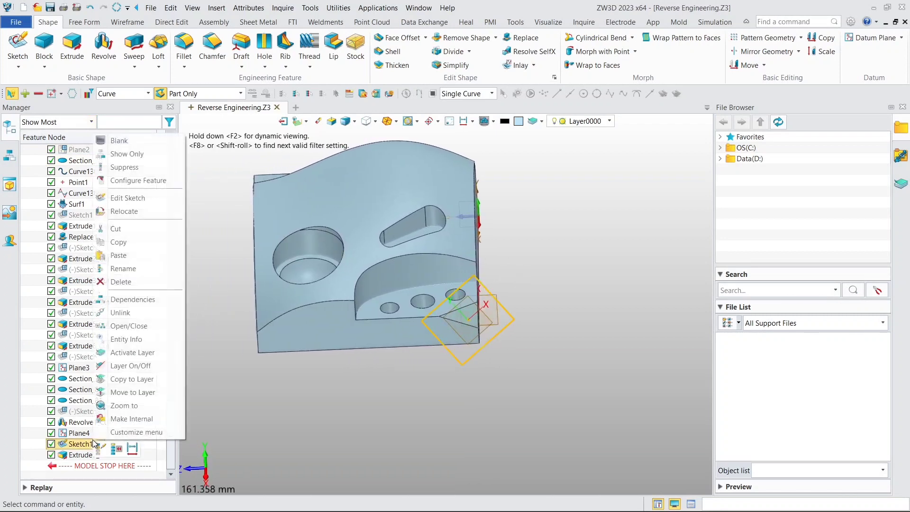
left_click(119, 141)
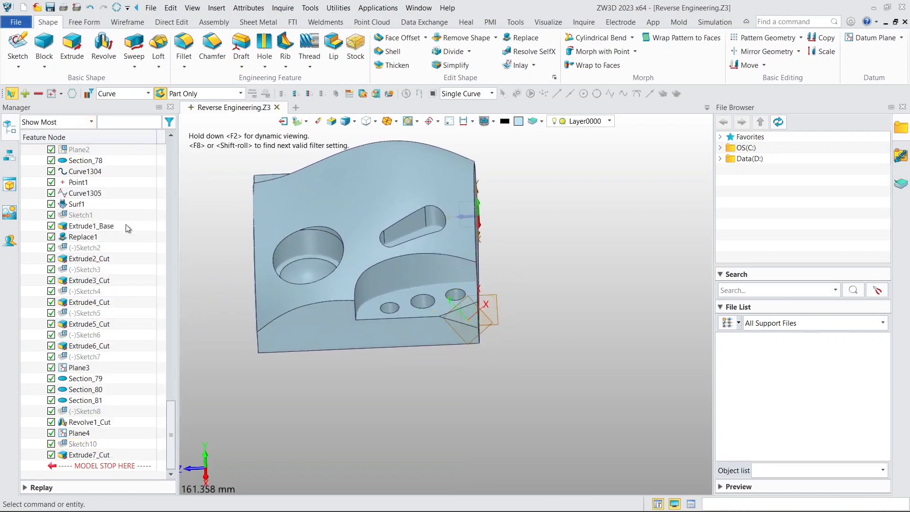
right_click(85, 436)
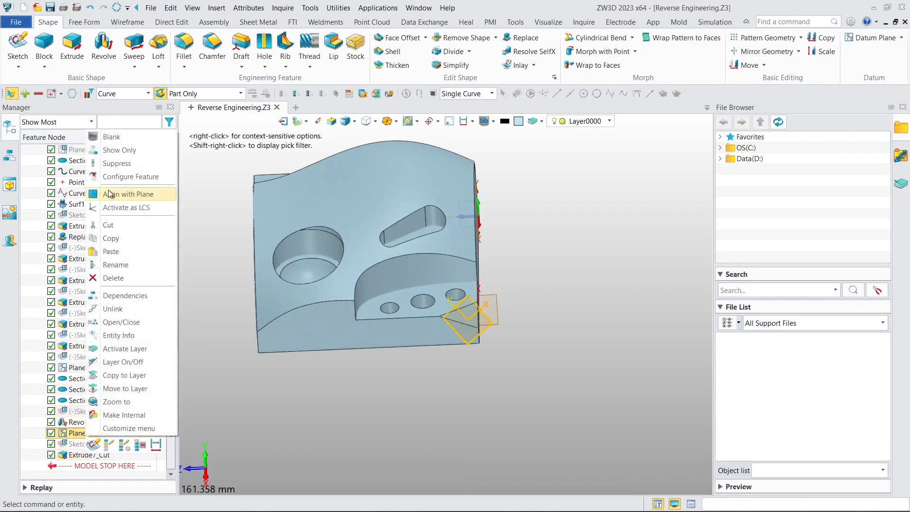
left_click(111, 137)
scroll(501, 288, "down", 3)
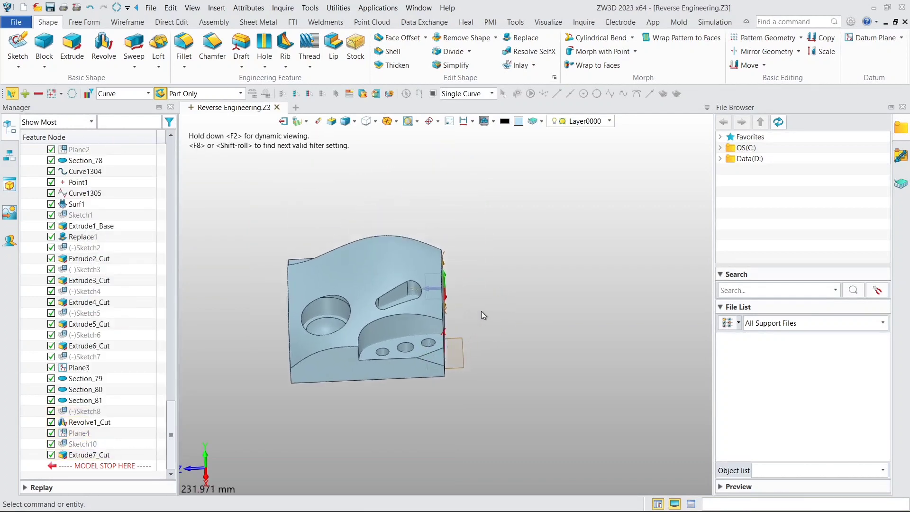
middle_click_drag(482, 311, 552, 313)
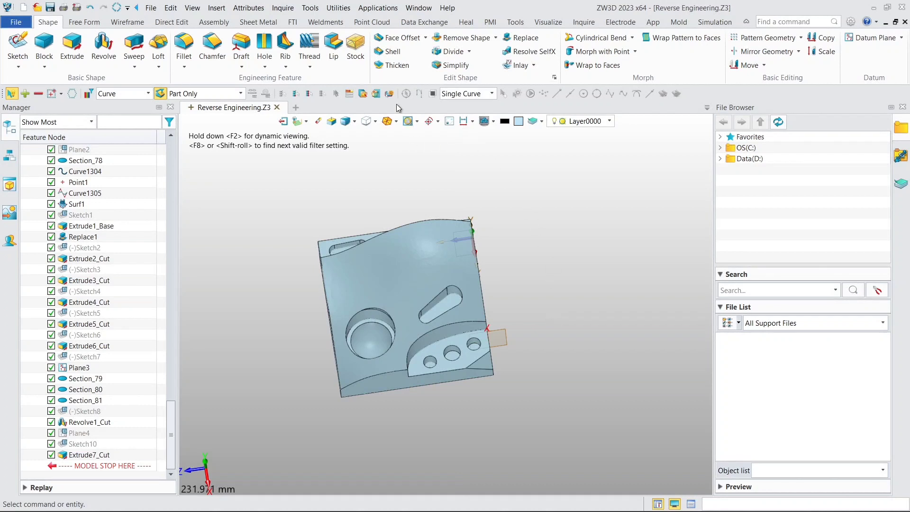
Set up a Surface Fit analysis with the Demo_Block.stl mesh as points and the solid's curved top face as the face
left_click(371, 23)
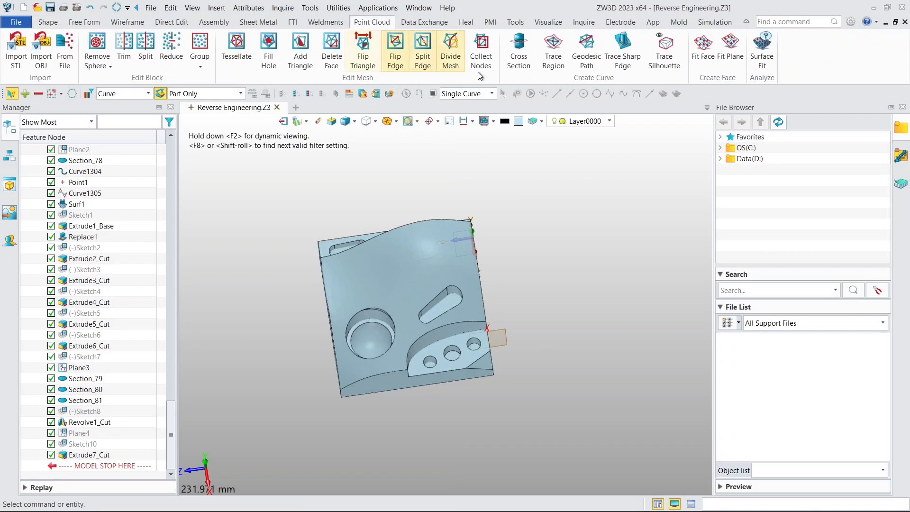
left_click(761, 47)
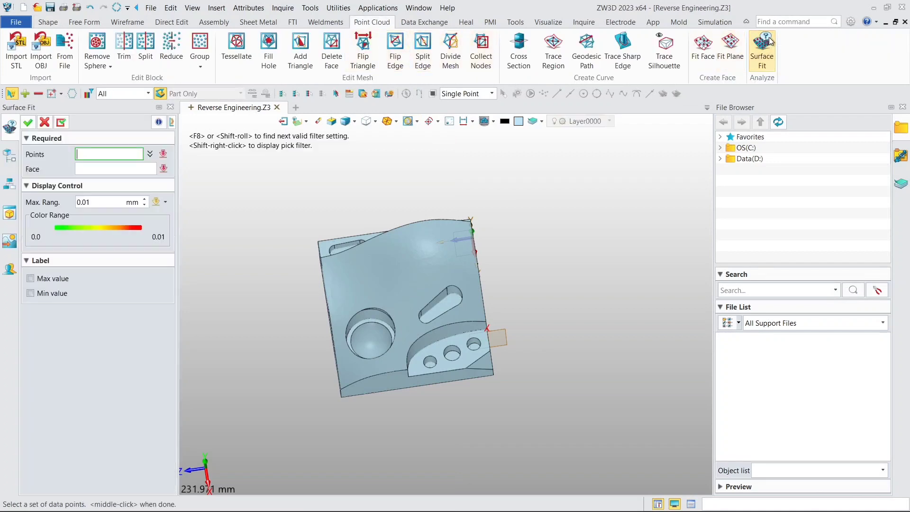
left_click(454, 272)
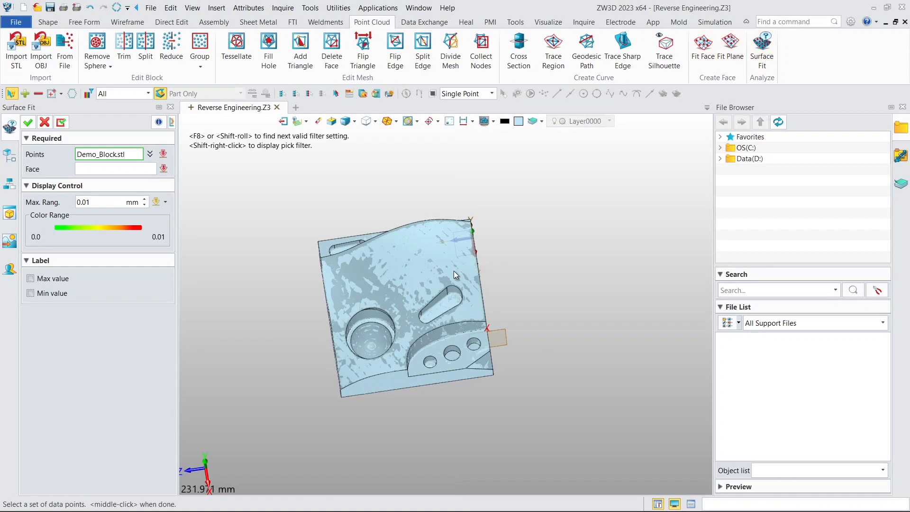
left_click(449, 256)
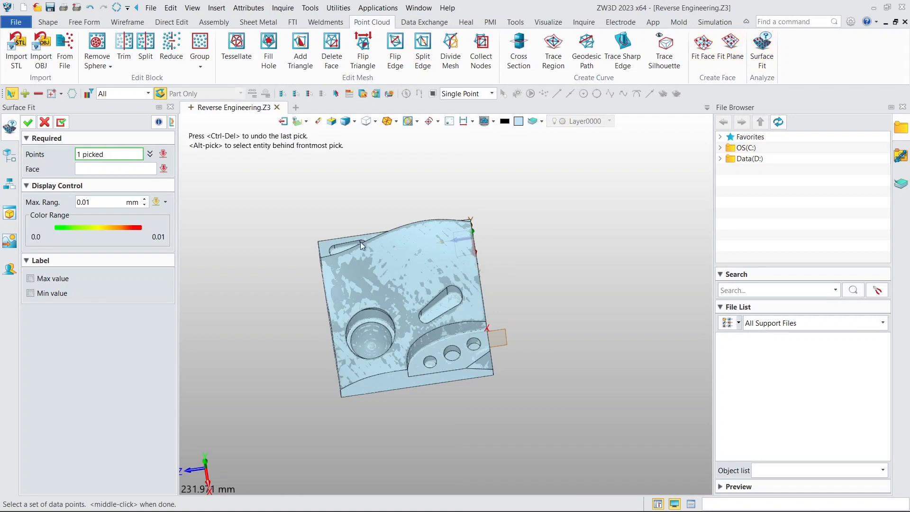
middle_click(144, 180)
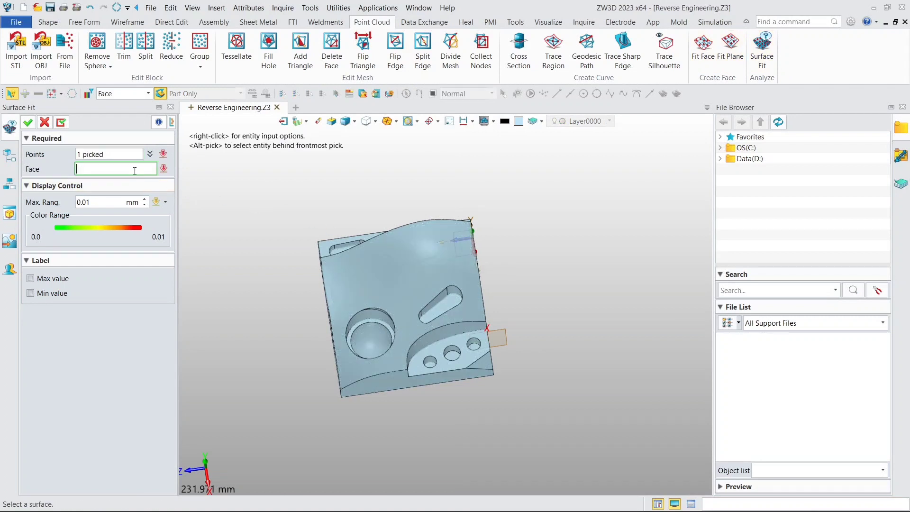
left_click(430, 285)
scroll(478, 178, "up", 2)
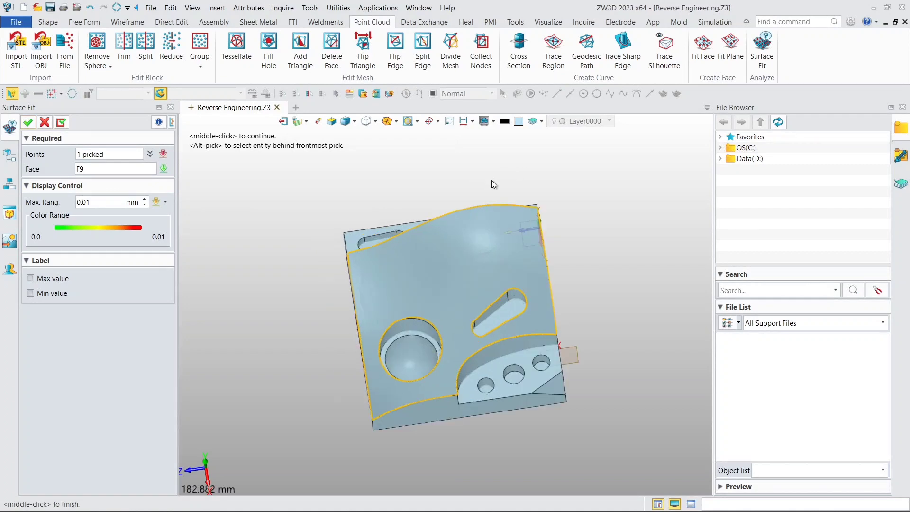
Run the Surface Fit analysis with a maximum range of 0.1 mm and inspect the deviation colours on the block
double_click(95, 202)
type("0.1")
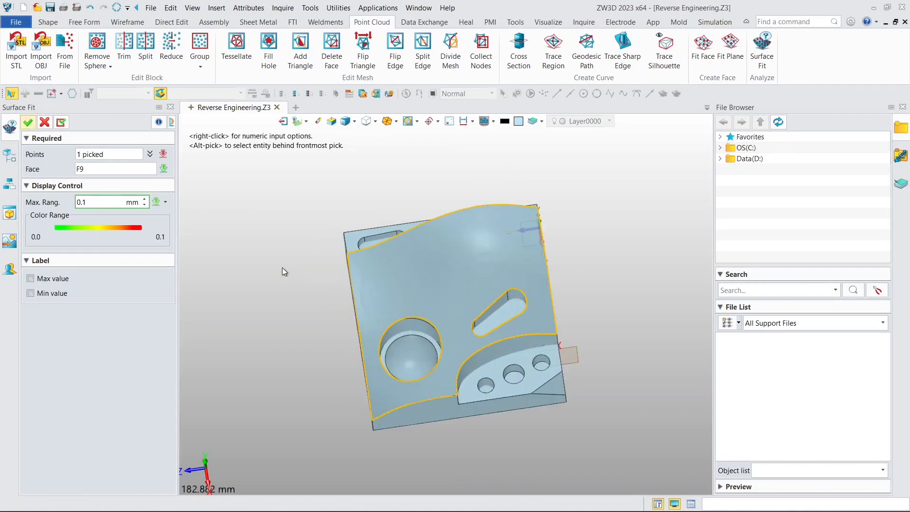
middle_click(283, 268)
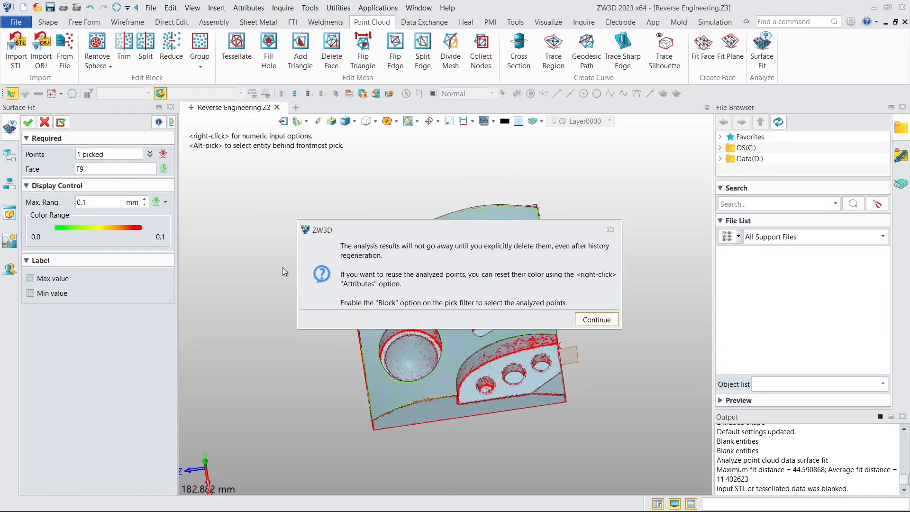
left_click(589, 318)
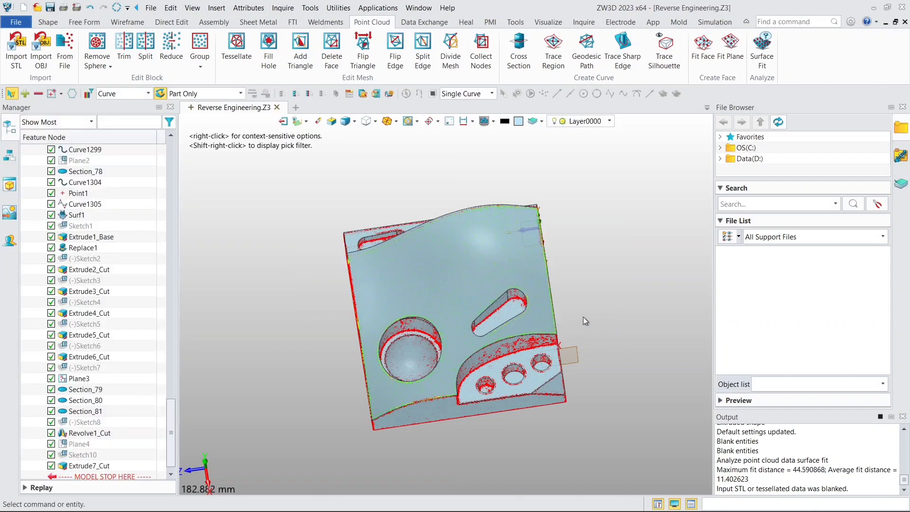
right_click_drag(582, 317, 577, 294)
middle_click_drag(577, 299, 600, 284)
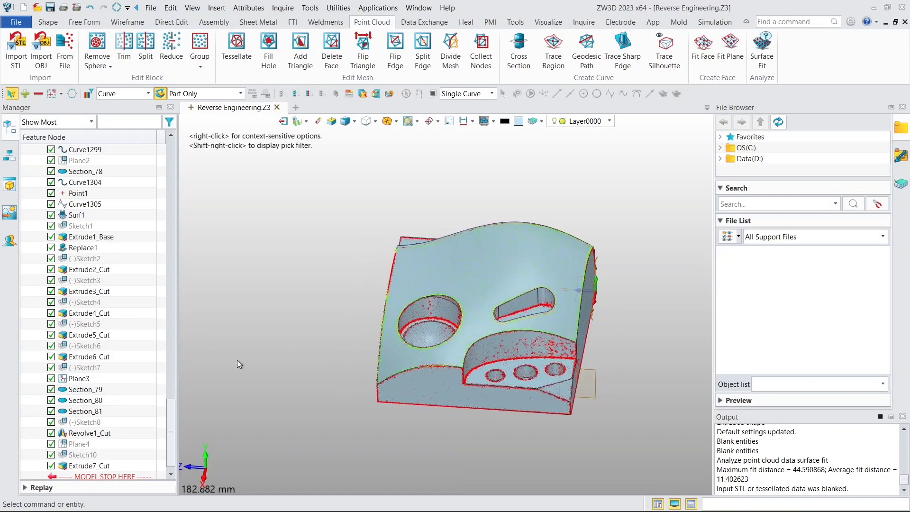
Hide the analysed point block, PointBlock1, show the Demo_Block.stl mesh again, and view the block up close
left_click_drag(172, 414, 169, 160)
left_click(51, 225)
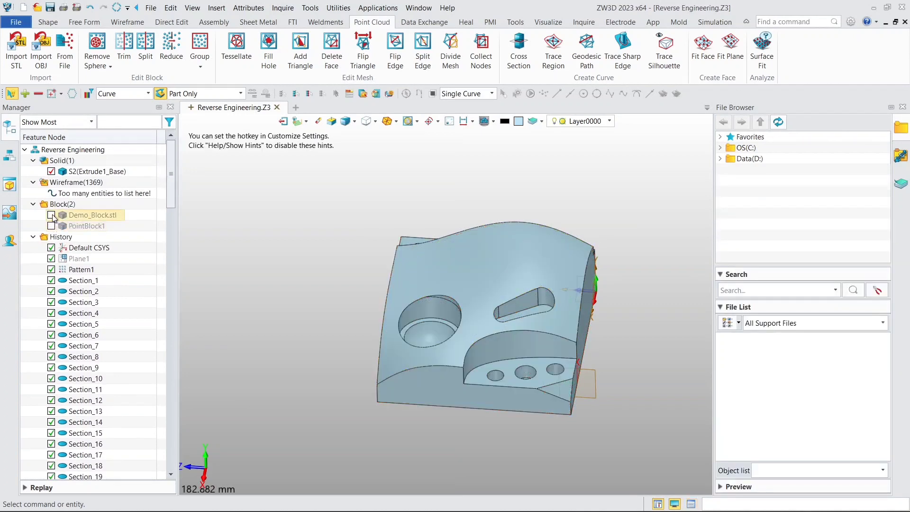
left_click(51, 215)
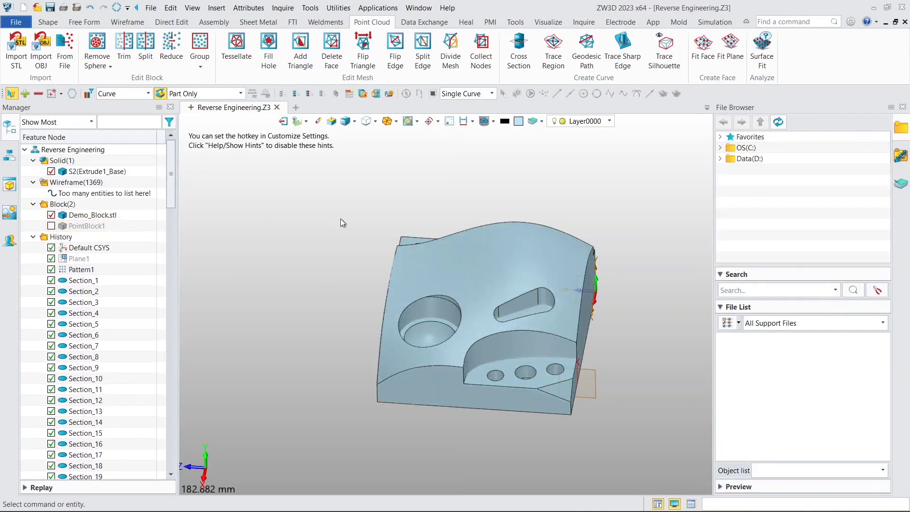
scroll(489, 246, "up", 3)
mouse_move(490, 243)
middle_mouse_down()
mouse_move(467, 233)
mouse_move(499, 221)
mouse_move(310, 325)
middle_mouse_up()
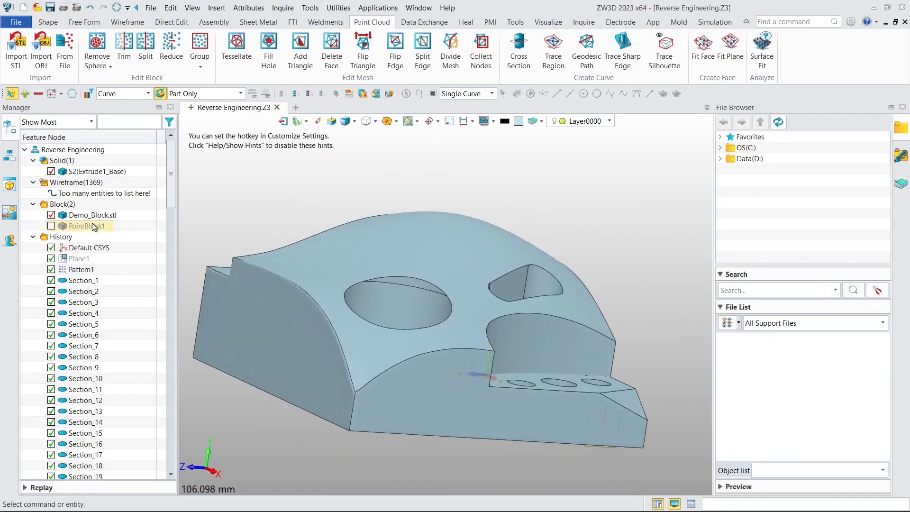